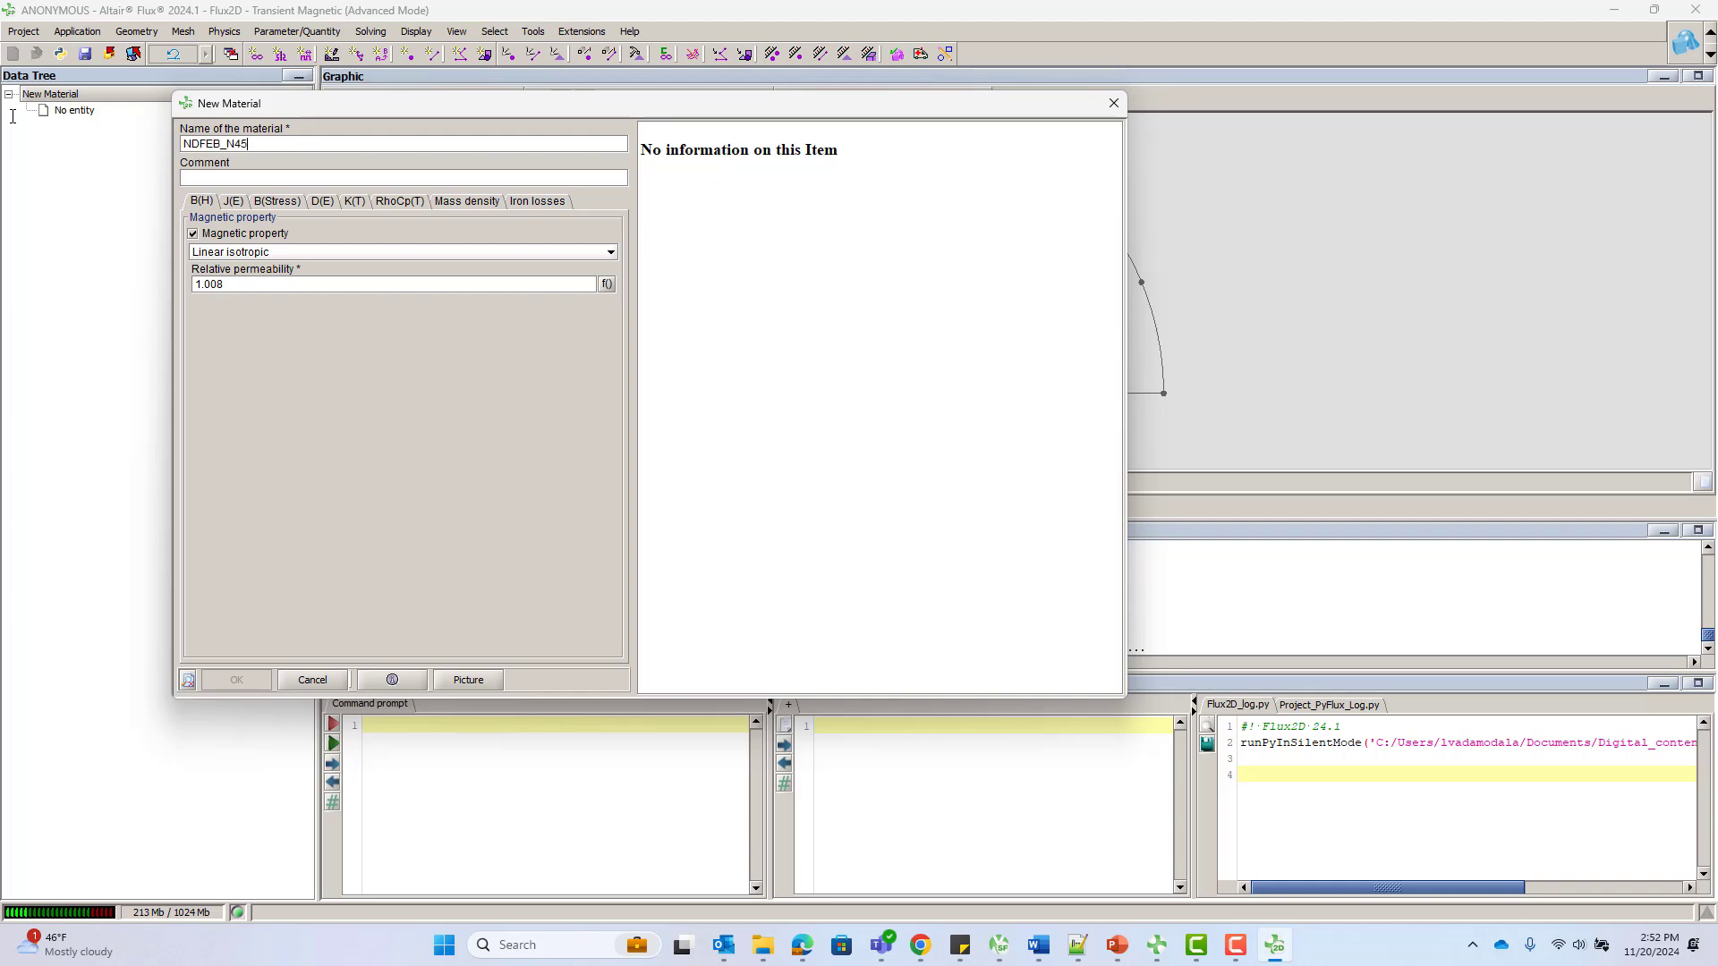
Define NDFEB_N45H as a nonlinear magnet described by HcB, HcJ and Br module, with Br 1.2 T, HcB 420000, HcJ 430000 and transversal permeability 1.05
{"action": "left_click", "coordinate": [314, 252]}
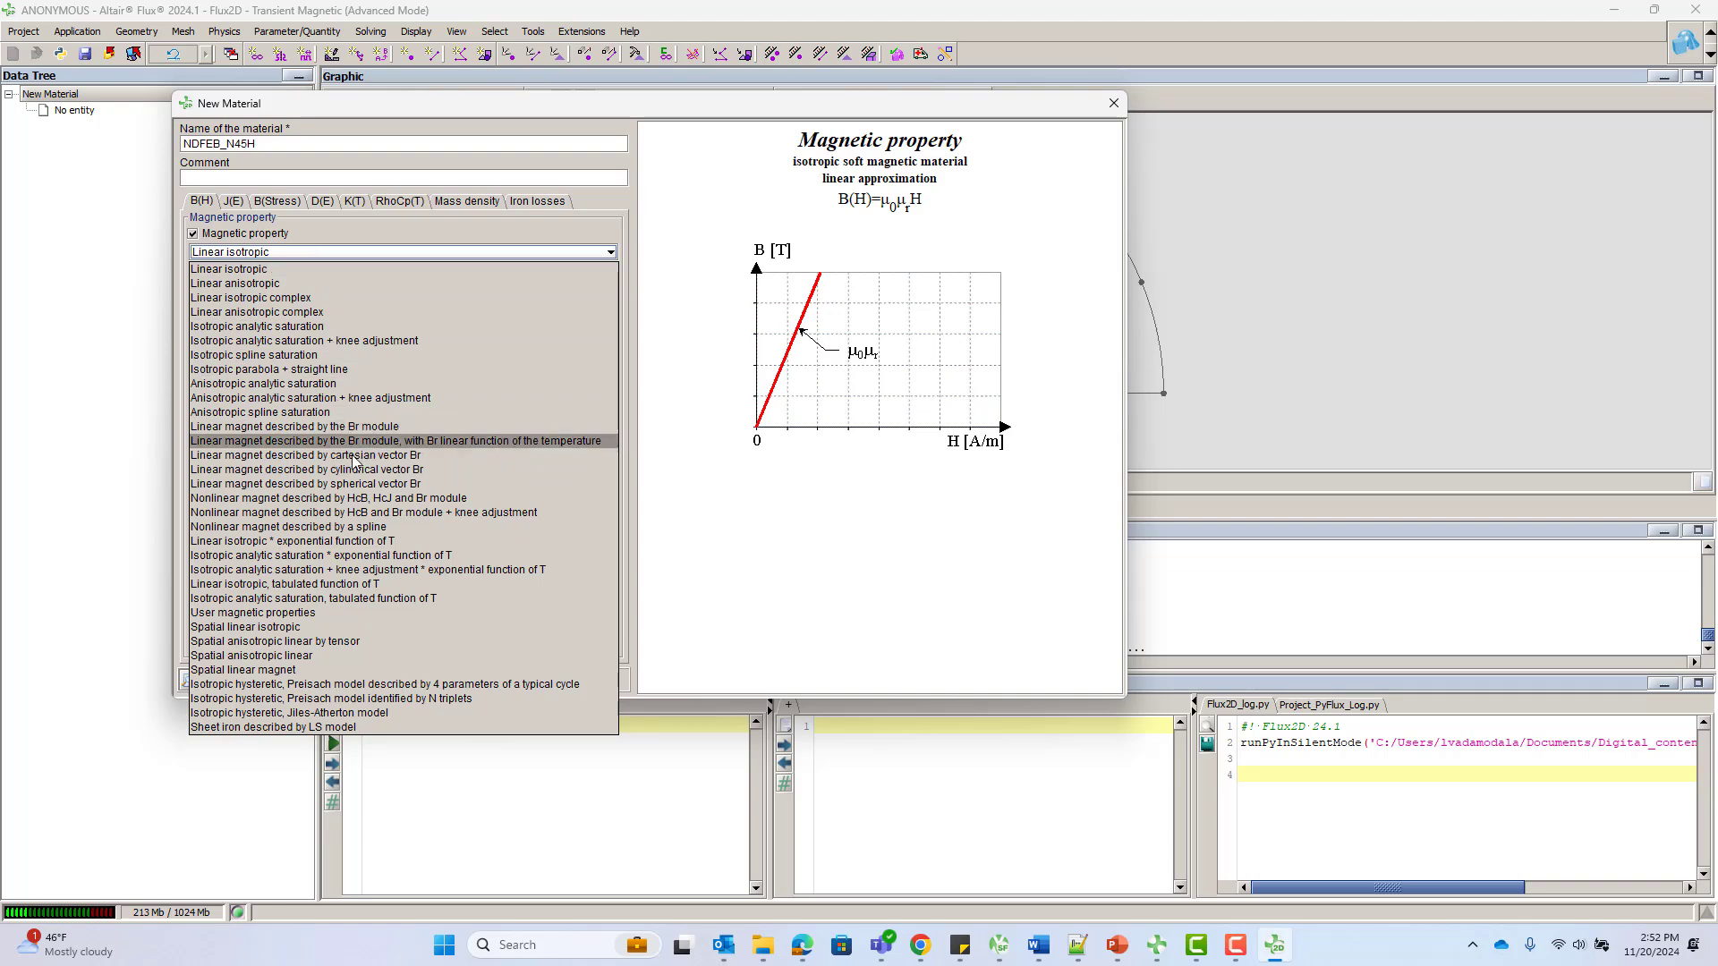
{"action": "left_click", "coordinate": [412, 507]}
{"action": "left_click", "coordinate": [227, 285]}
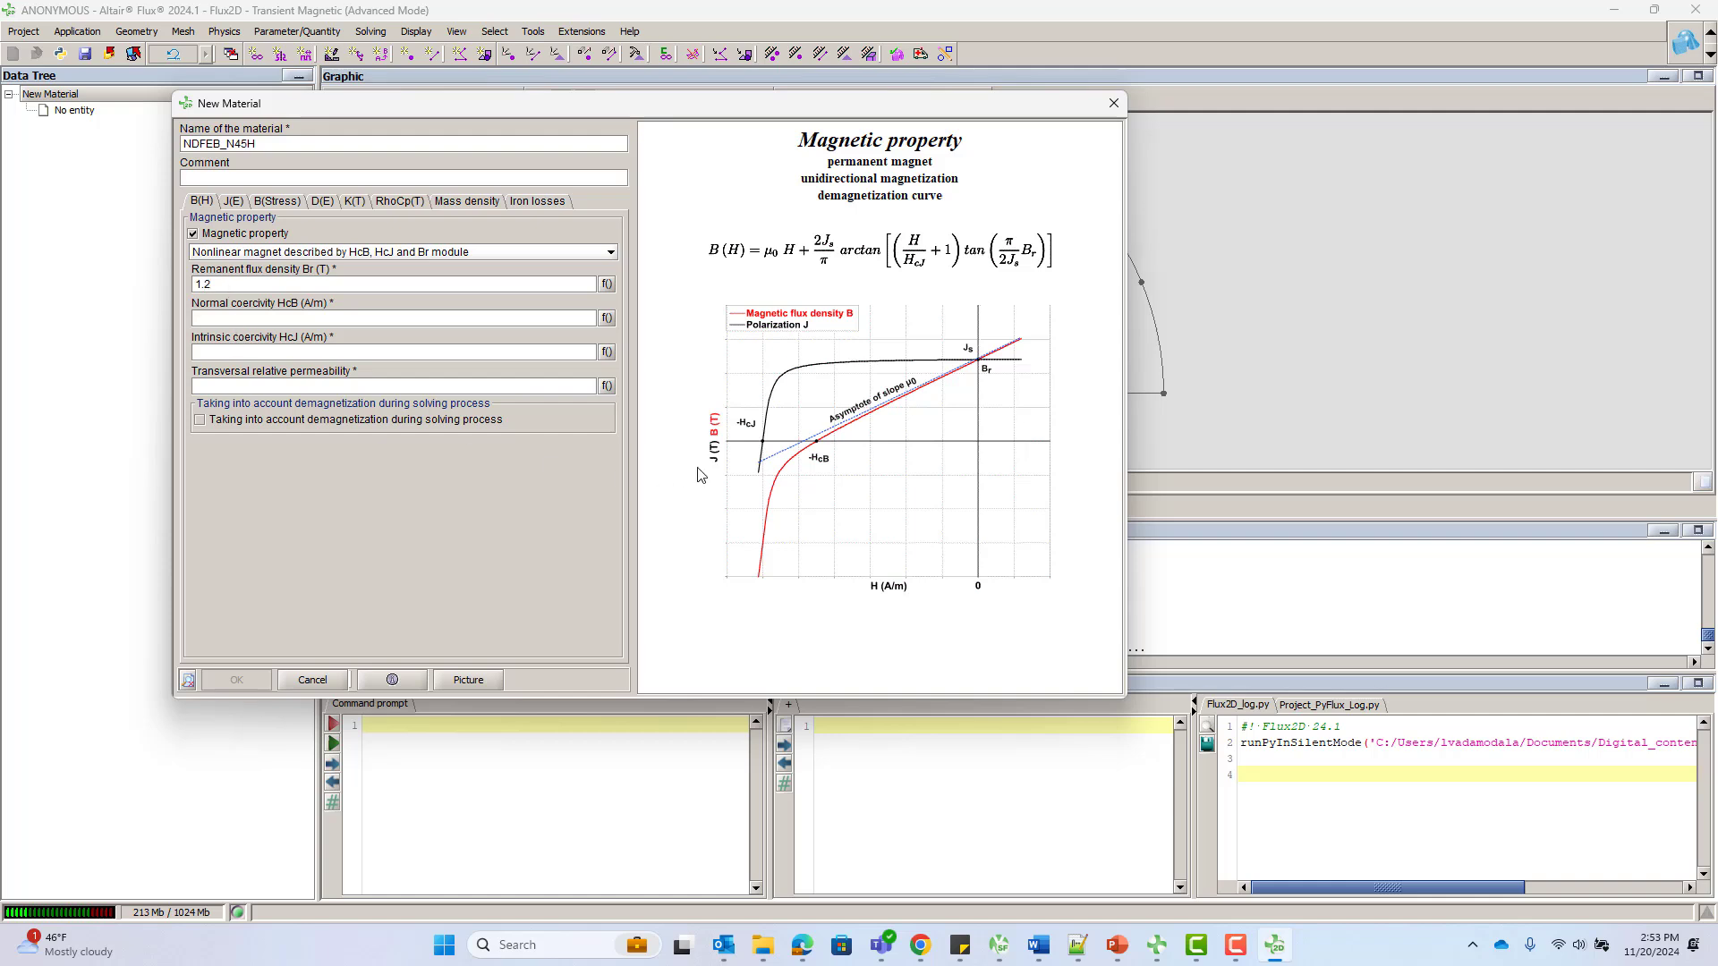
{"action": "left_click", "coordinate": [226, 318]}
{"action": "type", "text": "420000"}
{"action": "left_click", "coordinate": [226, 350]}
{"action": "left_click", "coordinate": [228, 385]}
{"action": "type", "text": "1.05"}
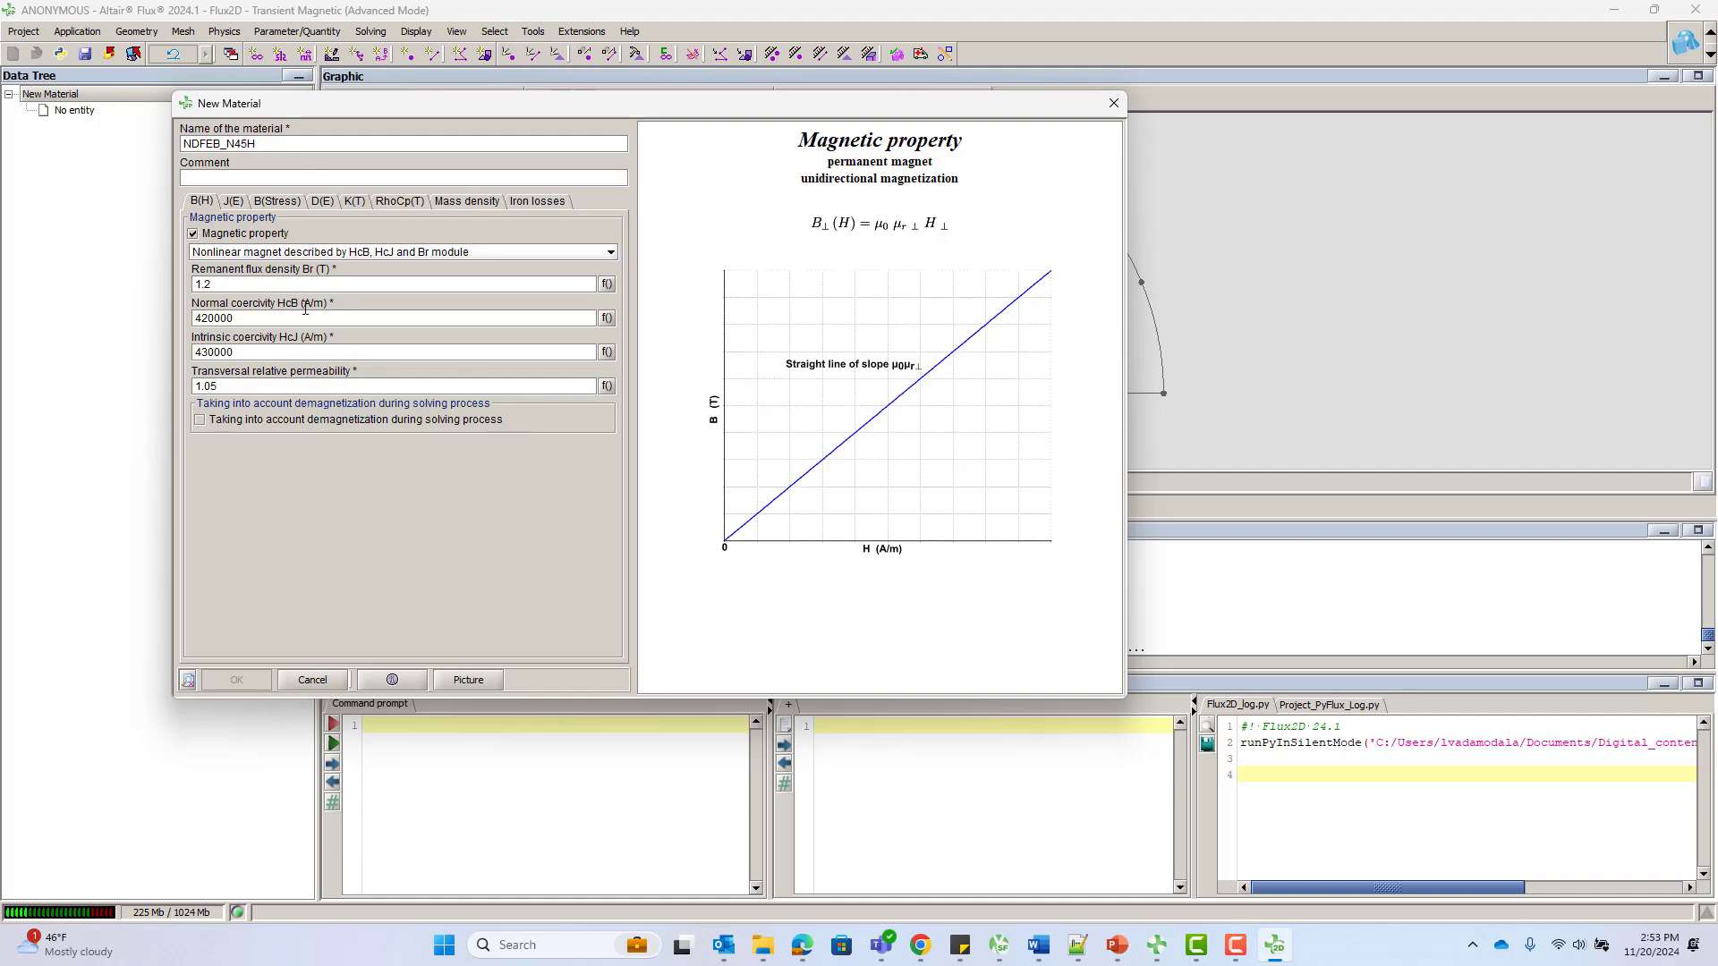
Create the material with isotropic resistivity as a linear function of T (a 0, Rhoa 1.6e-6, both temperatures 20) and no iron losses model
{"action": "left_click", "coordinate": [231, 204]}
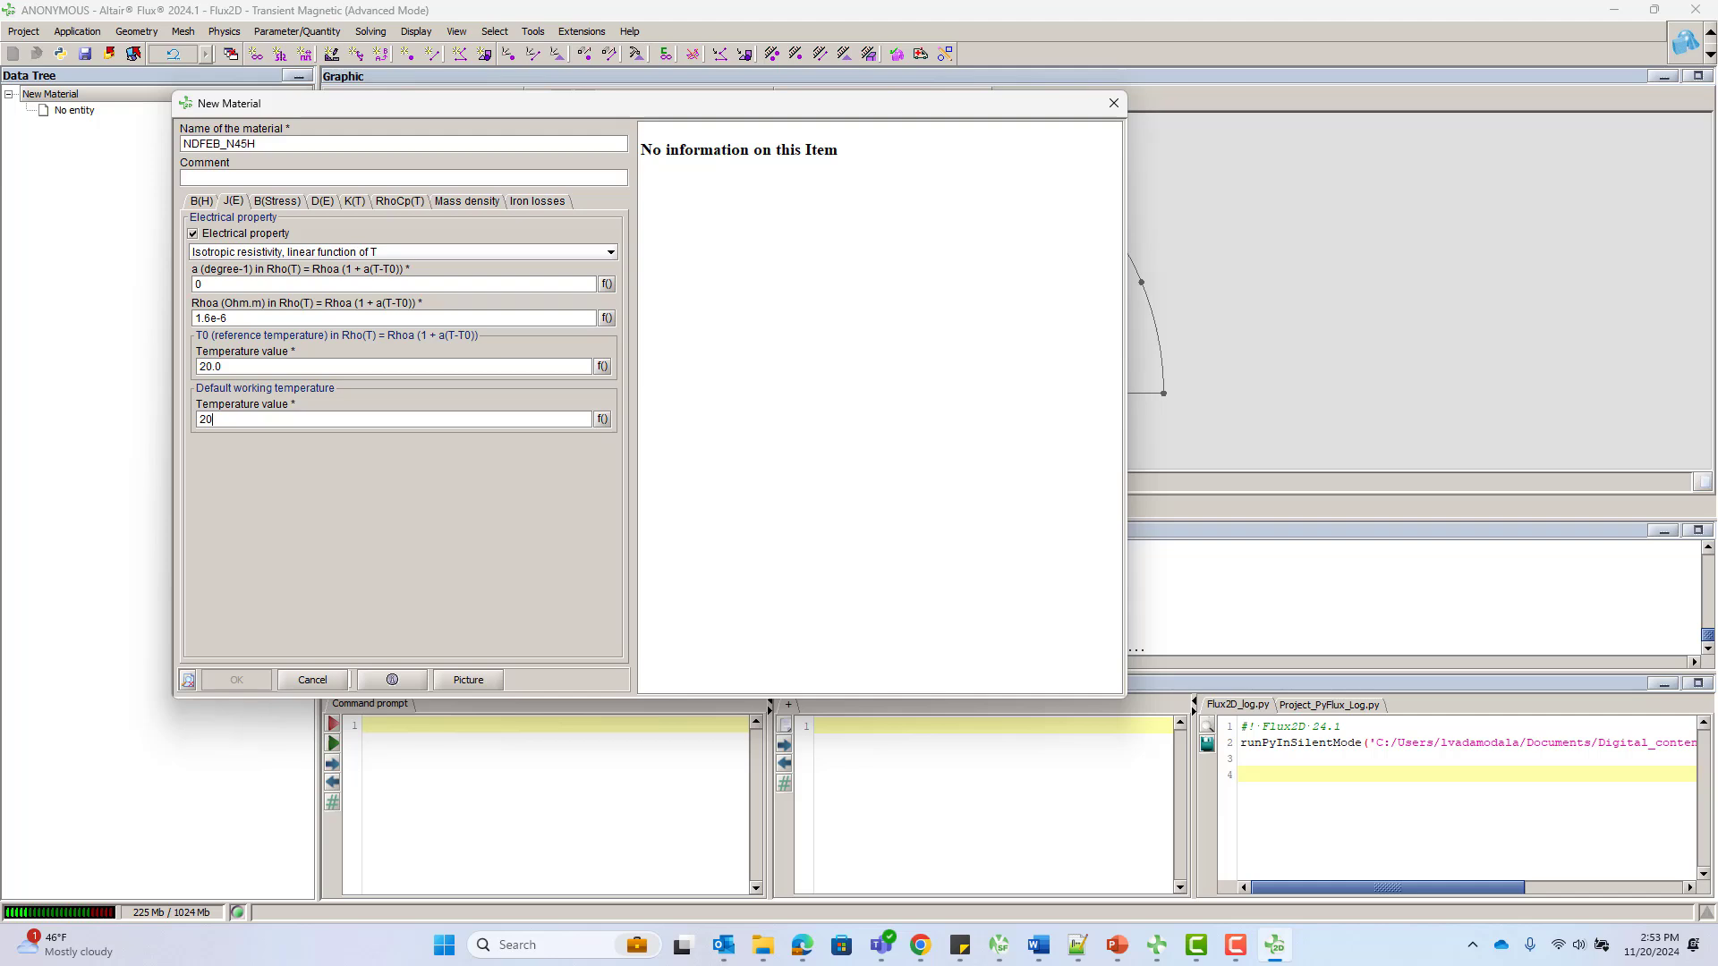
{"action": "key", "text": "alt+Tab"}
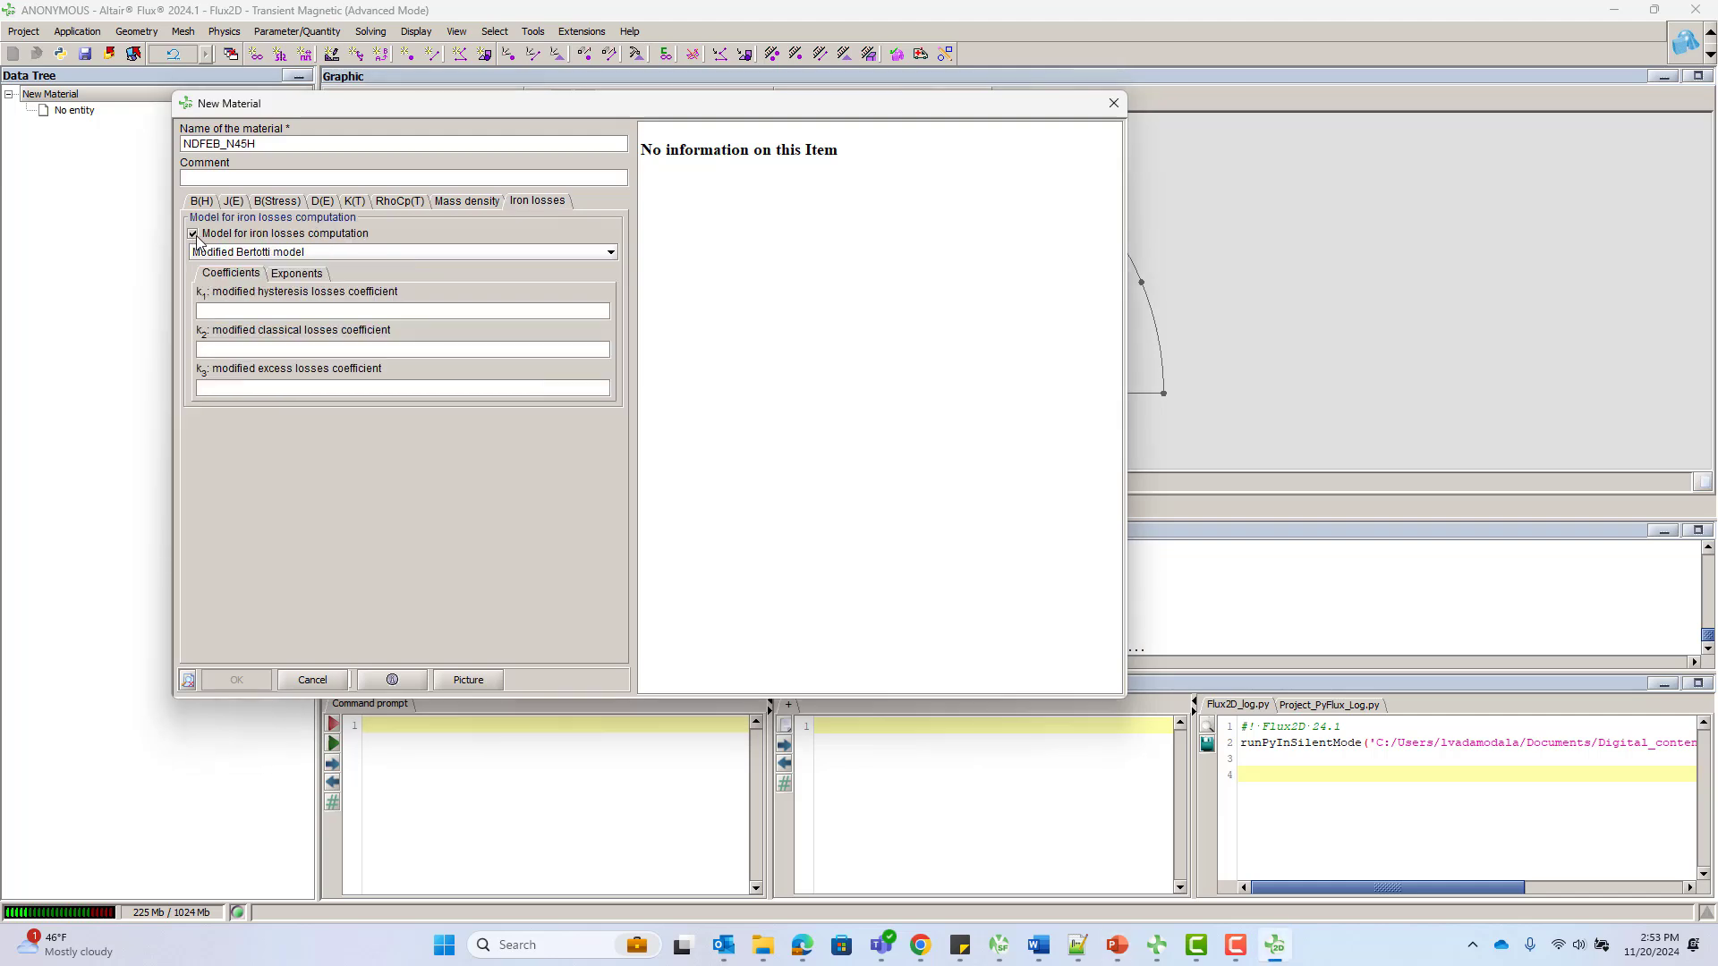
{"action": "left_click", "coordinate": [193, 235]}
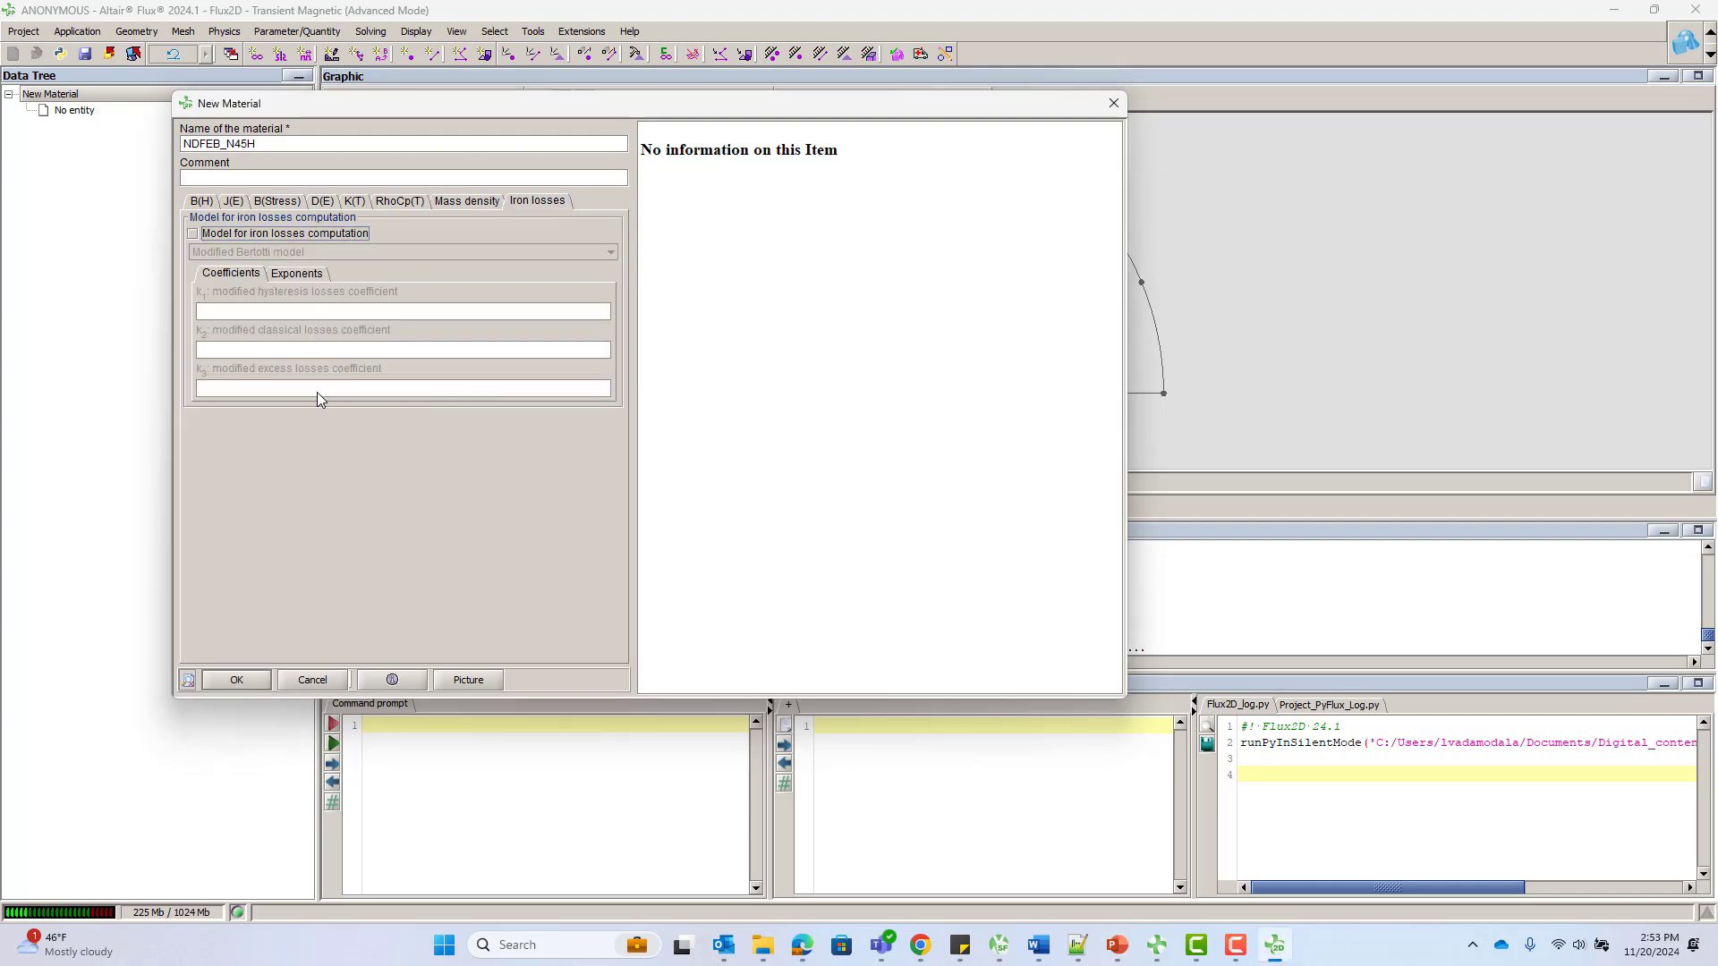
{"action": "left_click", "coordinate": [234, 680]}
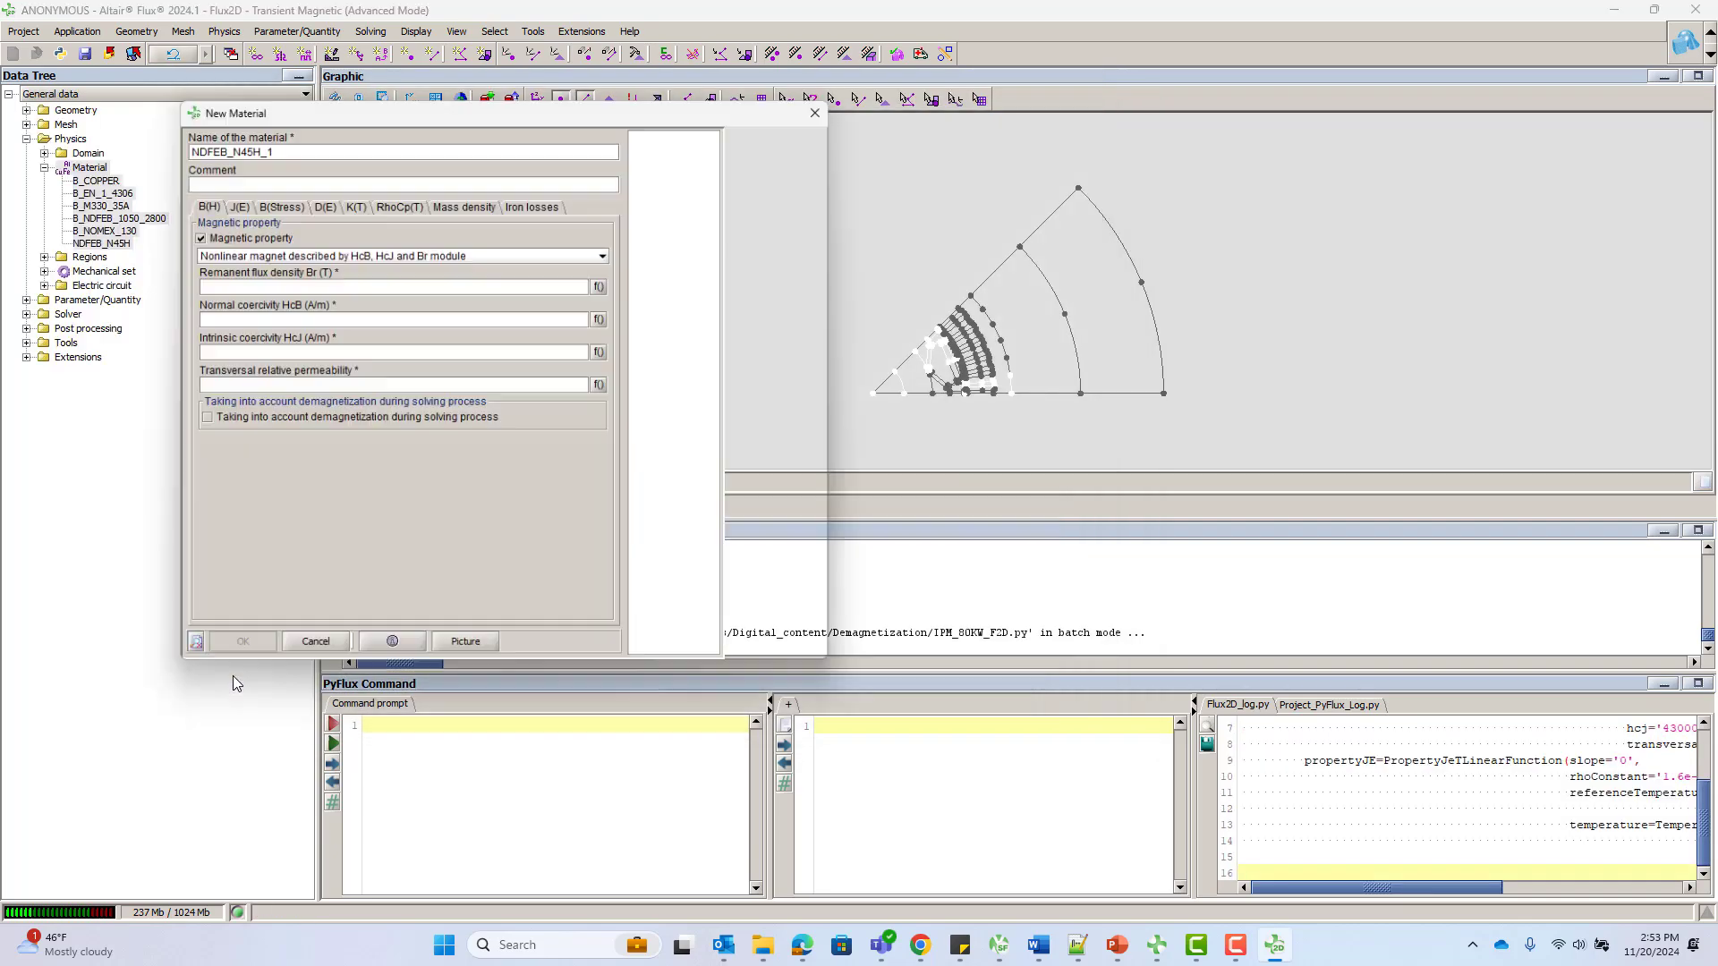
{"action": "left_click", "coordinate": [305, 680]}
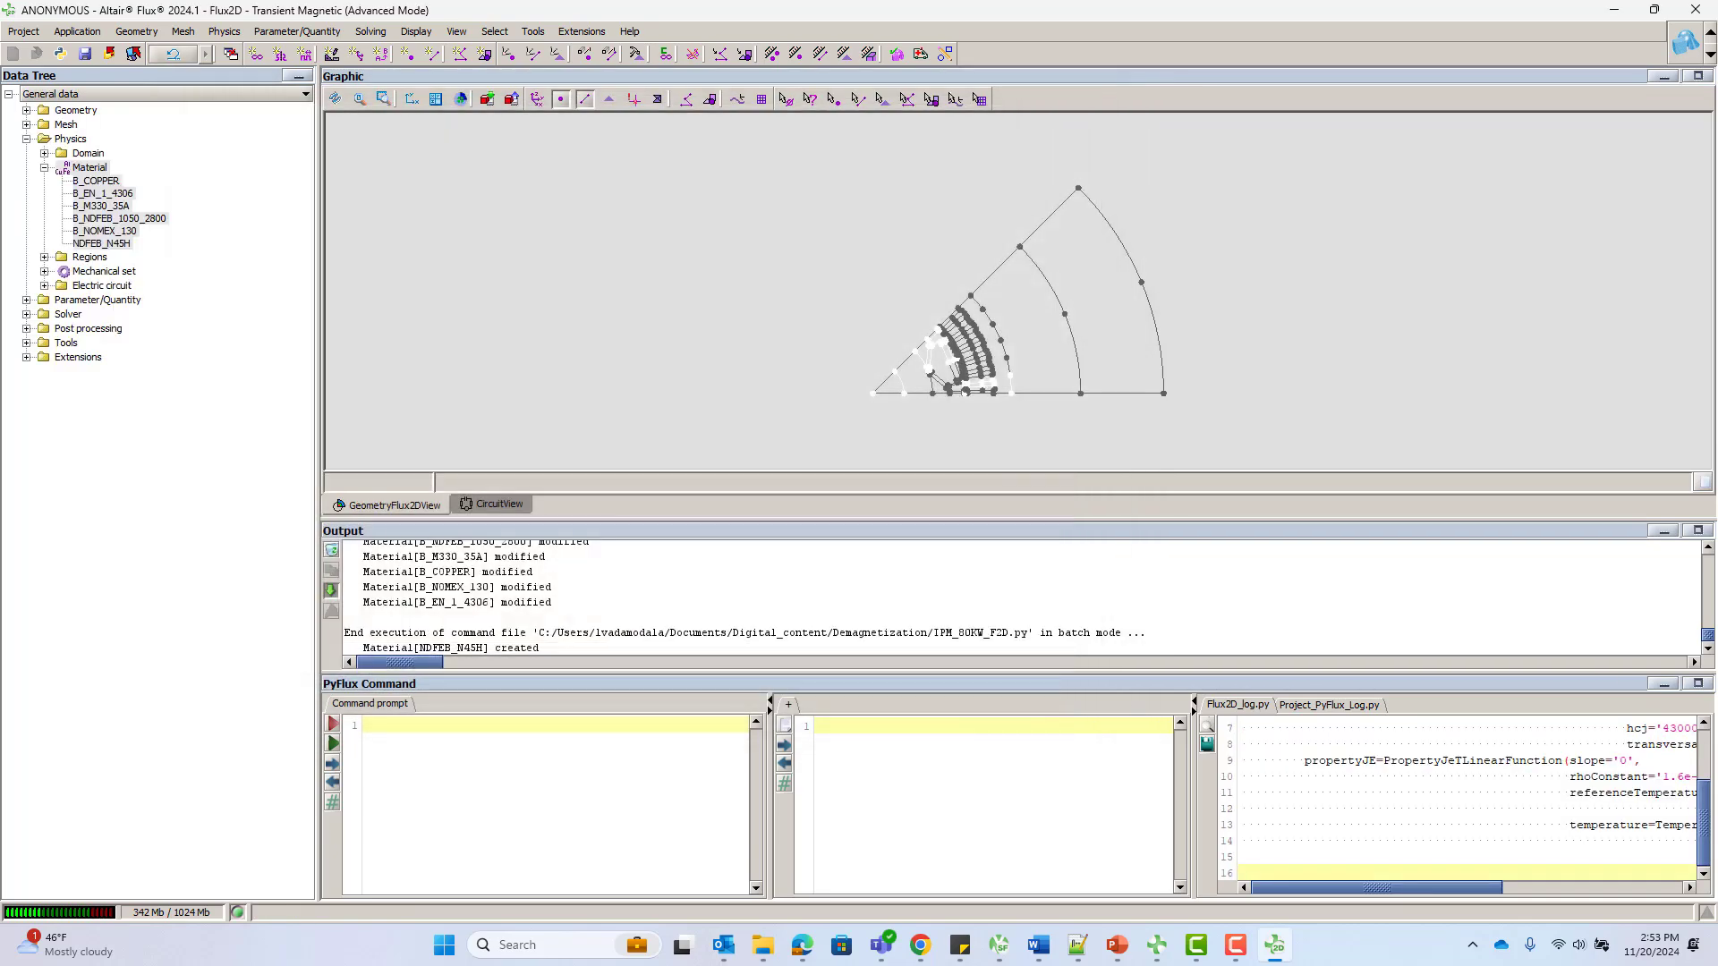
Assign the NDFEB_N45H material to the face regions IM_MAGNET1_1, IM_MAGNET2_1 and IM_MAGNET2_SYM_1 together
{"action": "key", "text": "alt+Tab"}
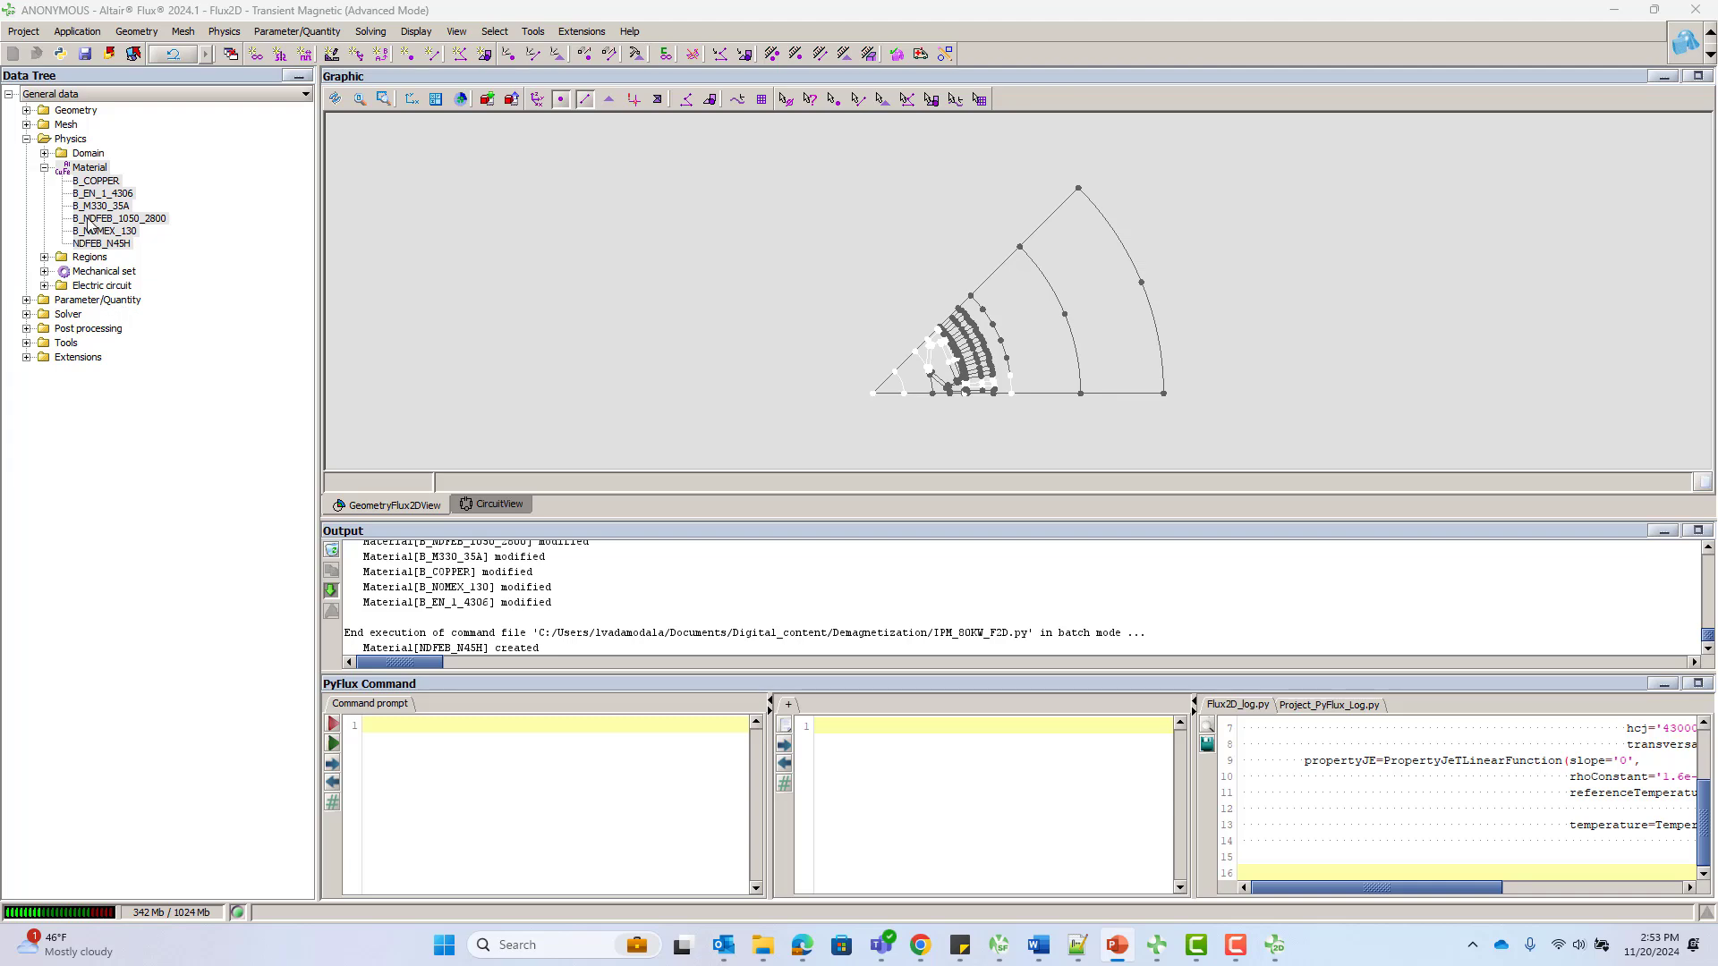
{"action": "left_click", "coordinate": [44, 257]}
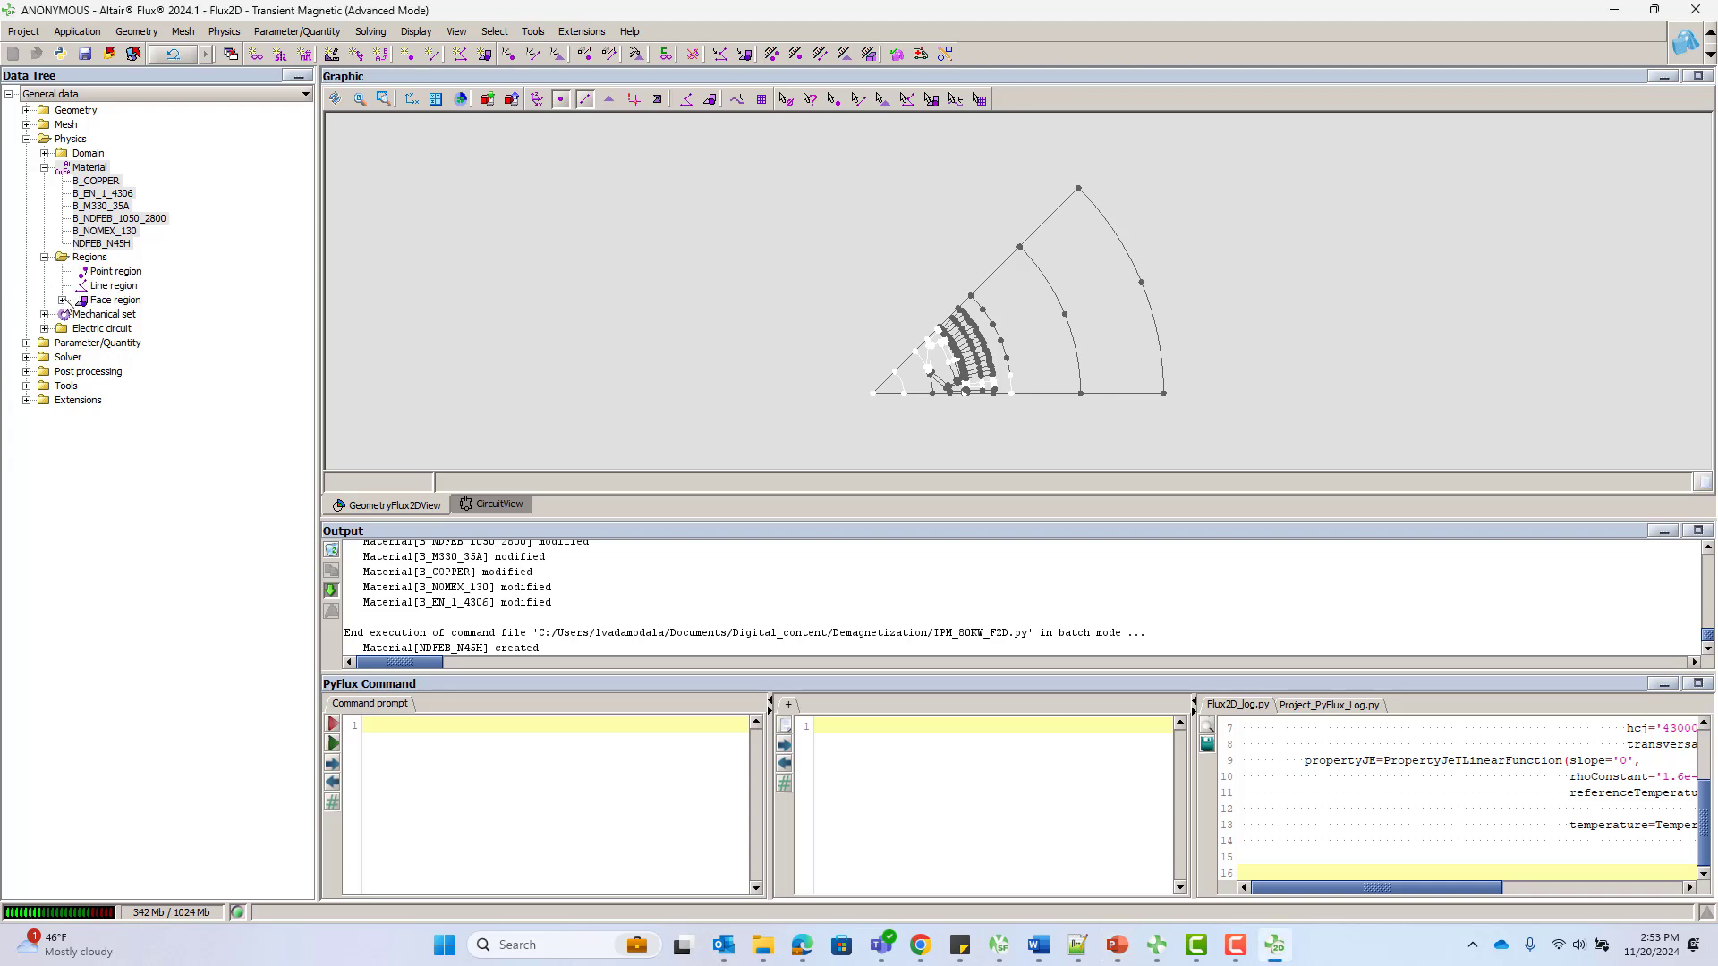
{"action": "left_click", "coordinate": [62, 300]}
{"action": "left_click", "coordinate": [127, 378]}
{"action": "left_click", "coordinate": [130, 390], "text": "ctrl"}
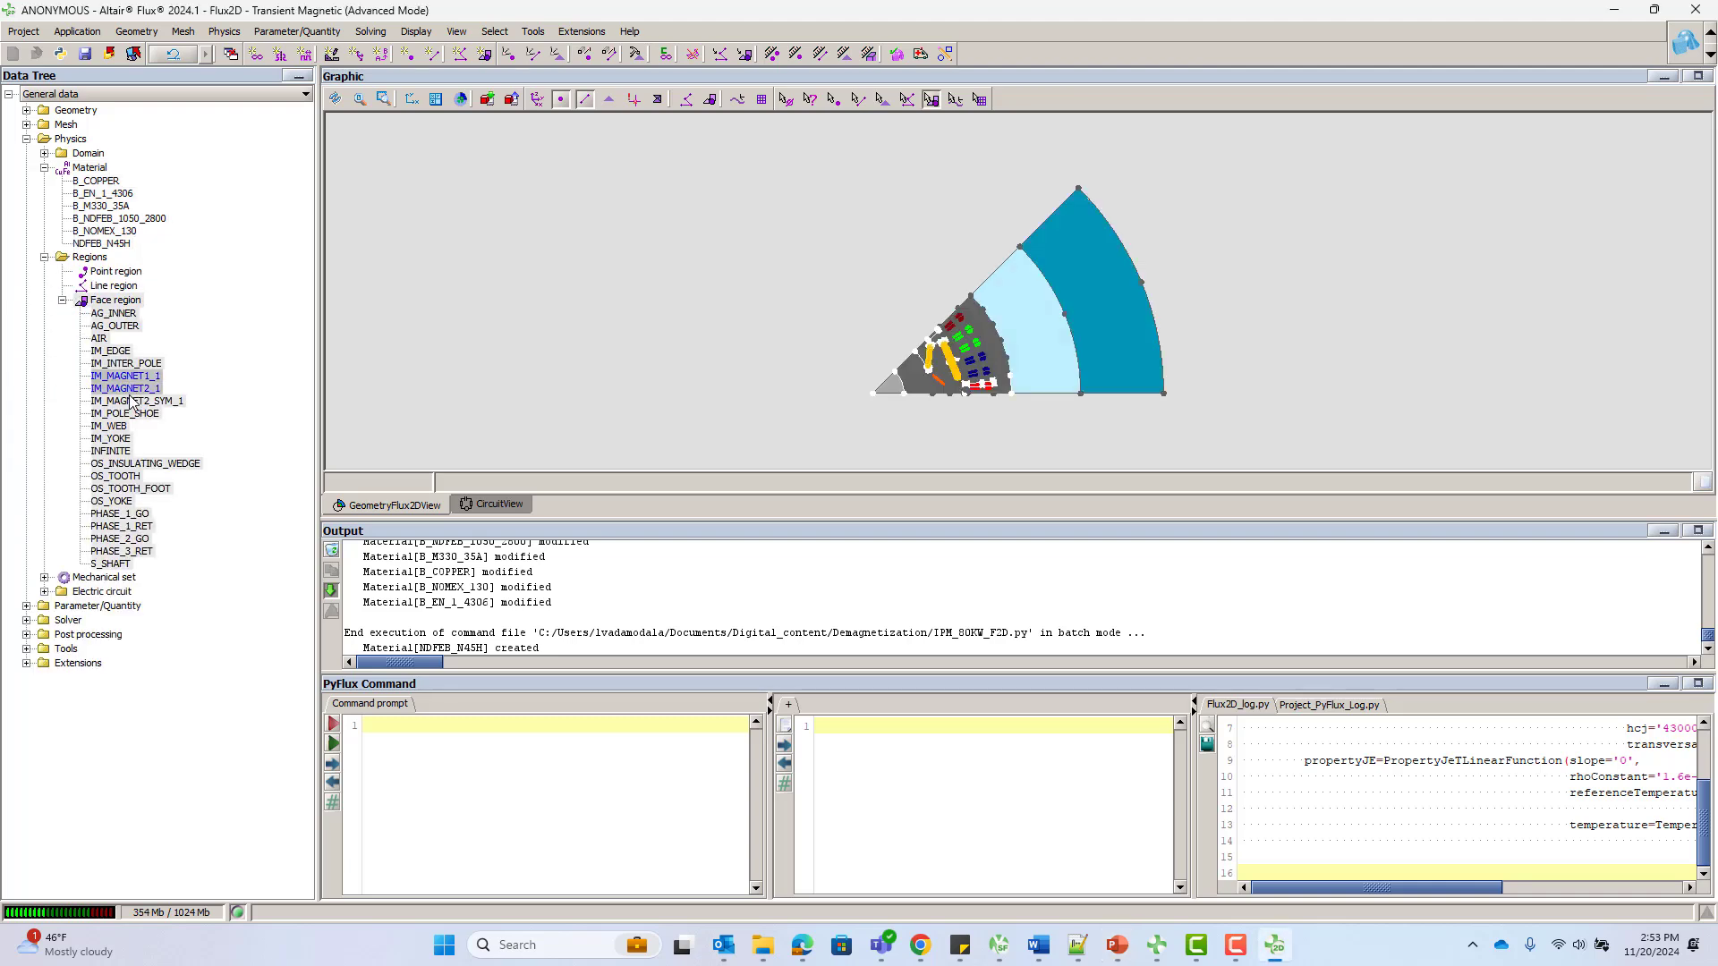
{"action": "left_click", "coordinate": [130, 400], "text": "ctrl"}
{"action": "right_click", "coordinate": [131, 400]}
{"action": "left_click", "coordinate": [170, 417]}
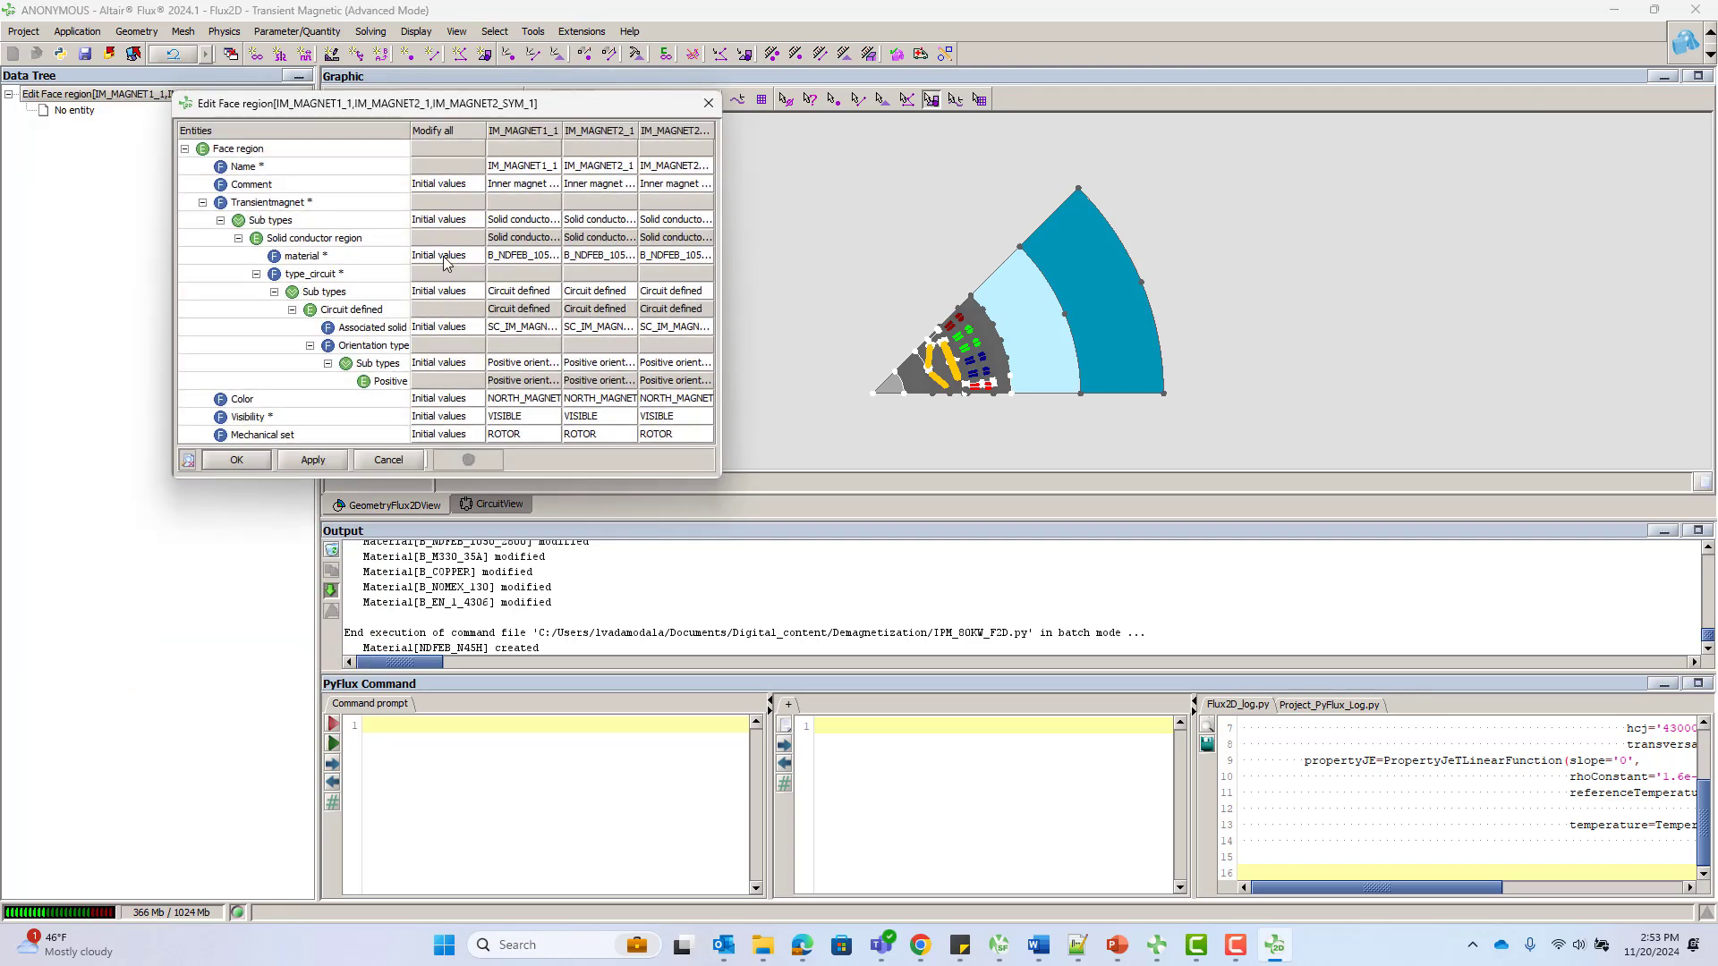
{"action": "left_click", "coordinate": [445, 259]}
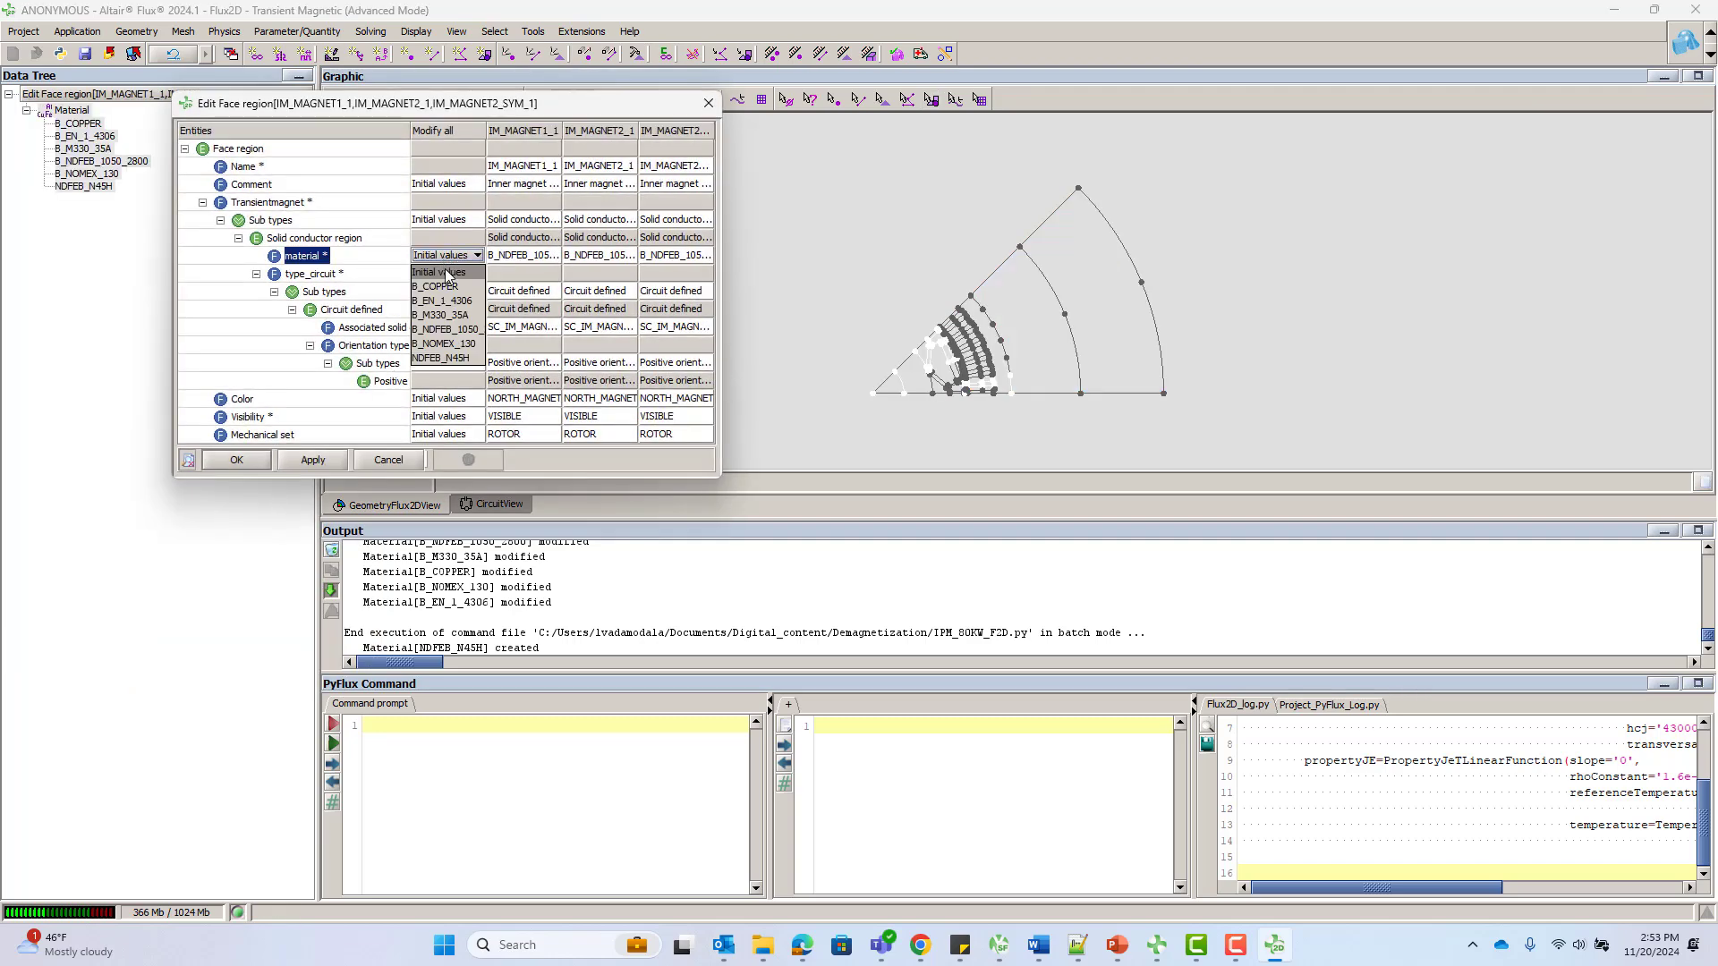
{"action": "left_click", "coordinate": [446, 359]}
{"action": "left_click", "coordinate": [235, 460]}
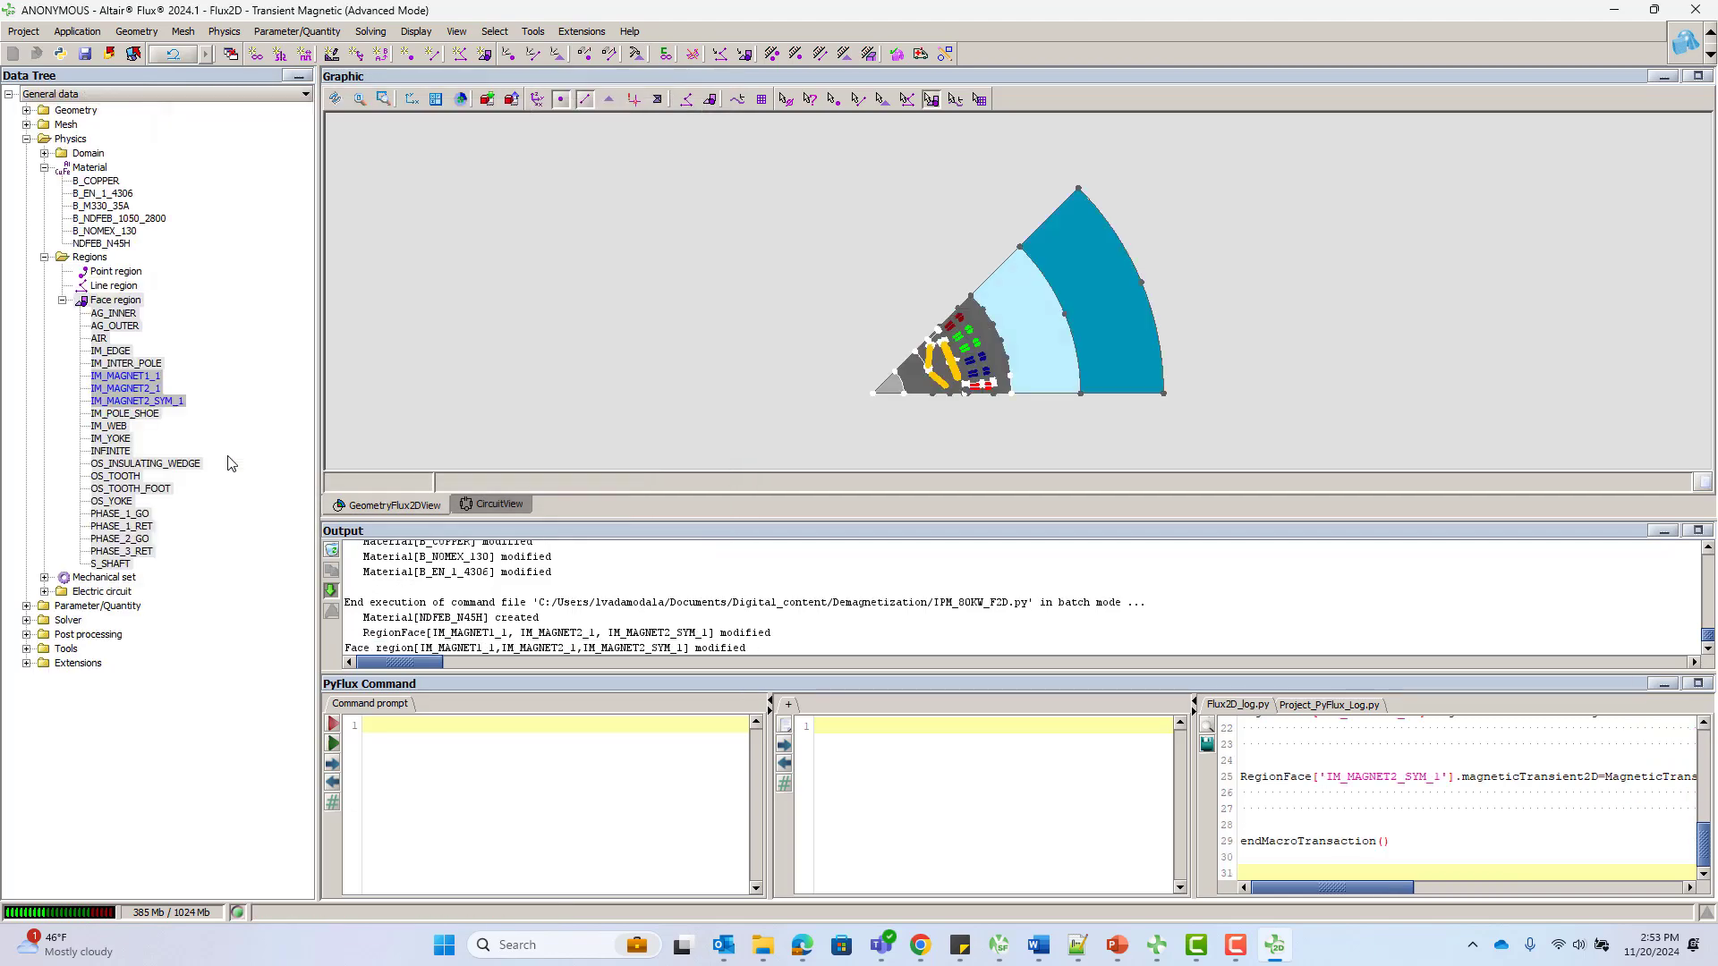
Orient the magnet regions IM_MAGNET1_1, IM_MAGNET2_1 and IM_MAGNET2_SYM_1 in coordinate systems _IM_CS1, _IM_CS2 and _IM_CS2_SYM respectively
{"action": "double_click", "coordinate": [155, 377]}
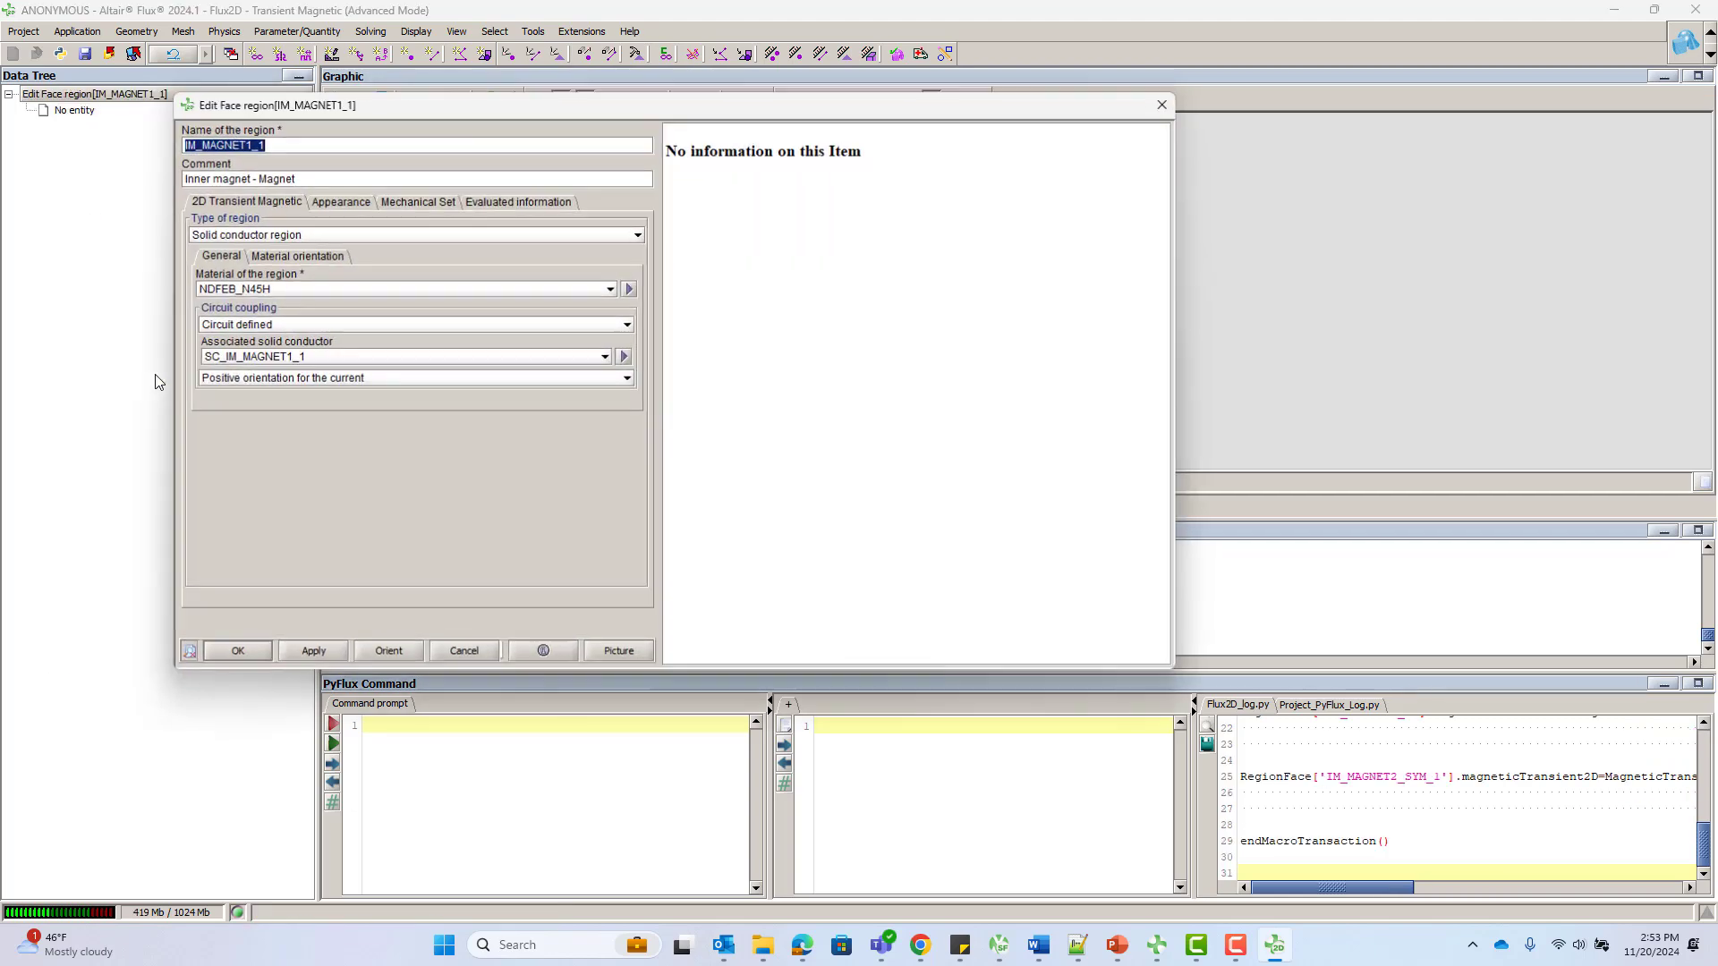
{"action": "left_click", "coordinate": [388, 653]}
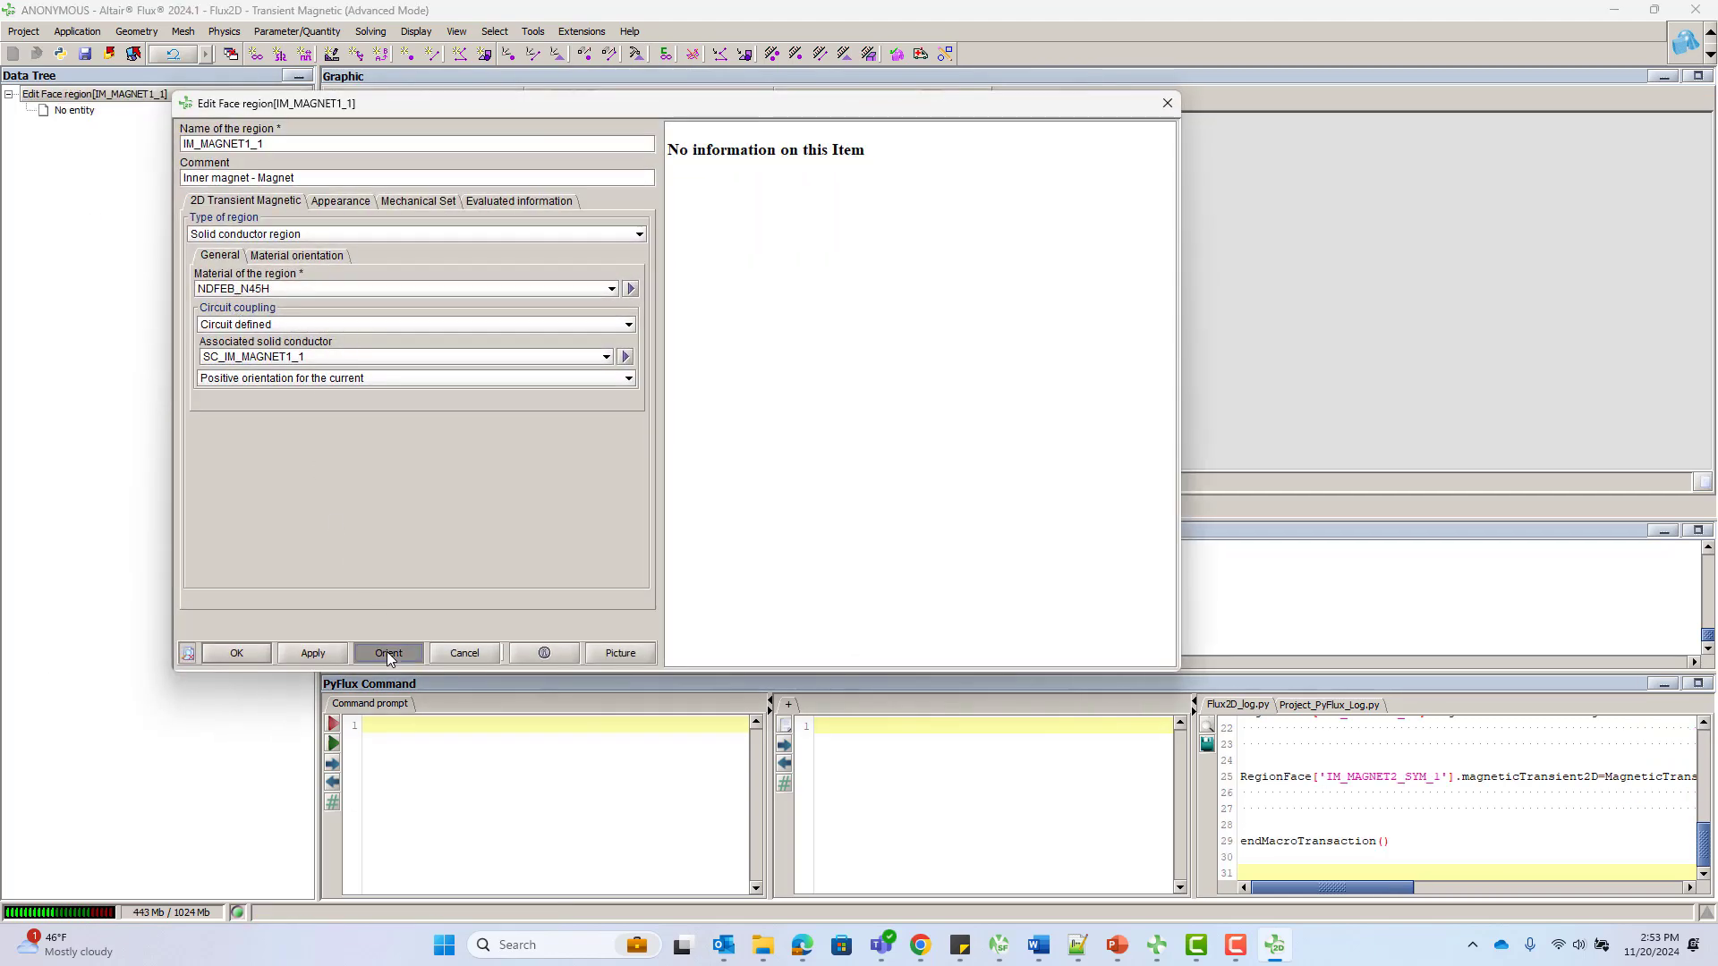
{"action": "left_click", "coordinate": [540, 219]}
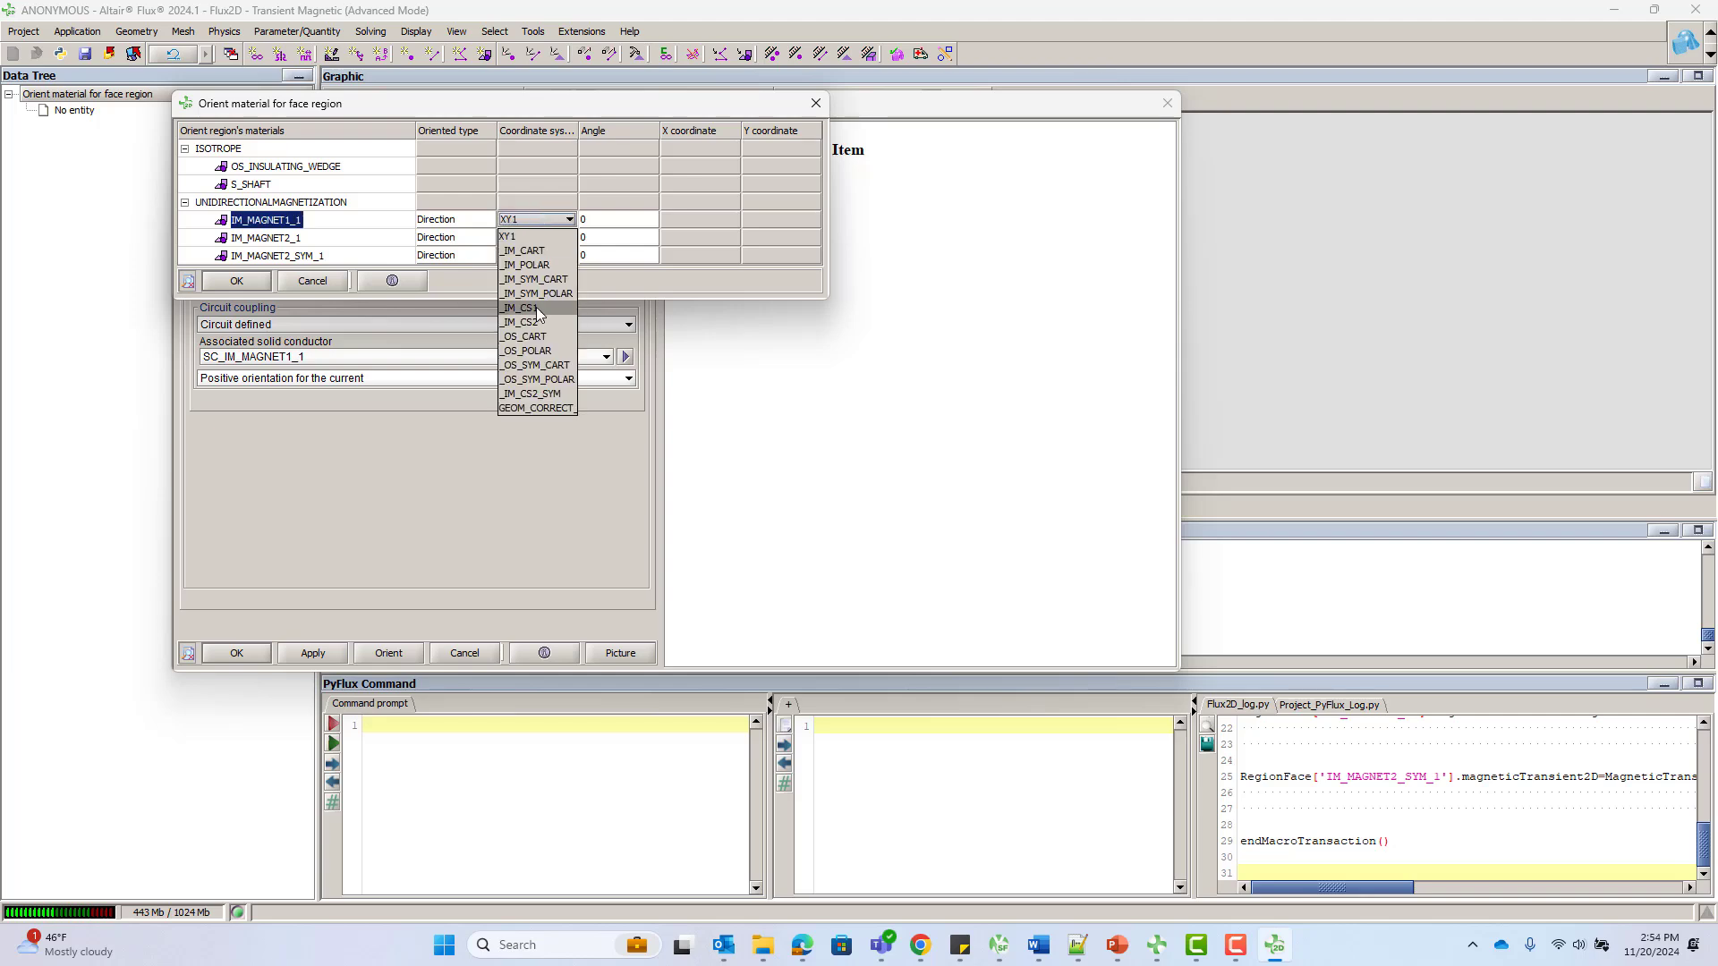
{"action": "left_click", "coordinate": [535, 308]}
{"action": "left_click", "coordinate": [519, 240]}
{"action": "left_click", "coordinate": [528, 339]}
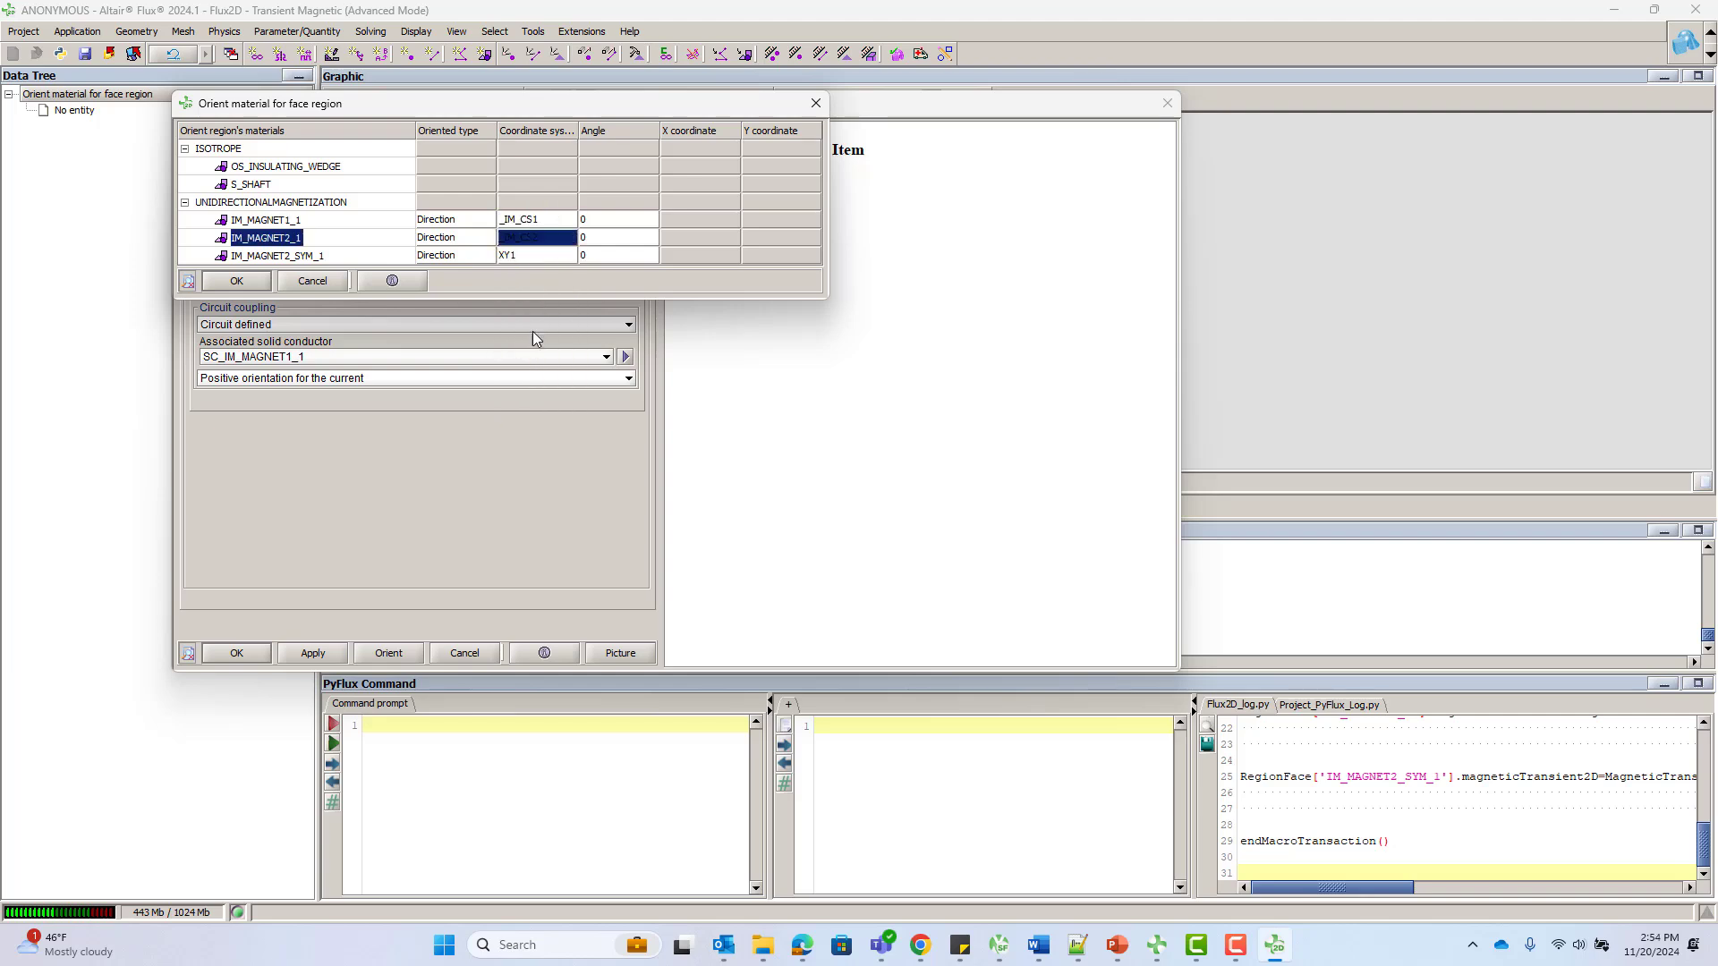
{"action": "left_click", "coordinate": [531, 255]}
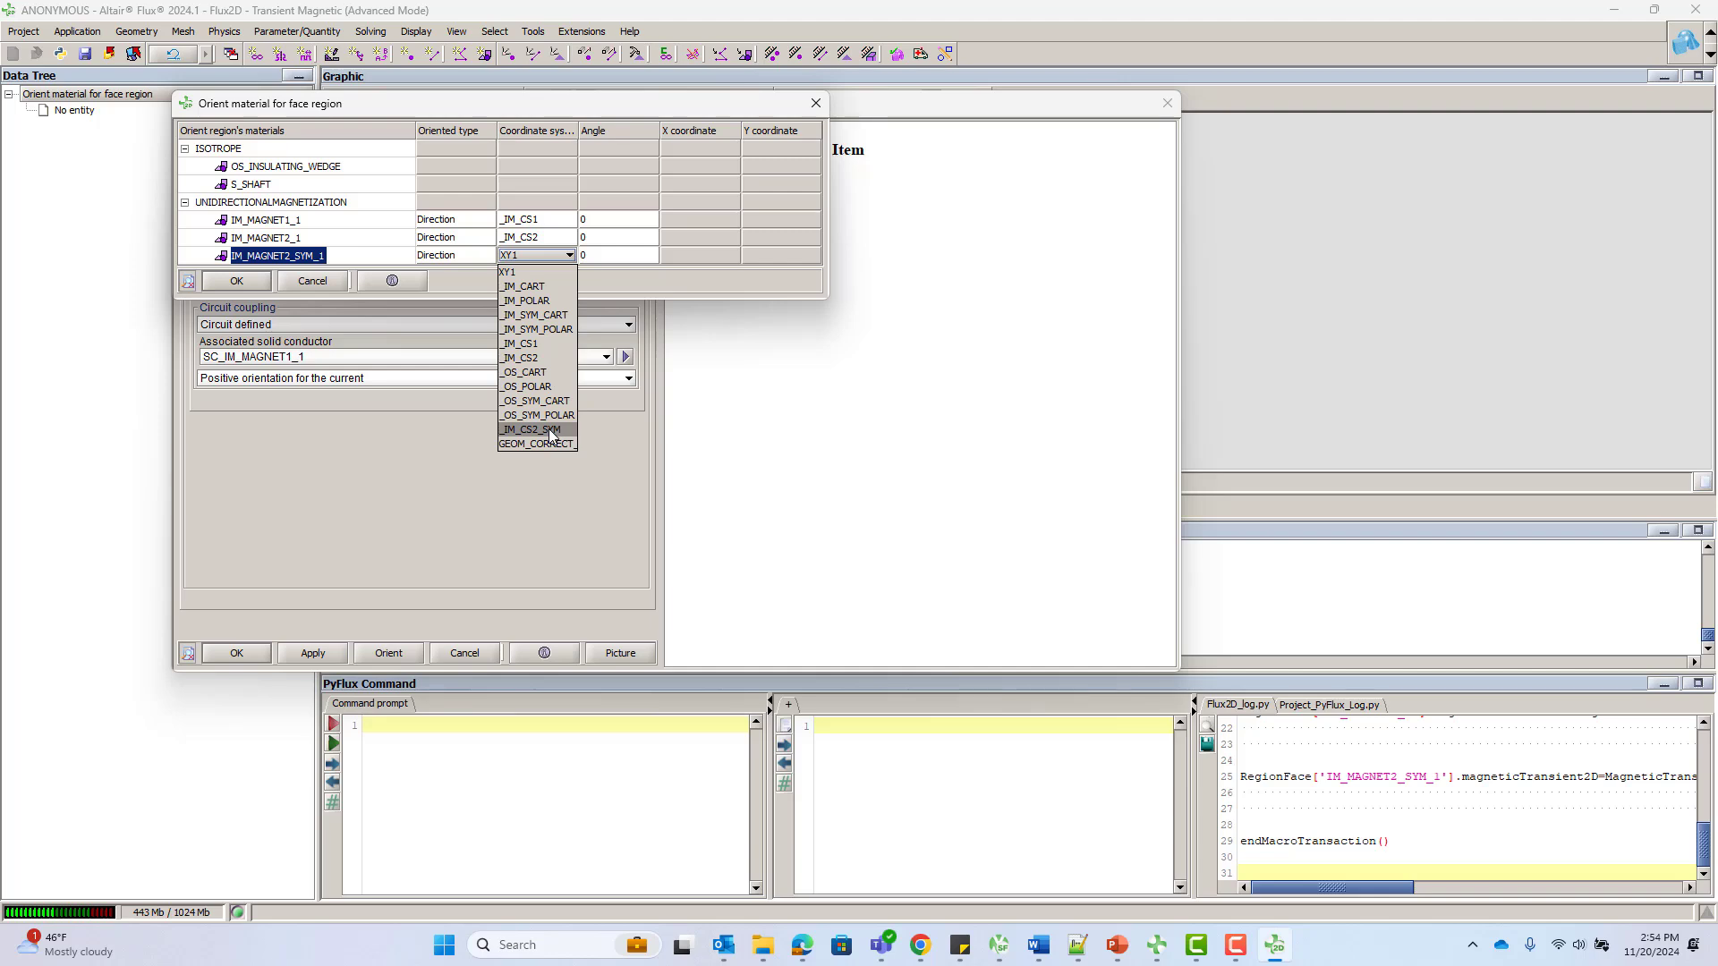
{"action": "left_click", "coordinate": [549, 427]}
Set the orientation angles to 90 for IM_MAGNET1_1 and IM_MAGNET2_1 and -90 for IM_MAGNET2_SYM_1, and apply the material orientation
{"action": "left_click", "coordinate": [618, 217]}
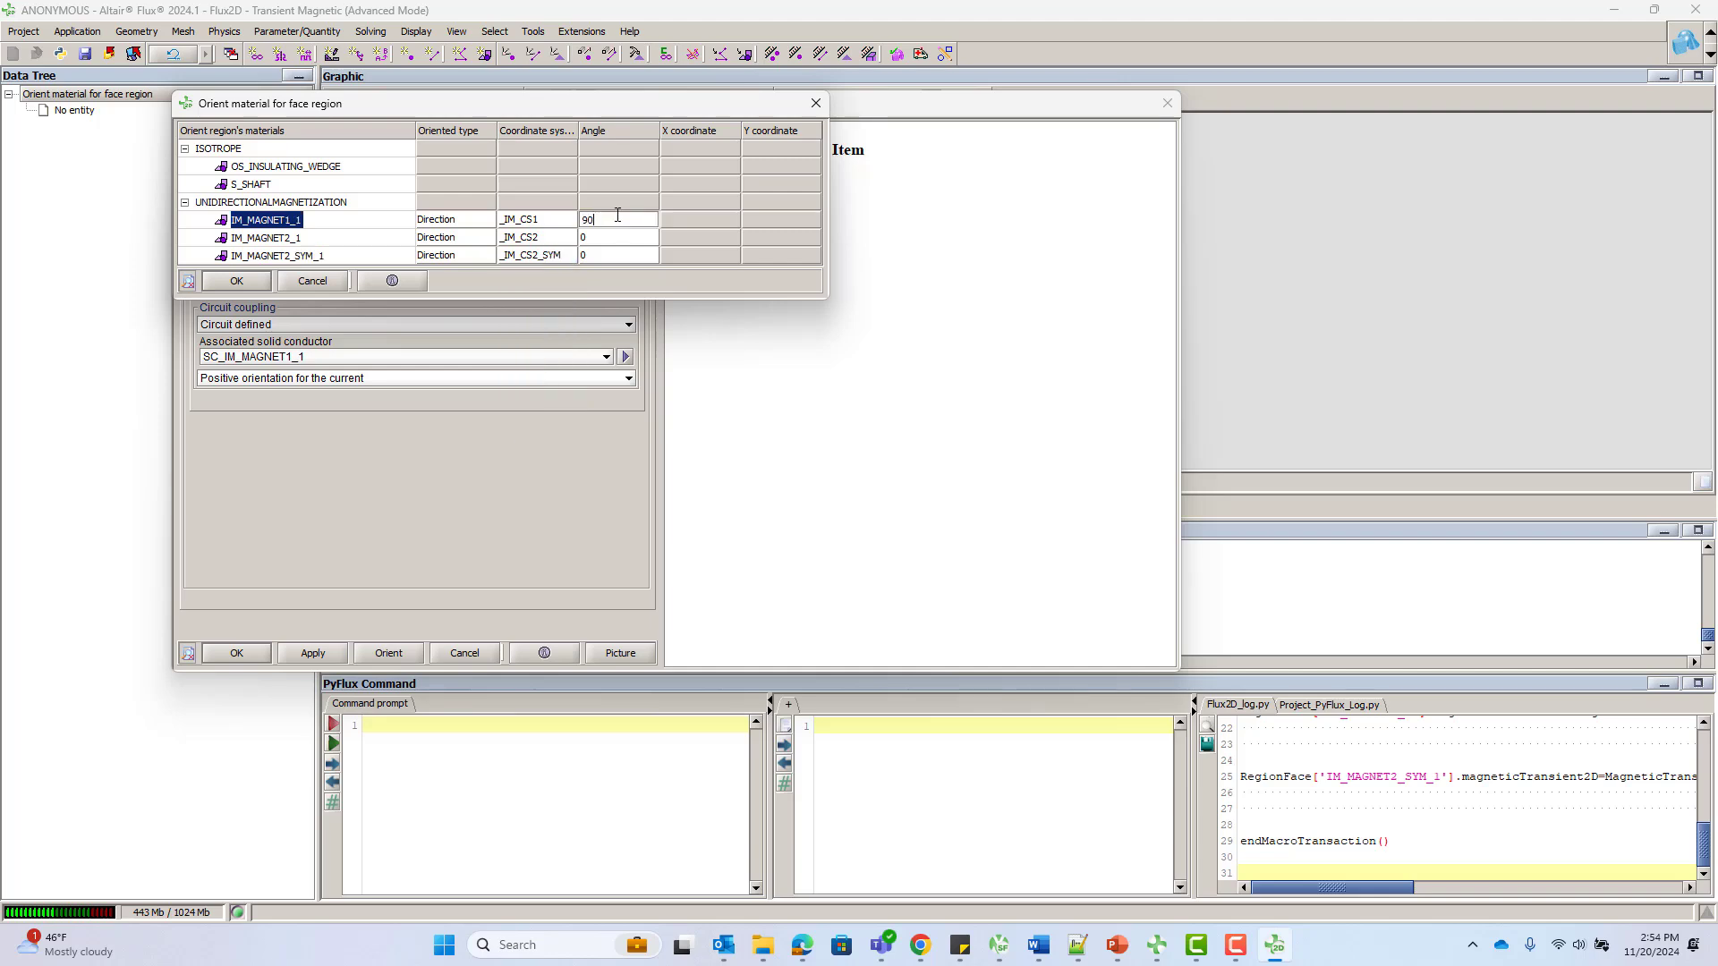
{"action": "left_click", "coordinate": [610, 238]}
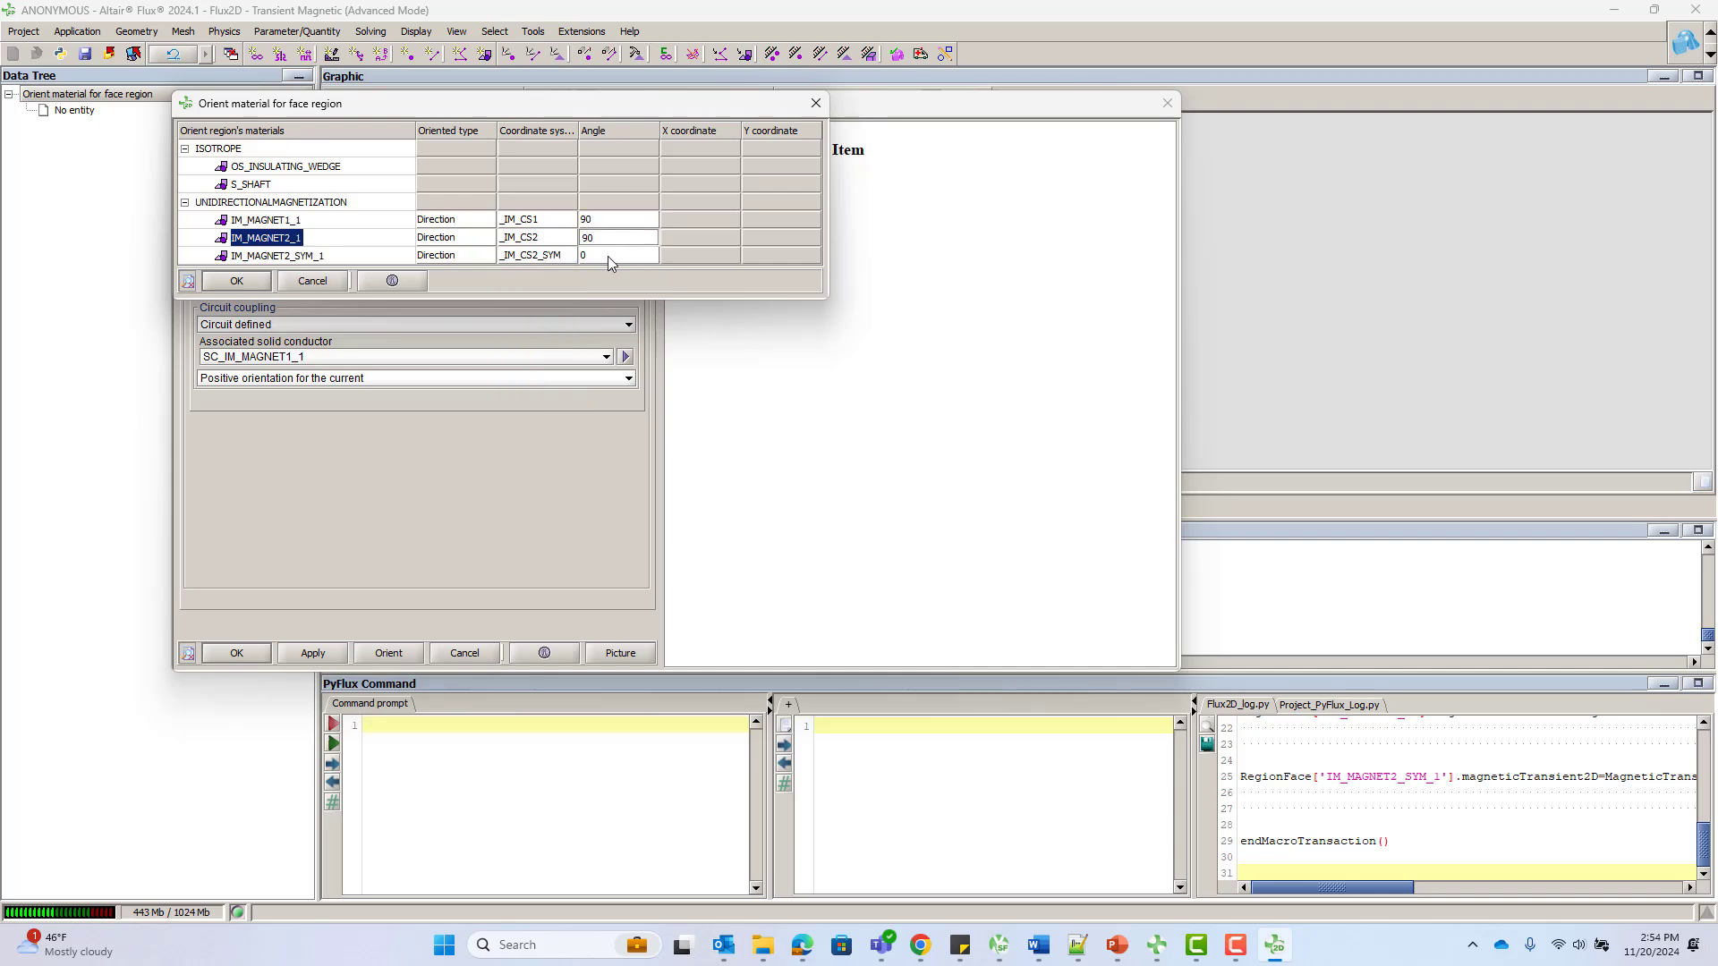
{"action": "left_click", "coordinate": [612, 255]}
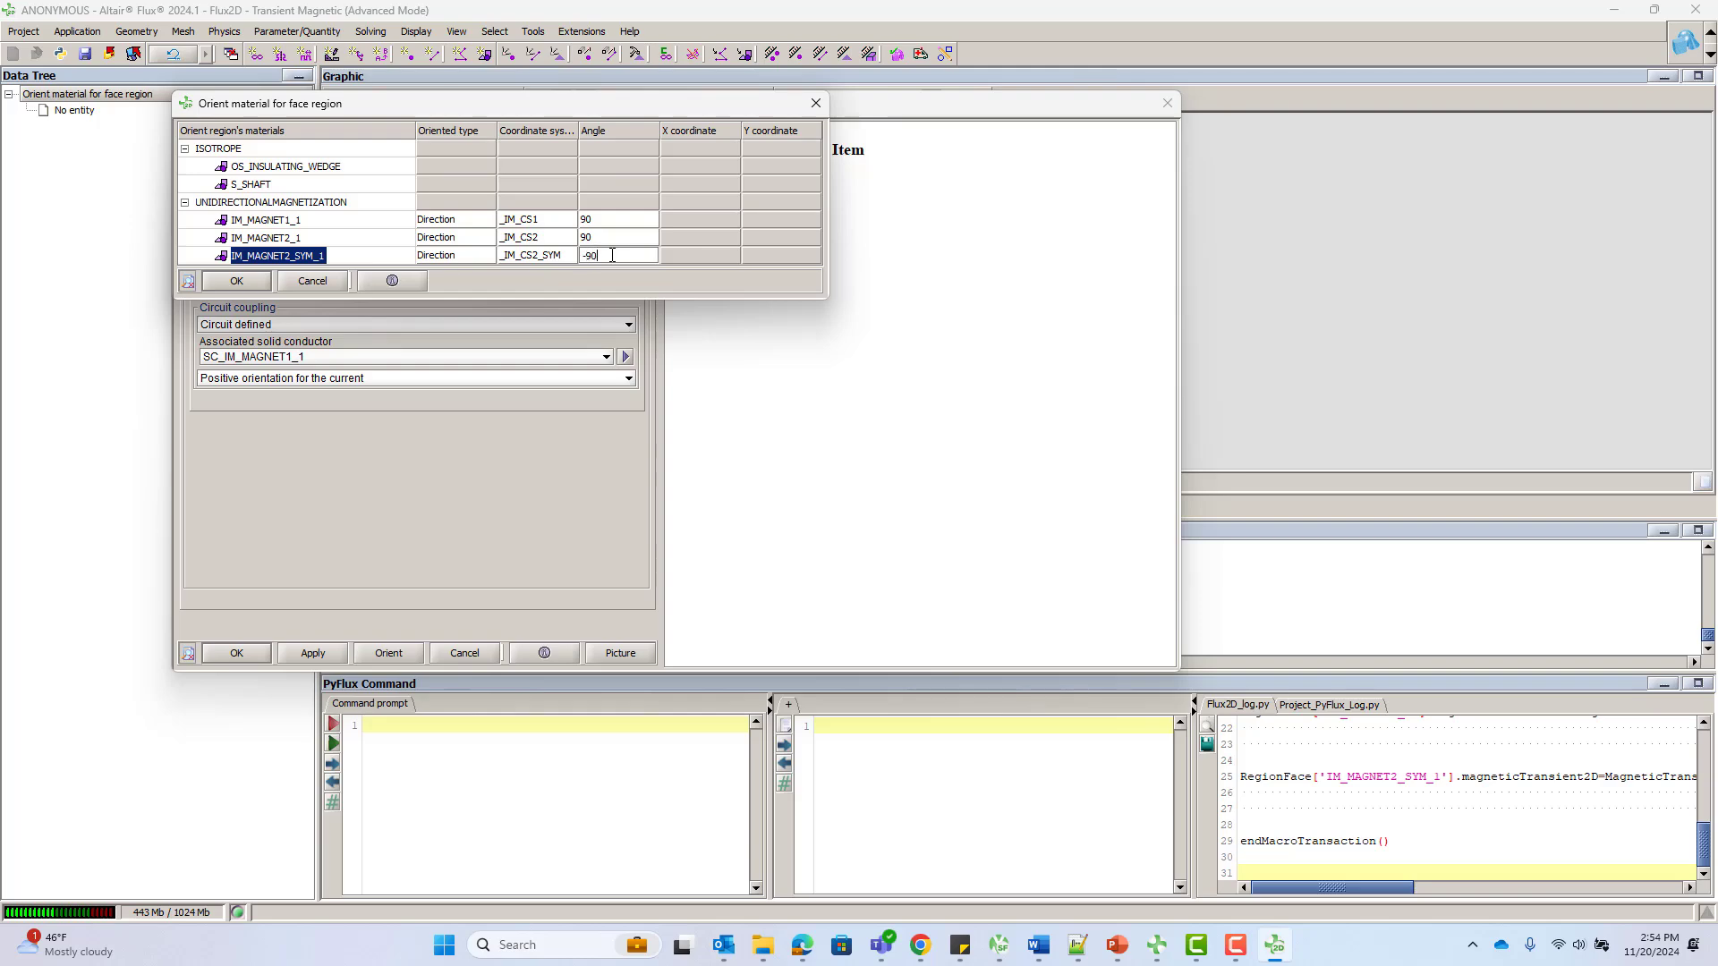
{"action": "left_click", "coordinate": [232, 281]}
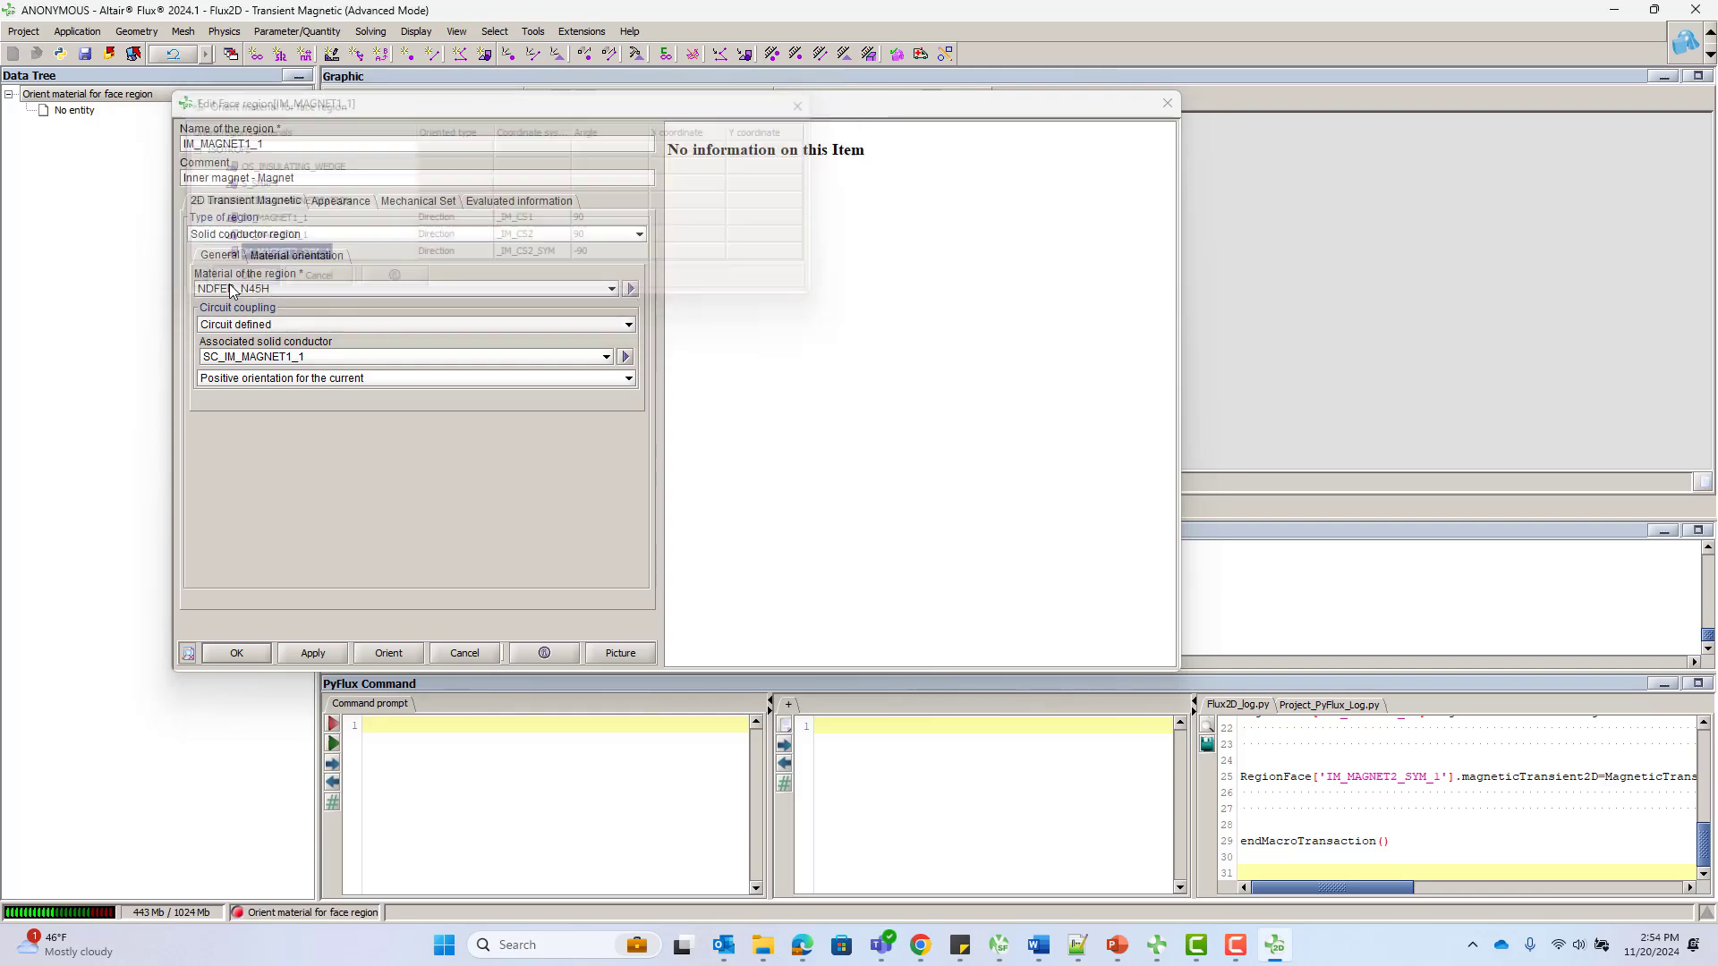
{"action": "left_click", "coordinate": [239, 651]}
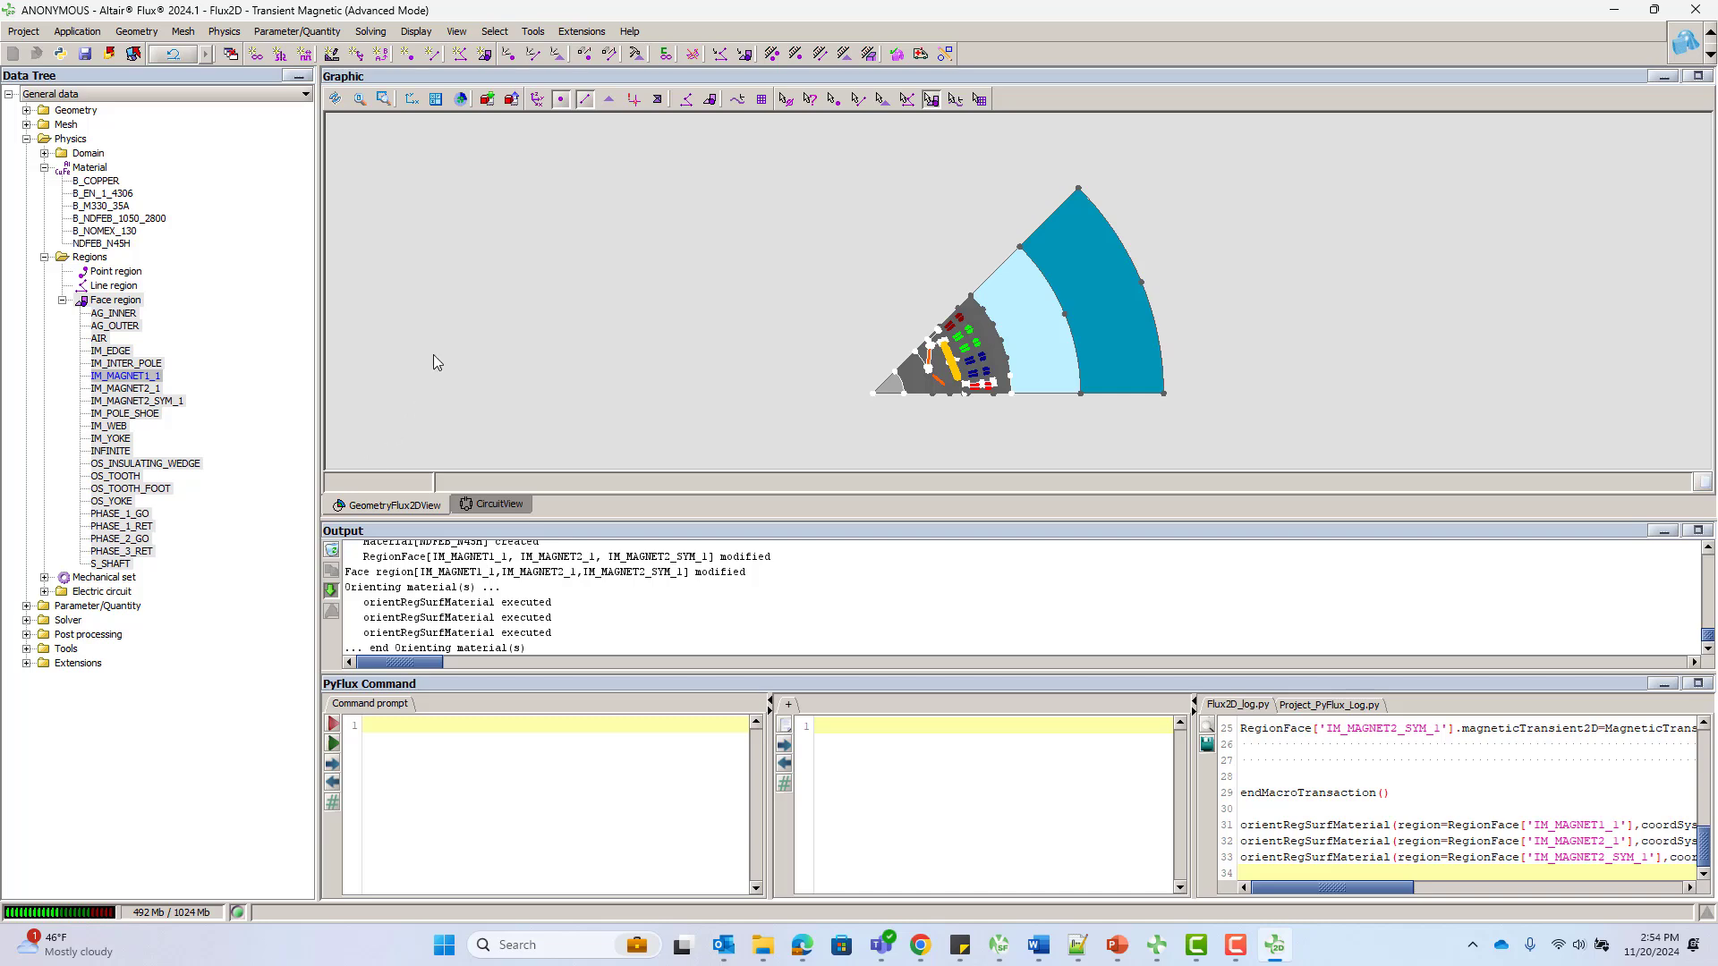
Display the material Br arrows on the magnets to check their magnetization directions
{"action": "left_click", "coordinate": [224, 31]}
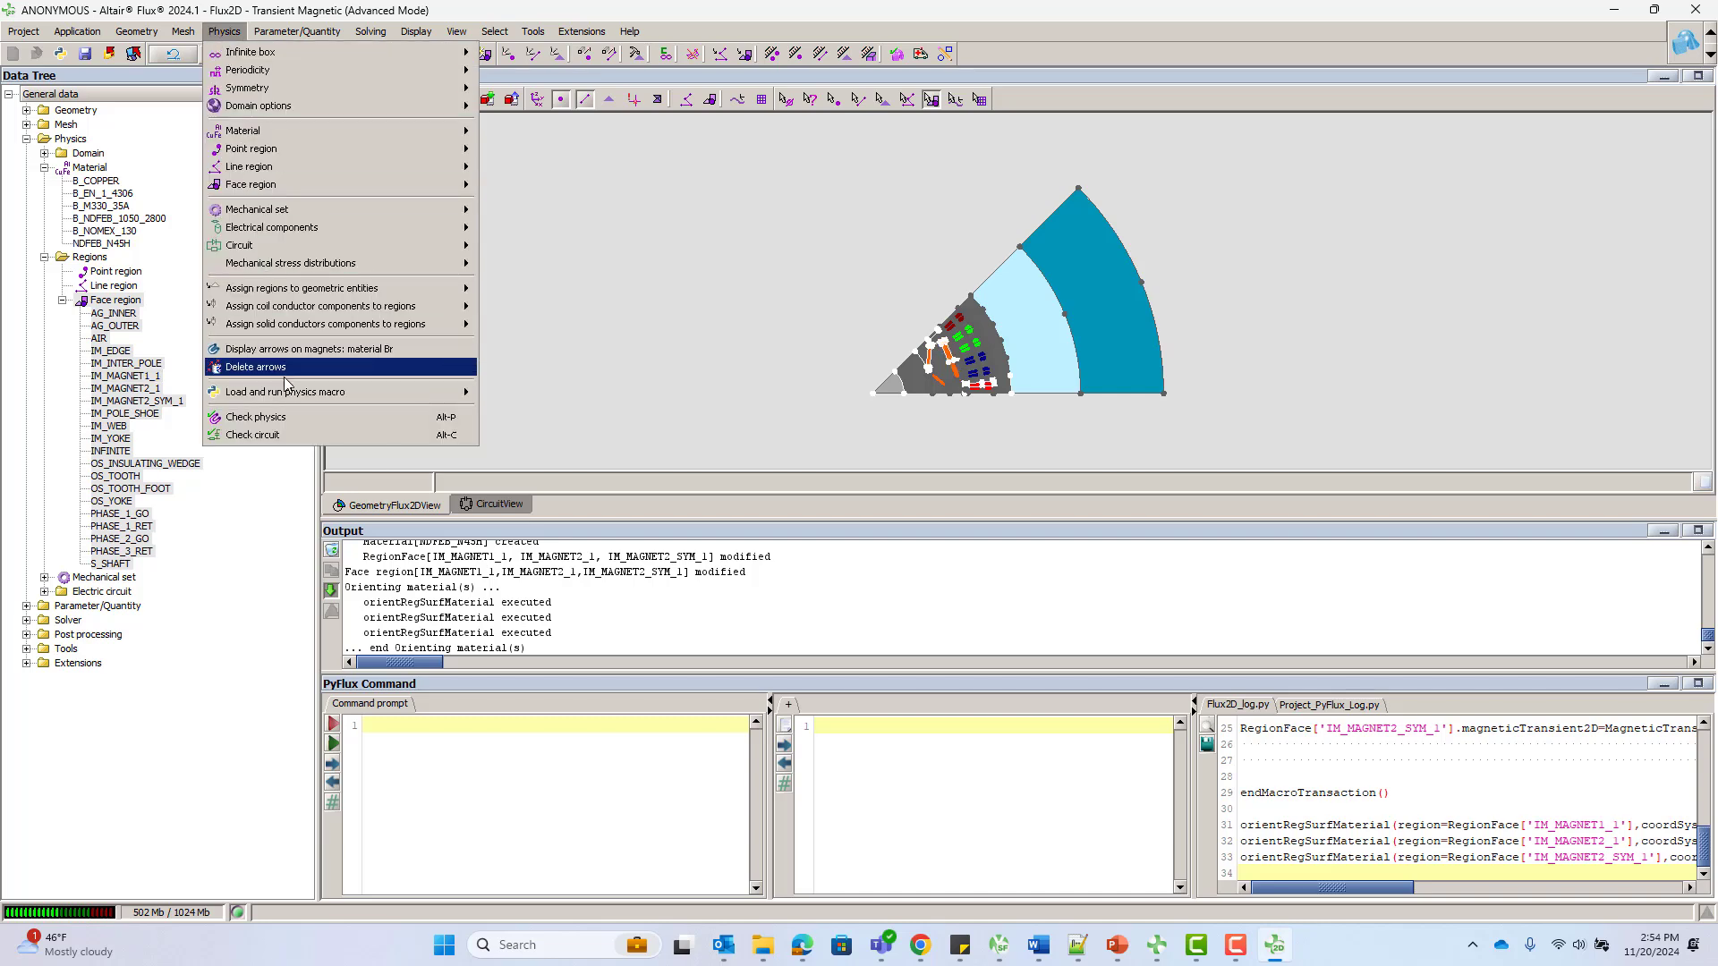
{"action": "left_click", "coordinate": [301, 357]}
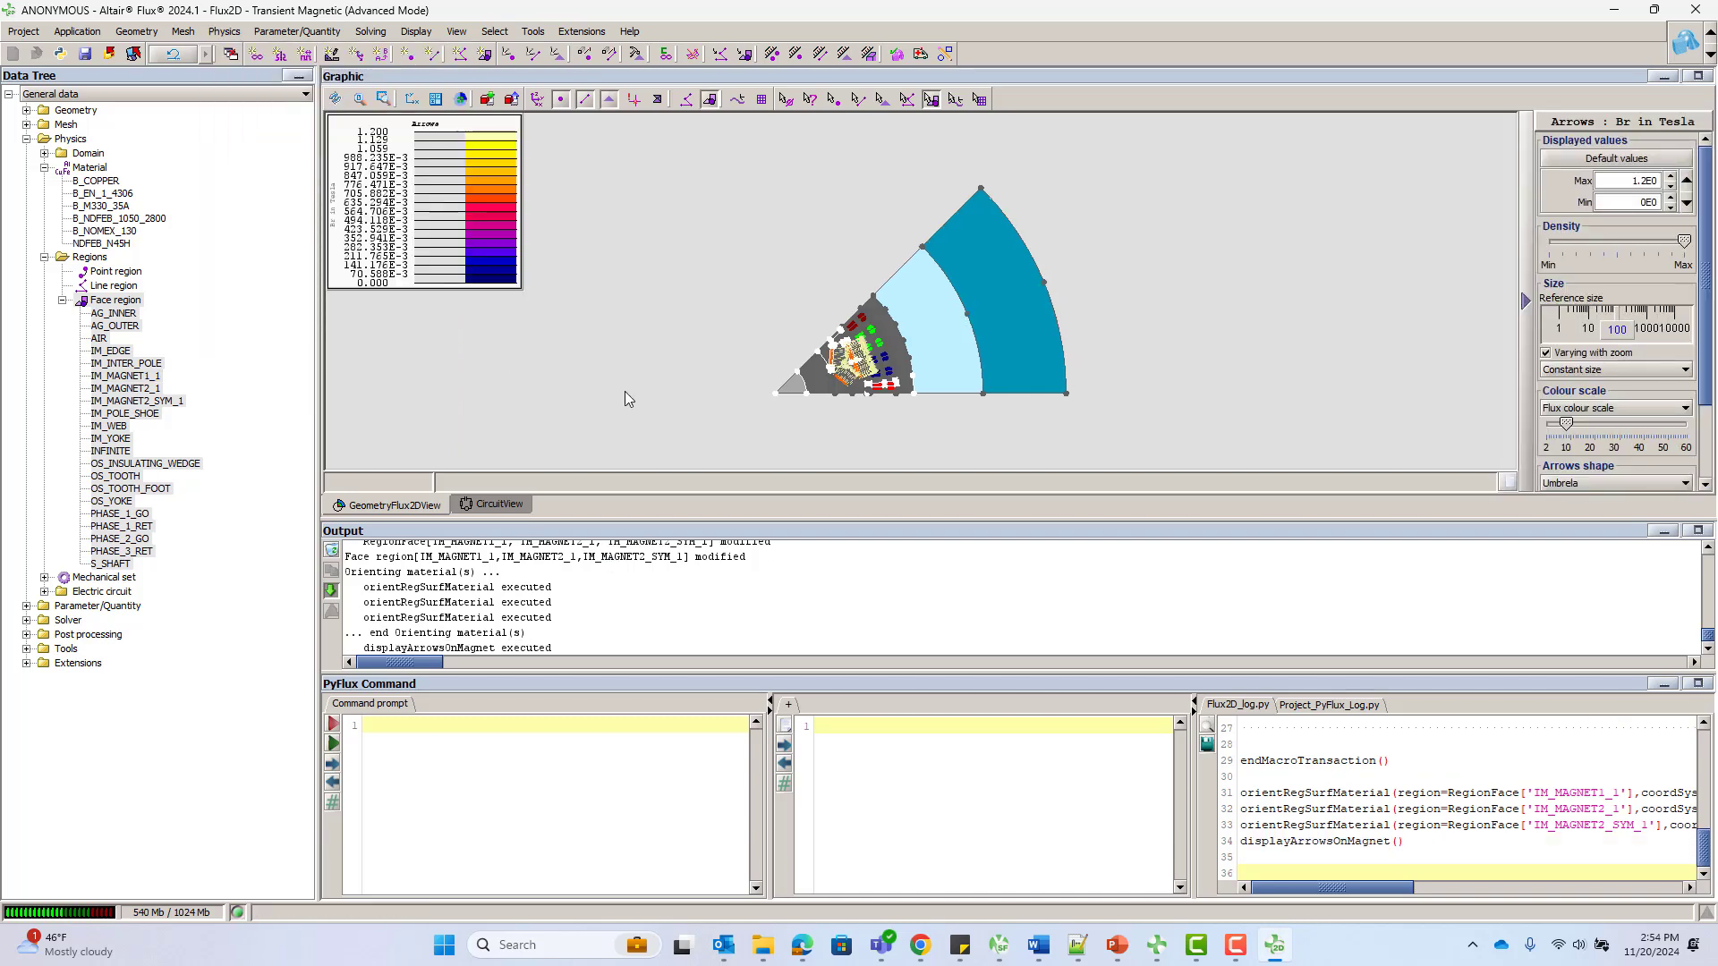
{"action": "scroll", "coordinate": [624, 400], "scroll_direction": "up", "scroll_amount": 5}
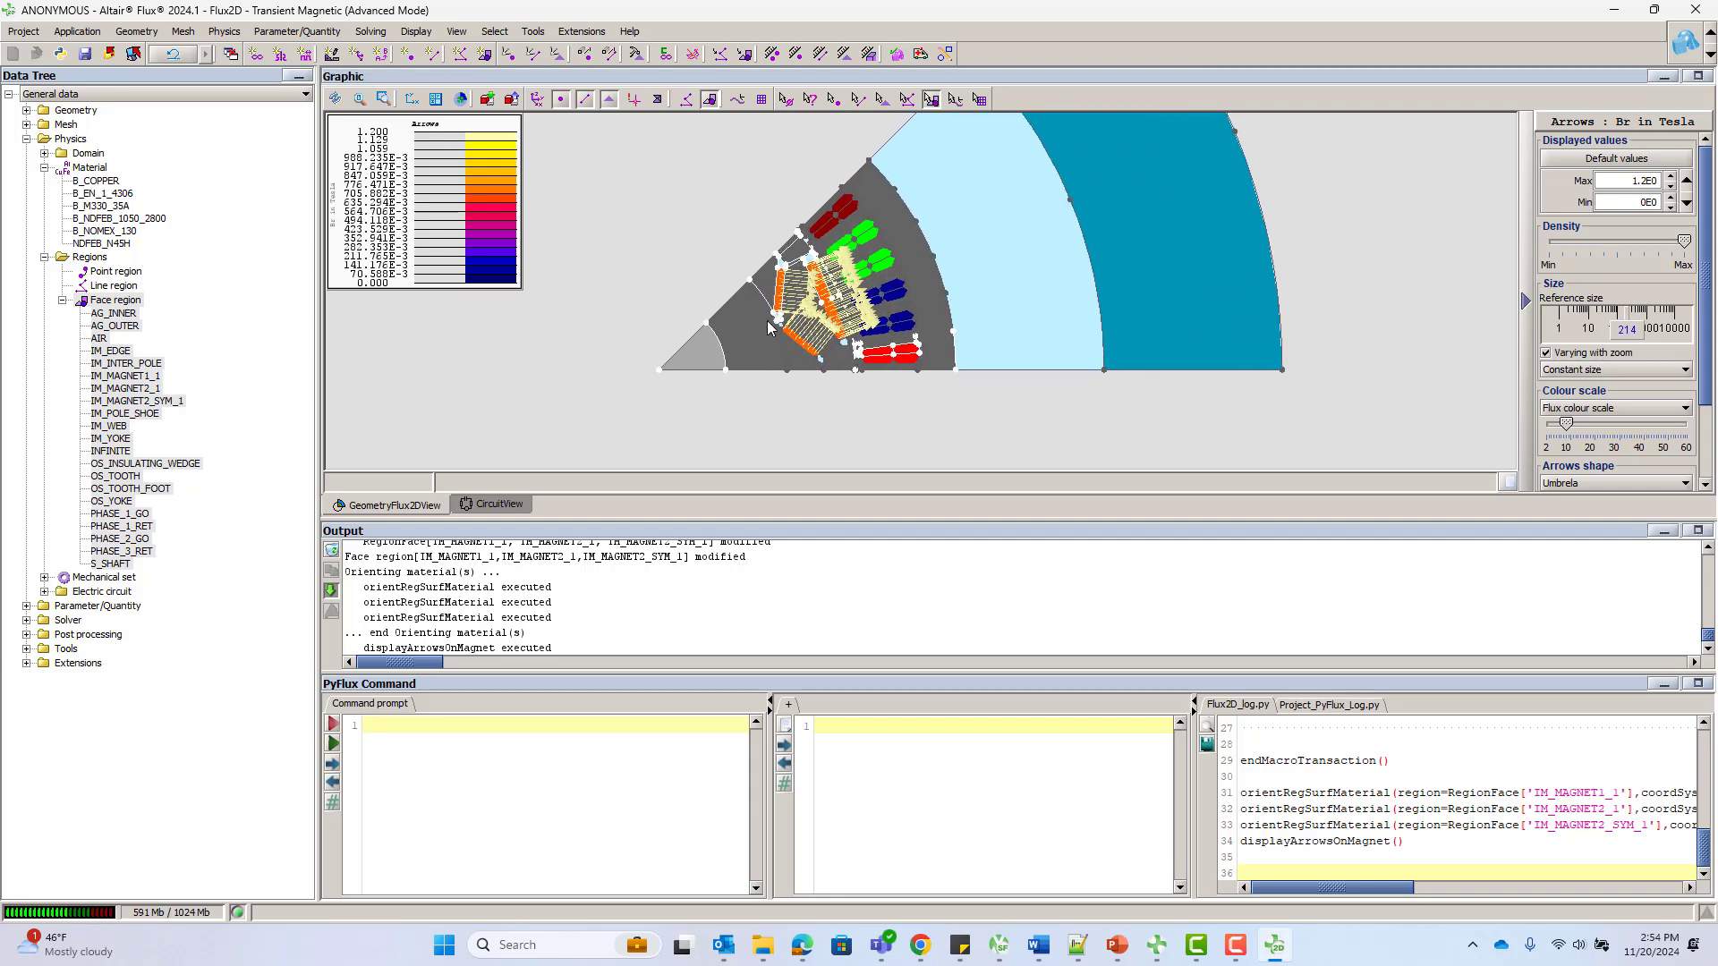
{"action": "scroll", "coordinate": [765, 321], "scroll_direction": "up", "scroll_amount": 5}
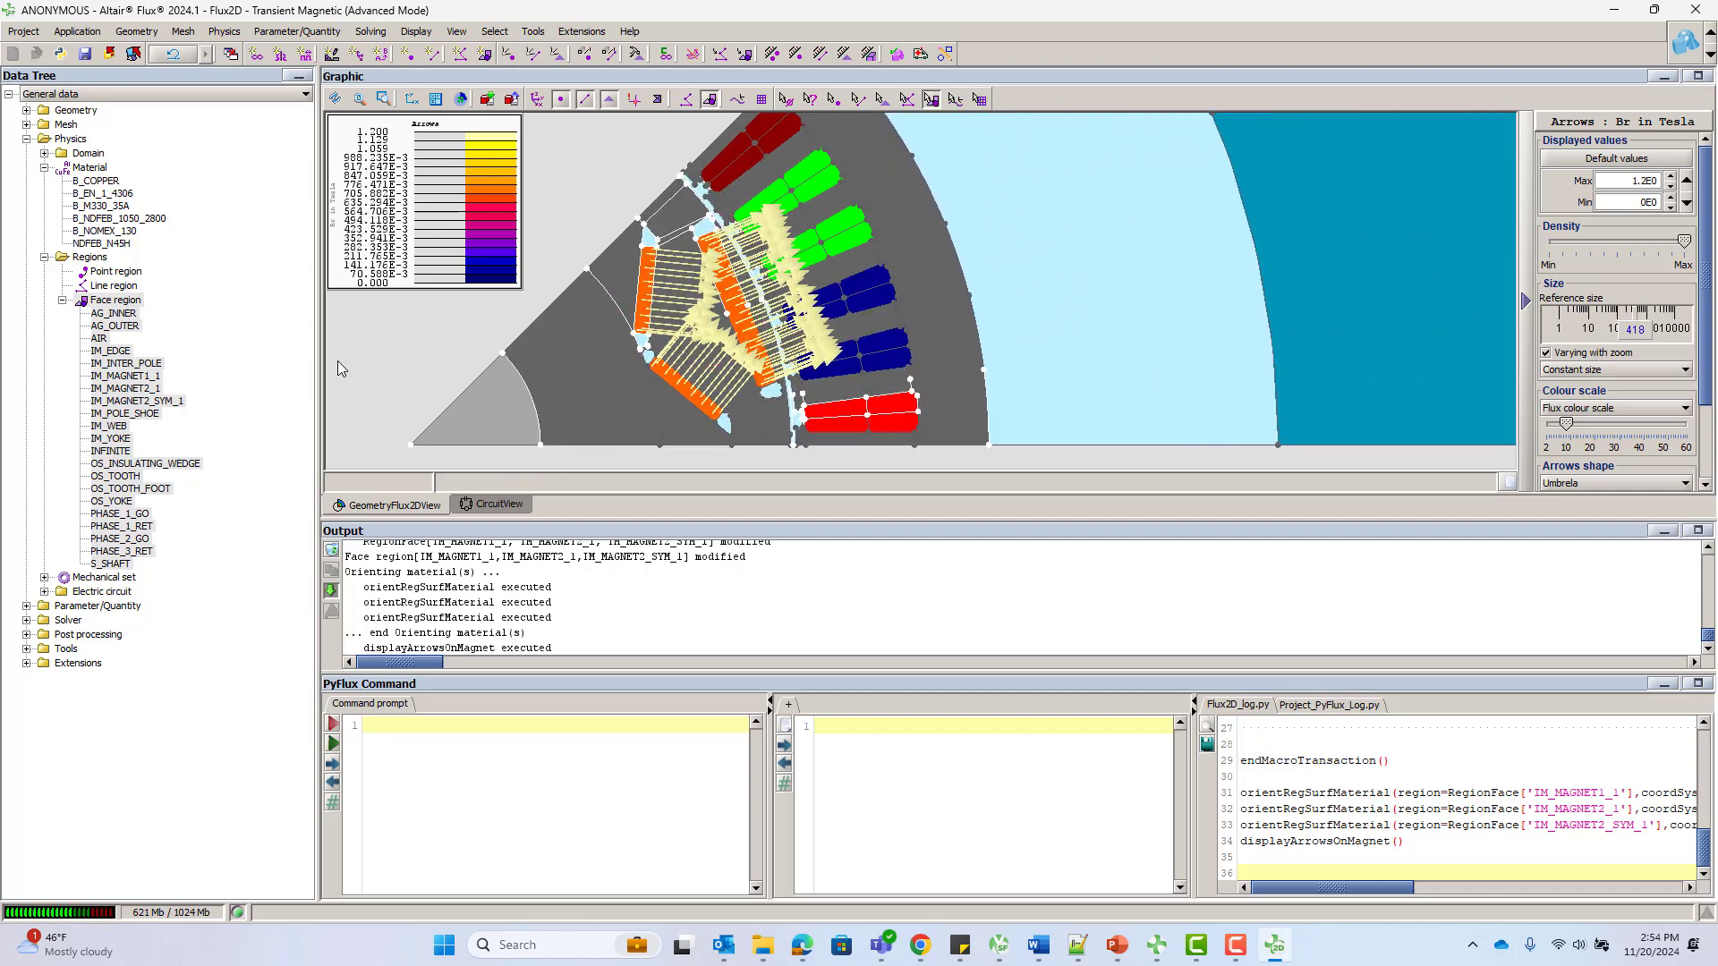
Solve SCENARIO_1, saving the solved project as a new project named Demag, and dismiss the results curves
{"action": "left_click", "coordinate": [364, 33]}
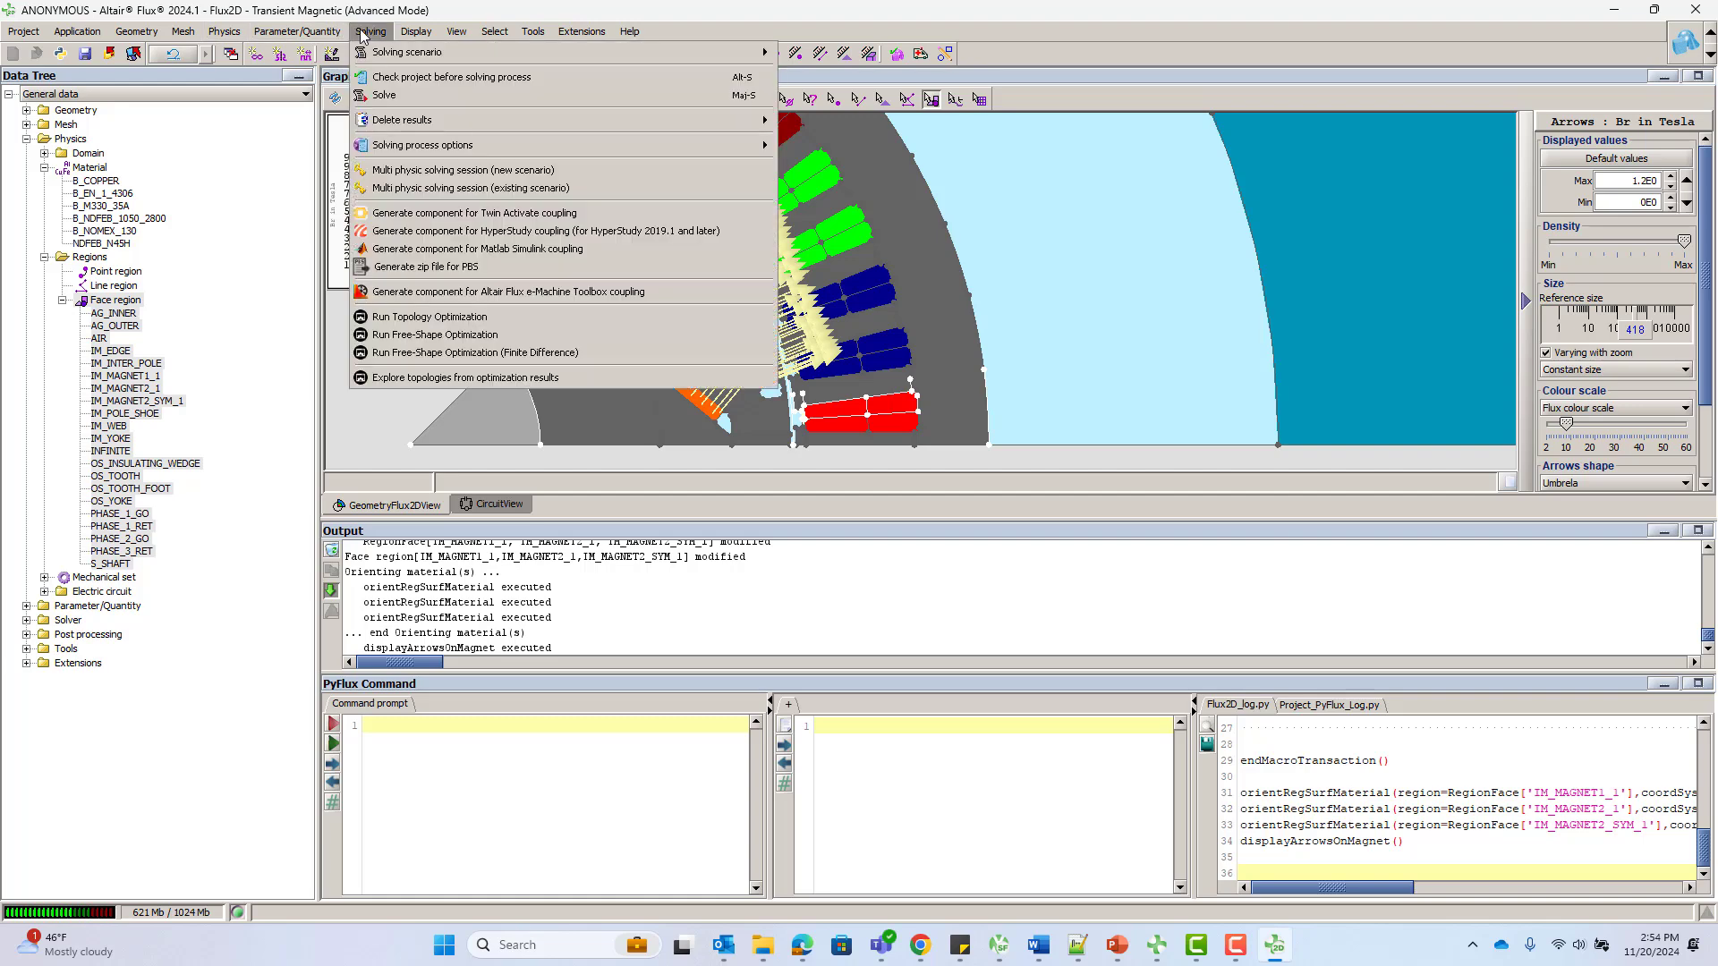
{"action": "left_click", "coordinate": [383, 95]}
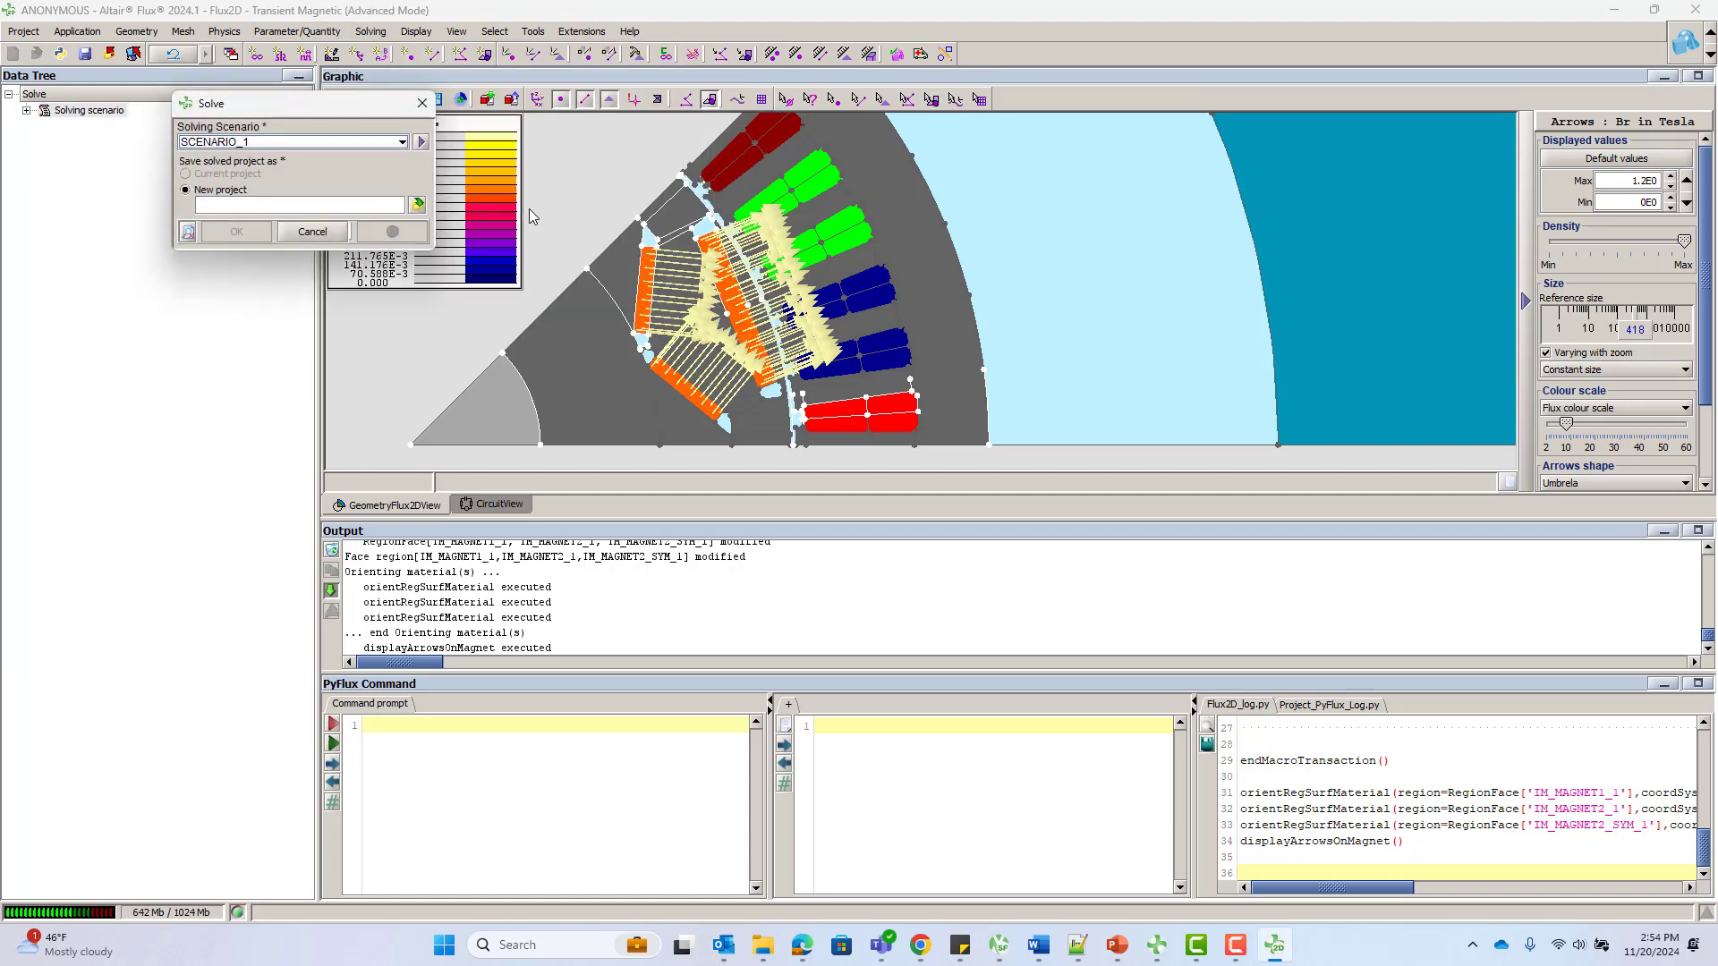
{"action": "left_click", "coordinate": [417, 205]}
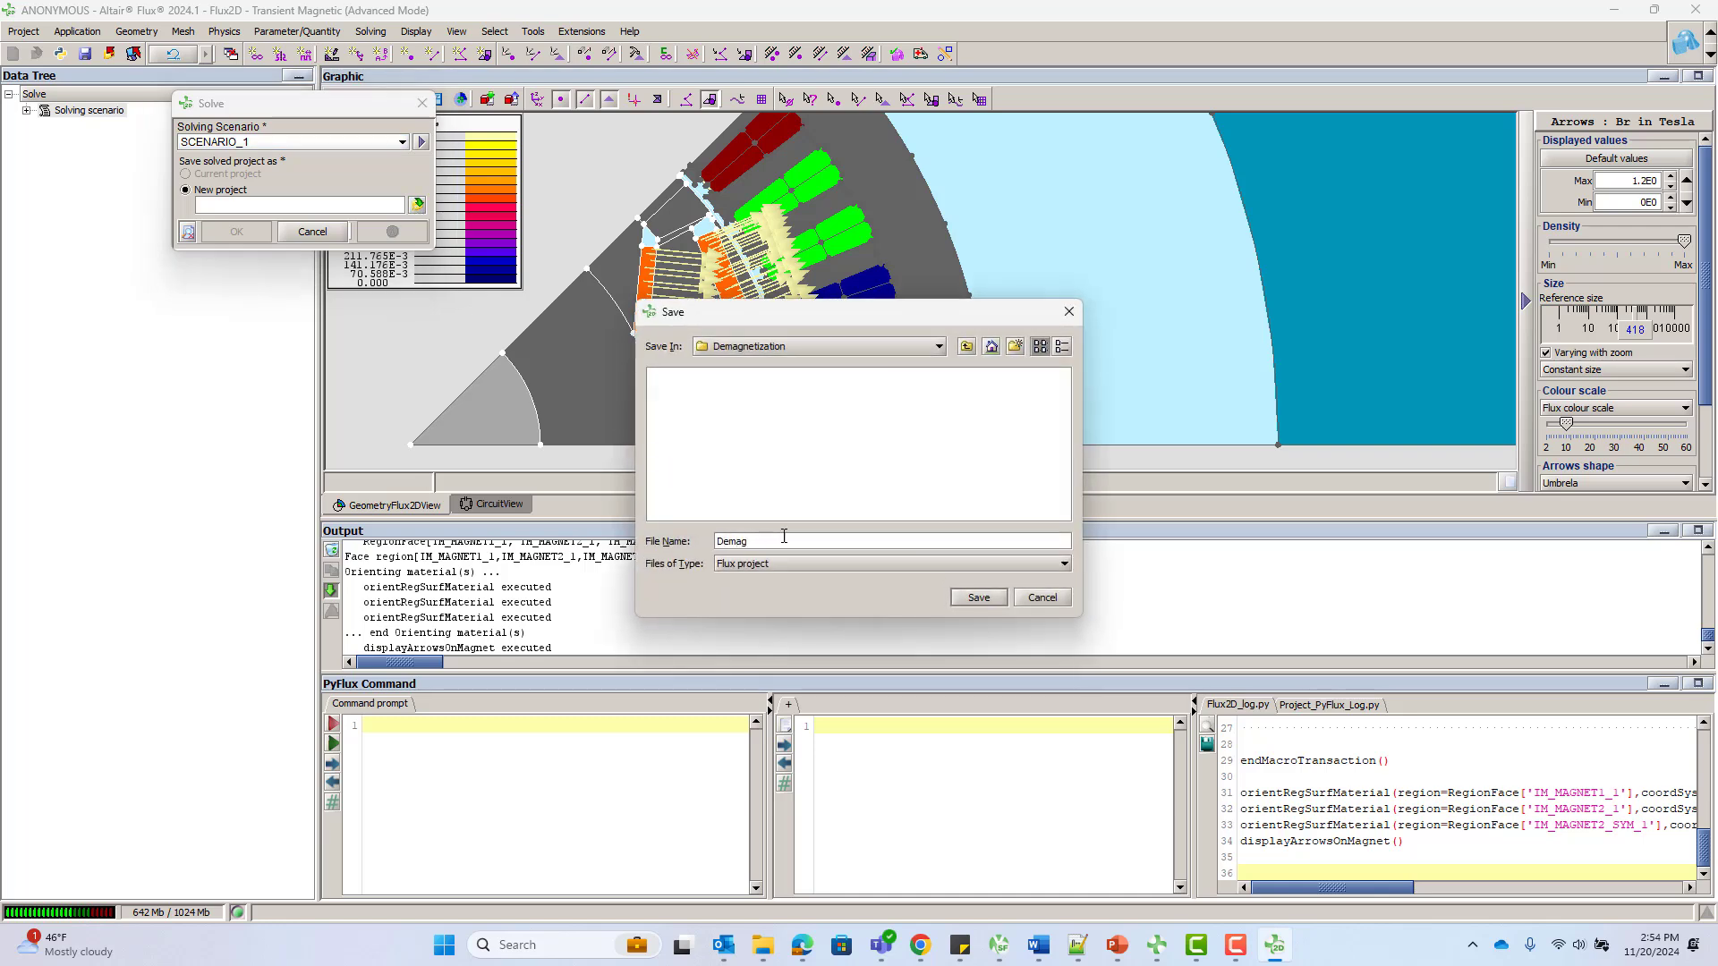
{"action": "left_click", "coordinate": [978, 597]}
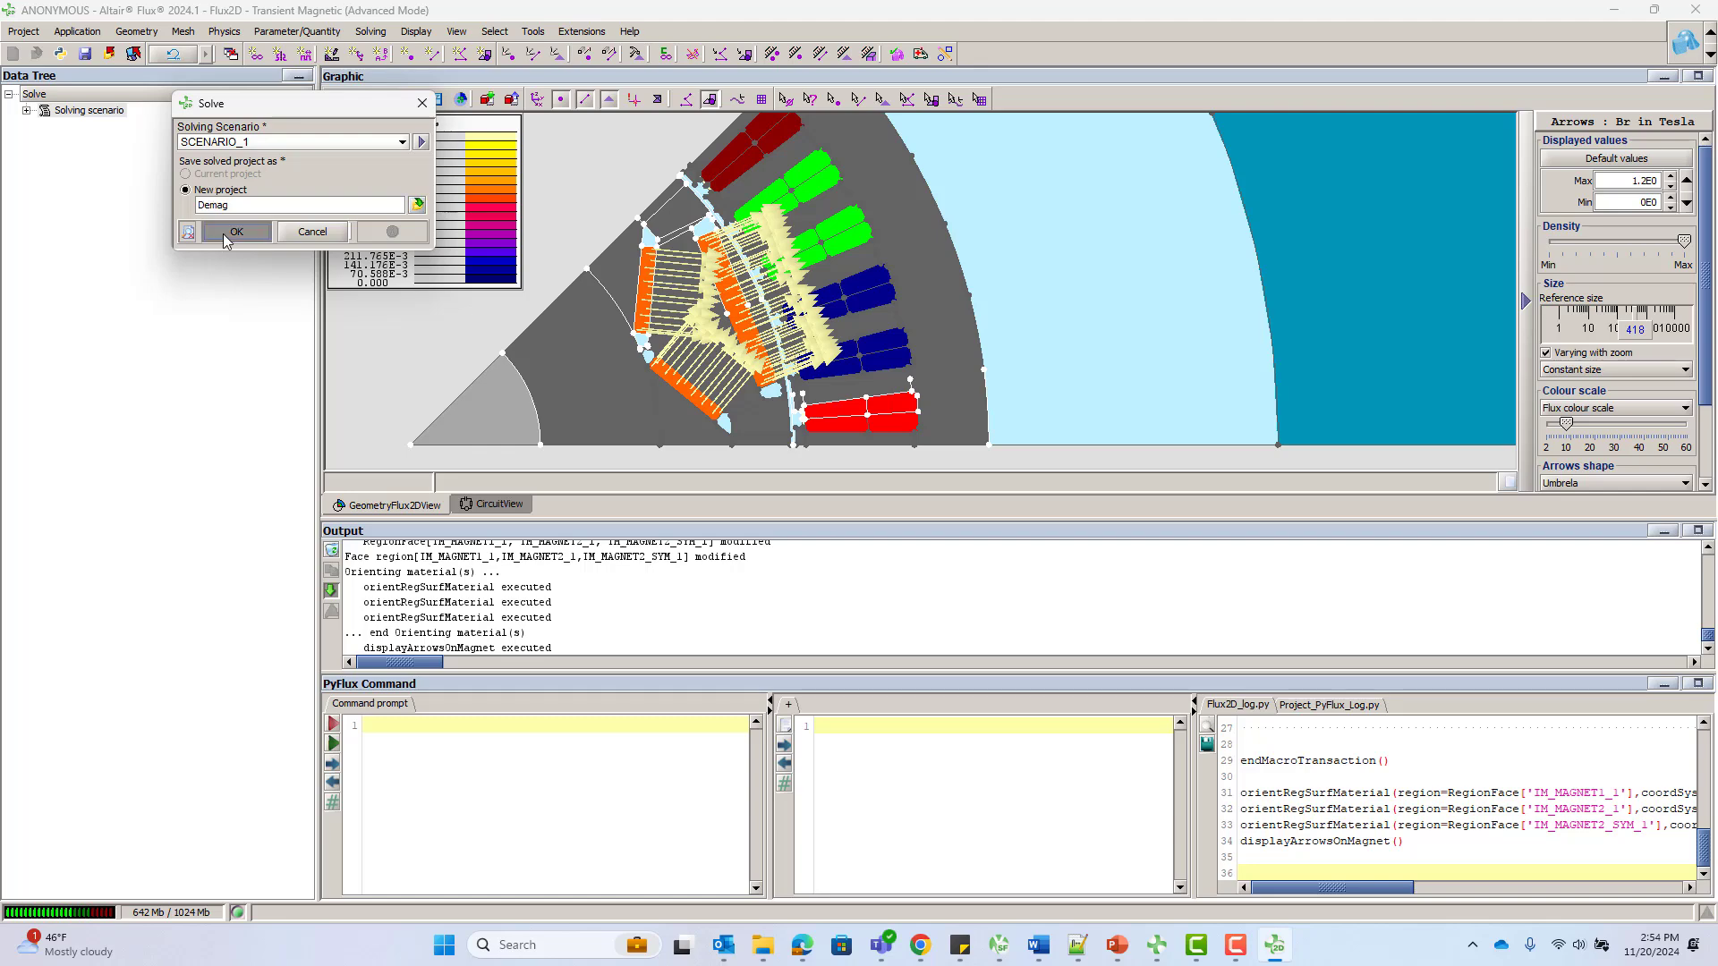
{"action": "left_click", "coordinate": [223, 234]}
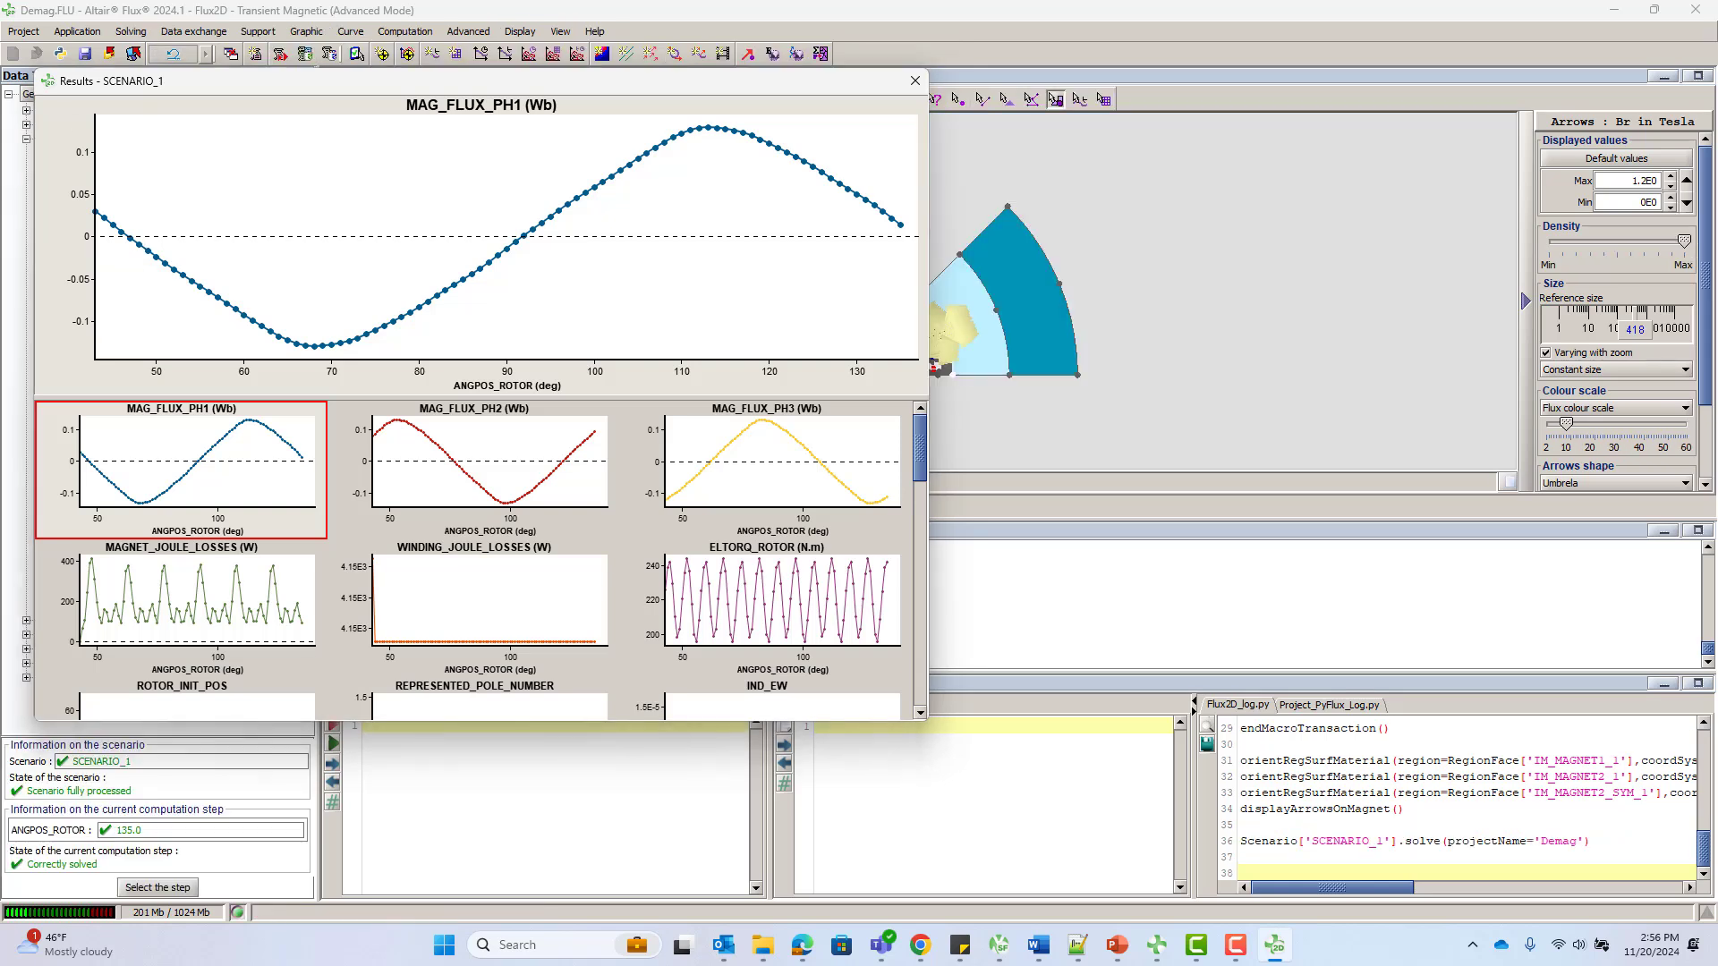
{"action": "key", "text": "alt+Tab"}
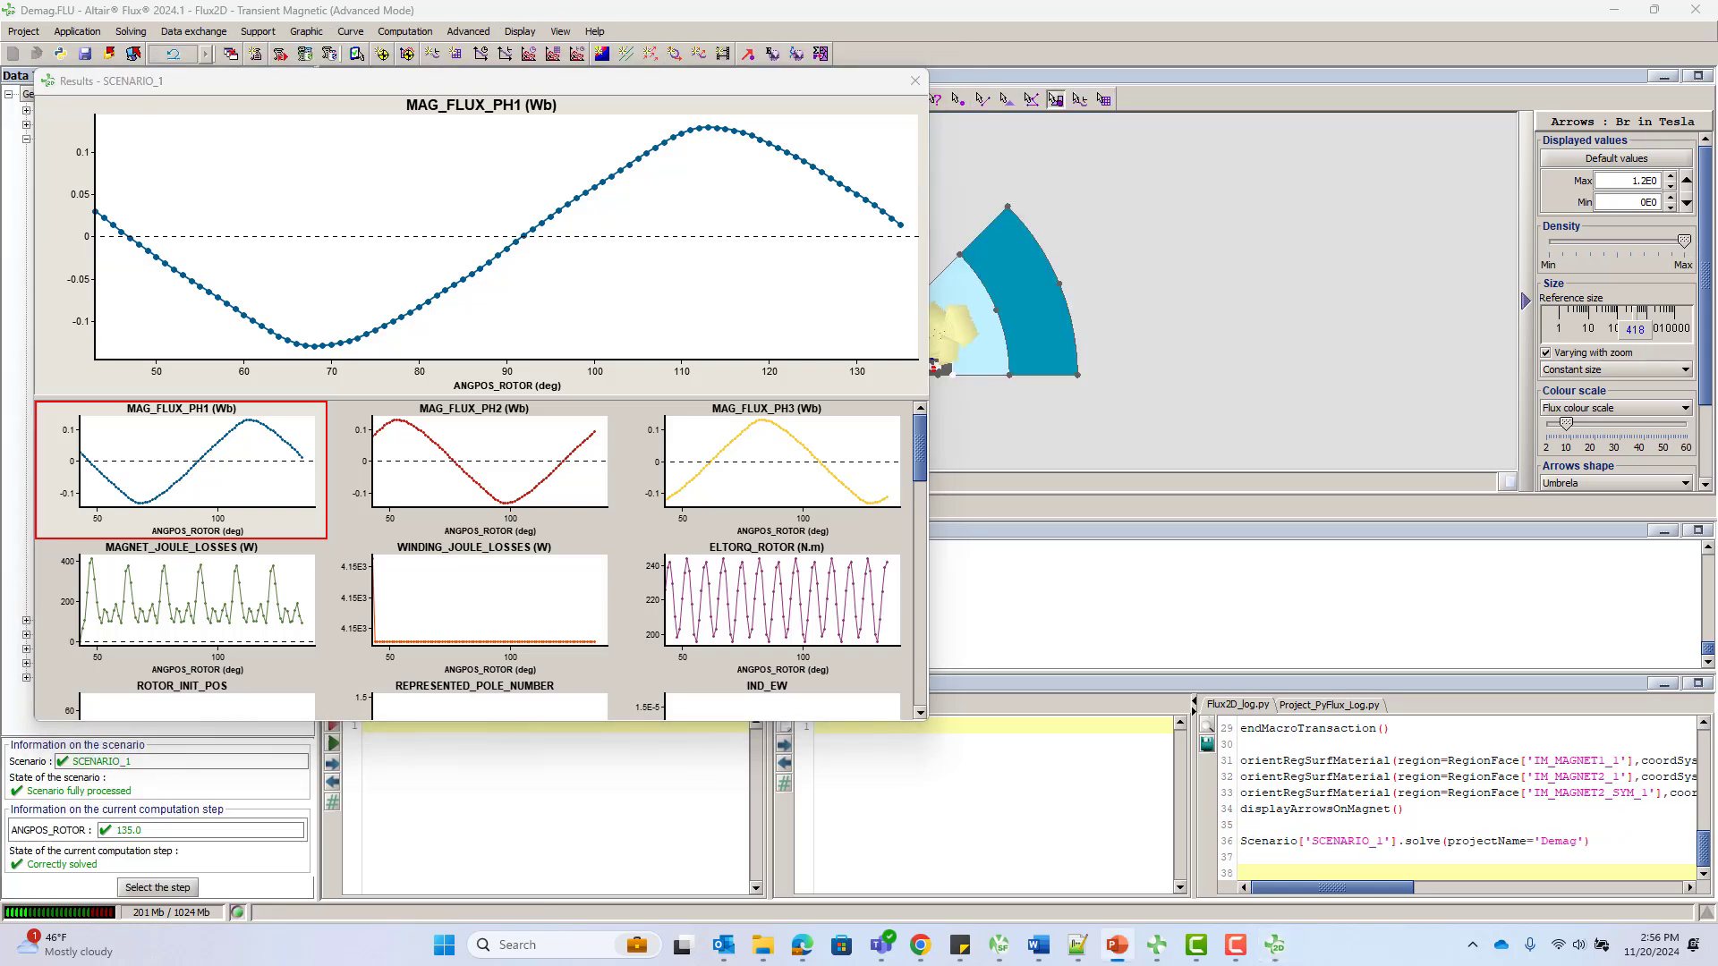
{"action": "left_click", "coordinate": [914, 80]}
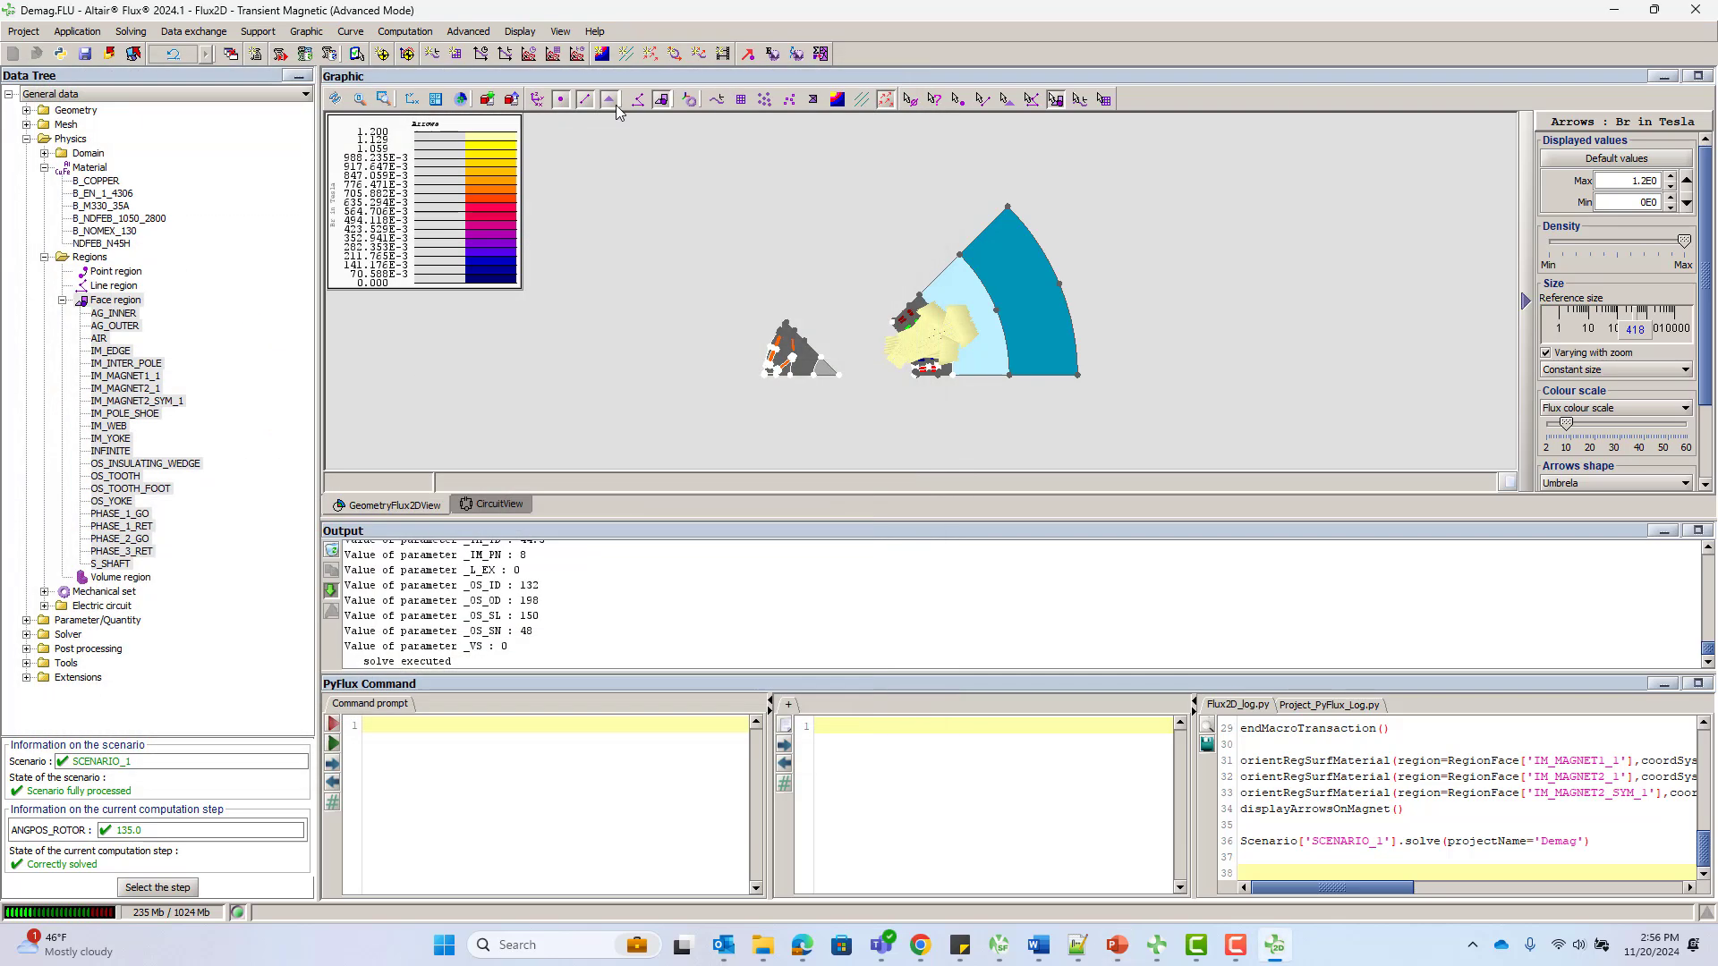
Start a demagnetization evaluation on the magnet face regions IM_MAGNET1_1, IM_MAGNET2_1 and IM_MAGNET2_SYM_1
{"action": "left_click", "coordinate": [405, 34]}
{"action": "mouse_move", "coordinate": [483, 139]}
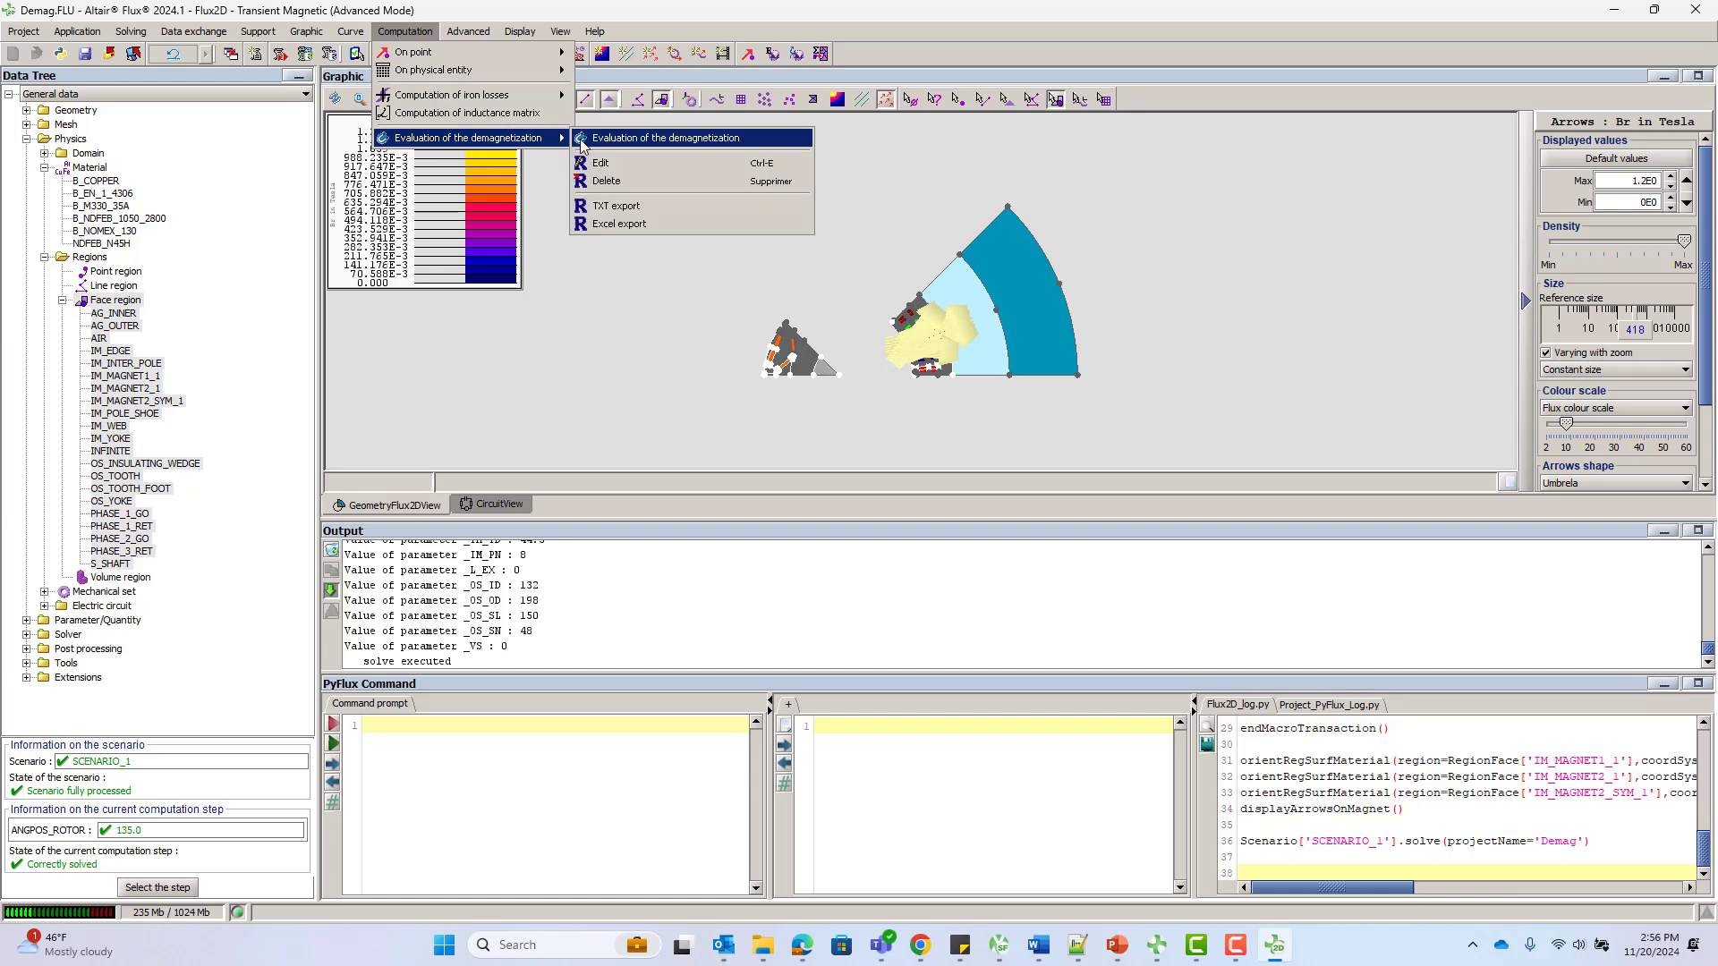
{"action": "left_click", "coordinate": [626, 140]}
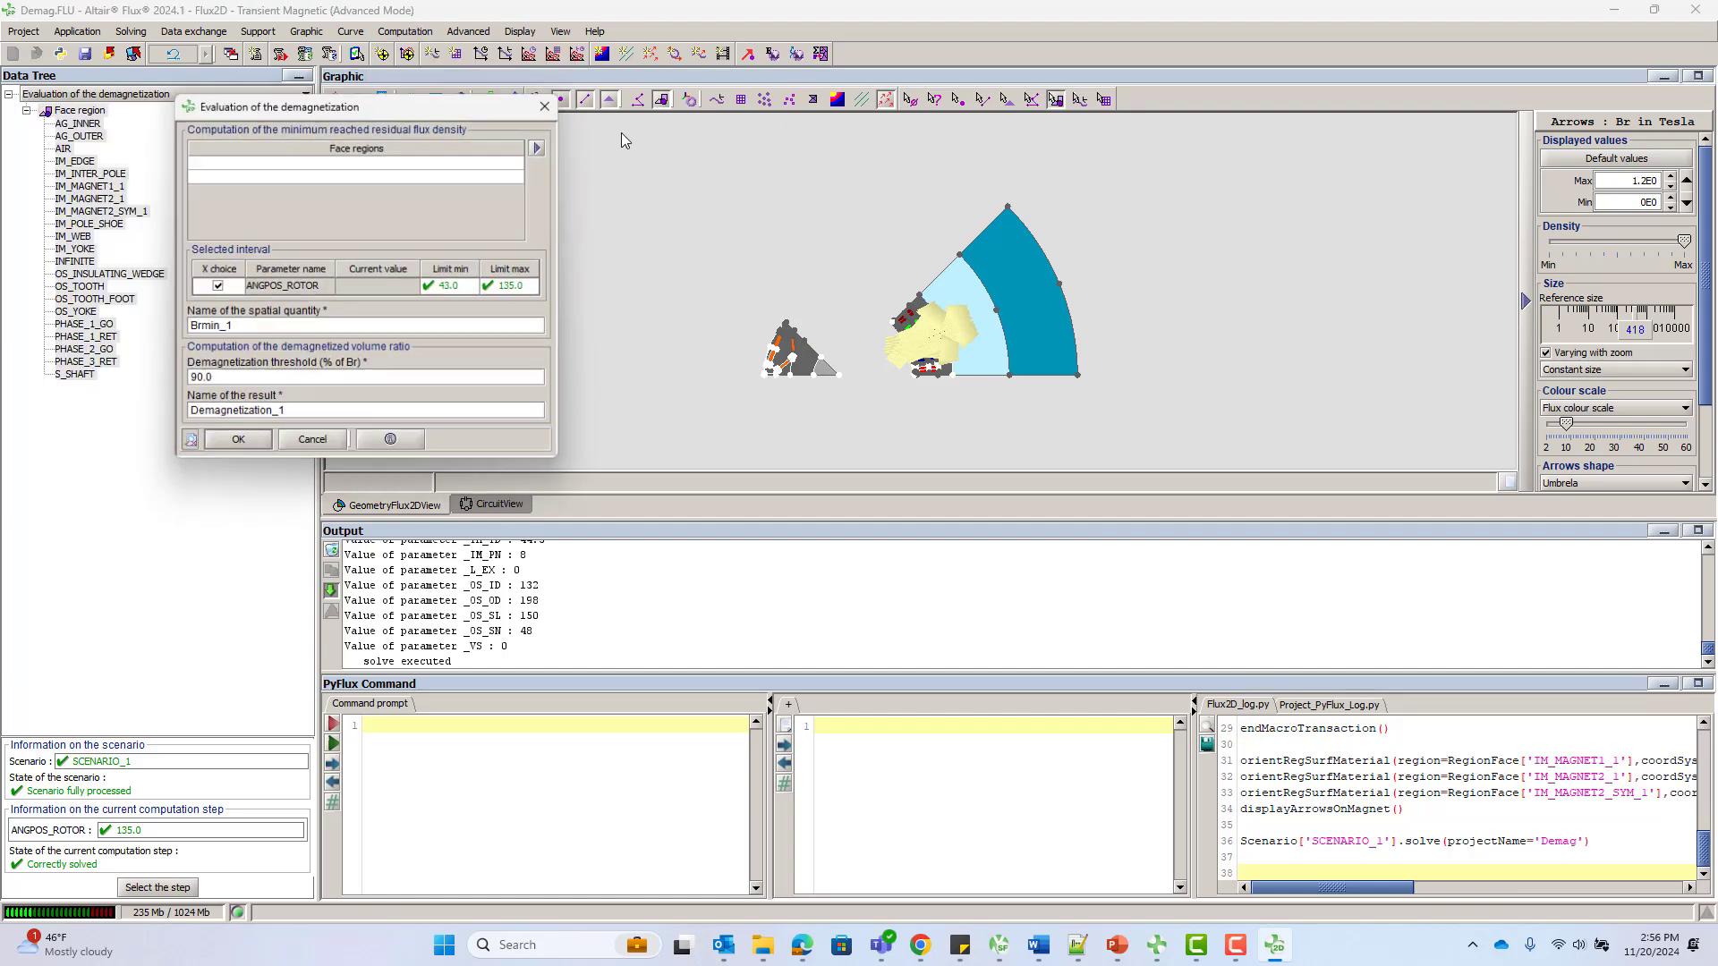
{"action": "left_click", "coordinate": [306, 168]}
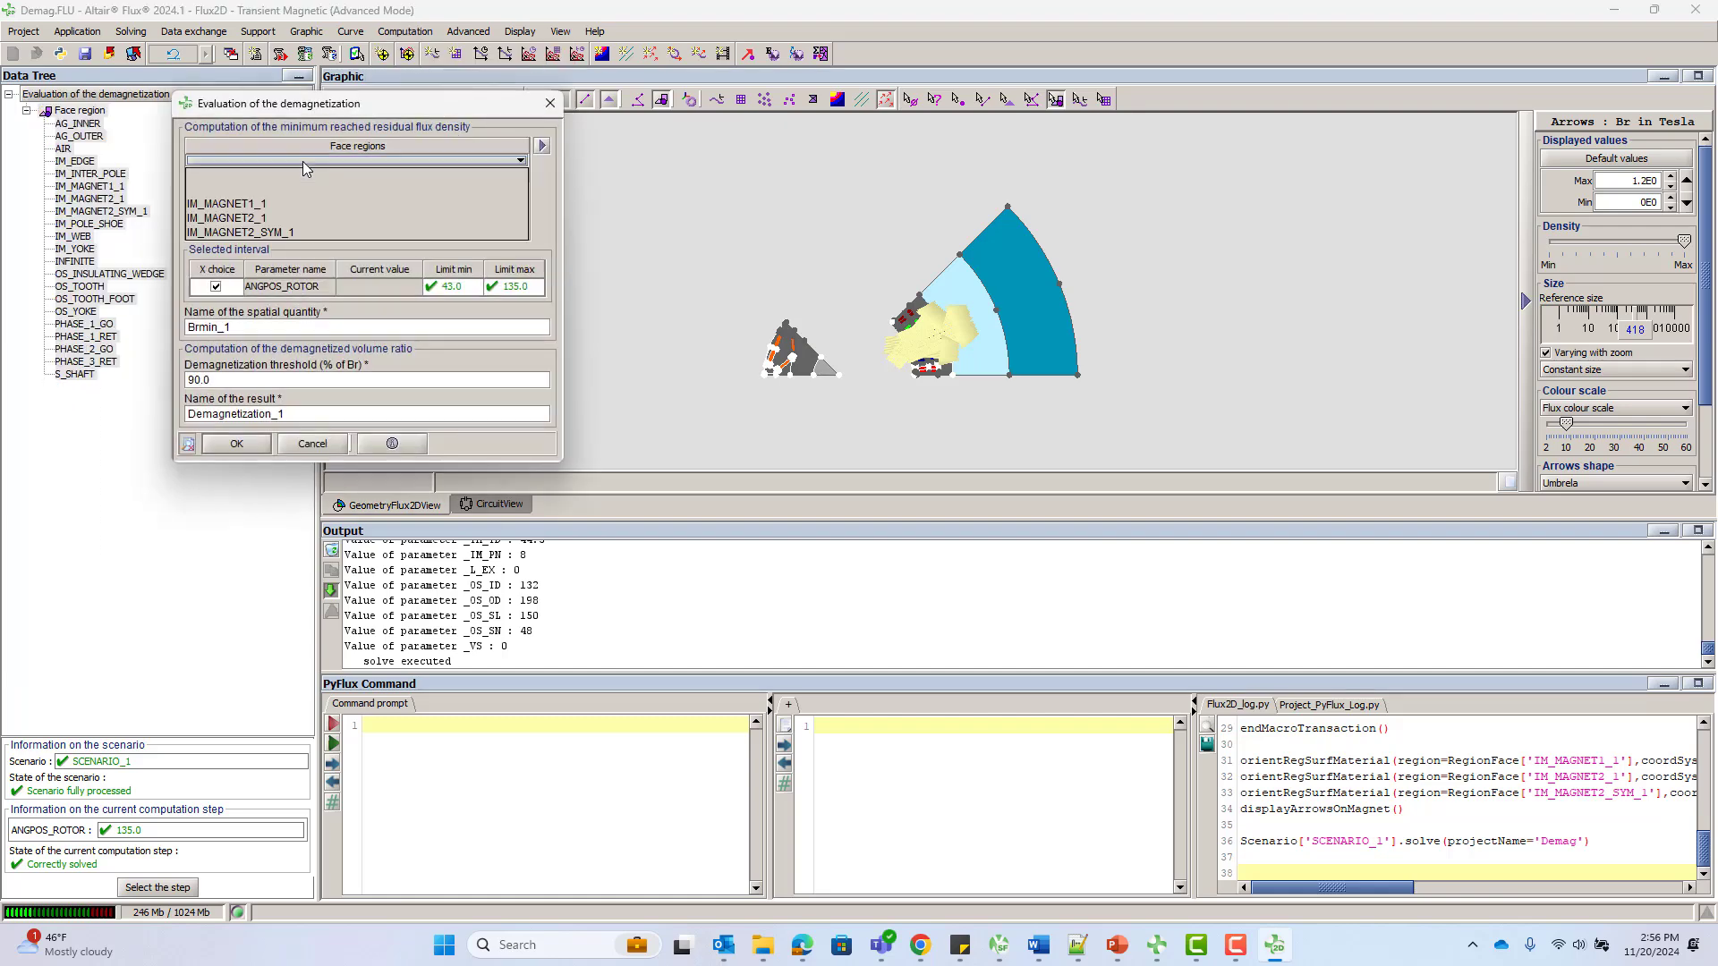
{"action": "left_click", "coordinate": [542, 145]}
{"action": "left_click", "coordinate": [589, 158]}
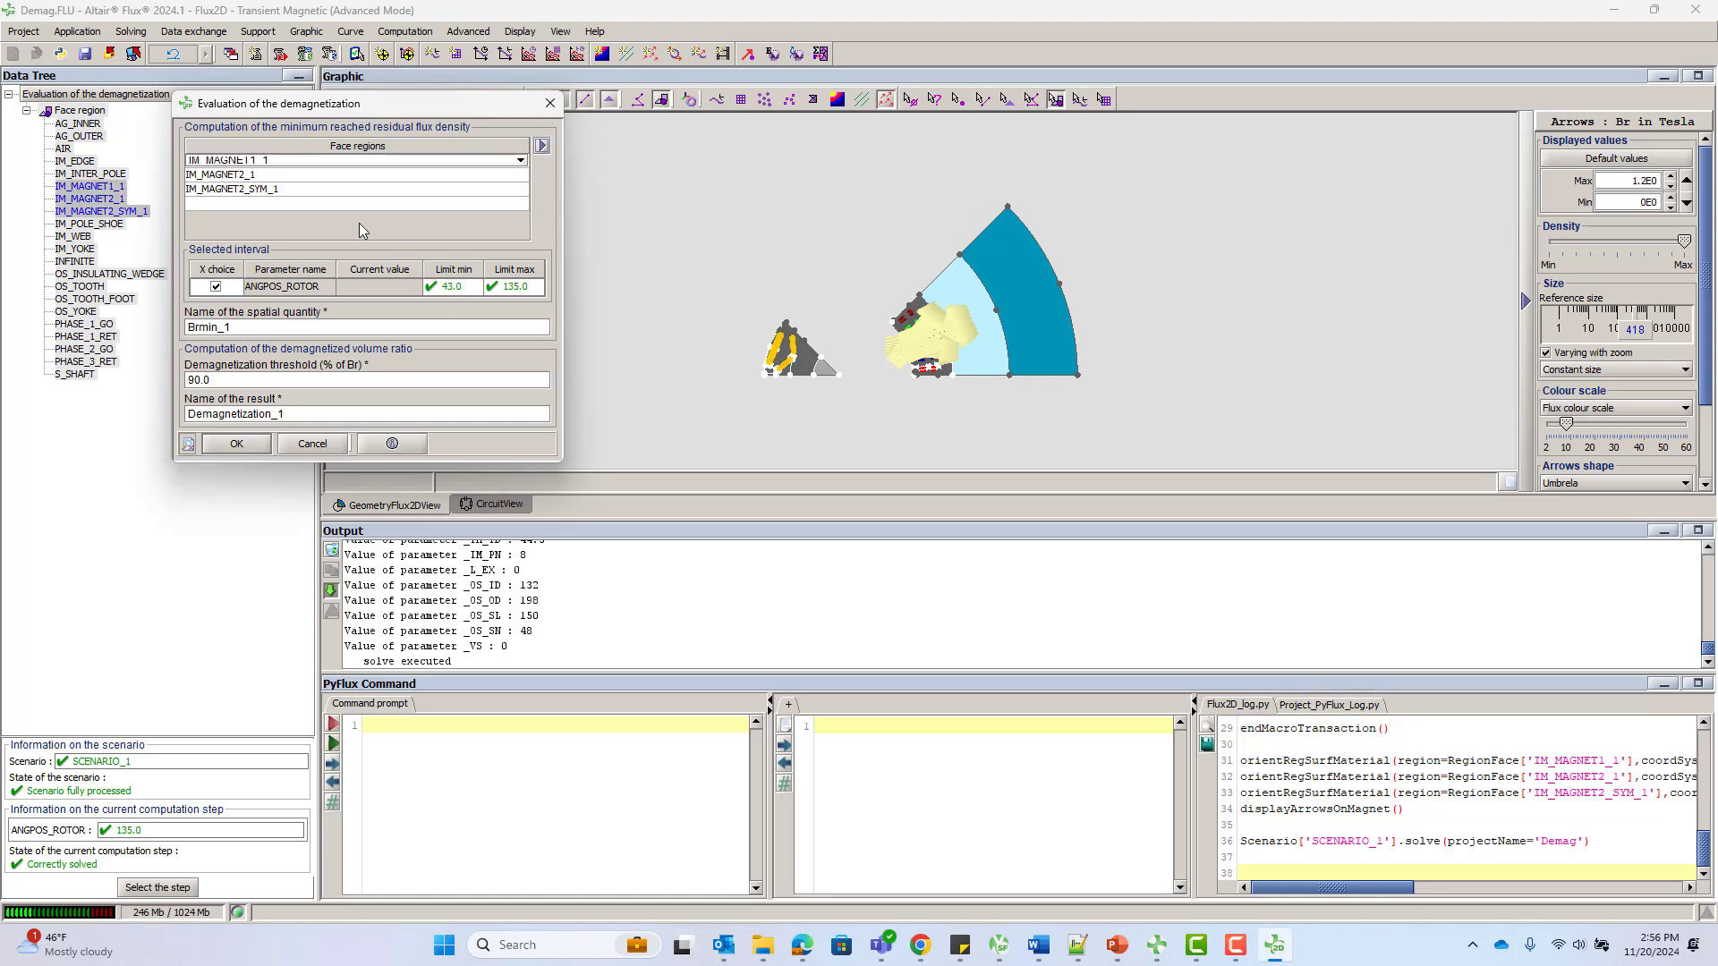
Set the ANGPOS_ROTOR lower limit to 45, compute the demagnetization with the 90% Br threshold, and accept the DEMAGNETIZATION_1 result
{"action": "left_click", "coordinate": [451, 287]}
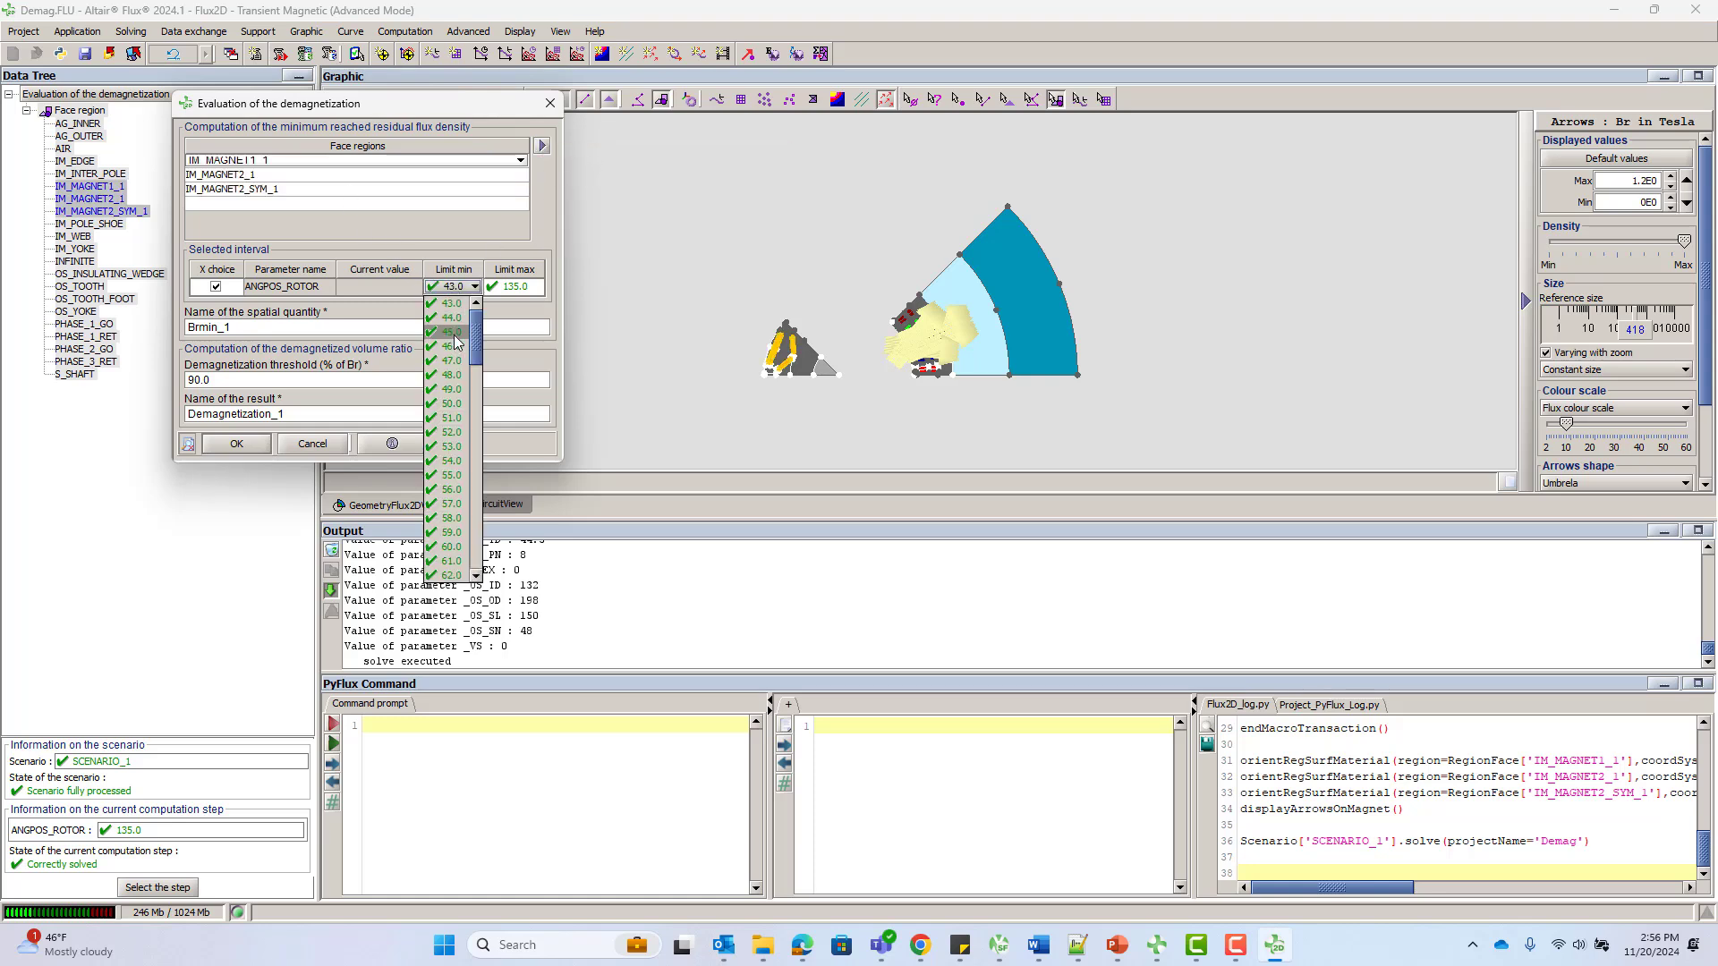
{"action": "left_click", "coordinate": [451, 332]}
{"action": "left_click", "coordinate": [247, 382]}
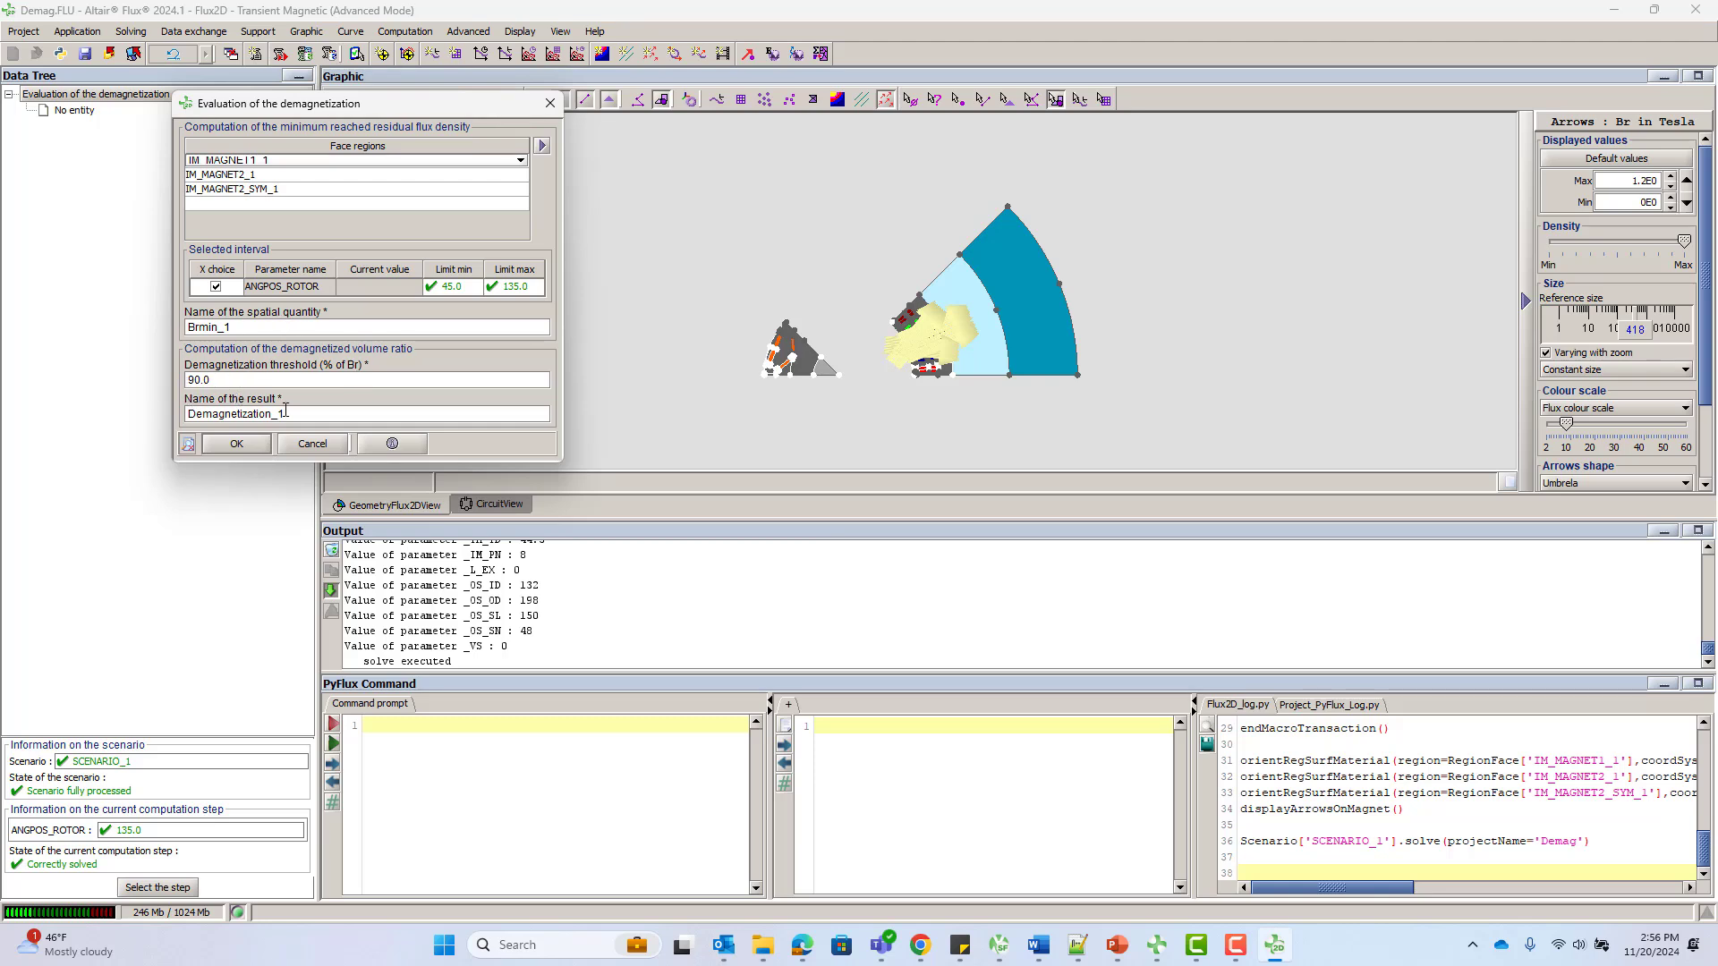
{"action": "left_click", "coordinate": [253, 450]}
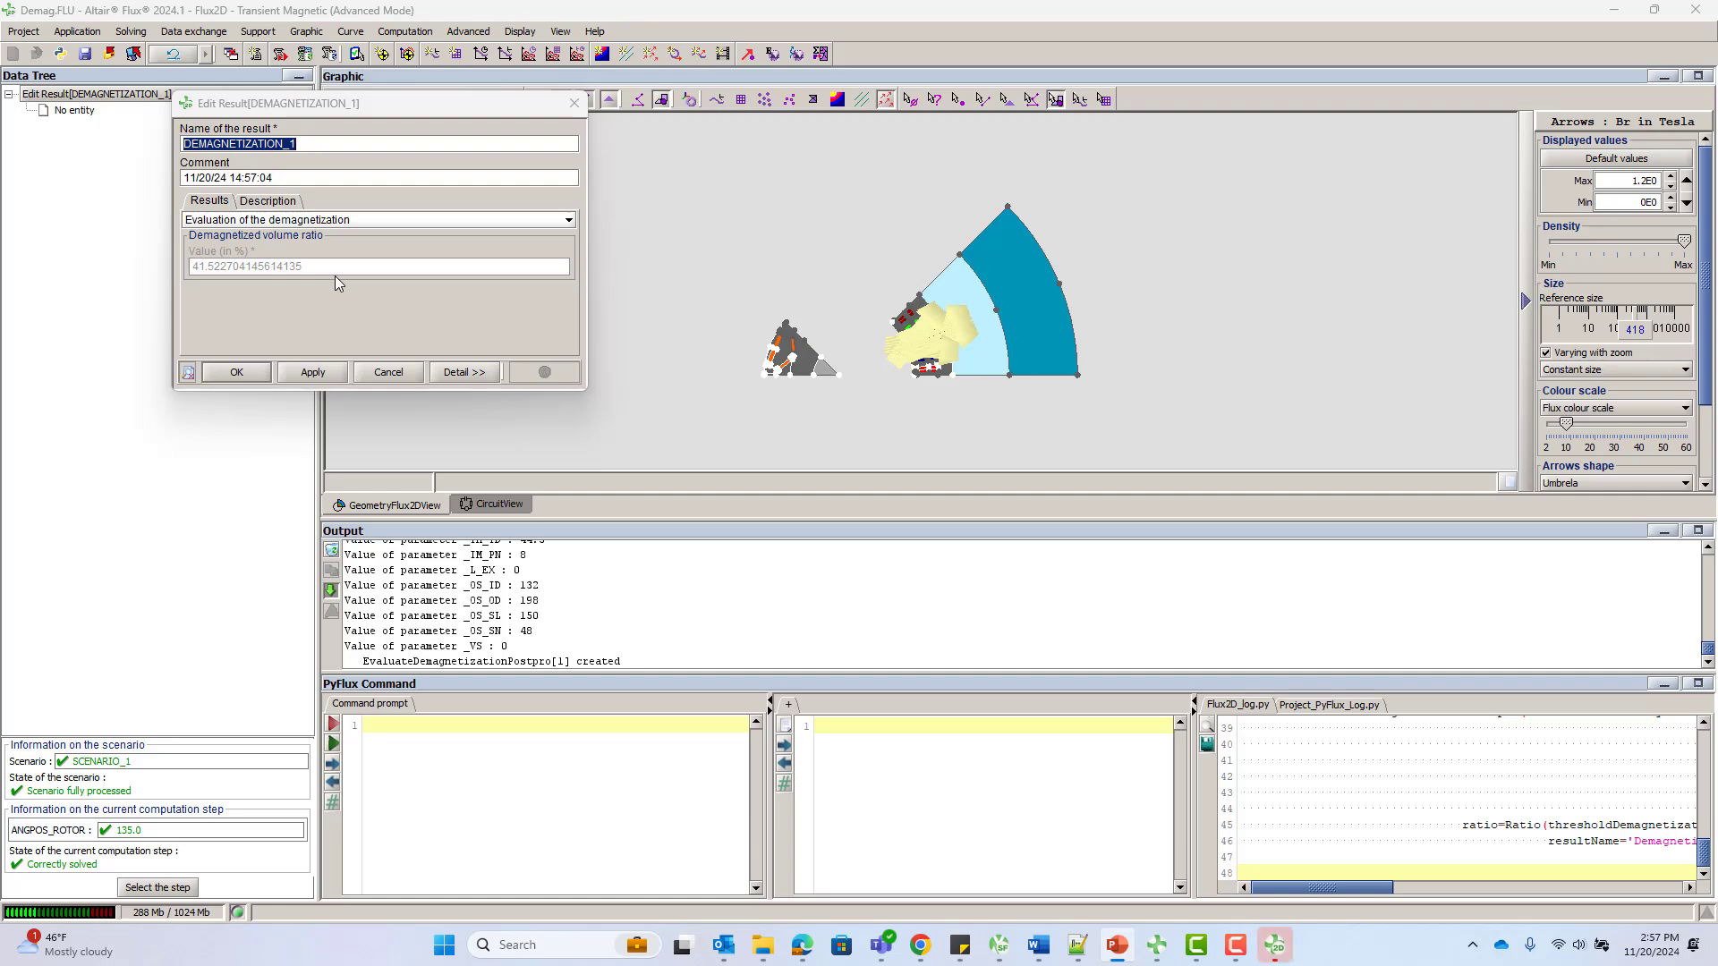
{"action": "left_click", "coordinate": [264, 374]}
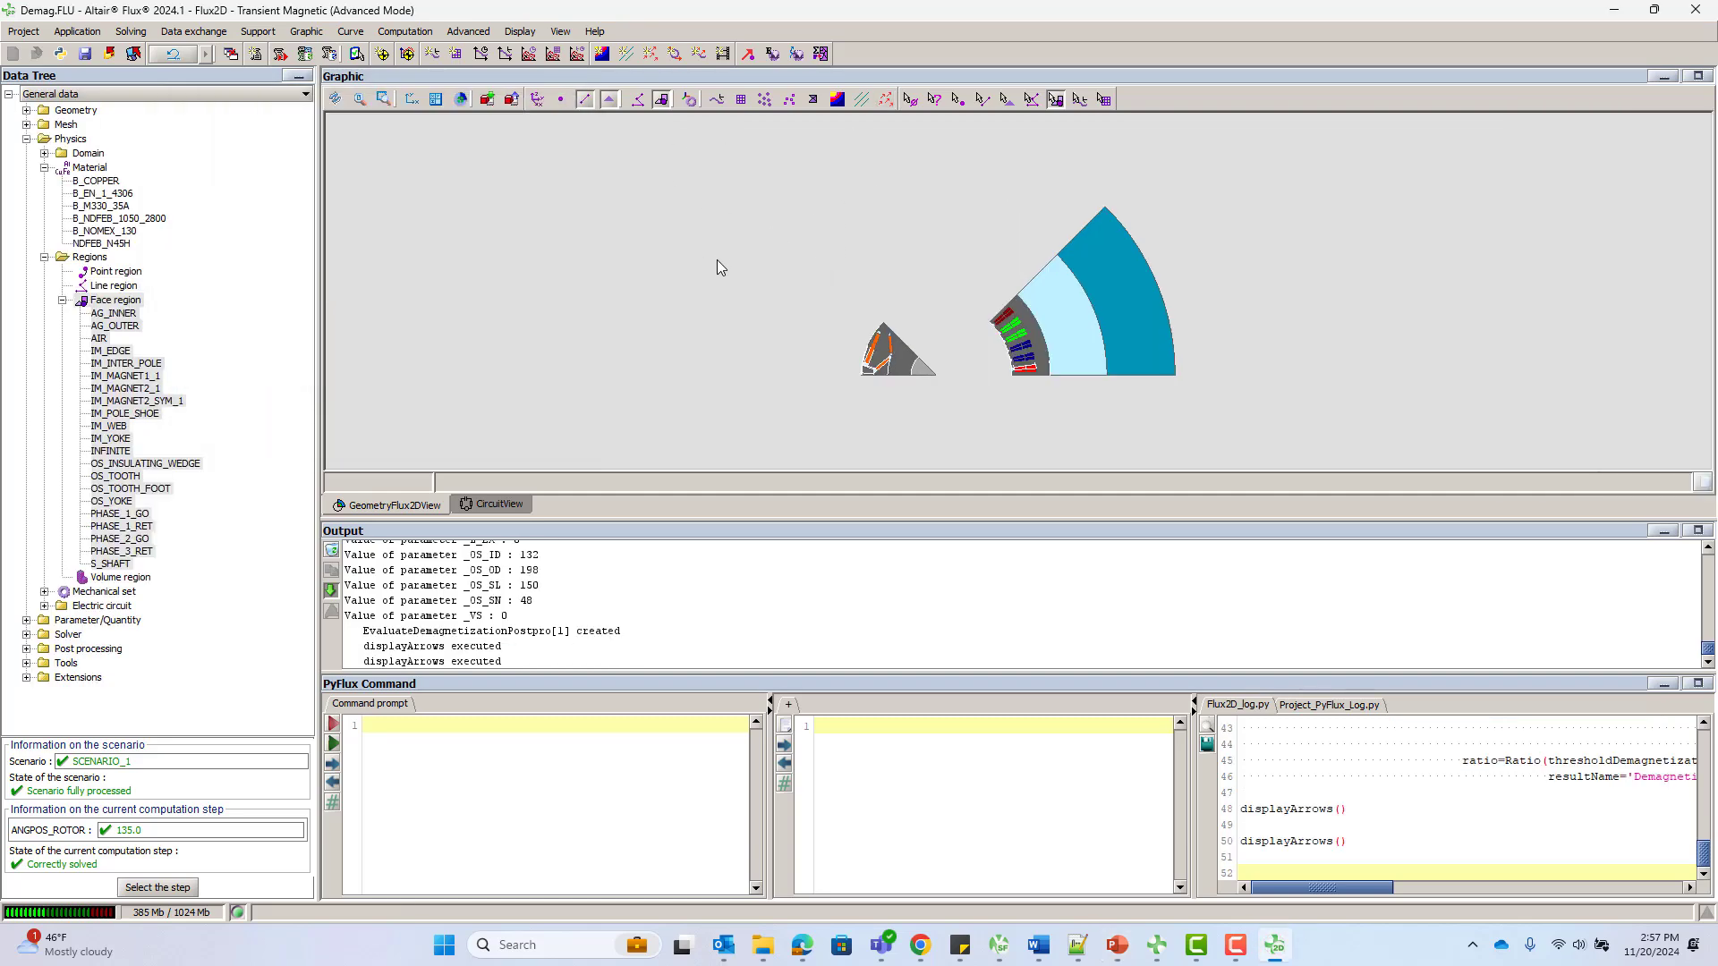
Start new isovalues ISOVAL_1 on the spatial groups S_IM_MAGNET1_1, S_IM_MAGNET2_1 and S_IM_MAGNET2_SYM_1
{"action": "scroll", "coordinate": [674, 282], "scroll_direction": "up", "scroll_amount": 3}
{"action": "left_click_drag", "start_coordinate": [738, 269], "coordinate": [757, 160]}
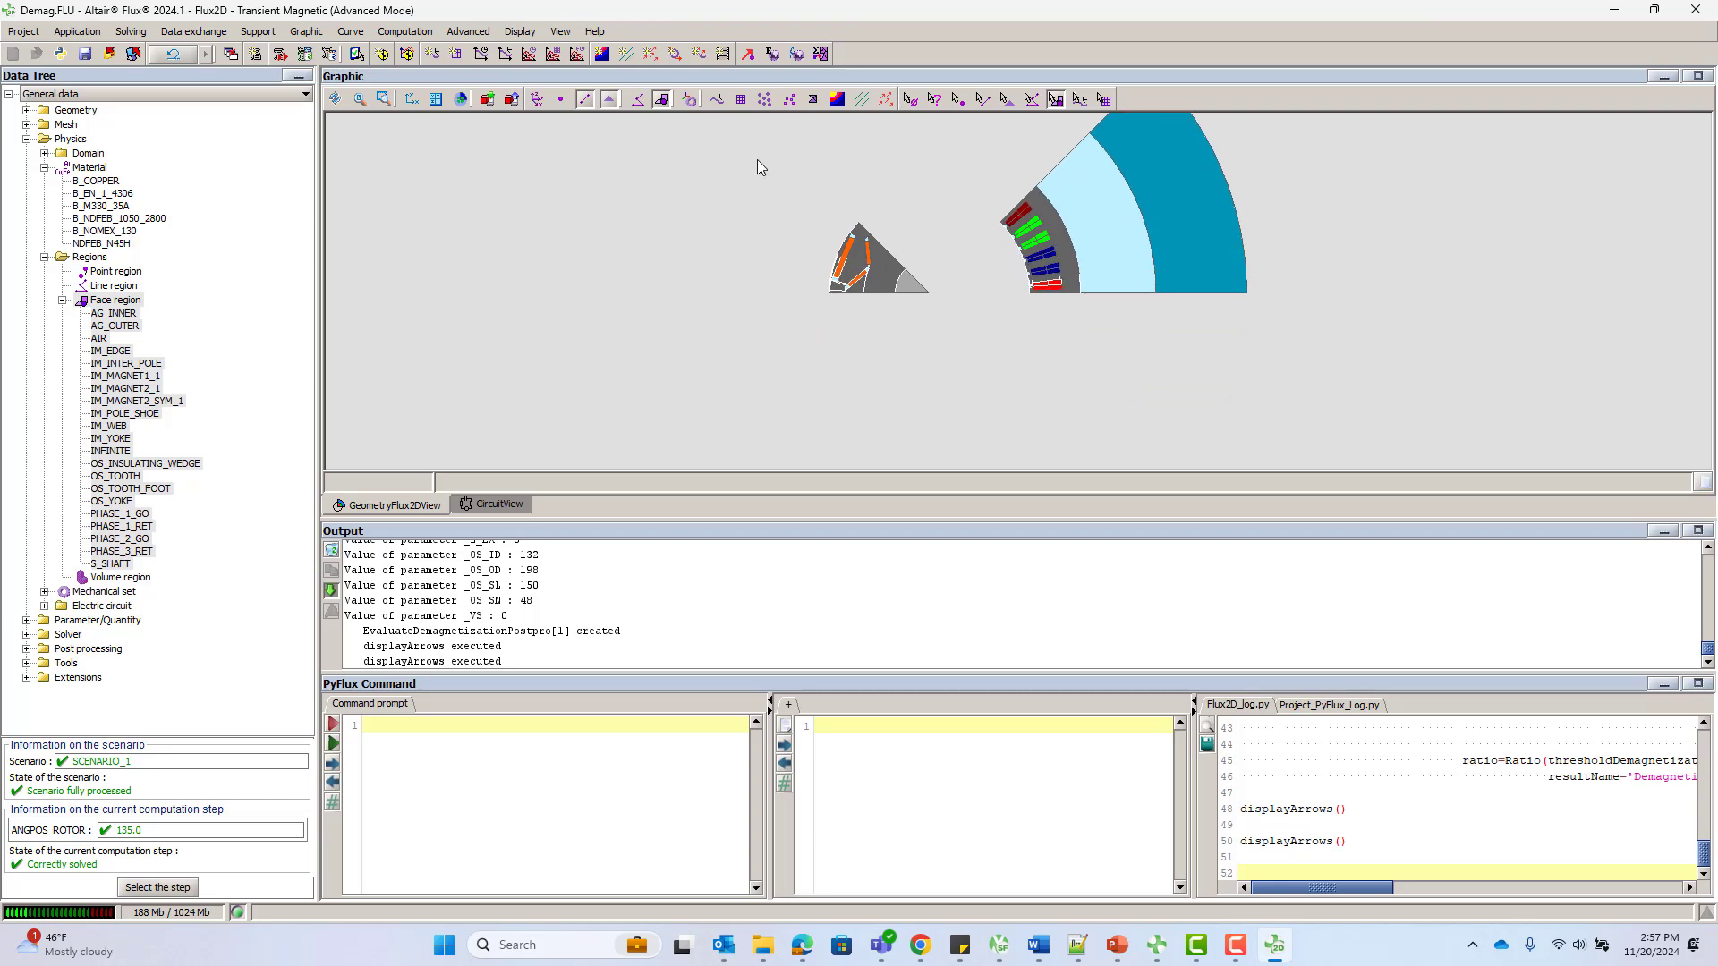
{"action": "scroll", "coordinate": [752, 179], "scroll_direction": "up", "scroll_amount": 7}
{"action": "scroll", "coordinate": [751, 179], "scroll_direction": "up", "scroll_amount": 4}
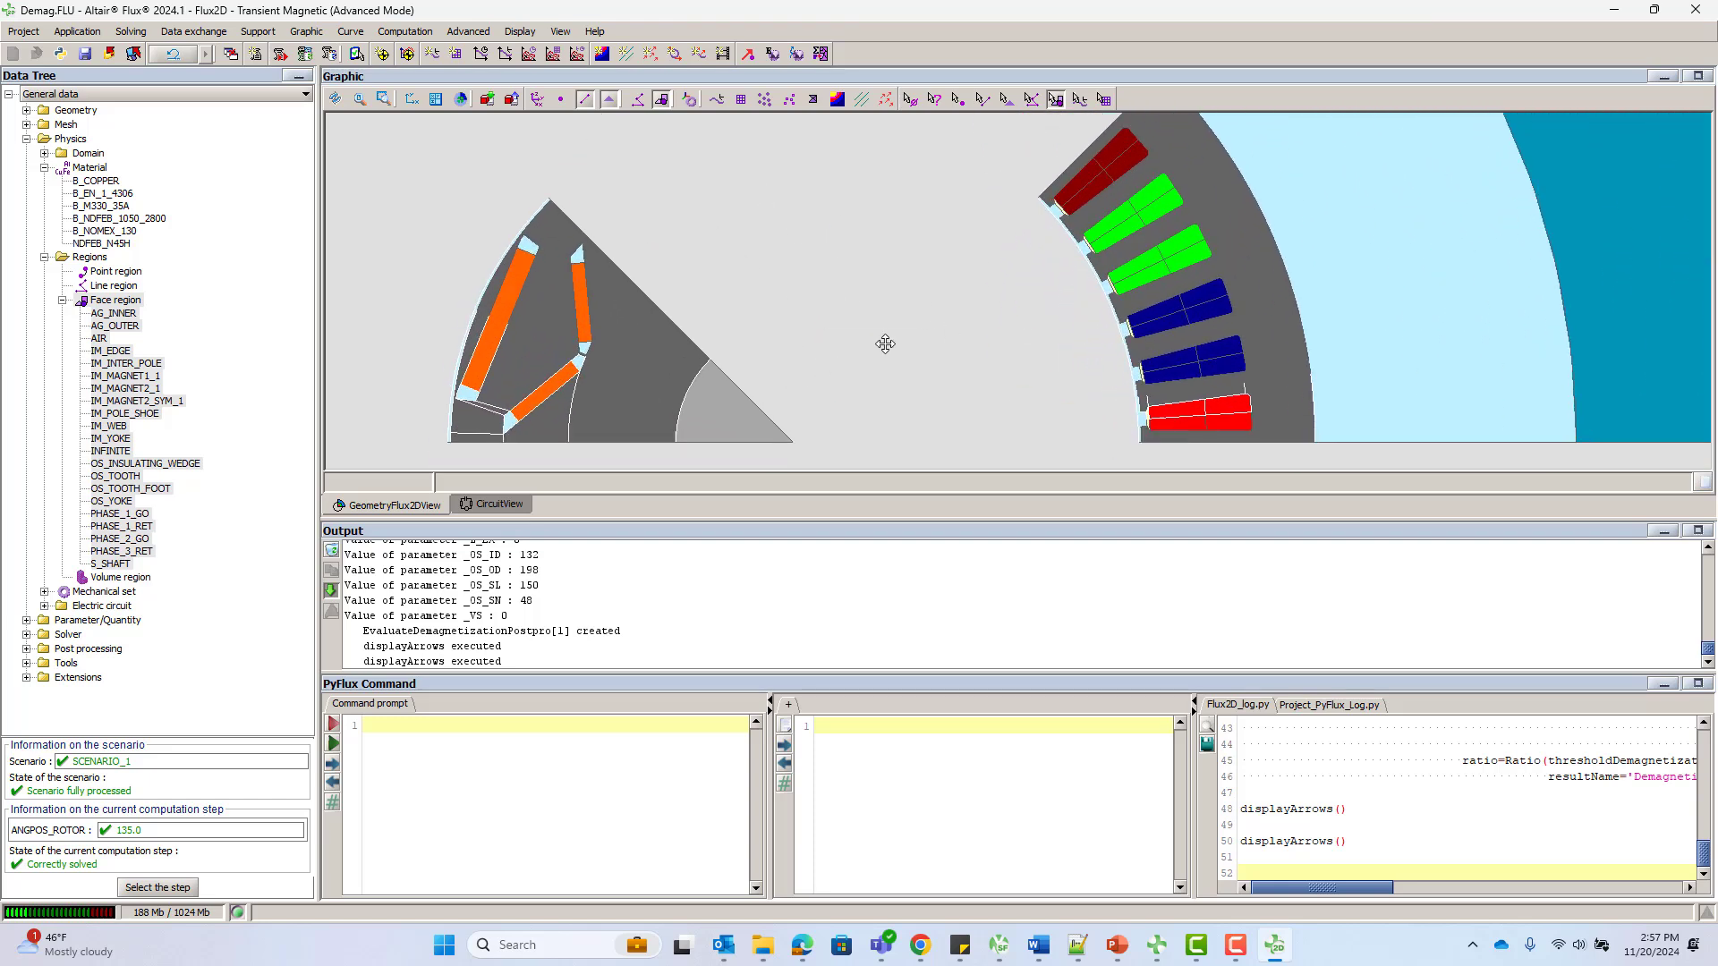
{"action": "left_click", "coordinate": [601, 53]}
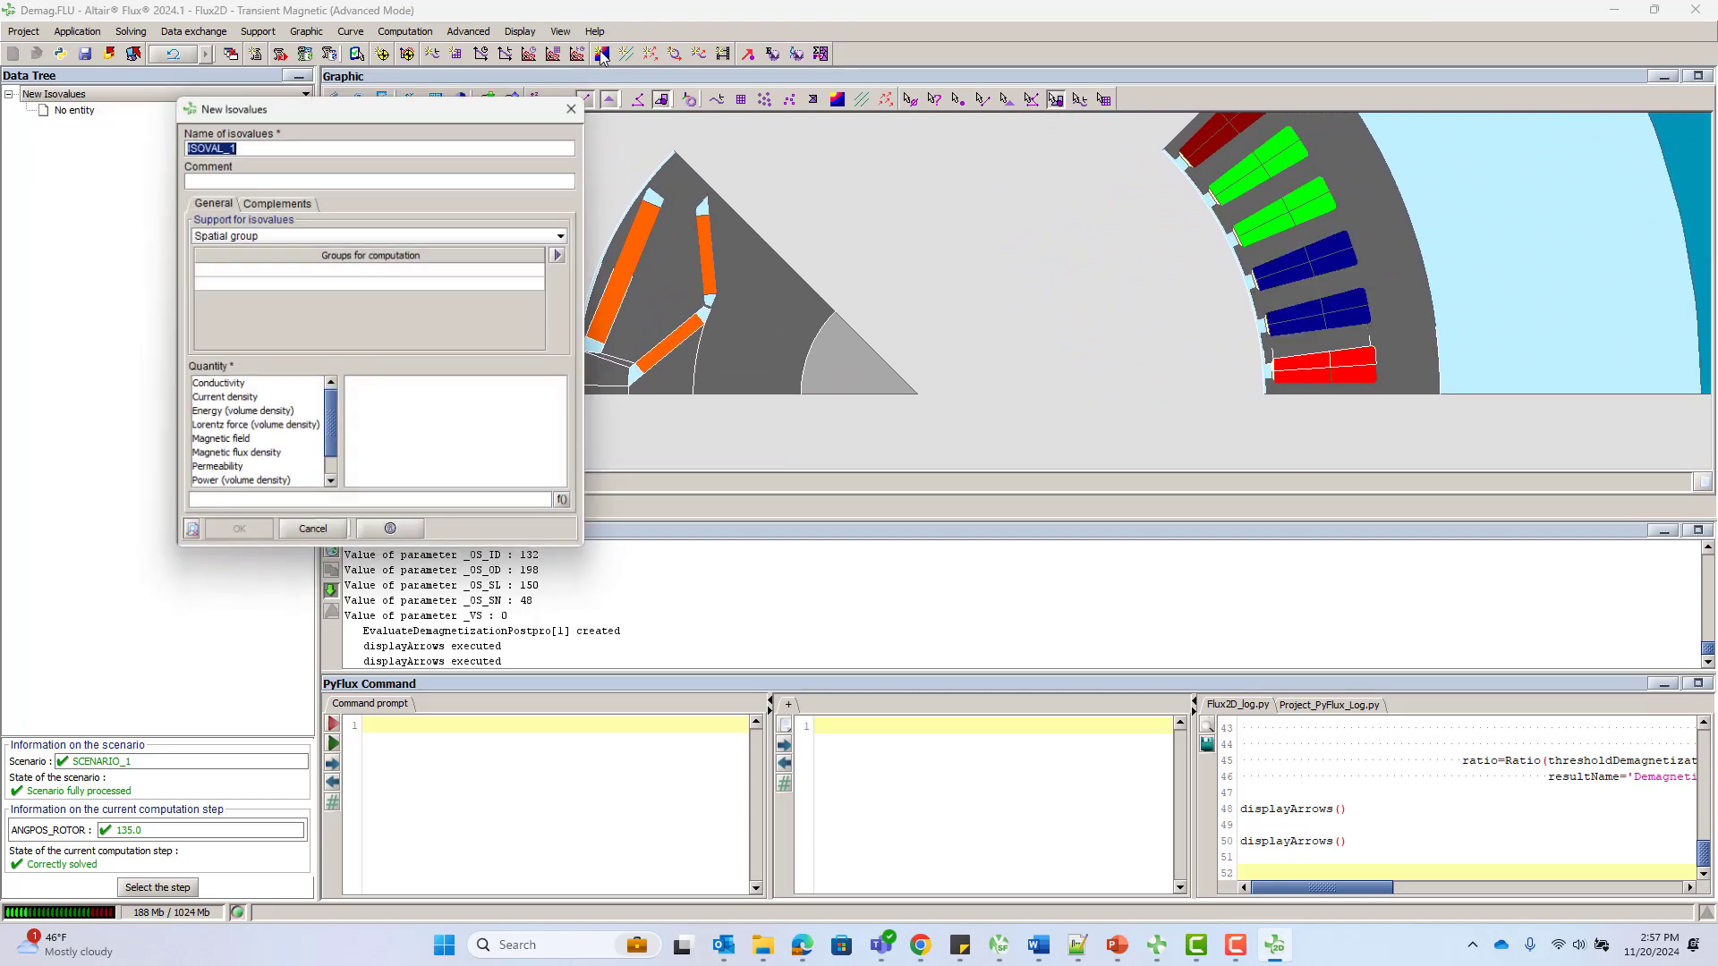
{"action": "left_click_drag", "start_coordinate": [243, 104], "coordinate": [159, 70]}
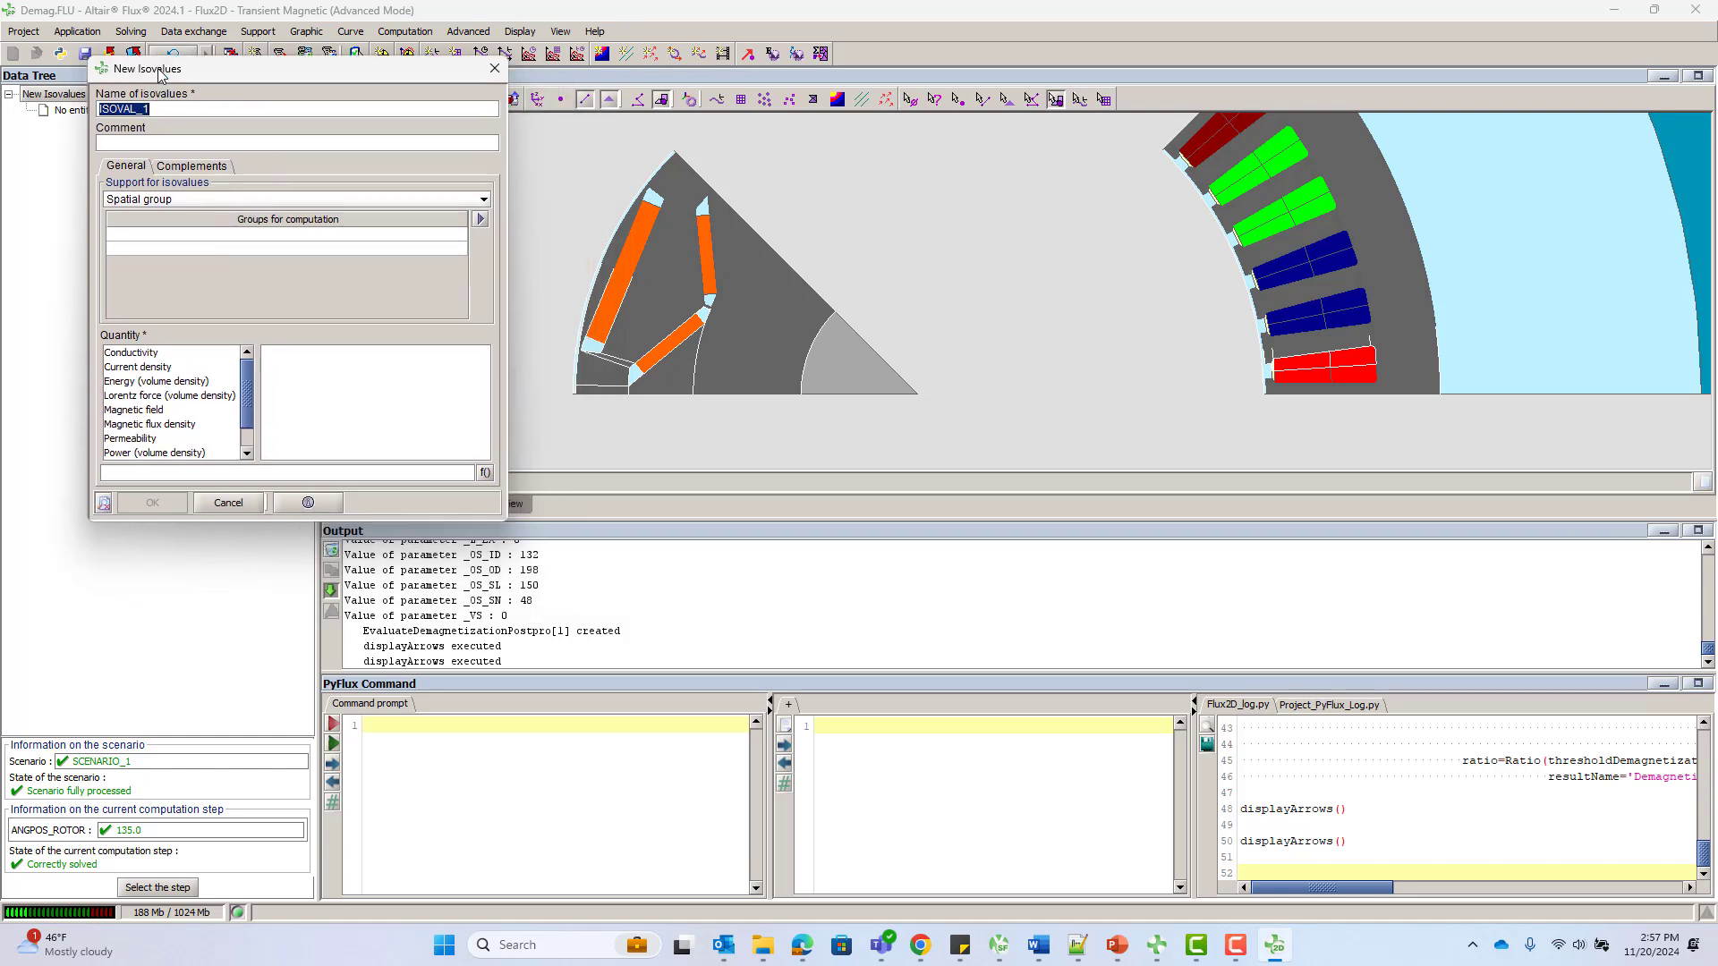
{"action": "left_click", "coordinate": [202, 235]}
{"action": "left_click", "coordinate": [202, 235]}
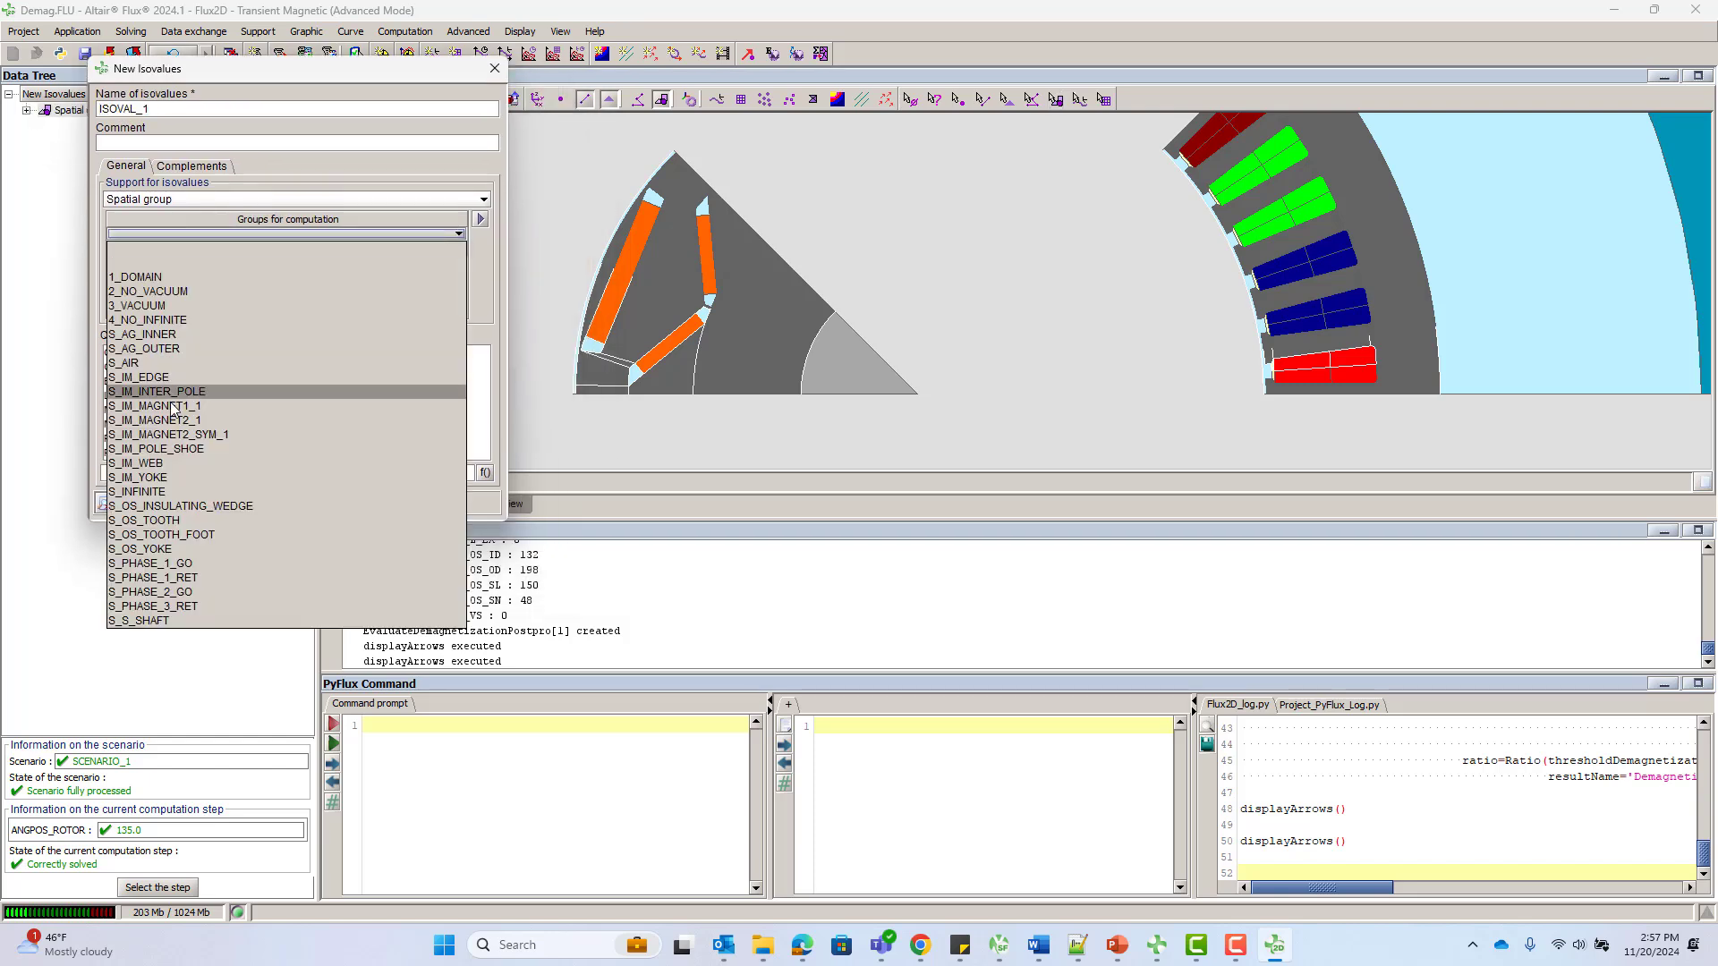
{"action": "left_click", "coordinate": [173, 393]}
{"action": "left_click", "coordinate": [28, 111]}
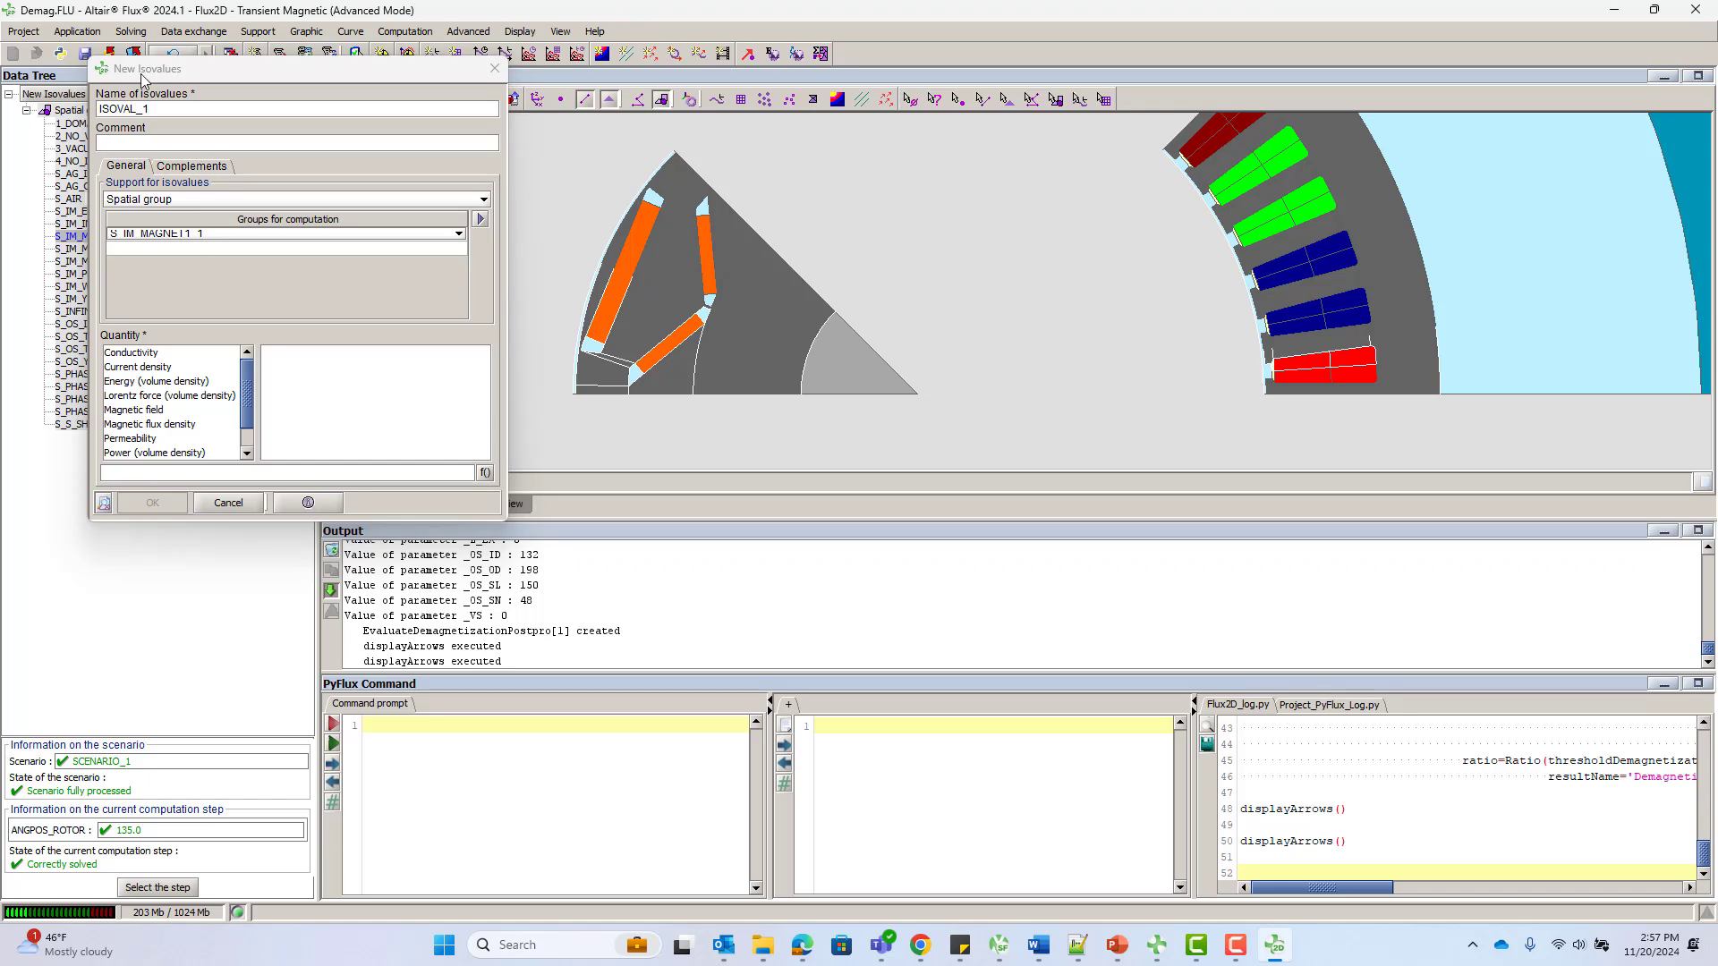
{"action": "left_click_drag", "start_coordinate": [143, 71], "coordinate": [242, 71]}
{"action": "left_click", "coordinate": [105, 250]}
{"action": "left_click", "coordinate": [106, 260]}
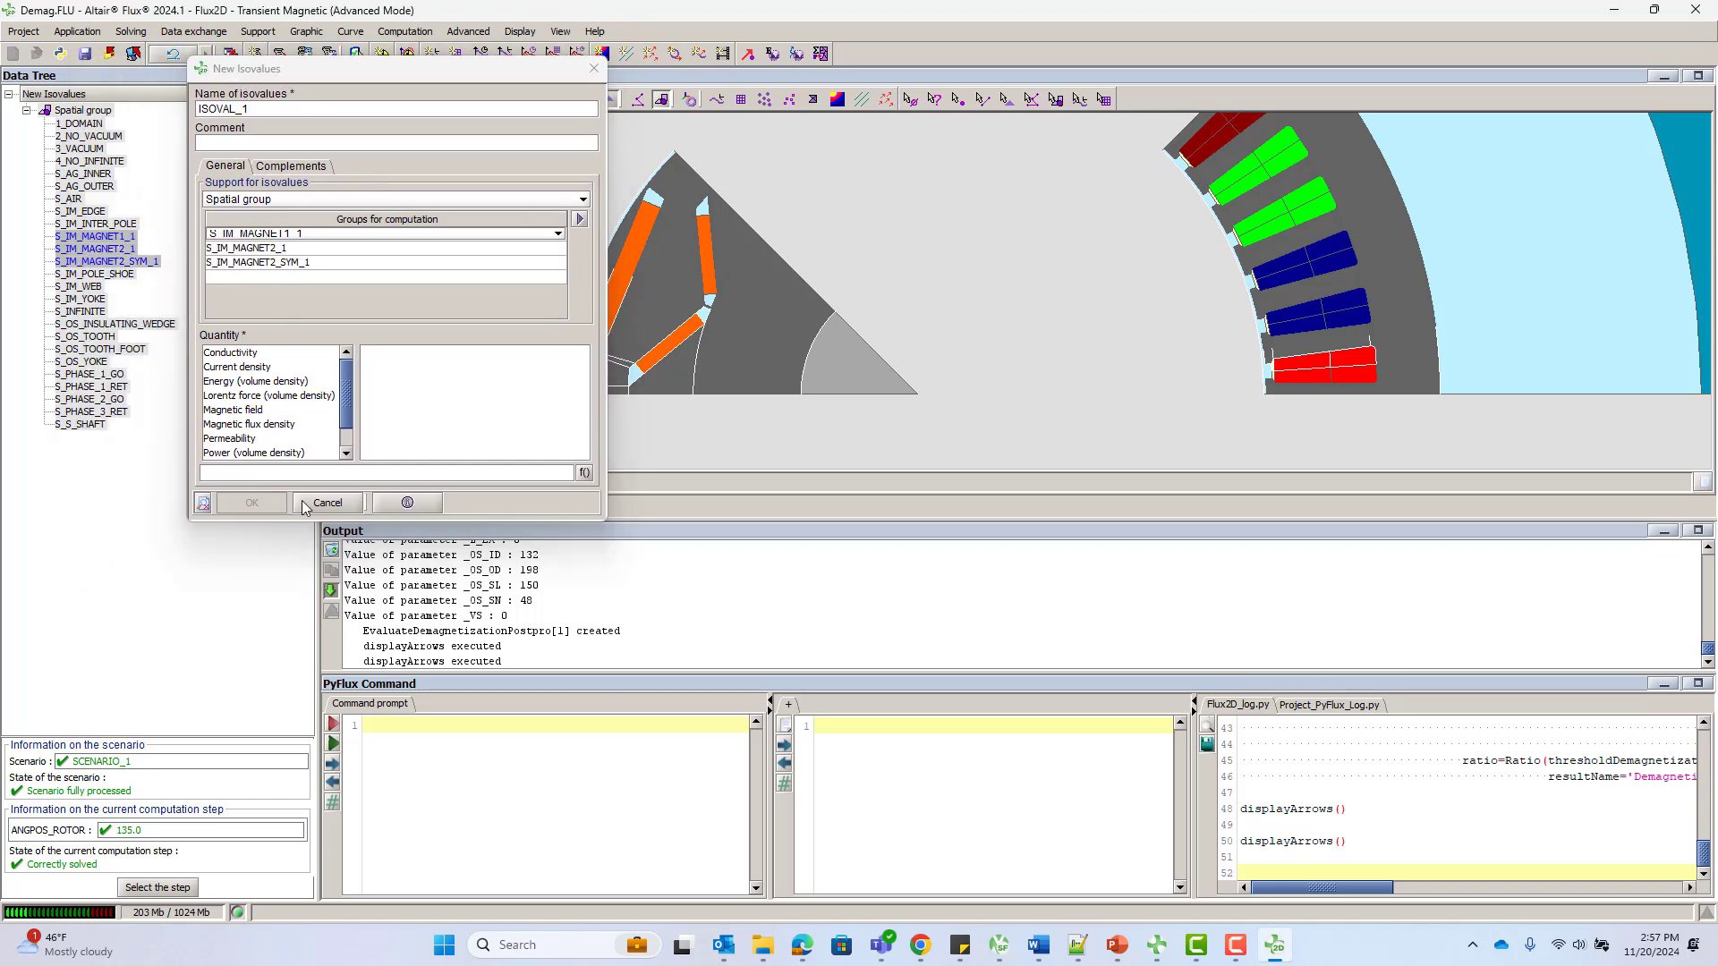
Set the isovalues quantity to the user-defined BRMIN_1 and display the resulting plot on the magnets
{"action": "left_click", "coordinate": [293, 470]}
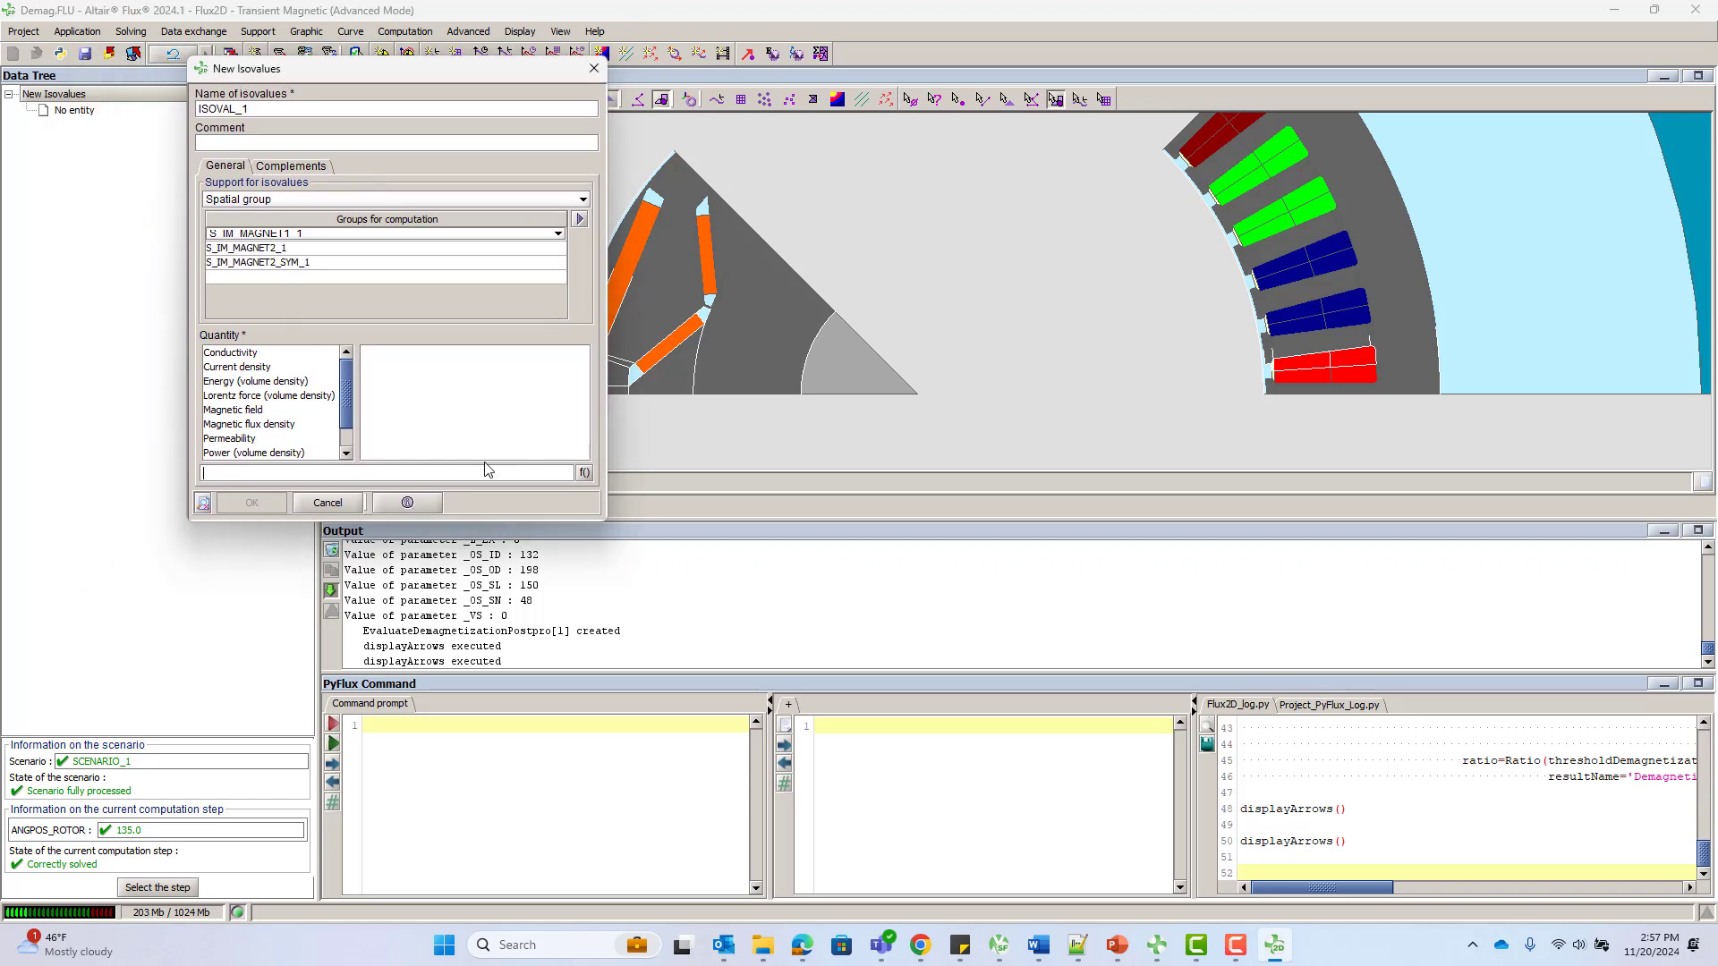
{"action": "left_click", "coordinate": [585, 474]}
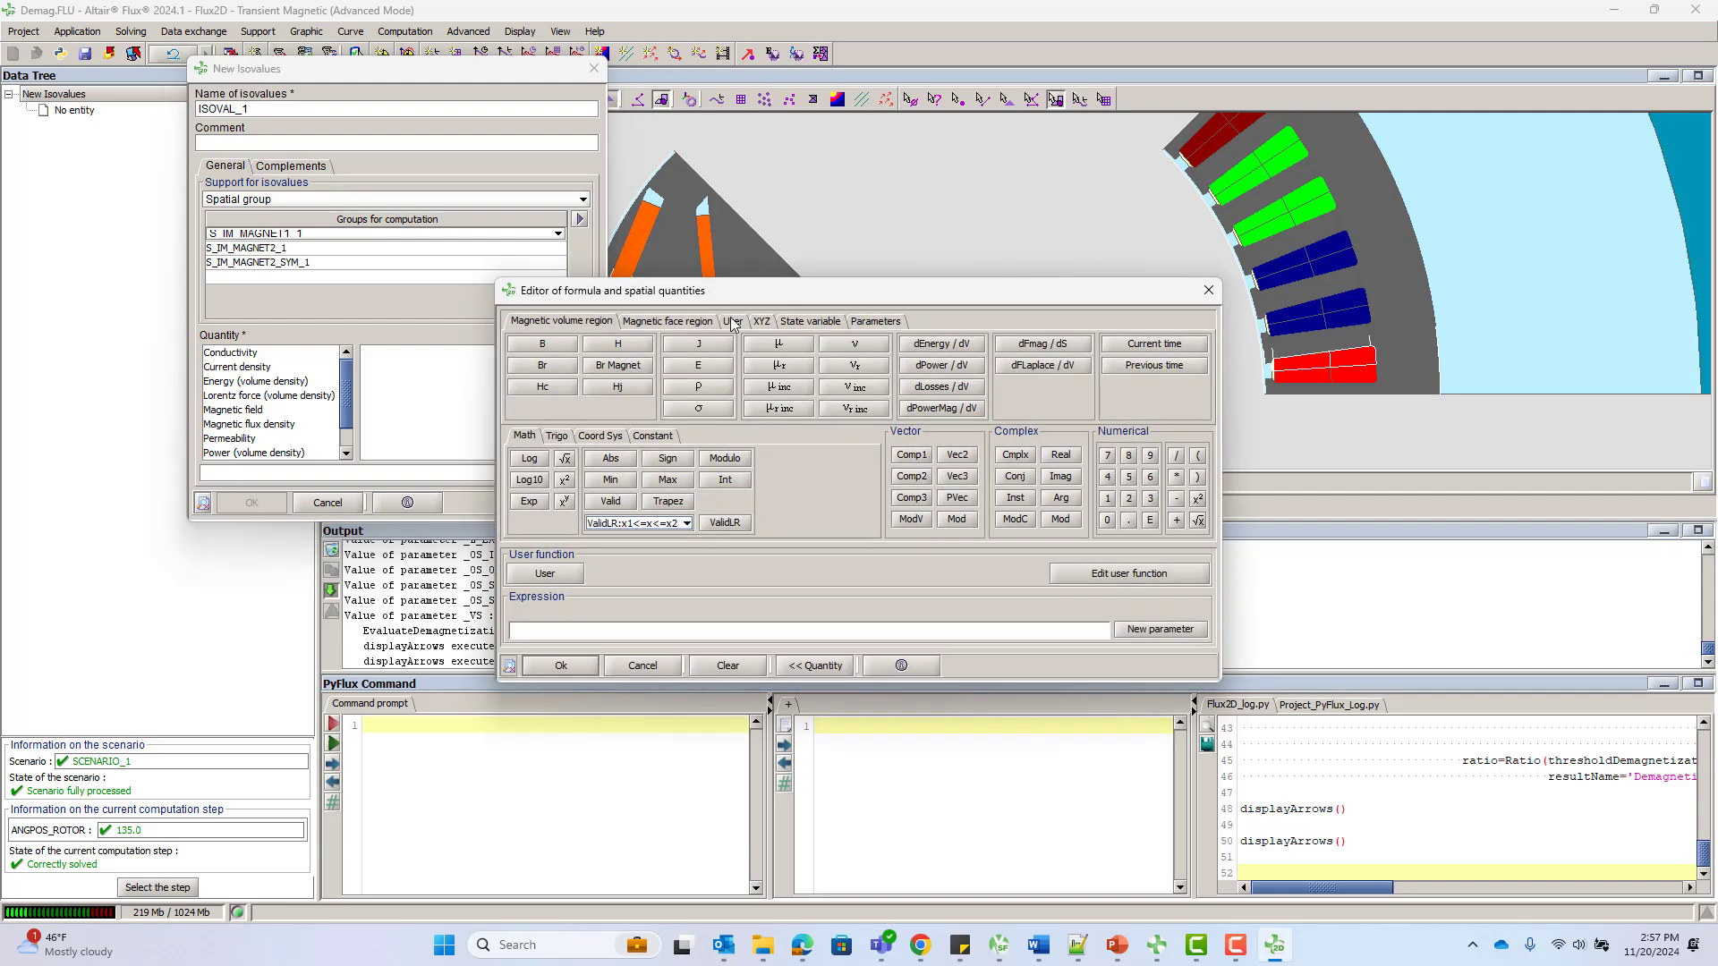
{"action": "left_click", "coordinate": [732, 323]}
{"action": "double_click", "coordinate": [543, 360]}
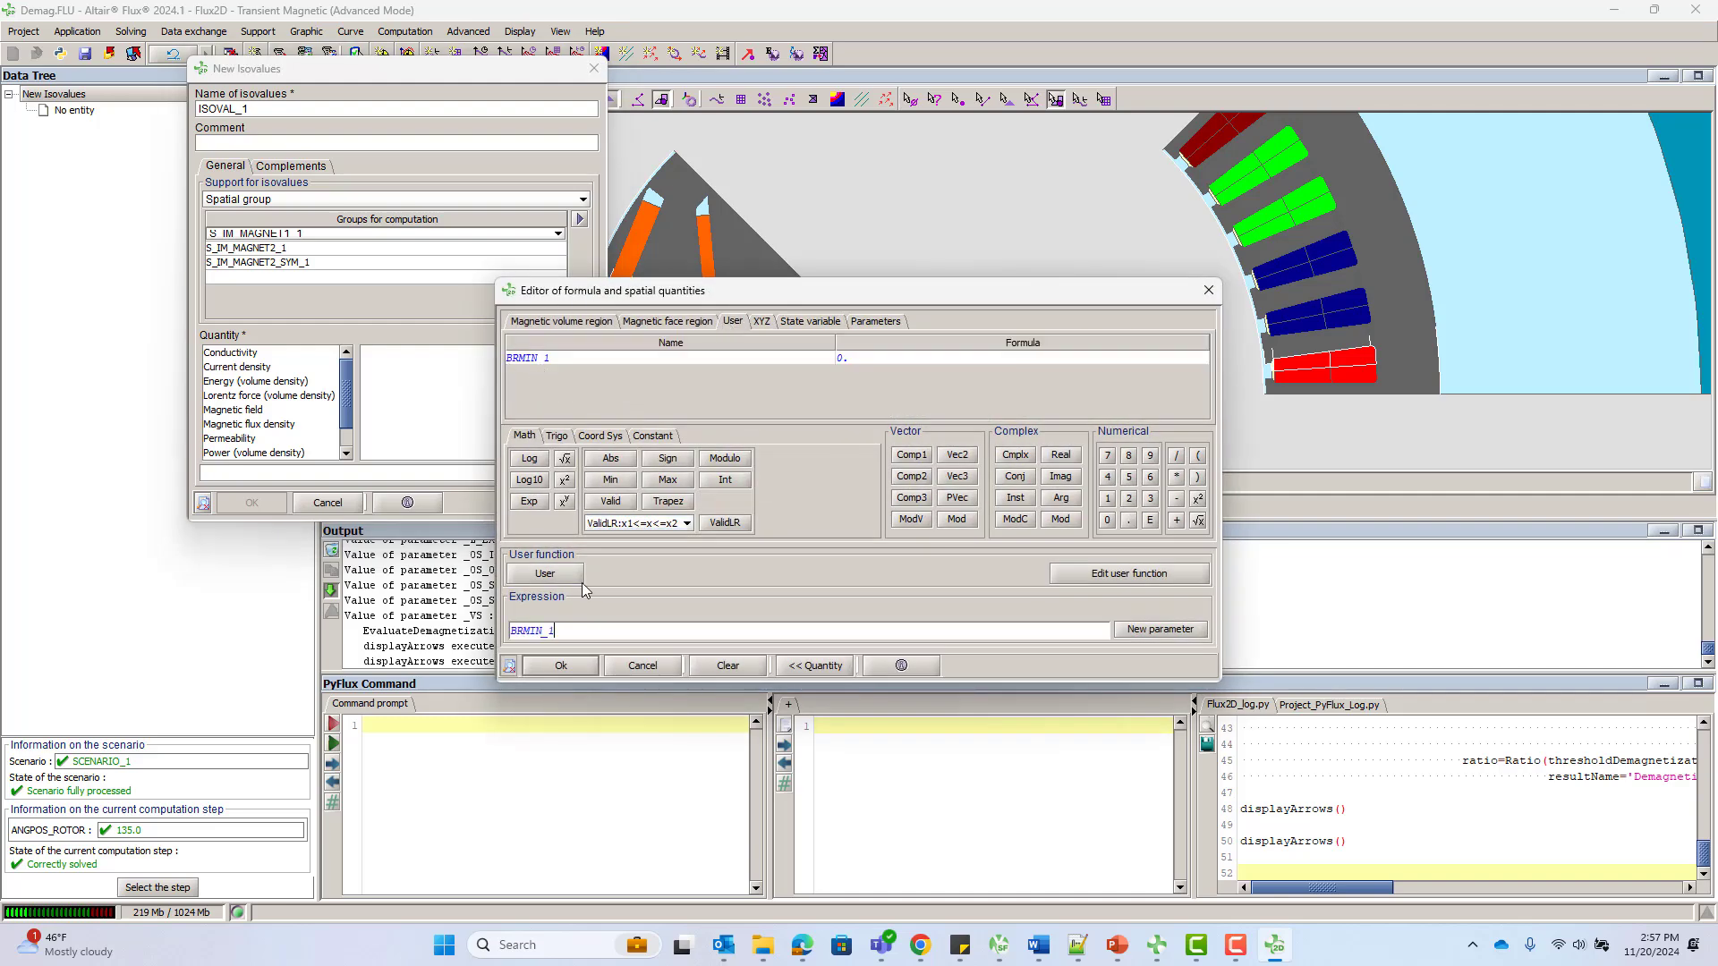
{"action": "left_click", "coordinate": [561, 666]}
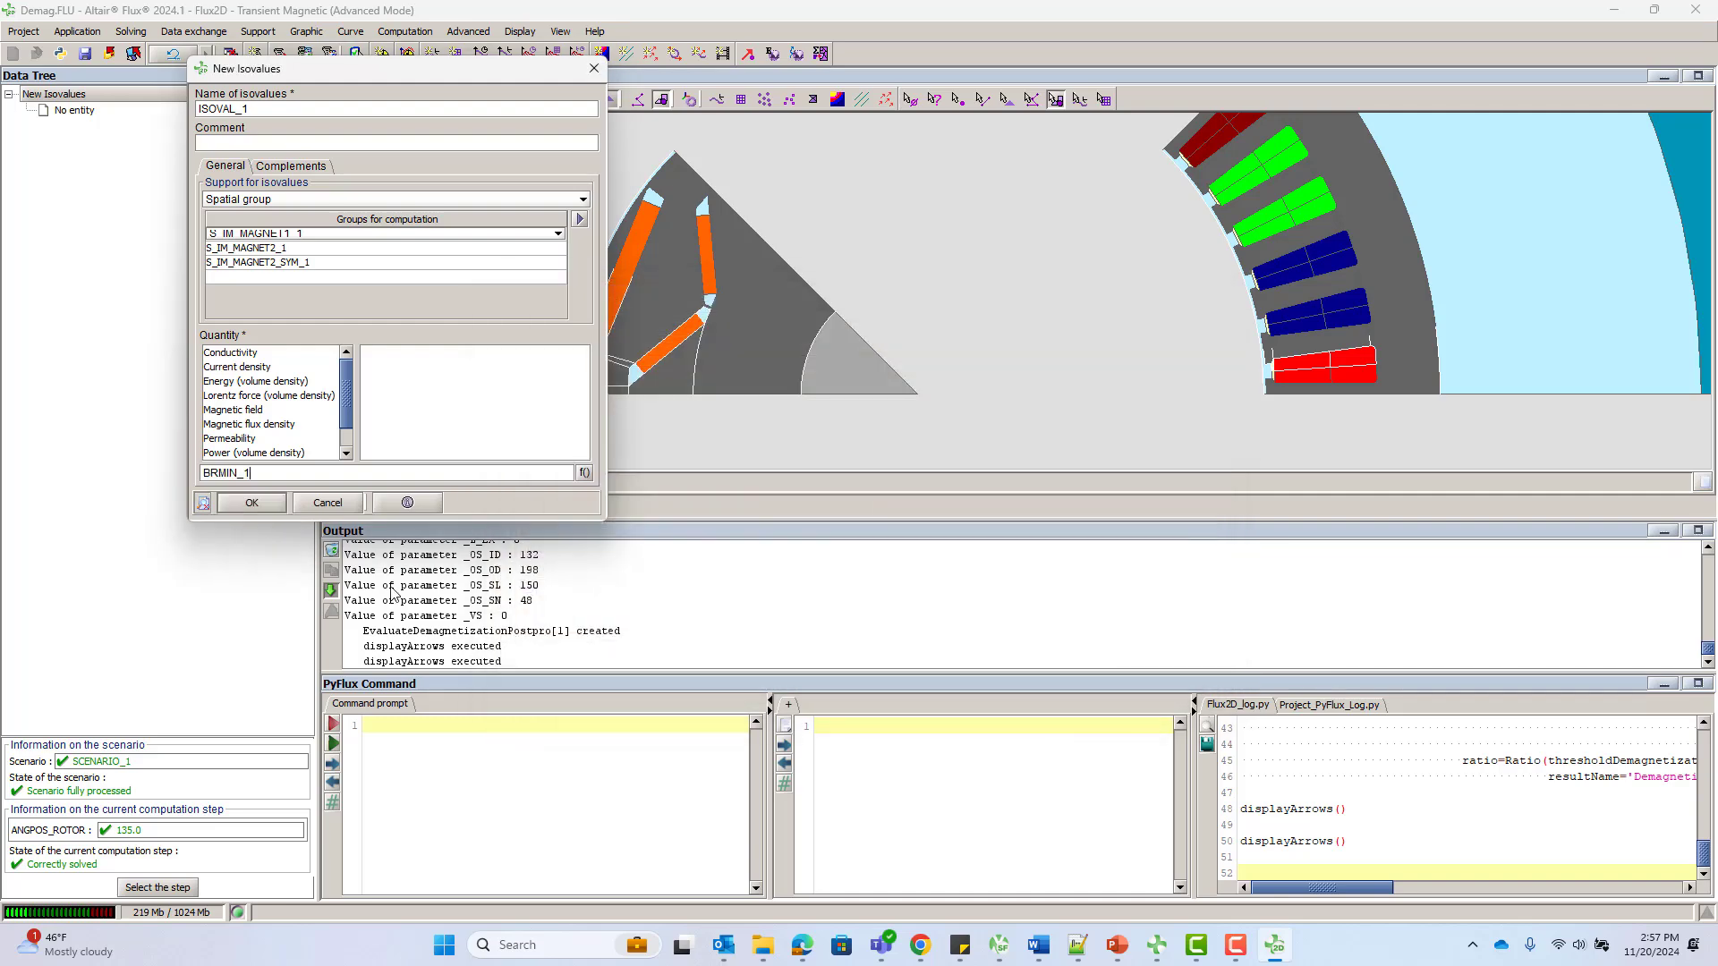
{"action": "left_click", "coordinate": [252, 504]}
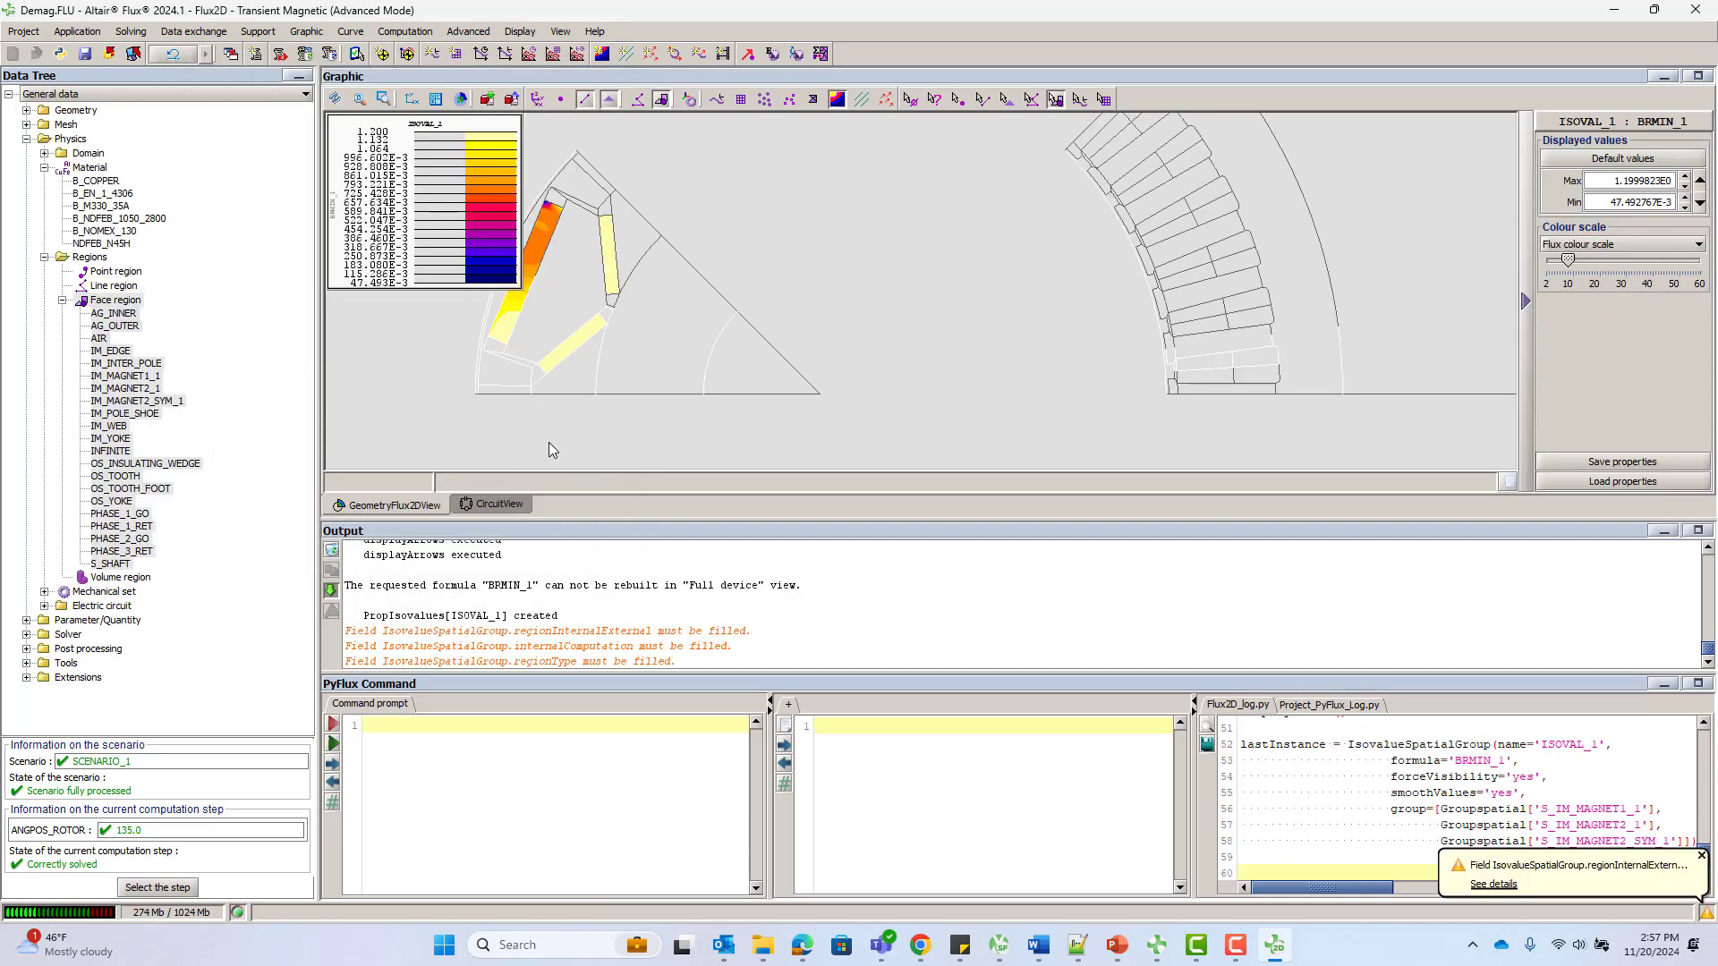
{"action": "left_click_drag", "start_coordinate": [800, 440], "coordinate": [878, 408]}
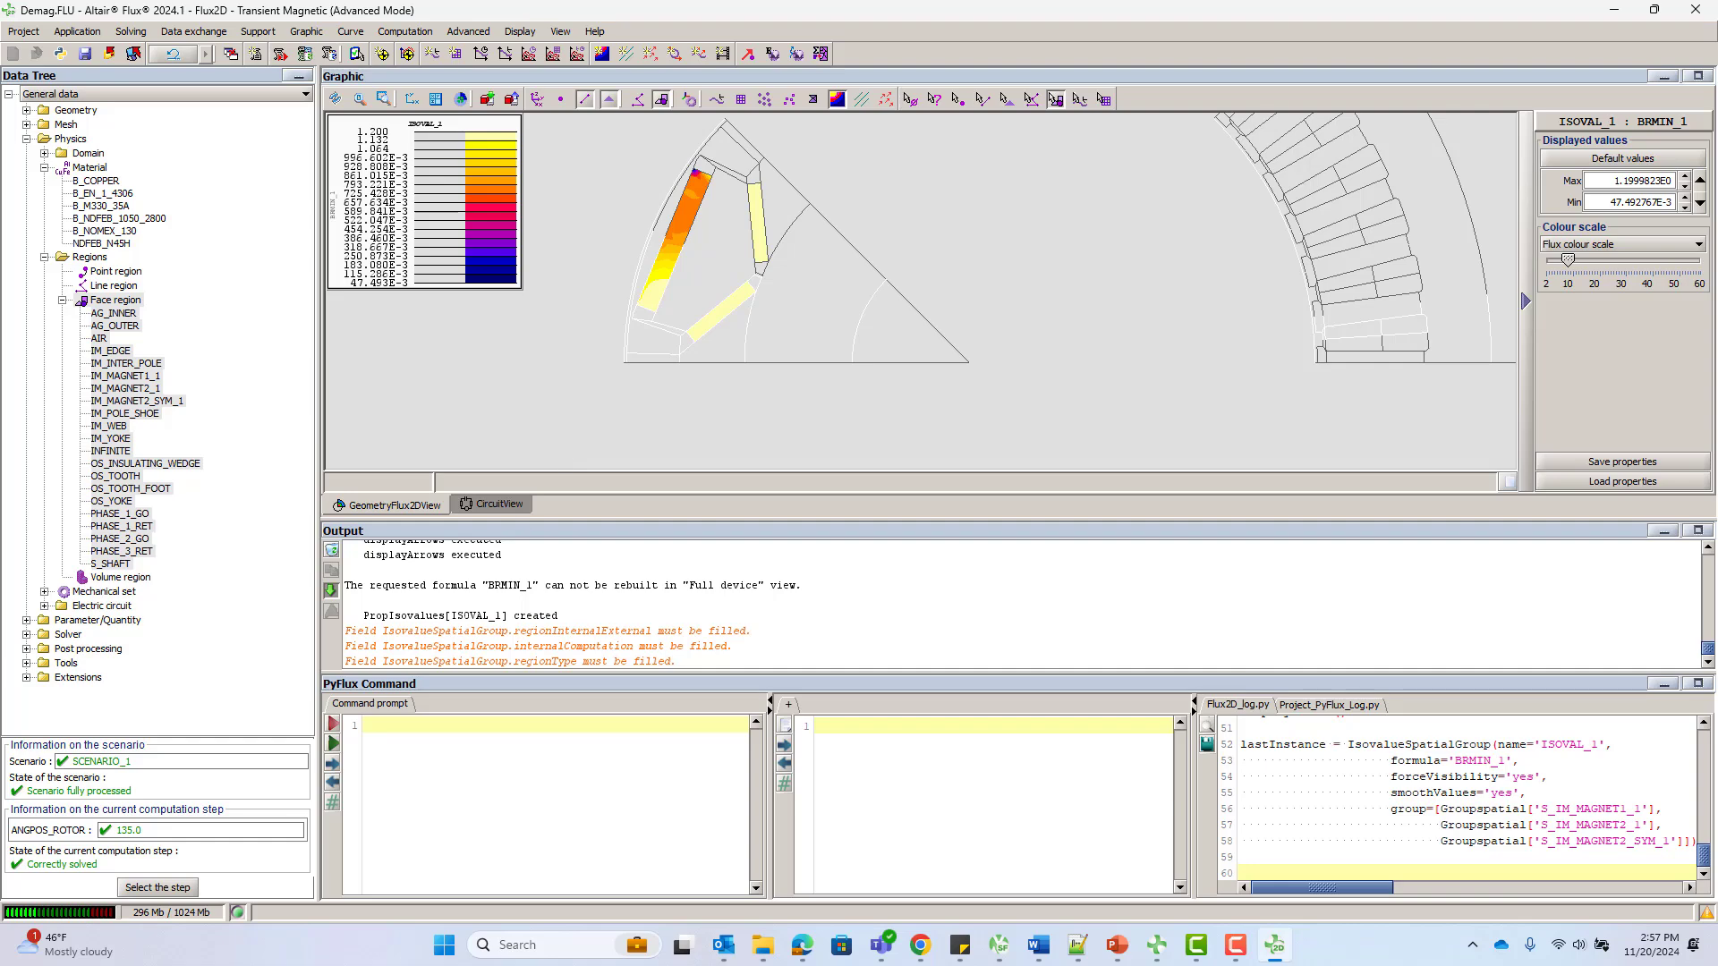
{"action": "key", "text": "alt+Tab"}
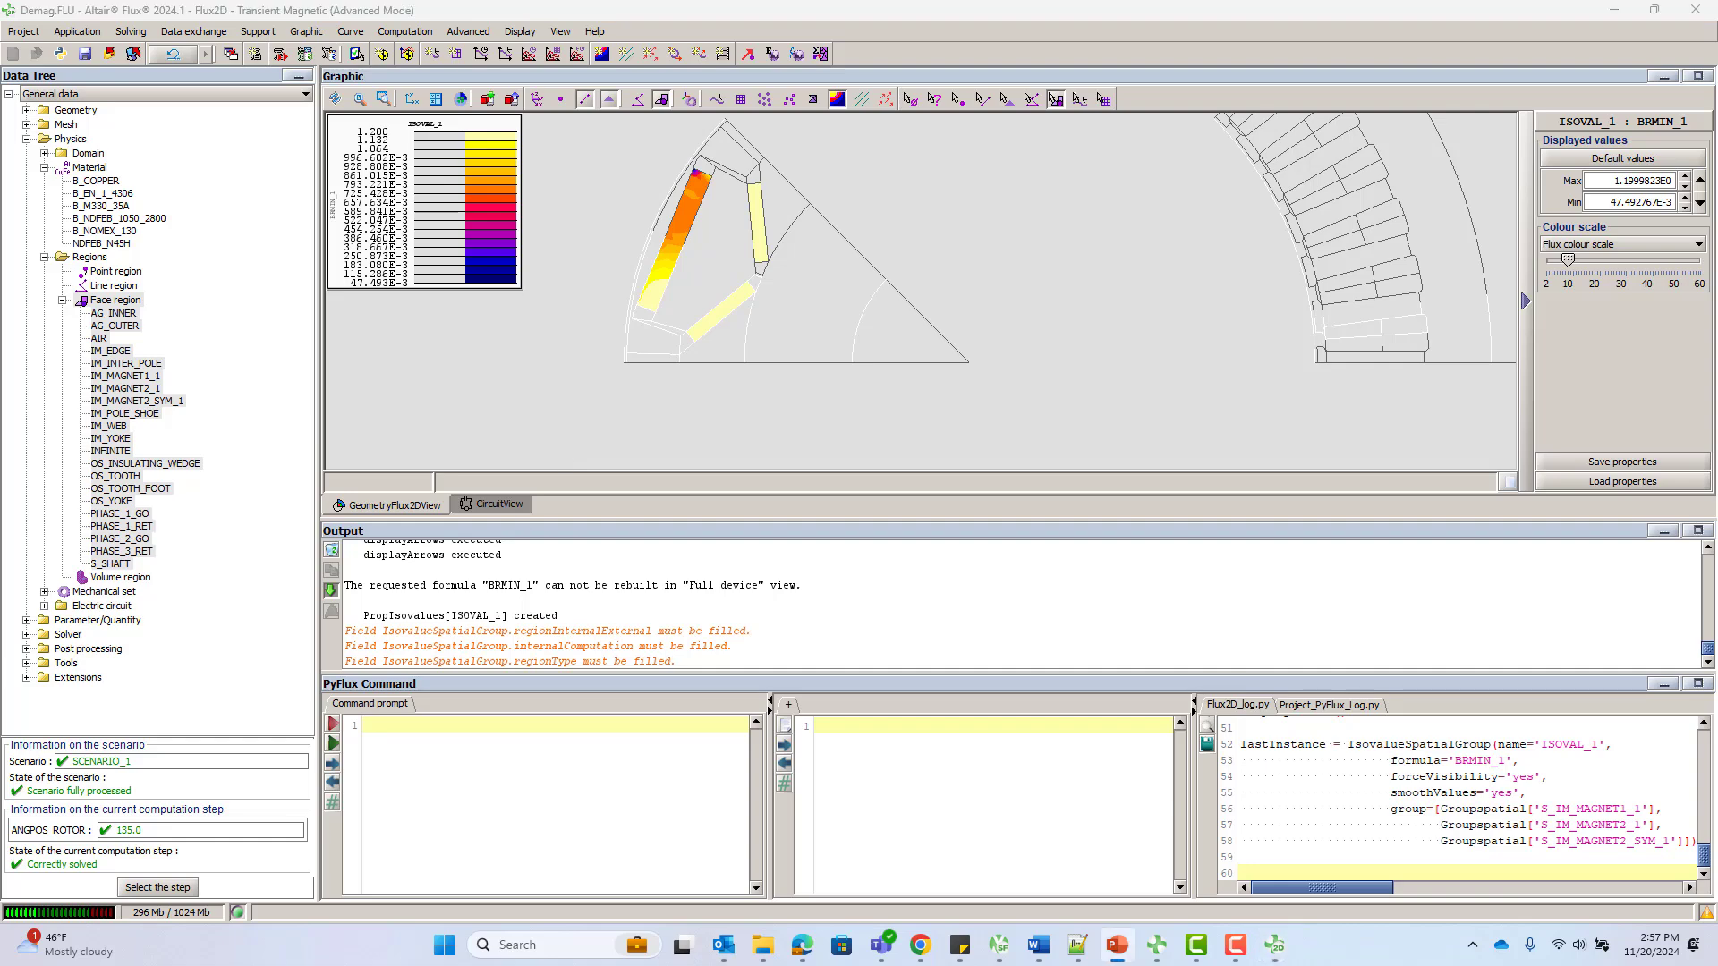
Create a 2D I/O parameter curve of the ROTOR electromagnetic torque over ANGPOS_ROTOR from 45 to 135
{"action": "left_click", "coordinate": [356, 31]}
{"action": "mouse_move", "coordinate": [537, 69]}
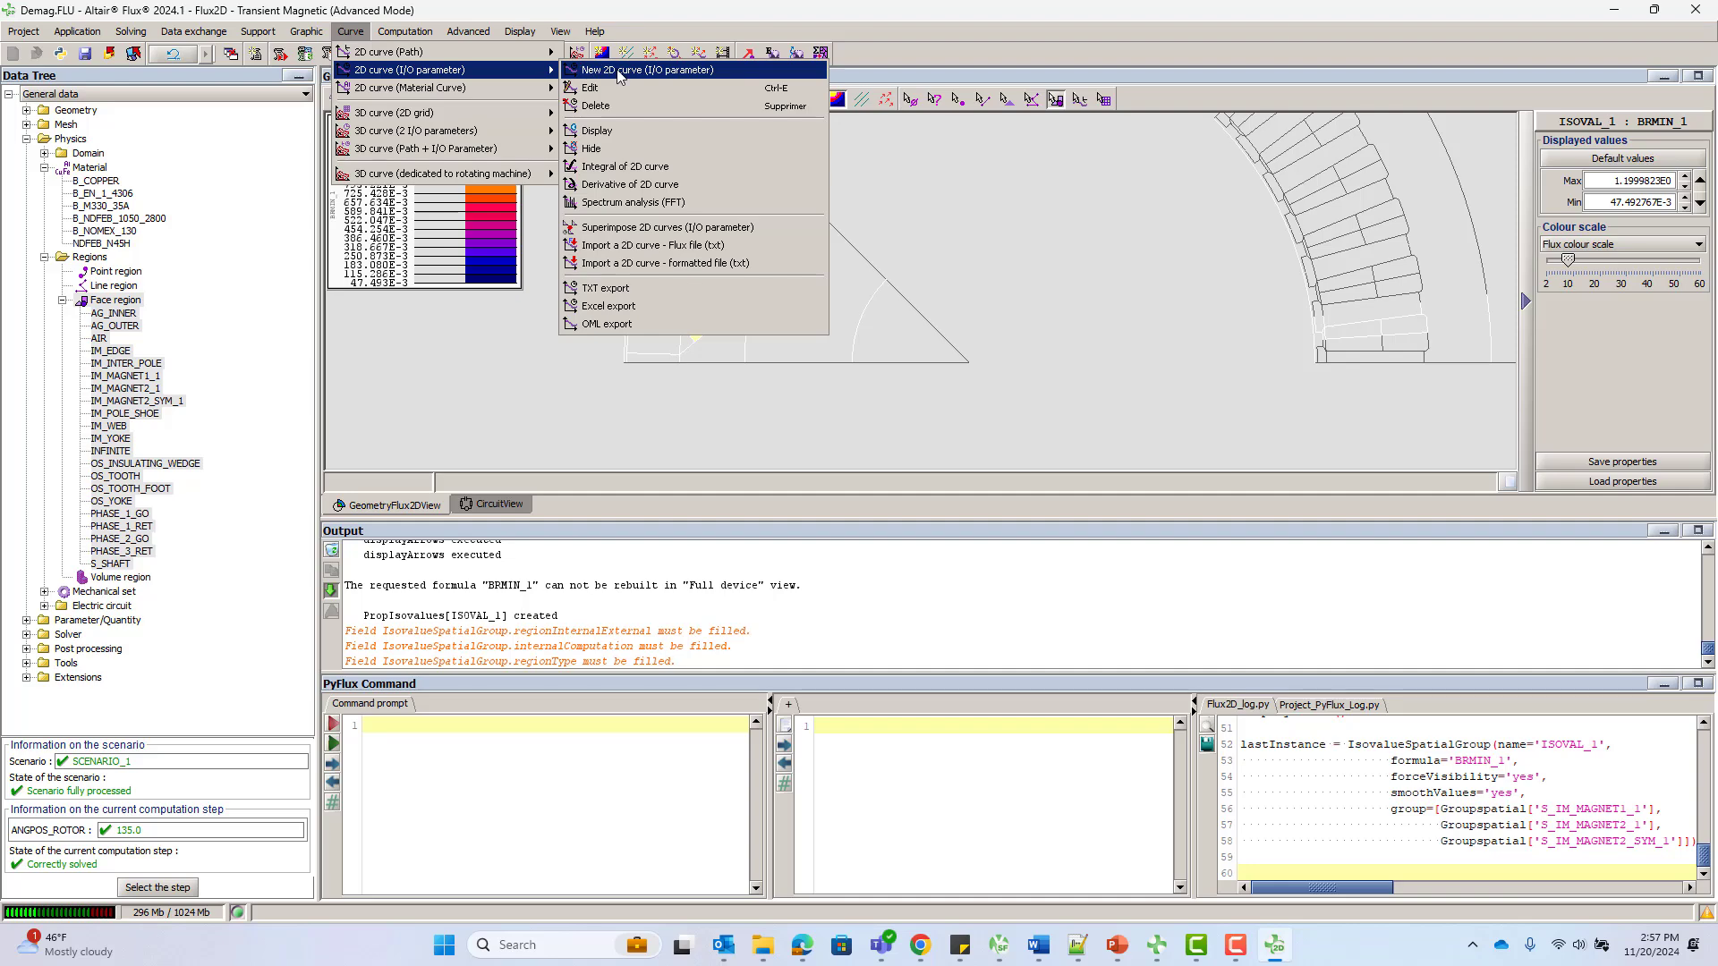
{"action": "left_click", "coordinate": [617, 71]}
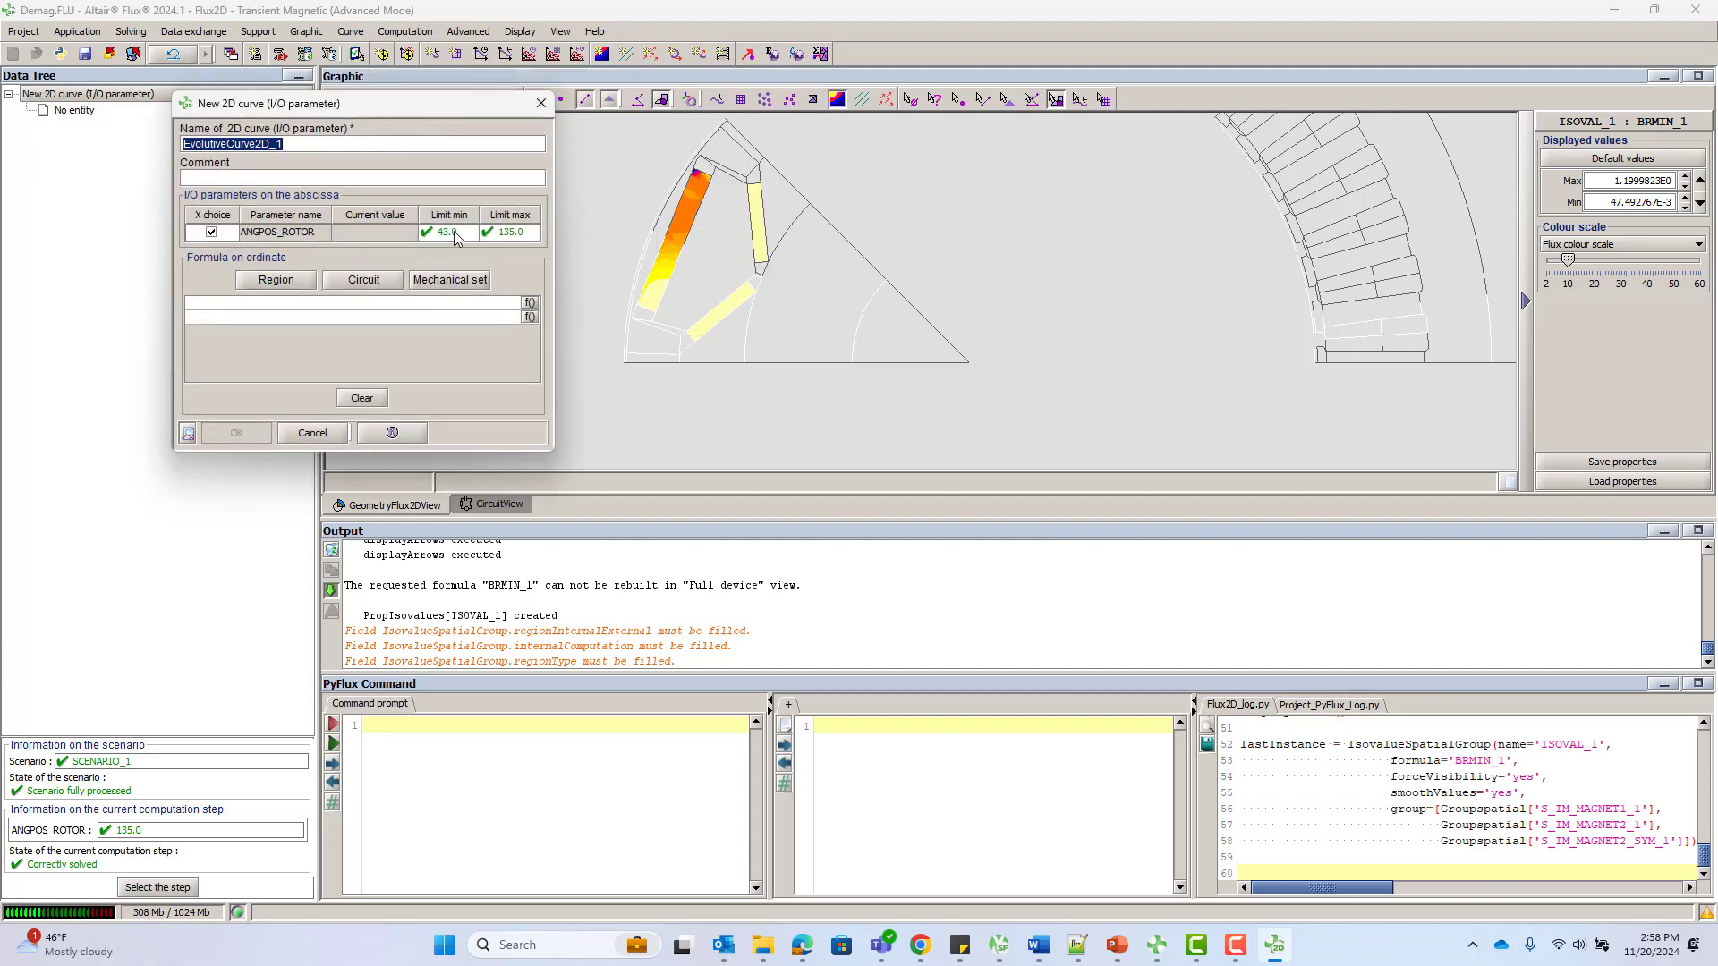
{"action": "left_click", "coordinate": [456, 235]}
{"action": "left_click", "coordinate": [458, 281]}
{"action": "left_click", "coordinate": [455, 280]}
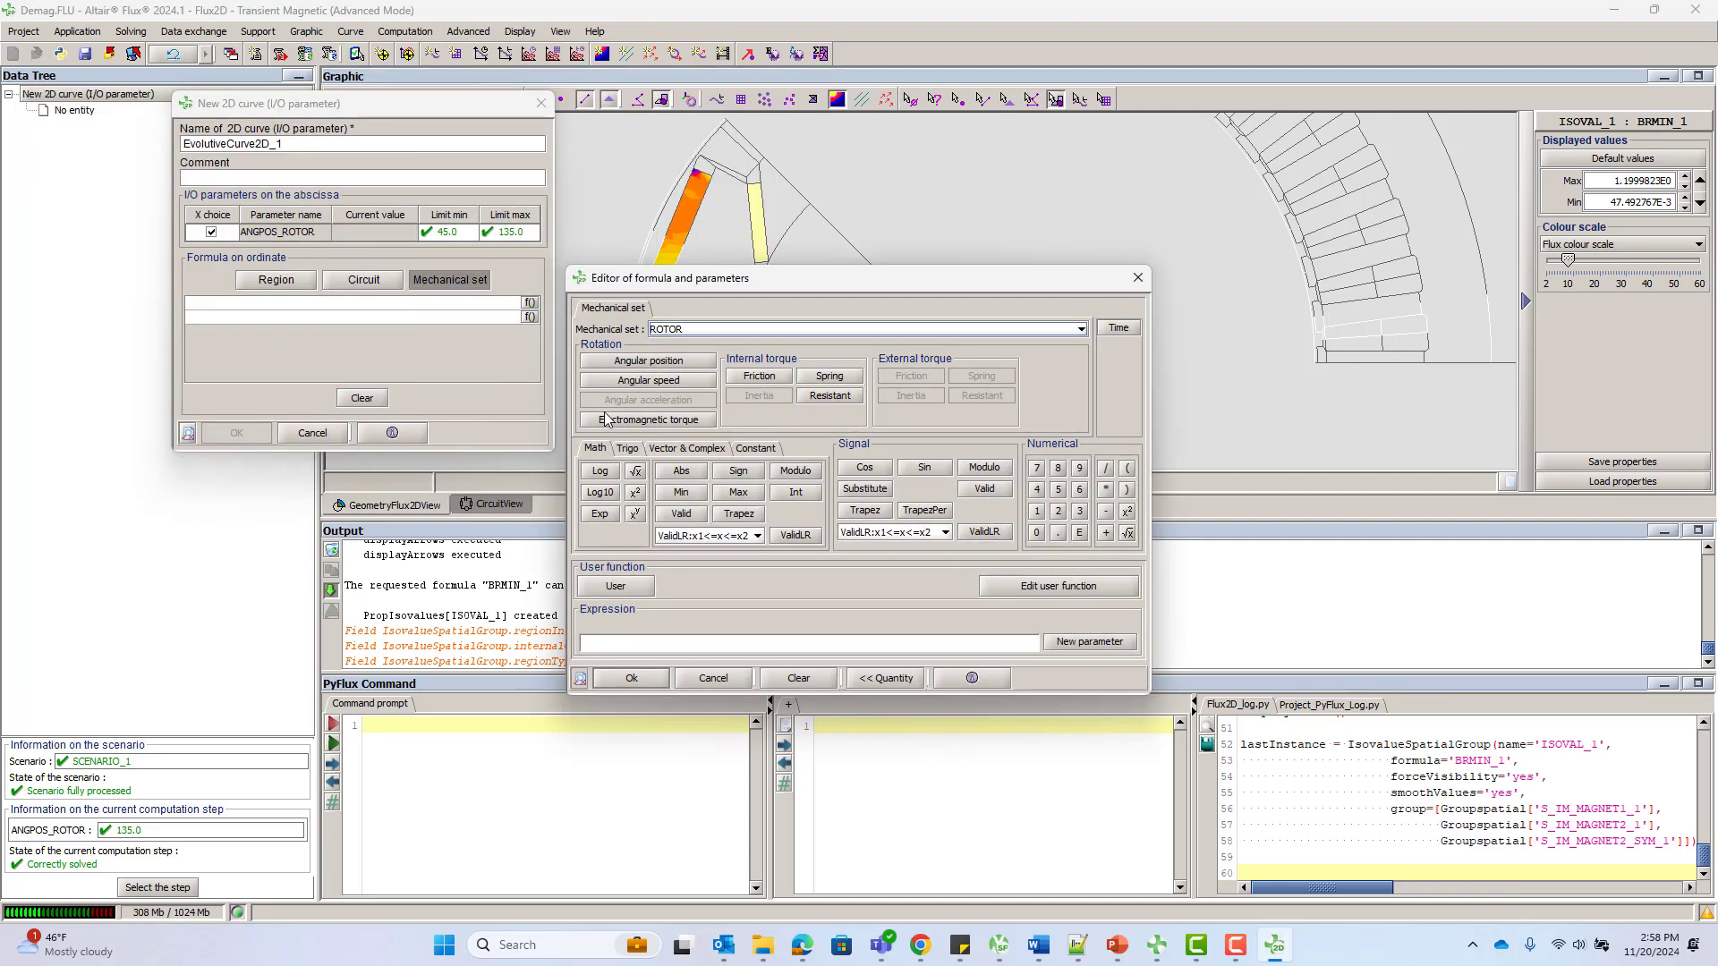
{"action": "left_click", "coordinate": [607, 419]}
{"action": "left_click", "coordinate": [631, 677]}
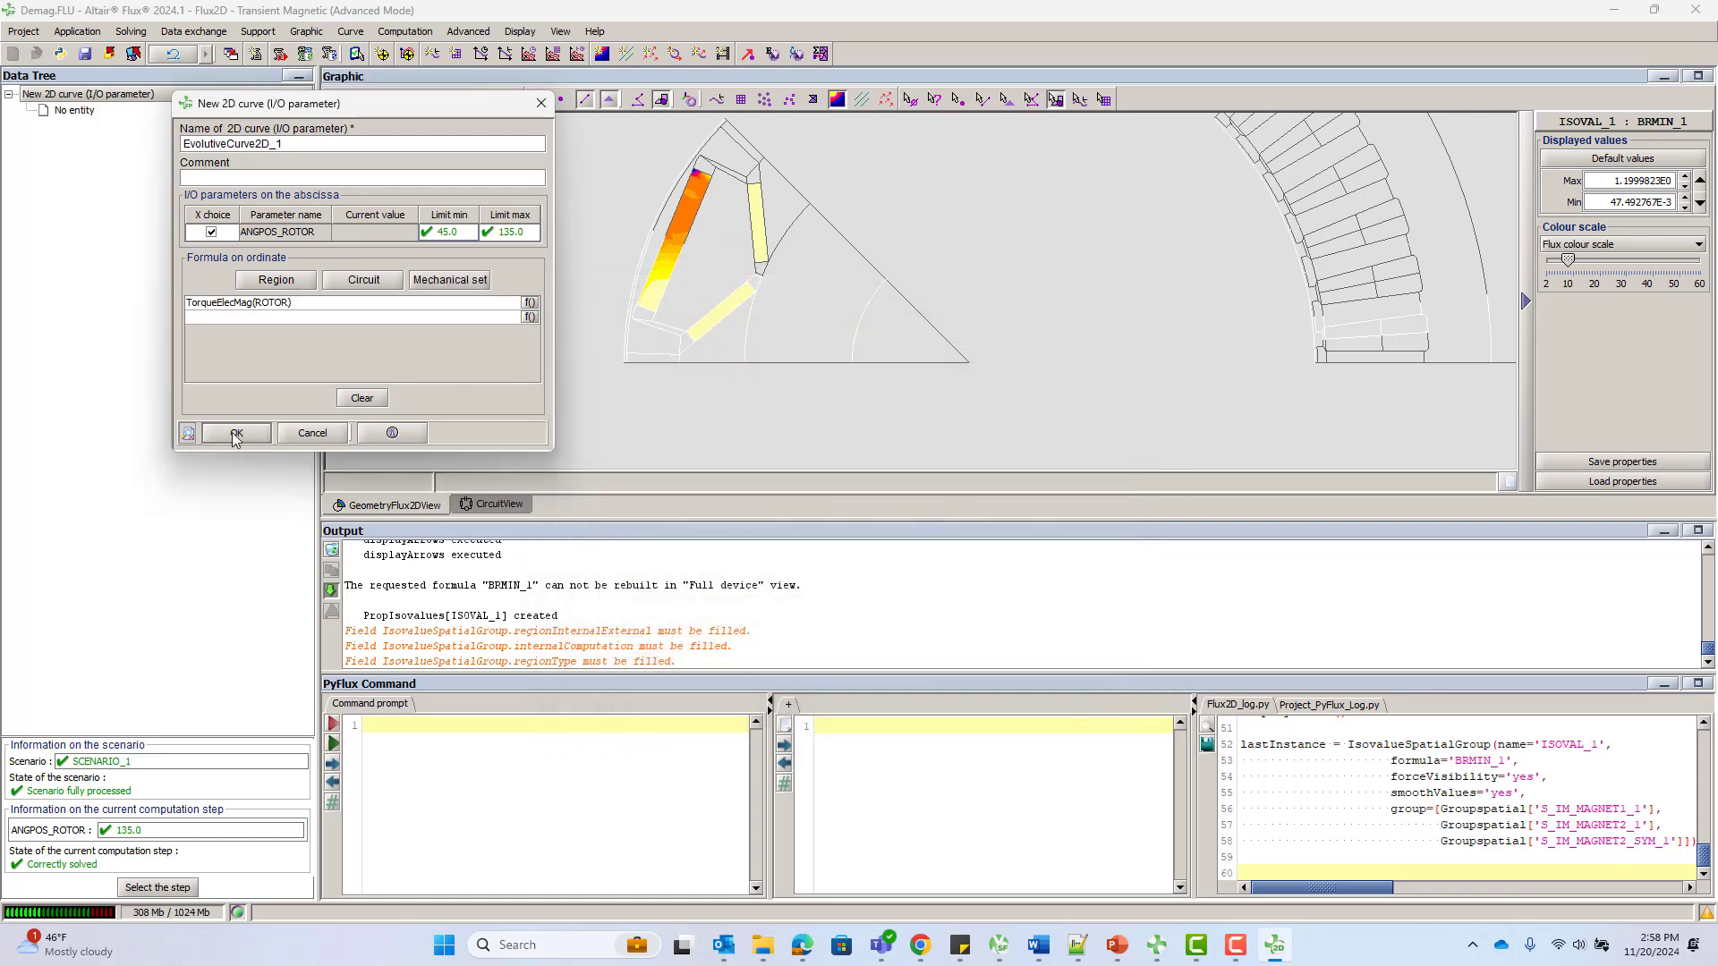
{"action": "left_click", "coordinate": [235, 434]}
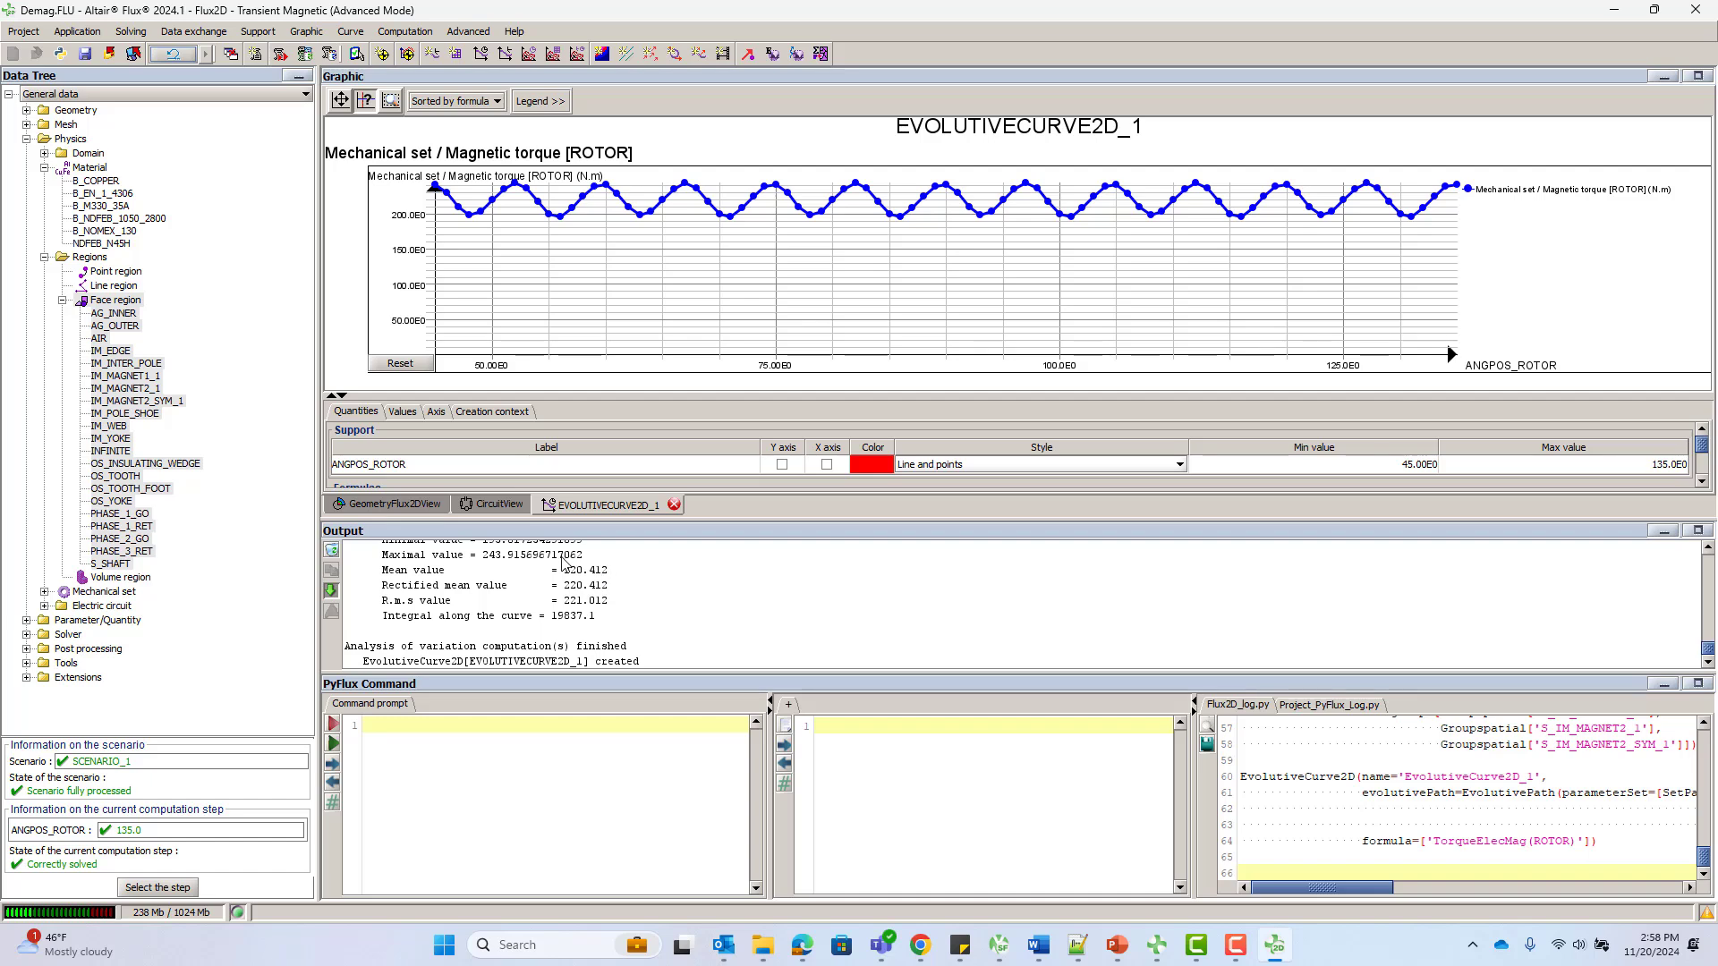
Review the NDFEB_N45H material's option for taking demagnetization into account during solving, and close its definition
{"action": "double_click", "coordinate": [101, 244]}
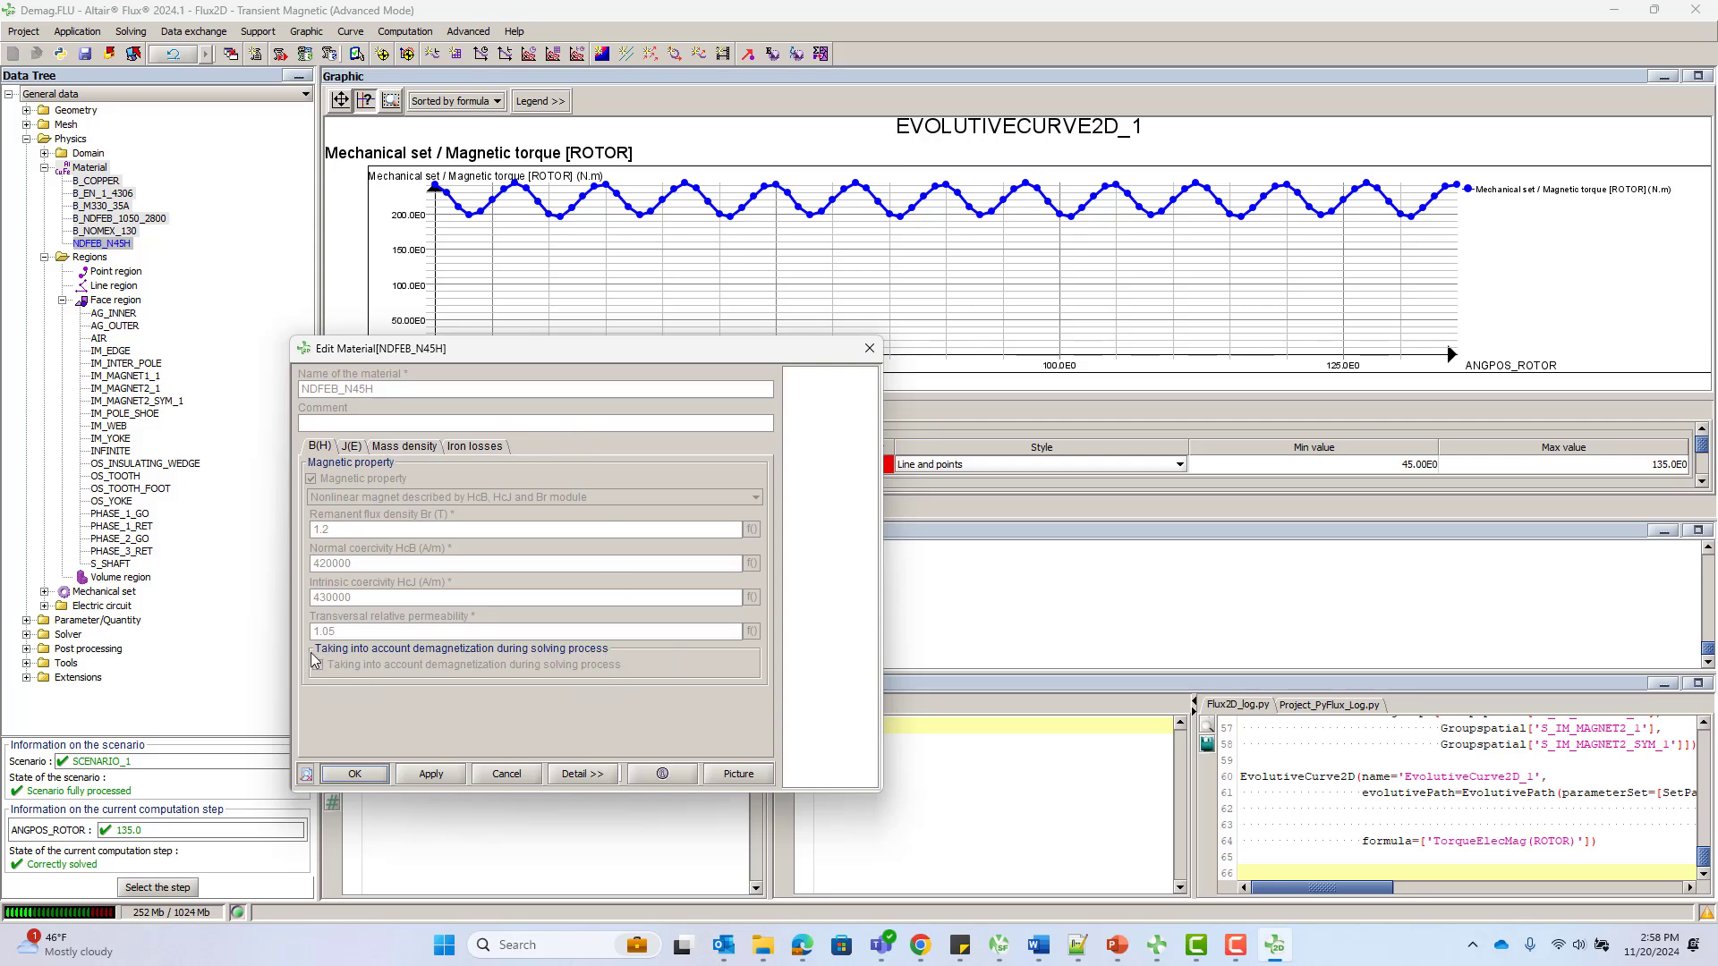
{"action": "left_click", "coordinate": [347, 774]}
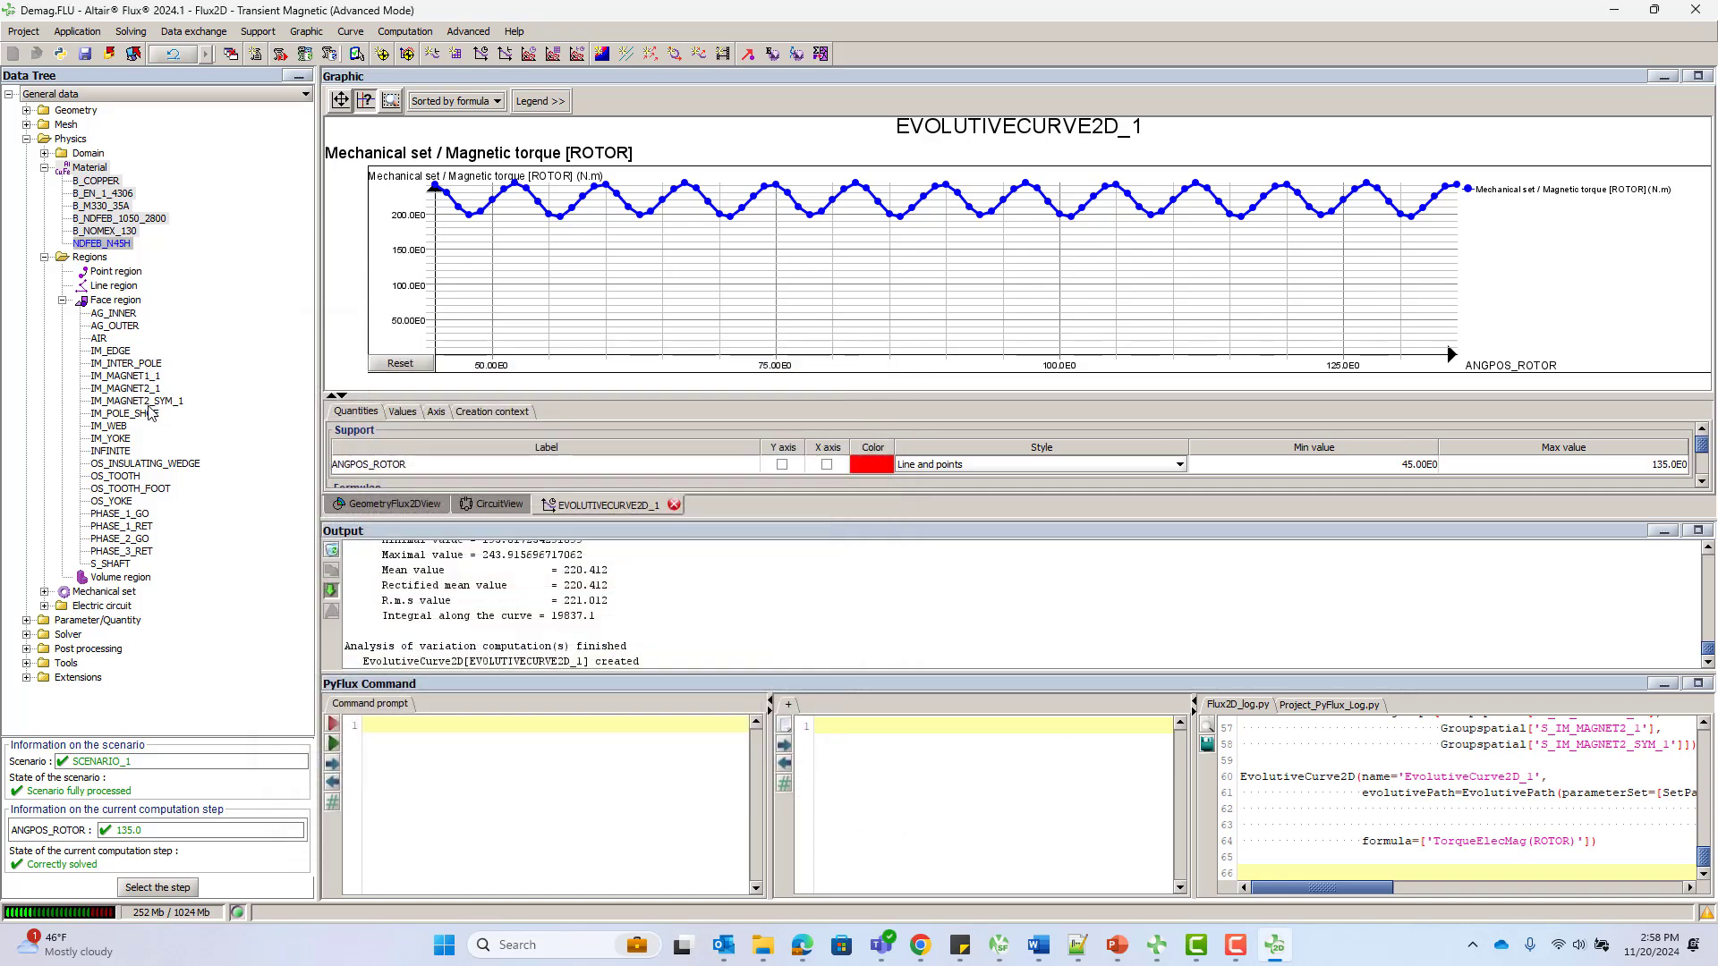
Export the EVOLUTIVECURVE2D_1 rotor torque curve to a text file named Torque_without_demag_considered, keeping the Add values writing mode
{"action": "left_click", "coordinate": [63, 301]}
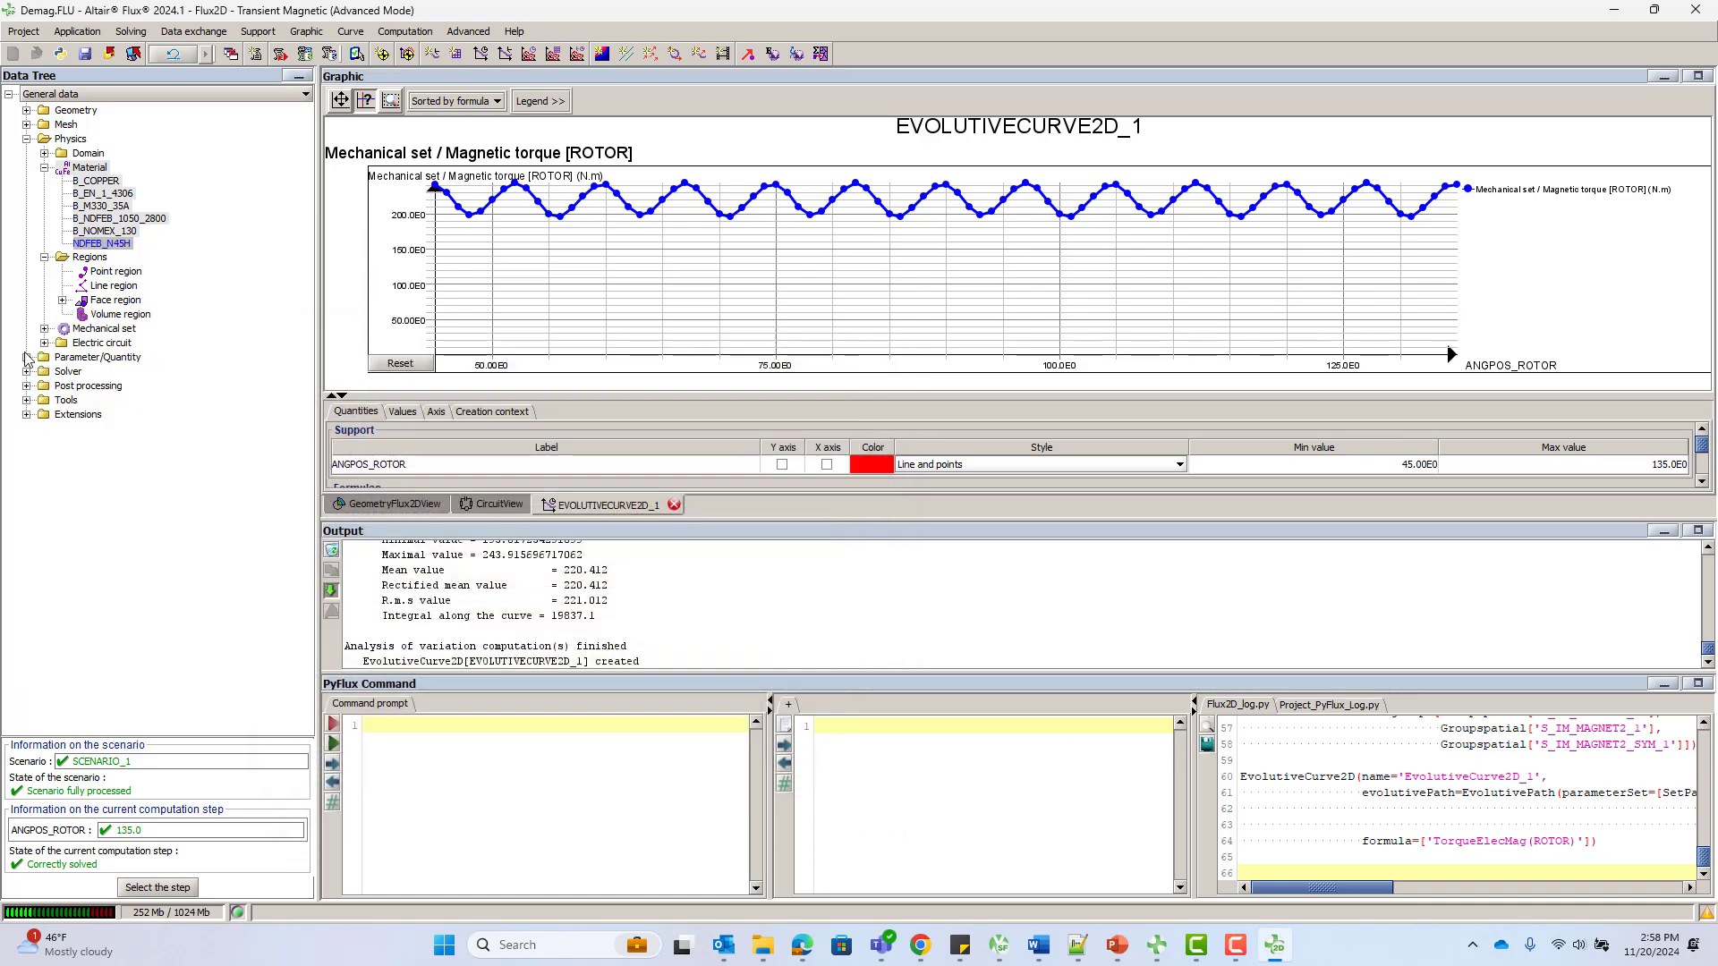
{"action": "left_click", "coordinate": [27, 385]}
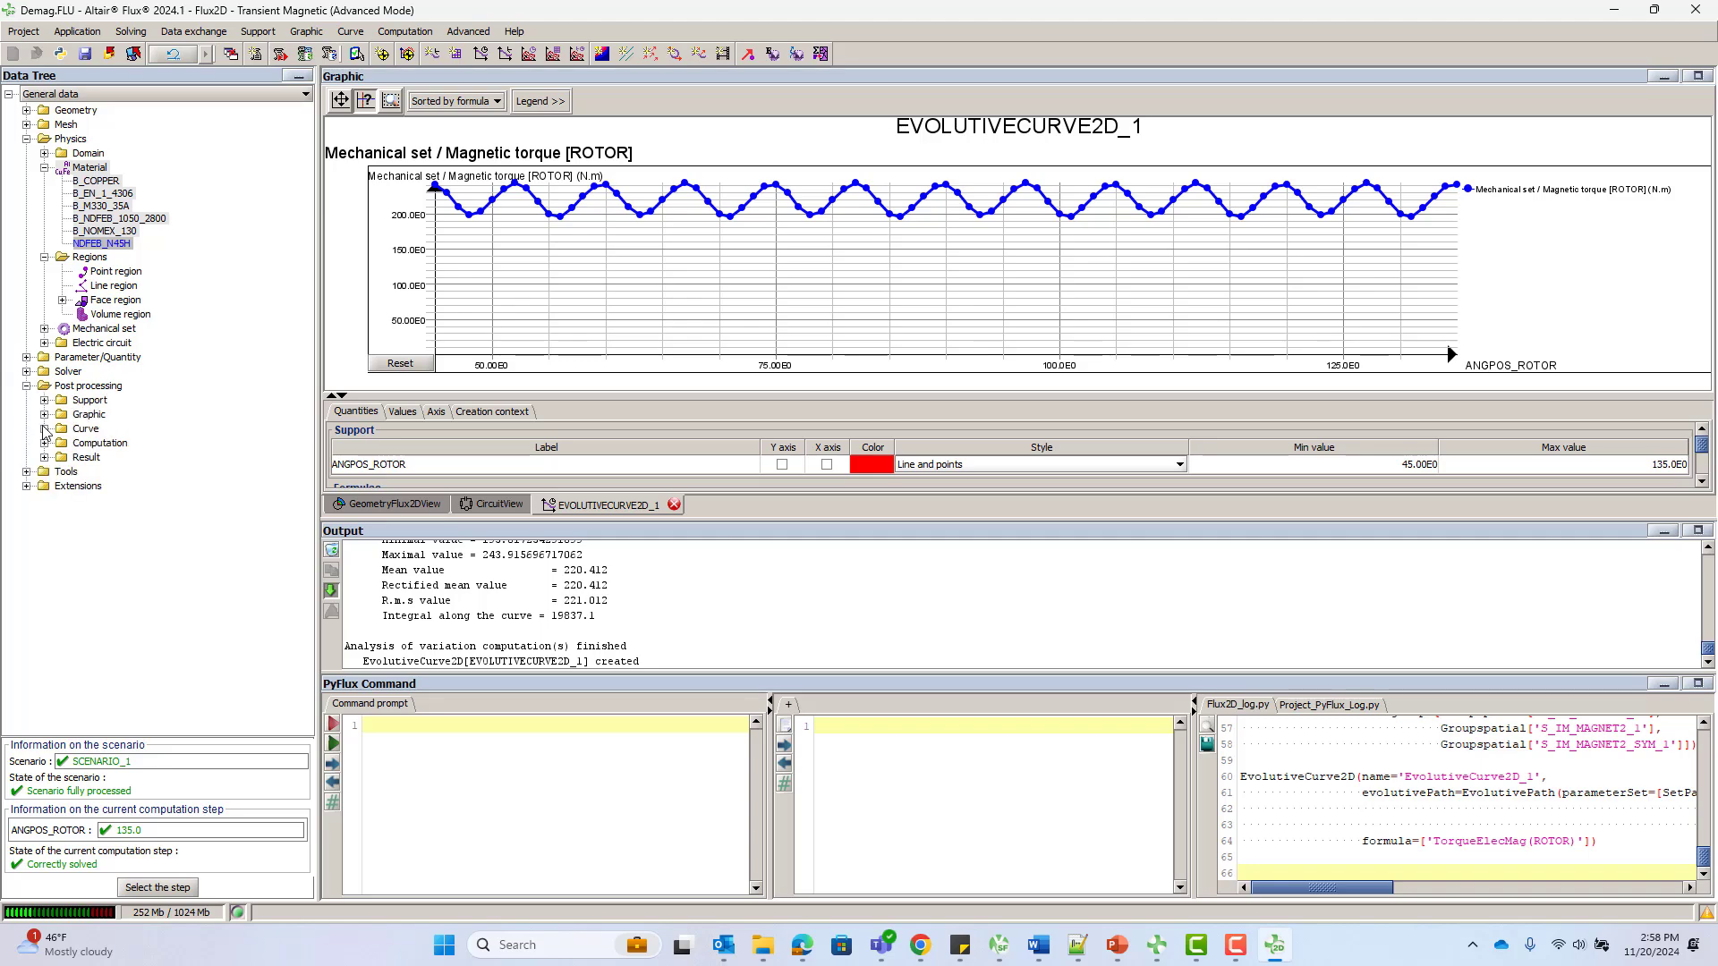
{"action": "left_click", "coordinate": [43, 430]}
{"action": "left_click", "coordinate": [63, 458]}
{"action": "left_click", "coordinate": [143, 484]}
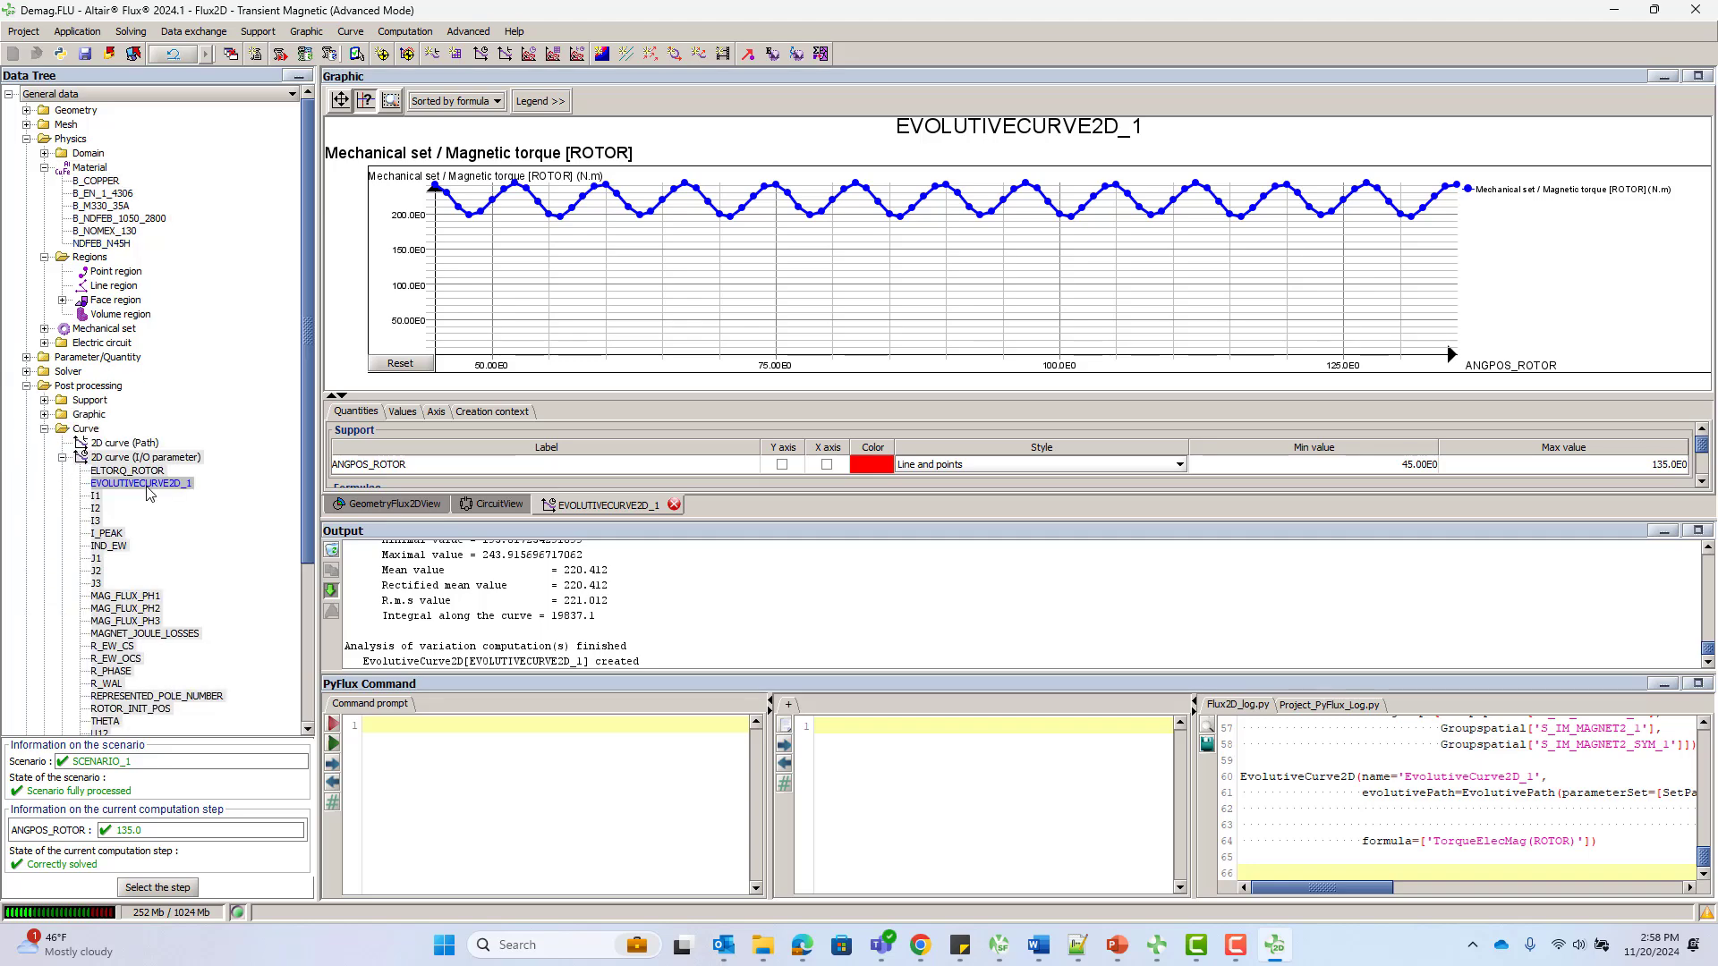
{"action": "right_click", "coordinate": [149, 493]}
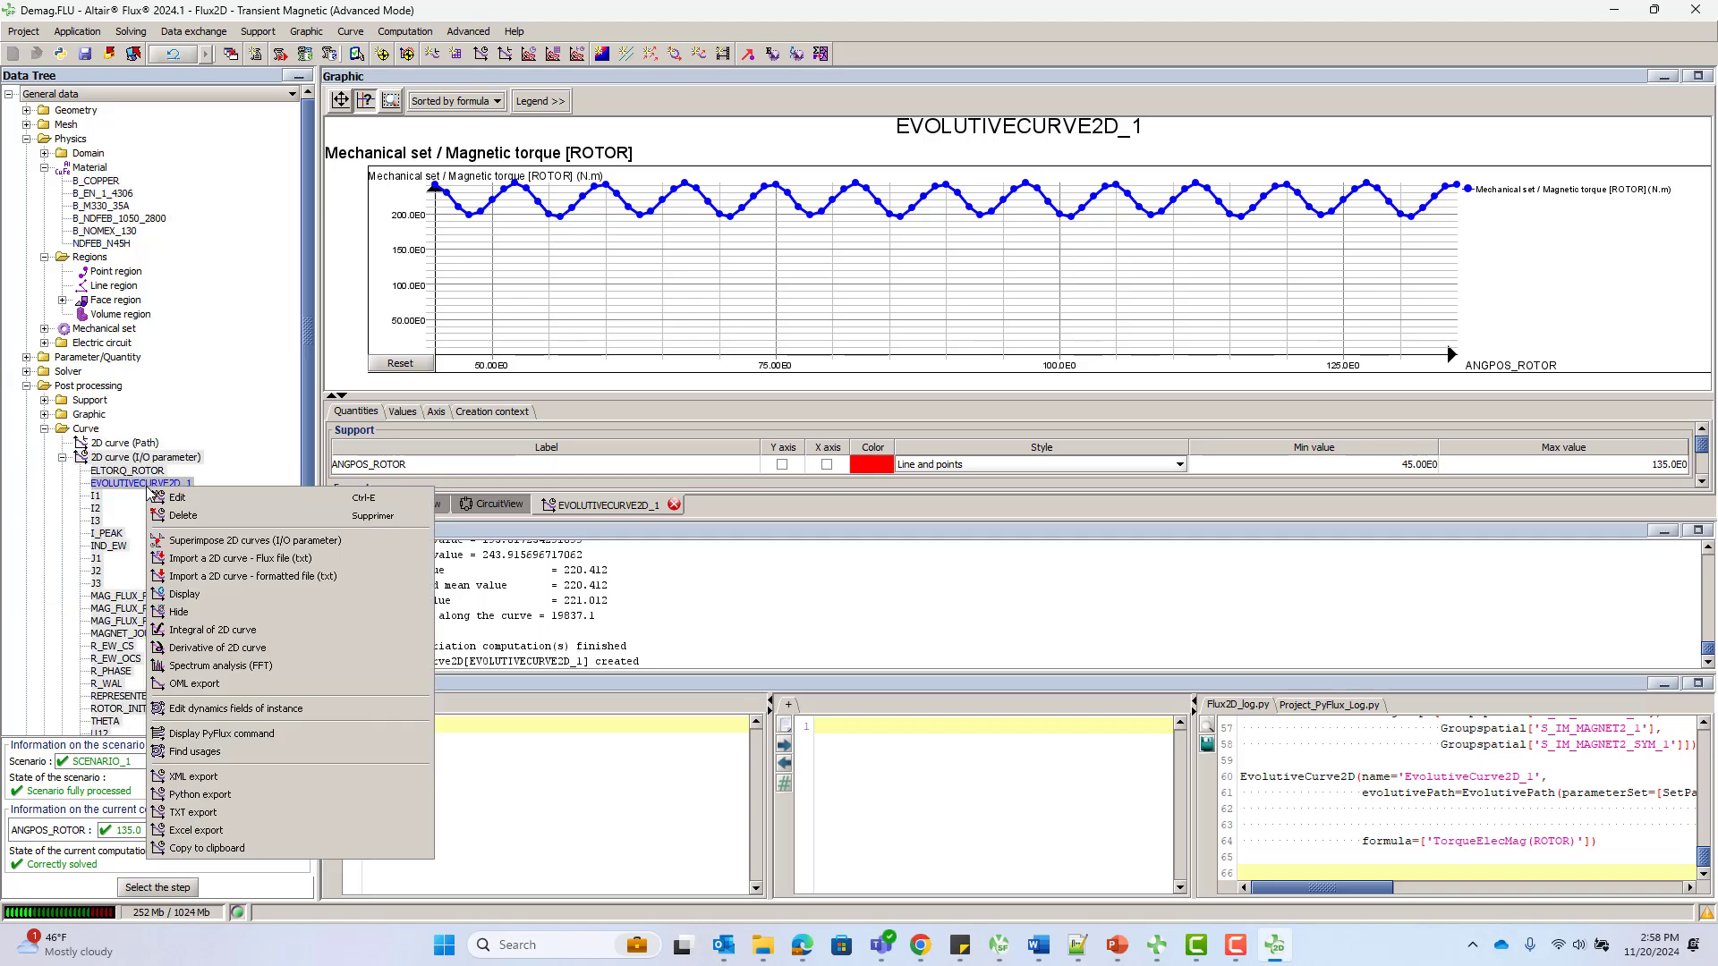
{"action": "left_click", "coordinate": [193, 813]}
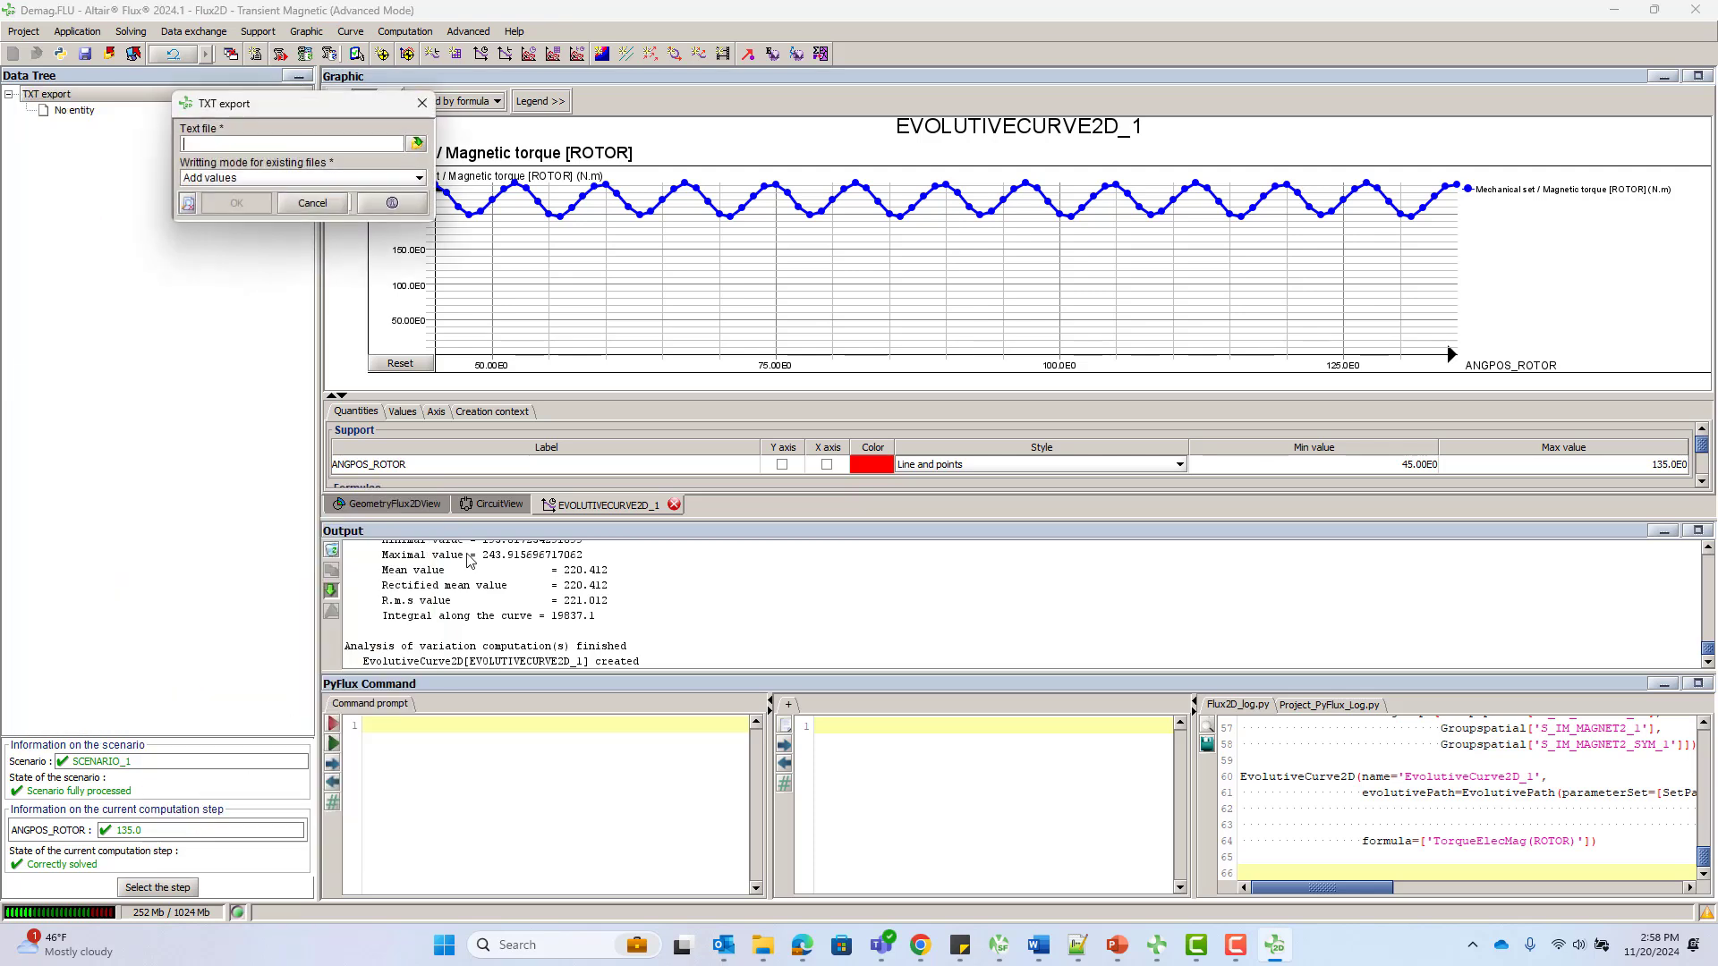
{"action": "left_click", "coordinate": [417, 144]}
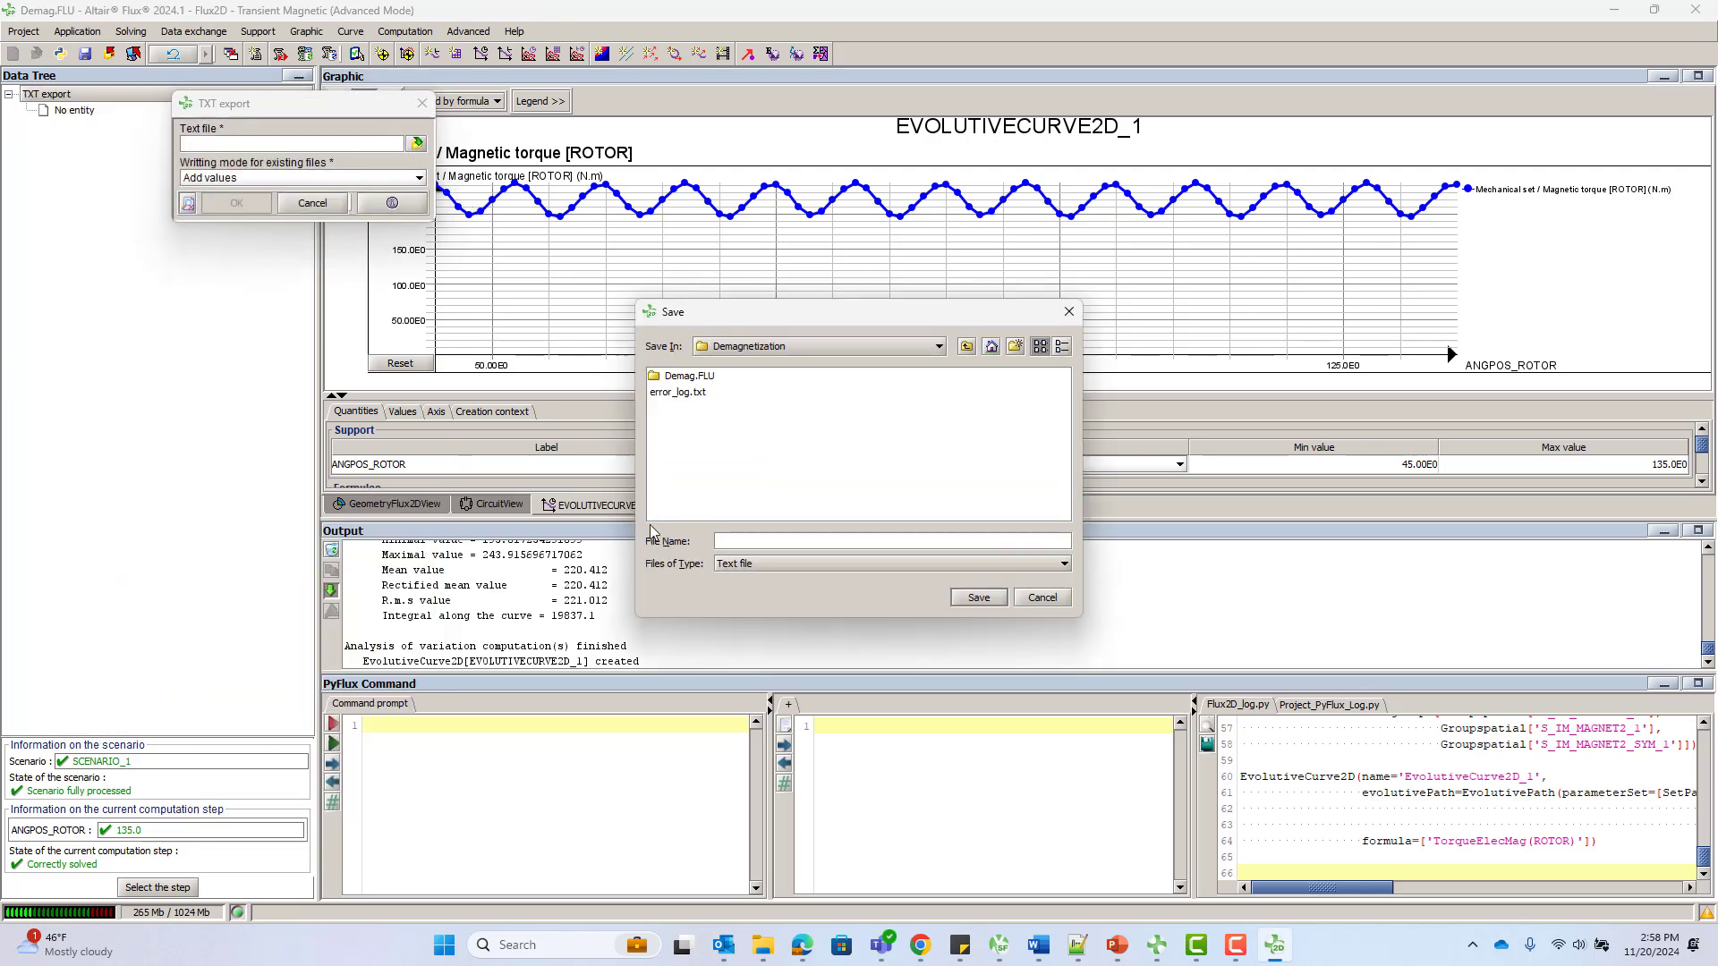
{"action": "type", "text": "Torque_without_demag_consi"}
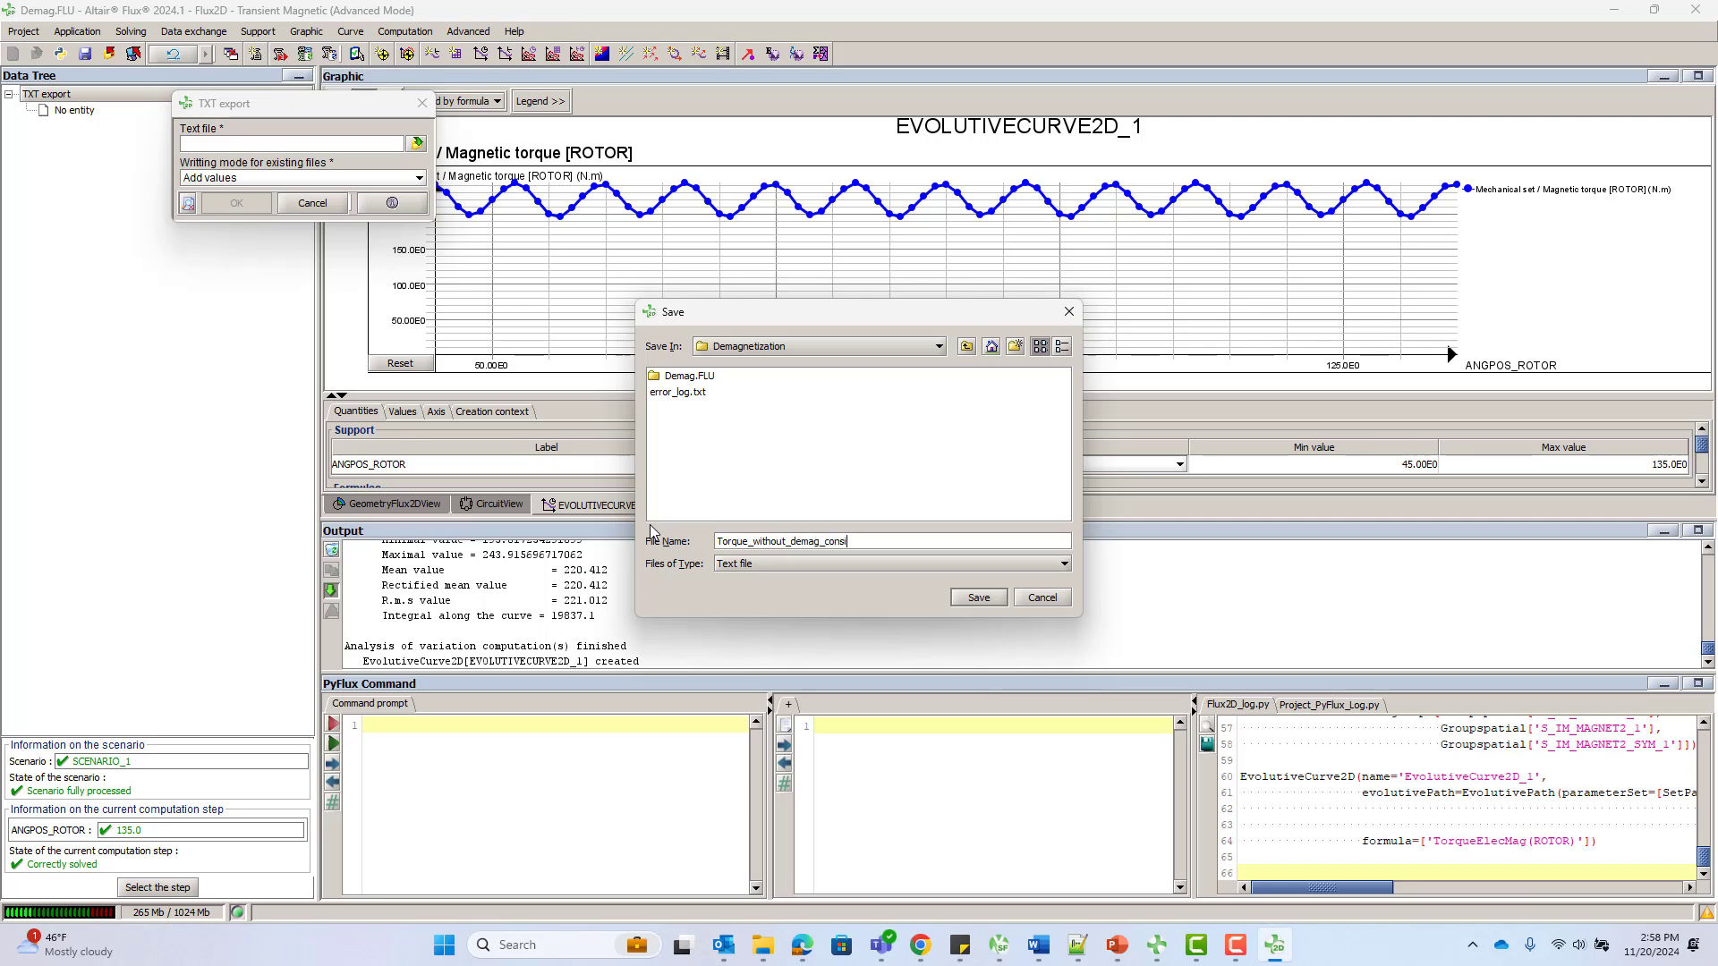
{"action": "type", "text": "dered"}
{"action": "left_click", "coordinate": [995, 603]}
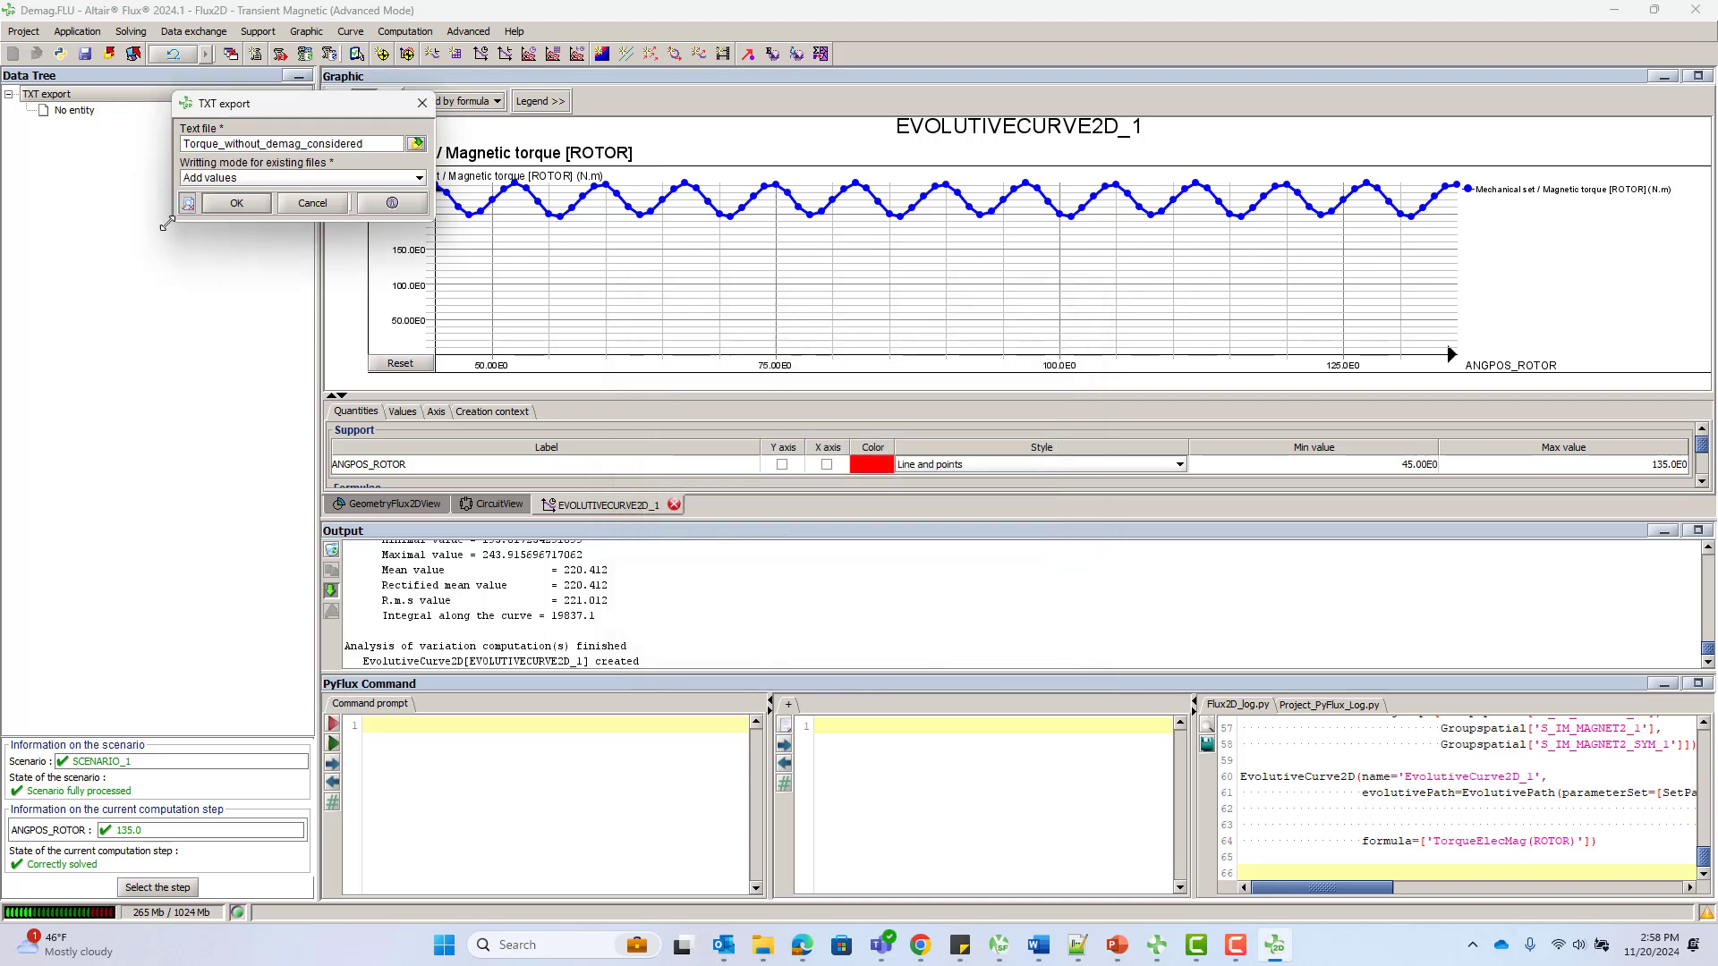
{"action": "left_click", "coordinate": [231, 203]}
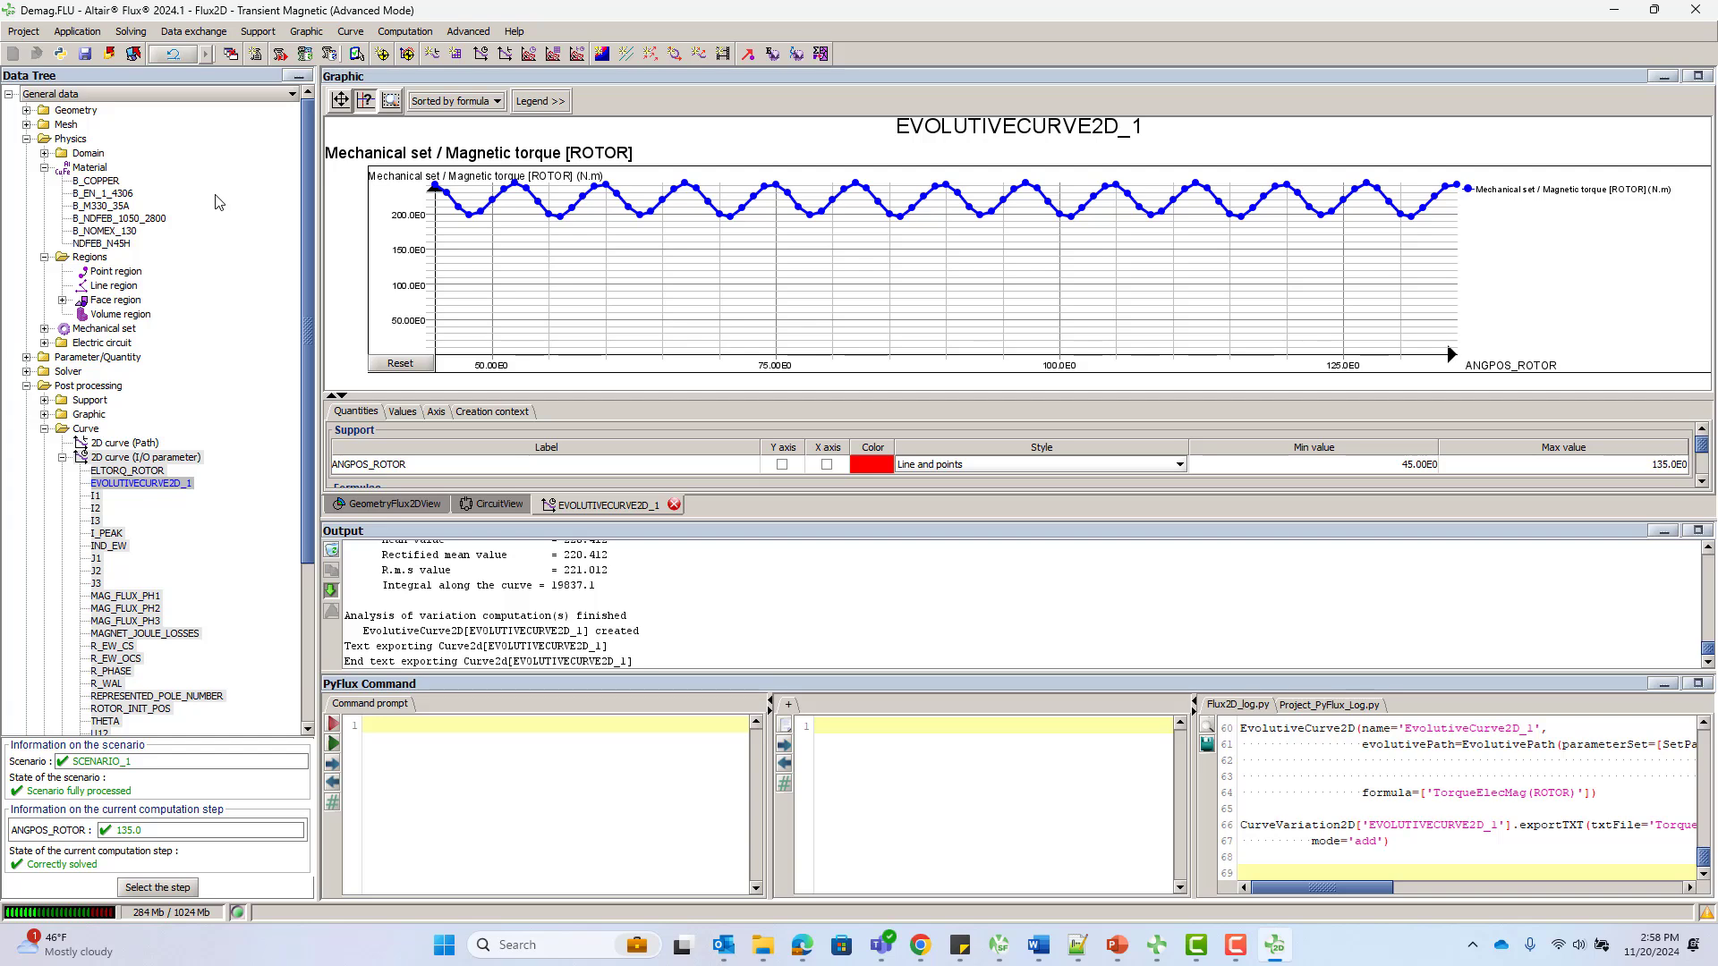
Delete all project results, including the postprocessing results
{"action": "left_click", "coordinate": [128, 32]}
{"action": "mouse_move", "coordinate": [458, 123]}
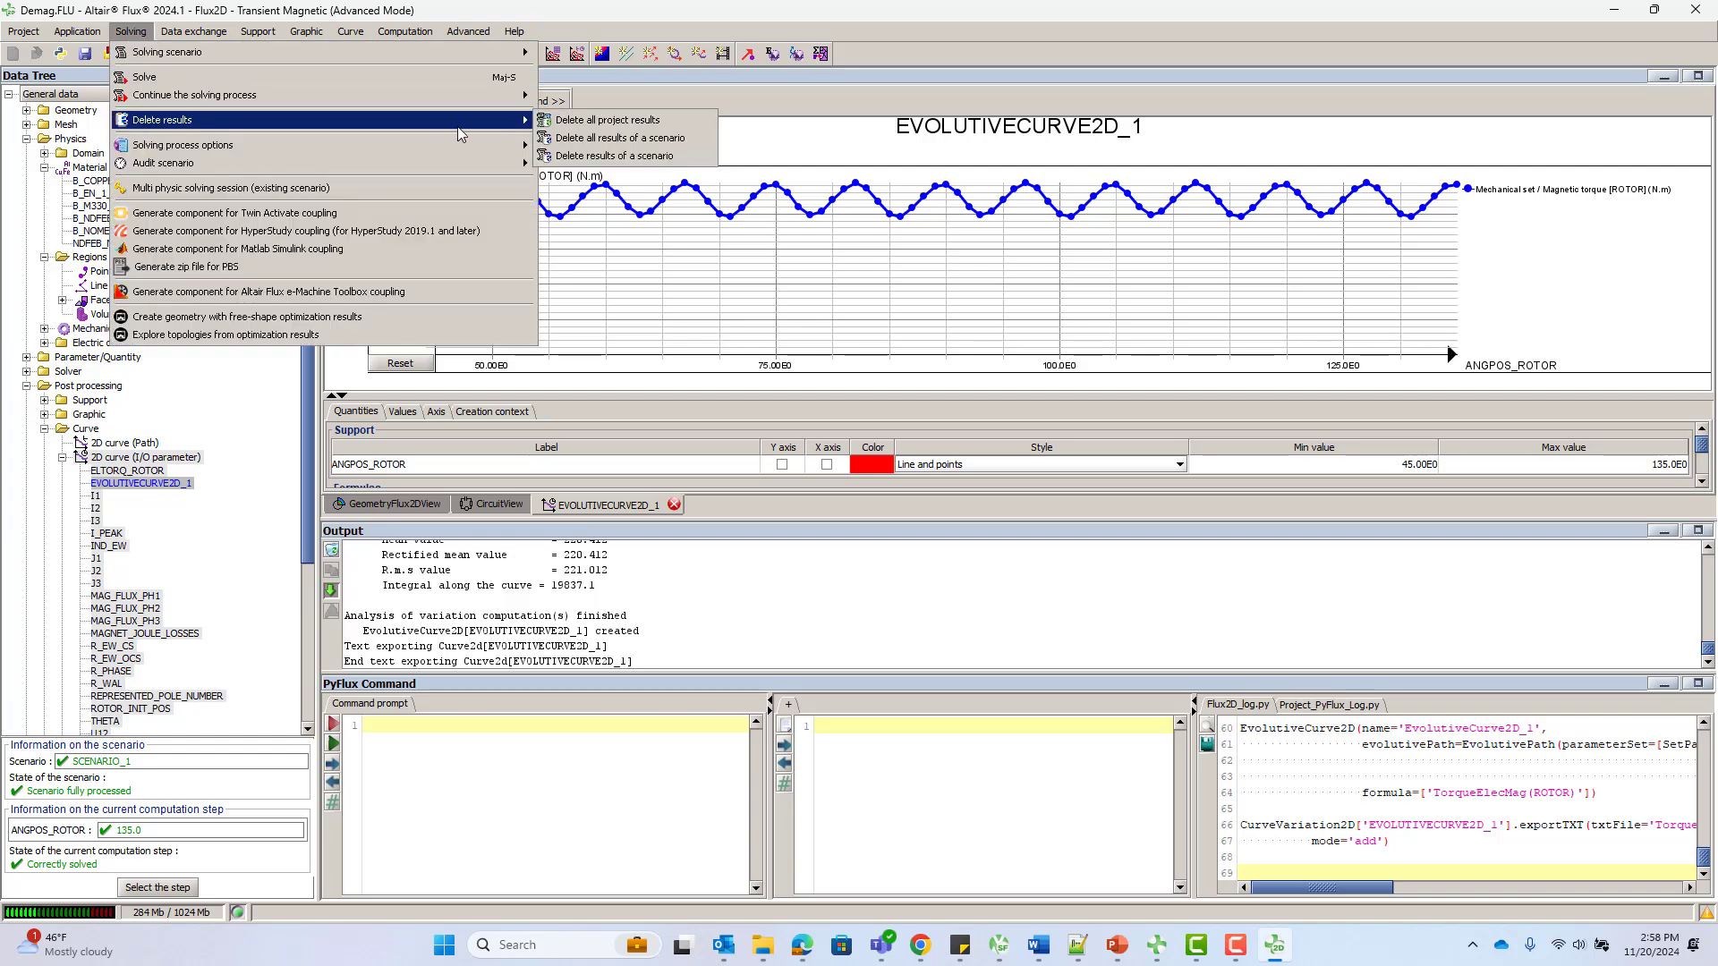
{"action": "left_click", "coordinate": [604, 123]}
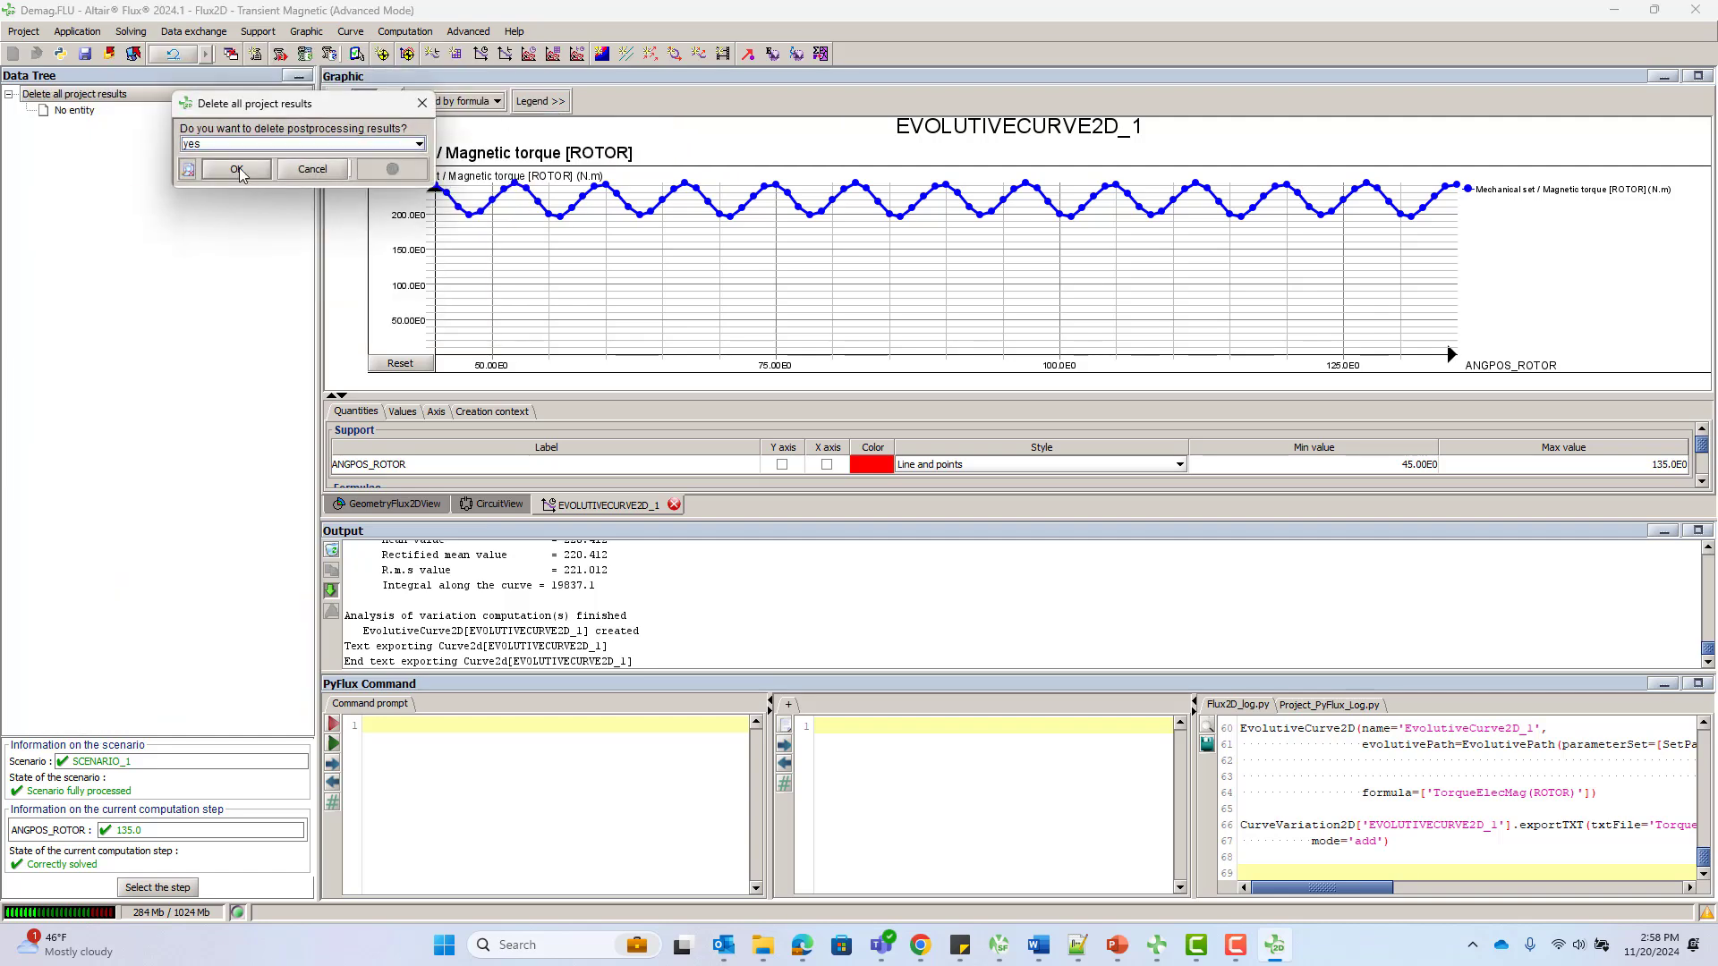
{"action": "left_click", "coordinate": [237, 170]}
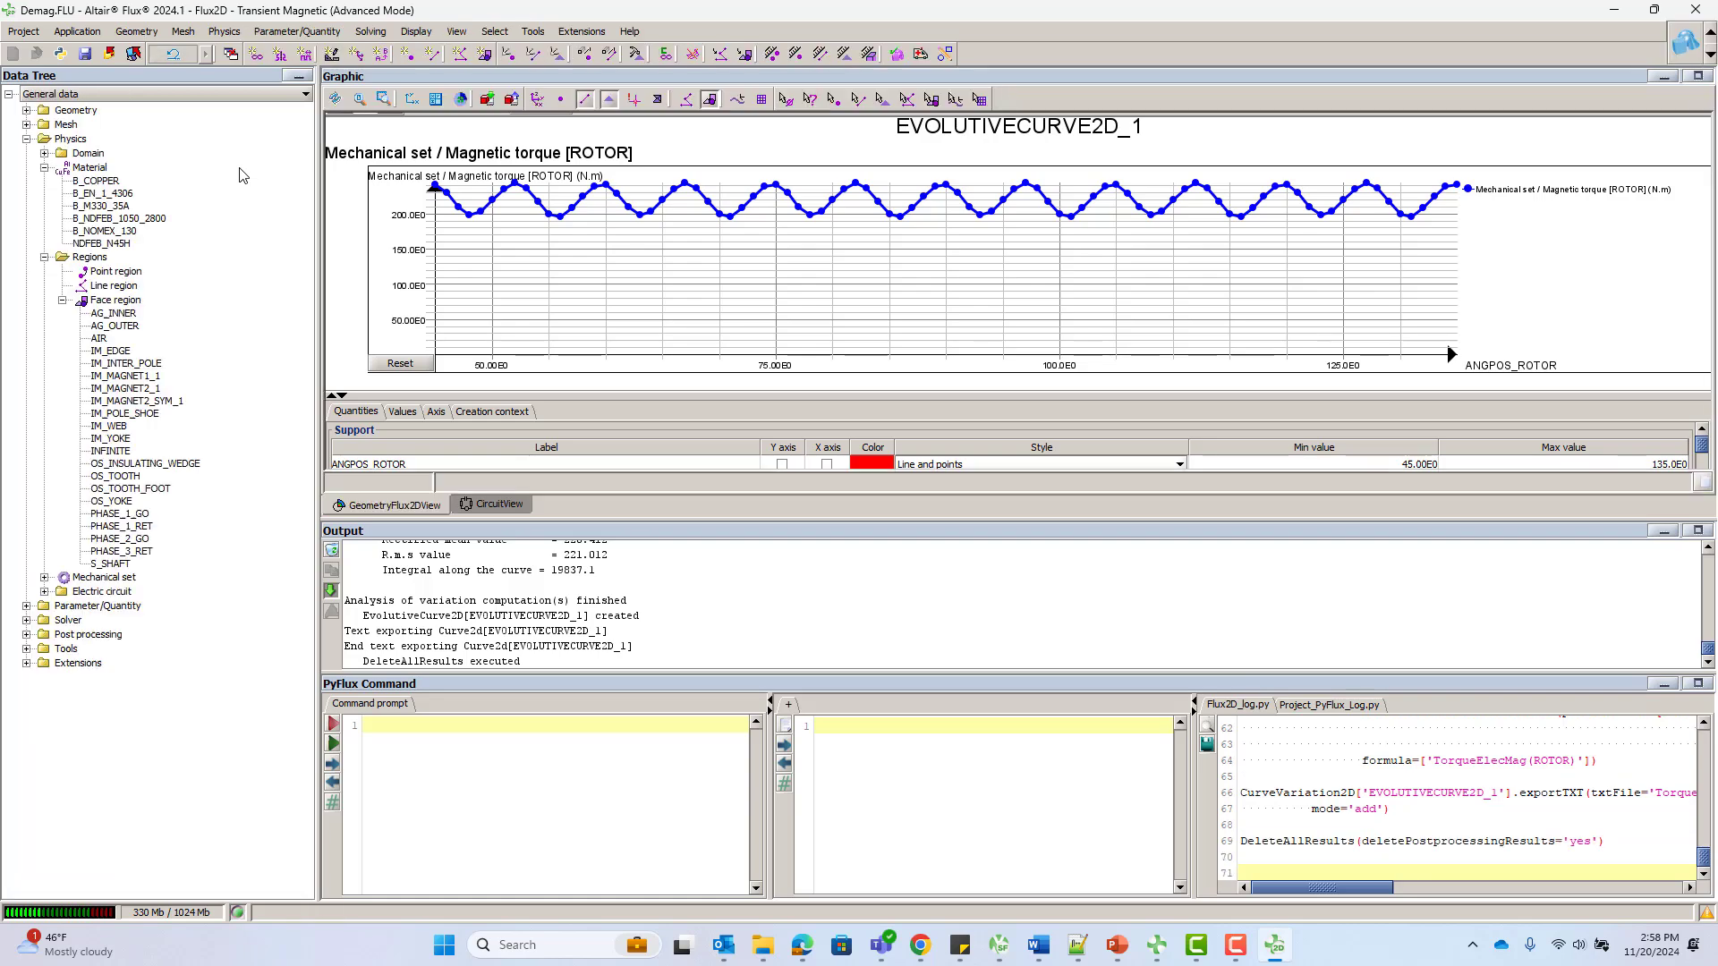
Edit the NDFEB_N45H material so that demagnetization is taken into account during the solving process
{"action": "double_click", "coordinate": [127, 243]}
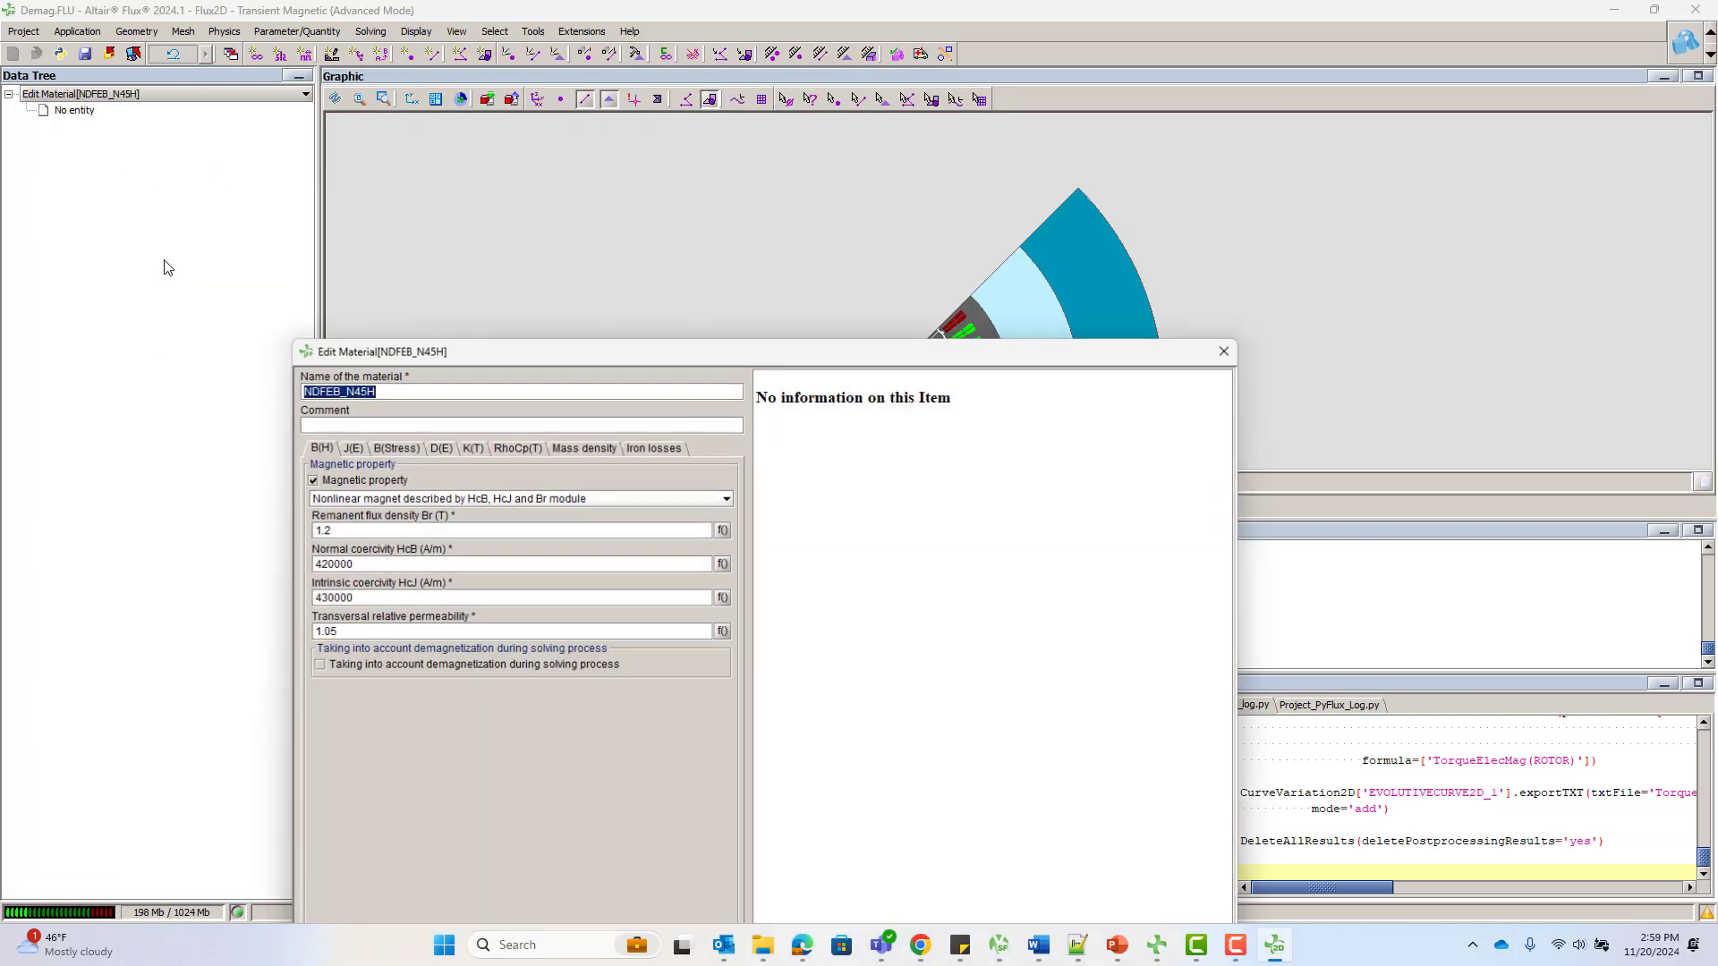
{"action": "left_click", "coordinate": [318, 669]}
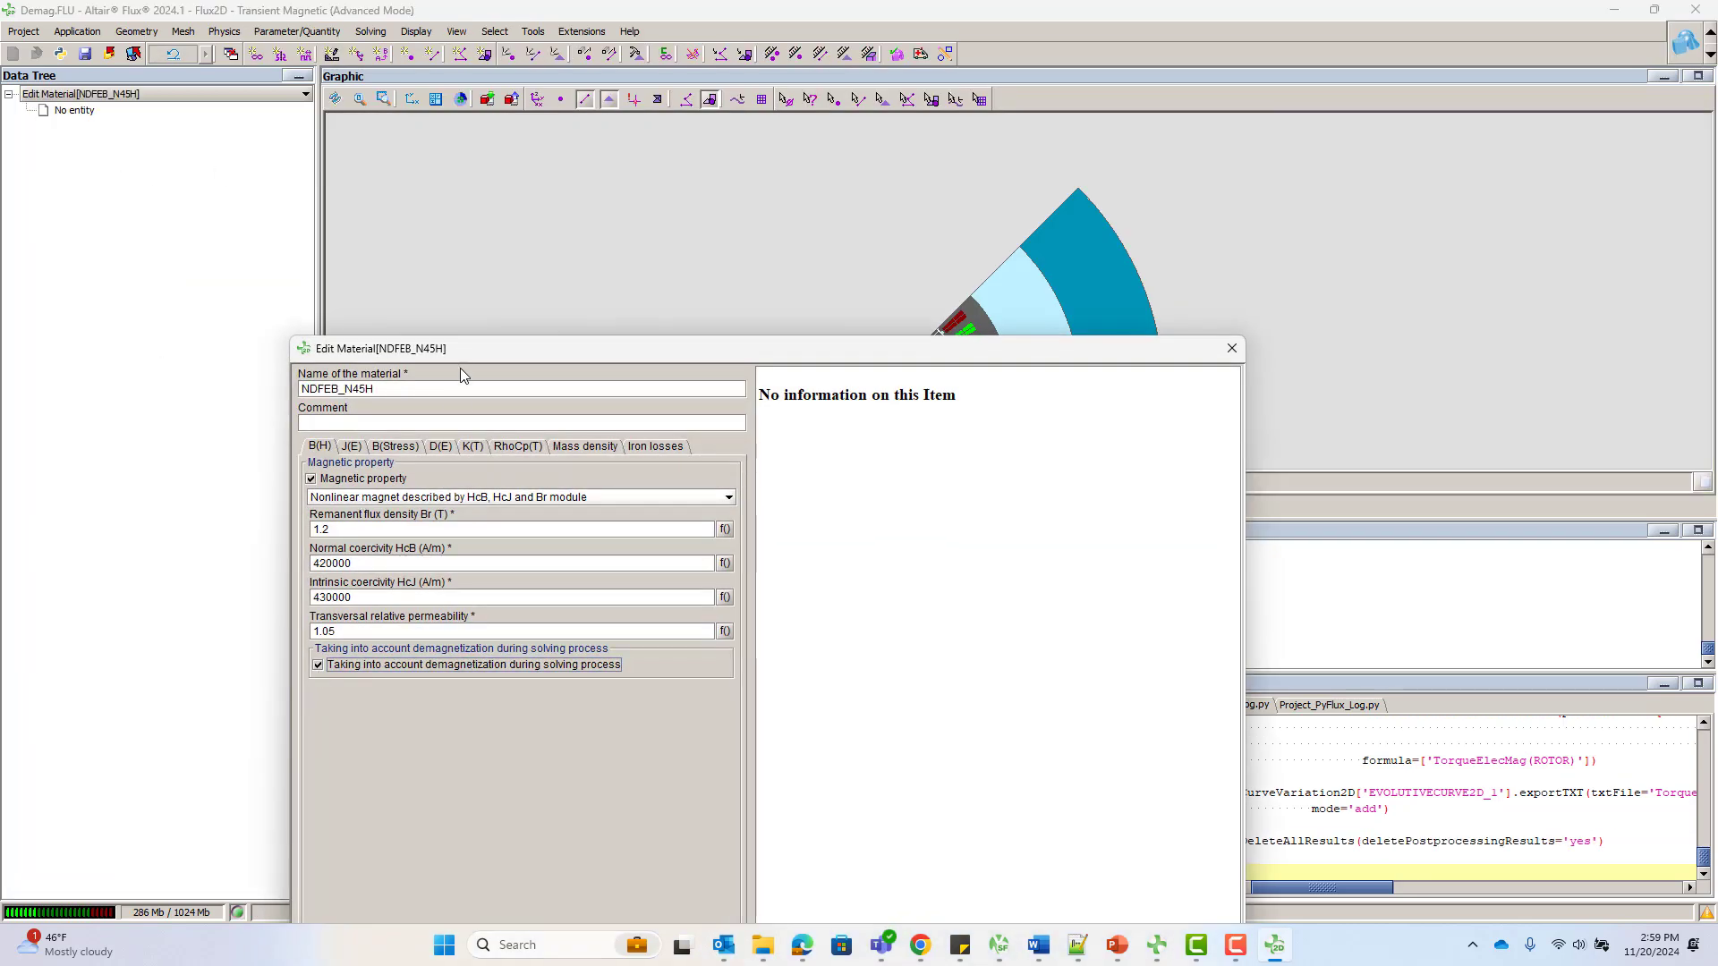
{"action": "left_click_drag", "start_coordinate": [458, 349], "coordinate": [429, 136]}
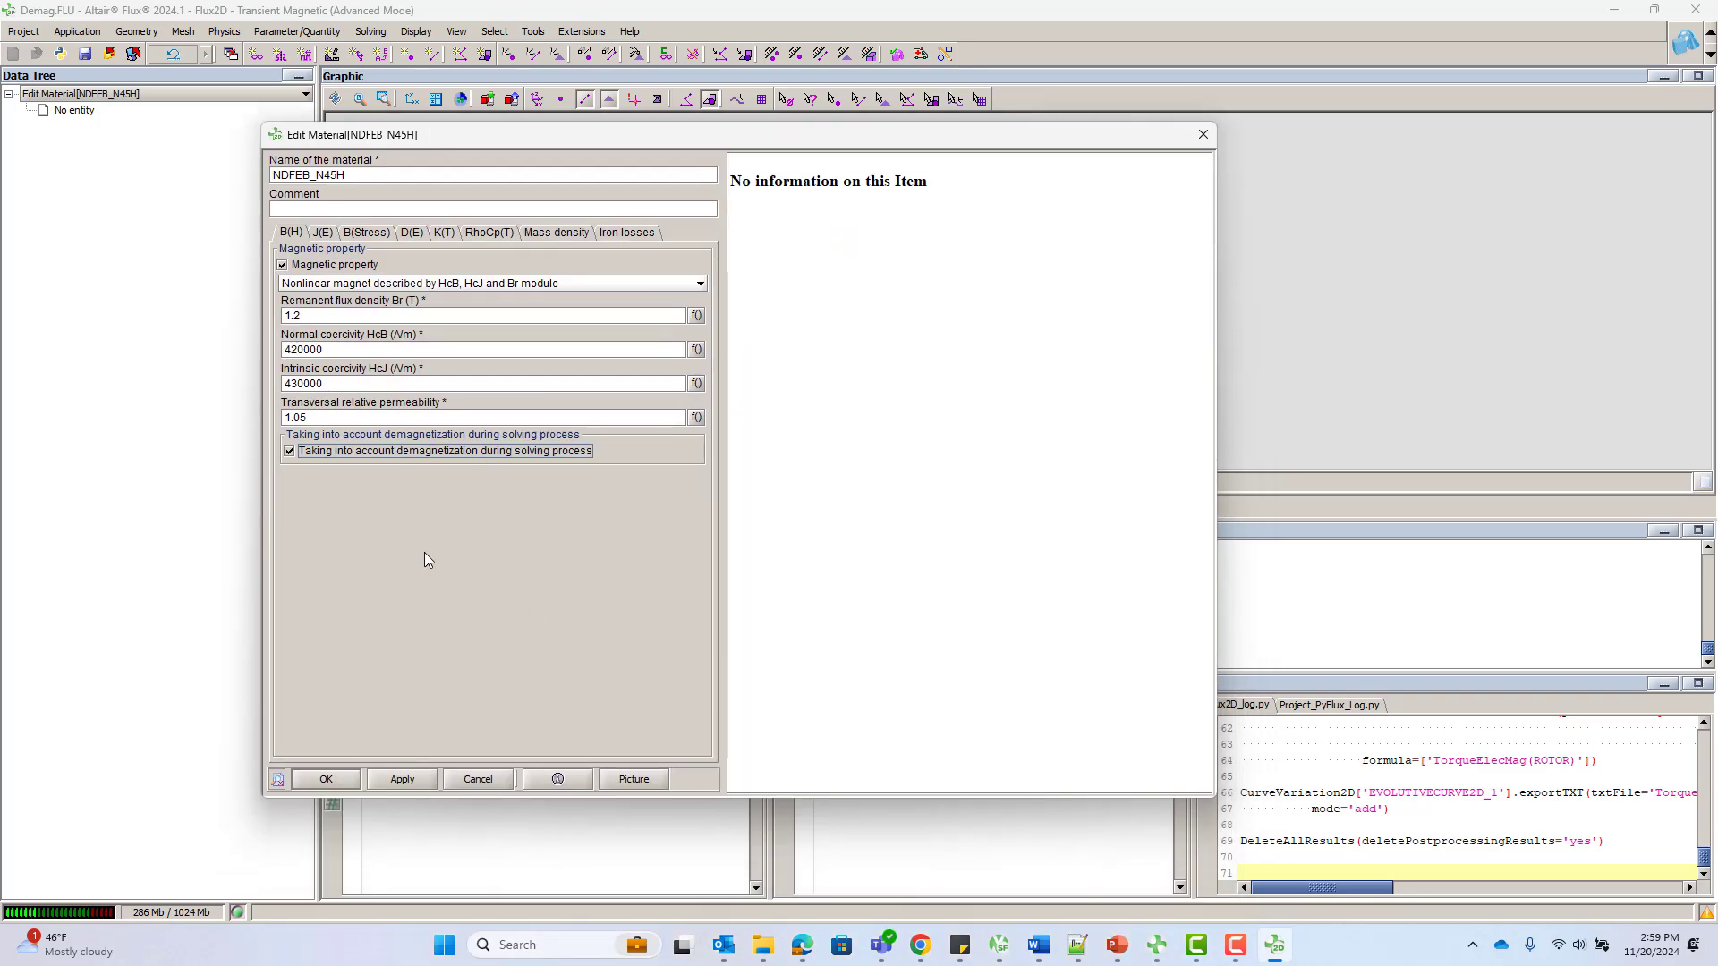
{"action": "left_click", "coordinate": [328, 780]}
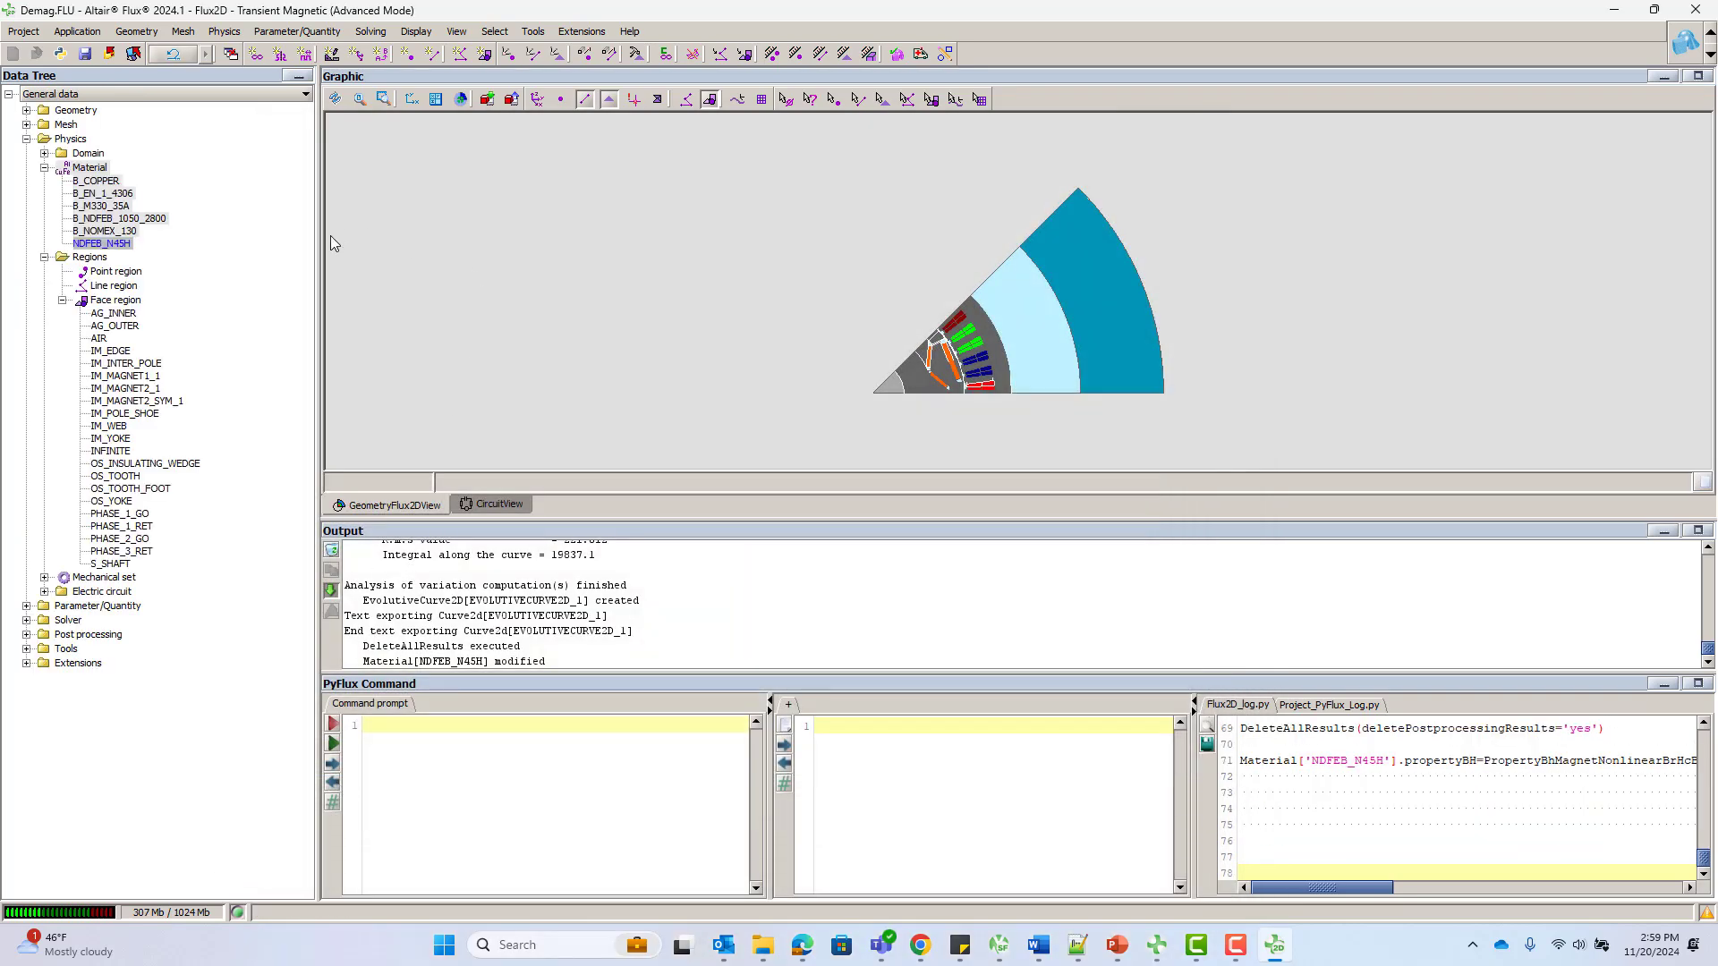
Solve SCENARIO_1 of the Demag.FLU project again and close its results window once solving finishes
{"action": "left_click", "coordinate": [371, 32]}
{"action": "left_click", "coordinate": [397, 97]}
{"action": "left_click", "coordinate": [234, 231]}
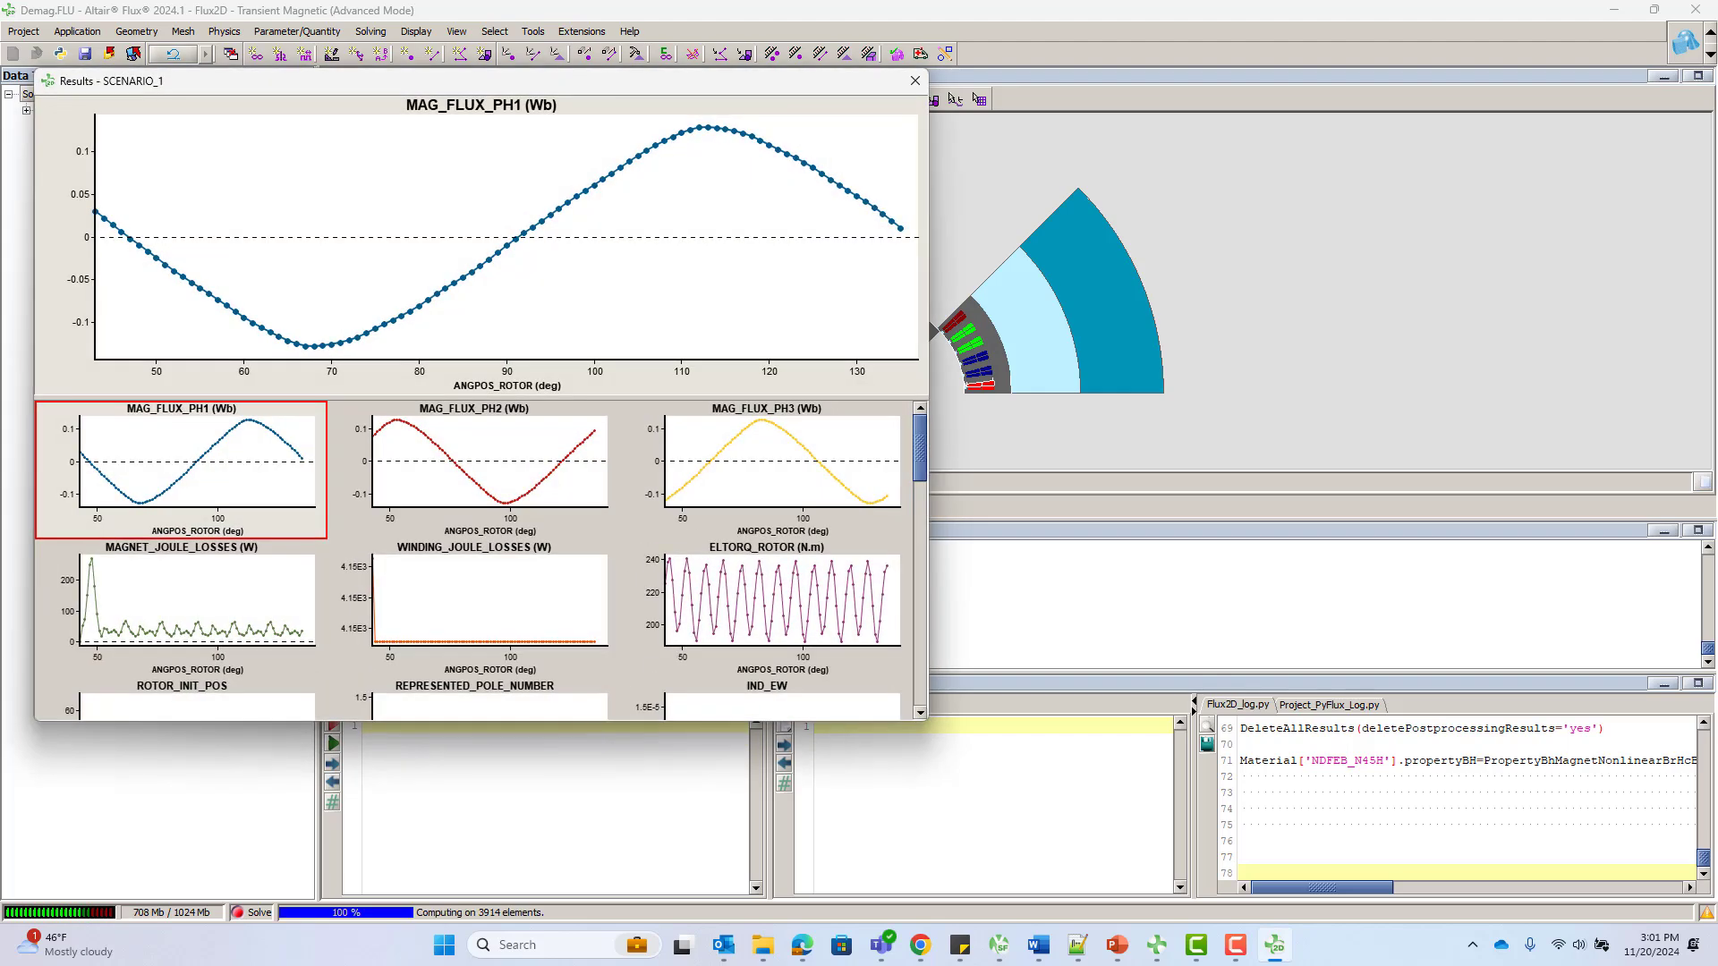
{"action": "left_click", "coordinate": [914, 81]}
Create the 2D I/O parameter curve EvolutiveCurve2D_1 of the ROTOR electromagnetic torque over ANGPOS_ROTOR from 45 to 135
{"action": "scroll", "coordinate": [775, 260], "scroll_direction": "up", "scroll_amount": 3}
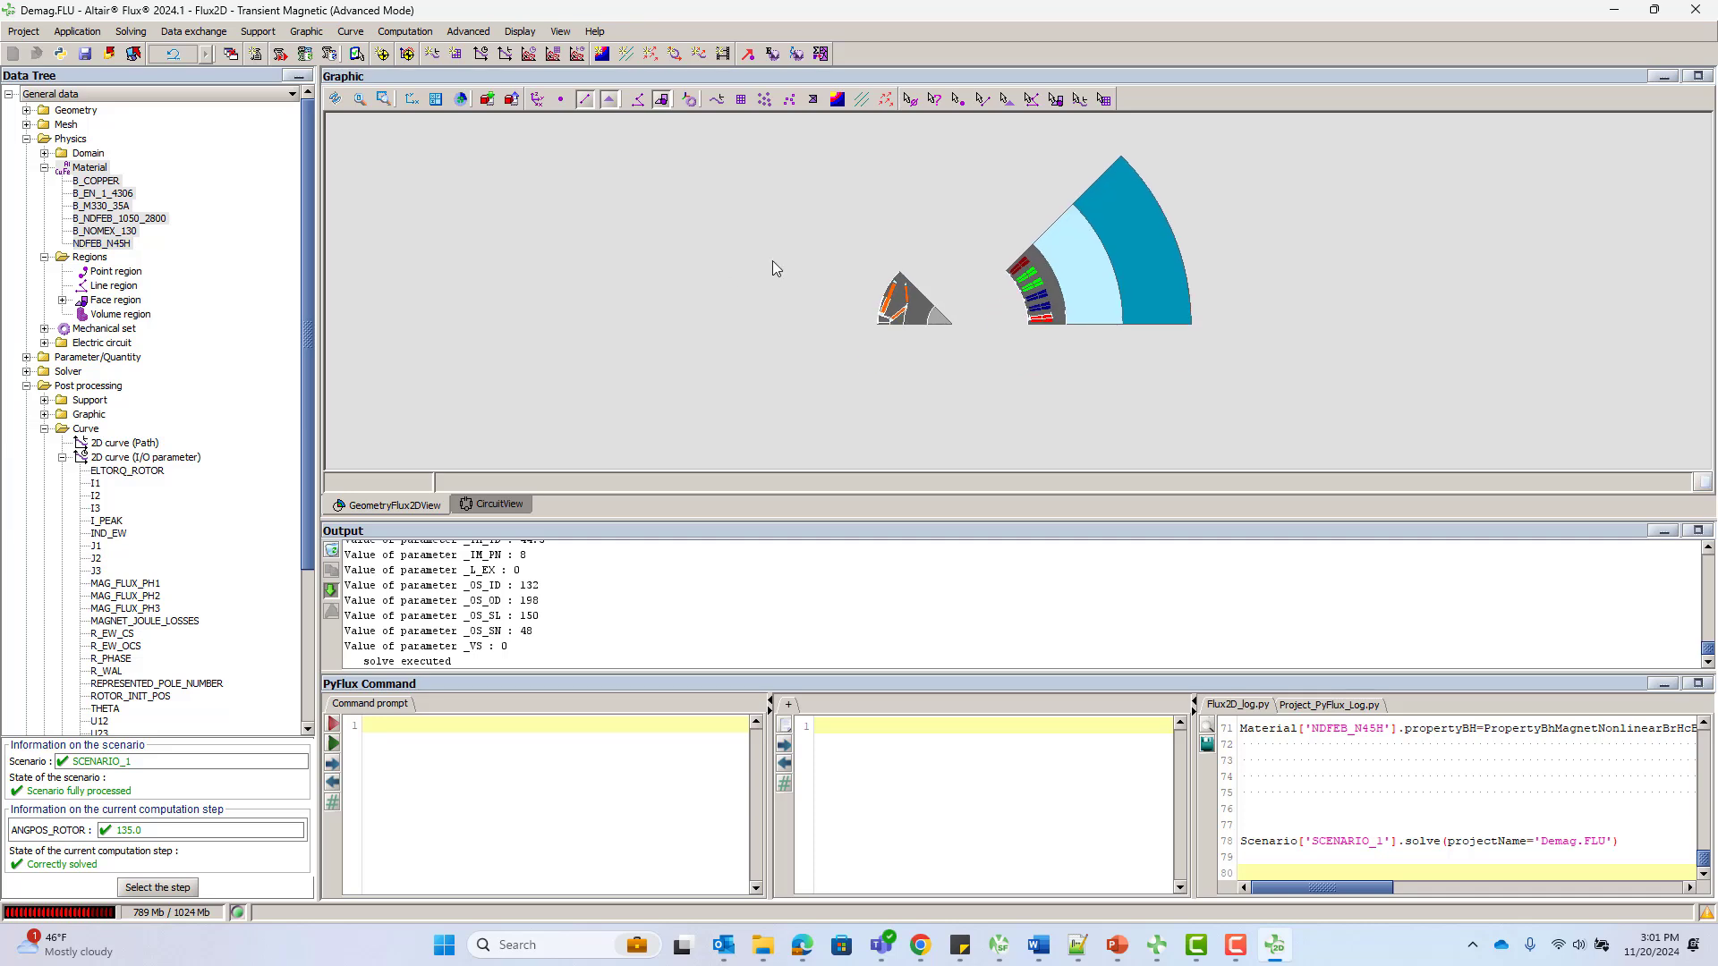
{"action": "scroll", "coordinate": [775, 260], "scroll_direction": "up", "scroll_amount": 5}
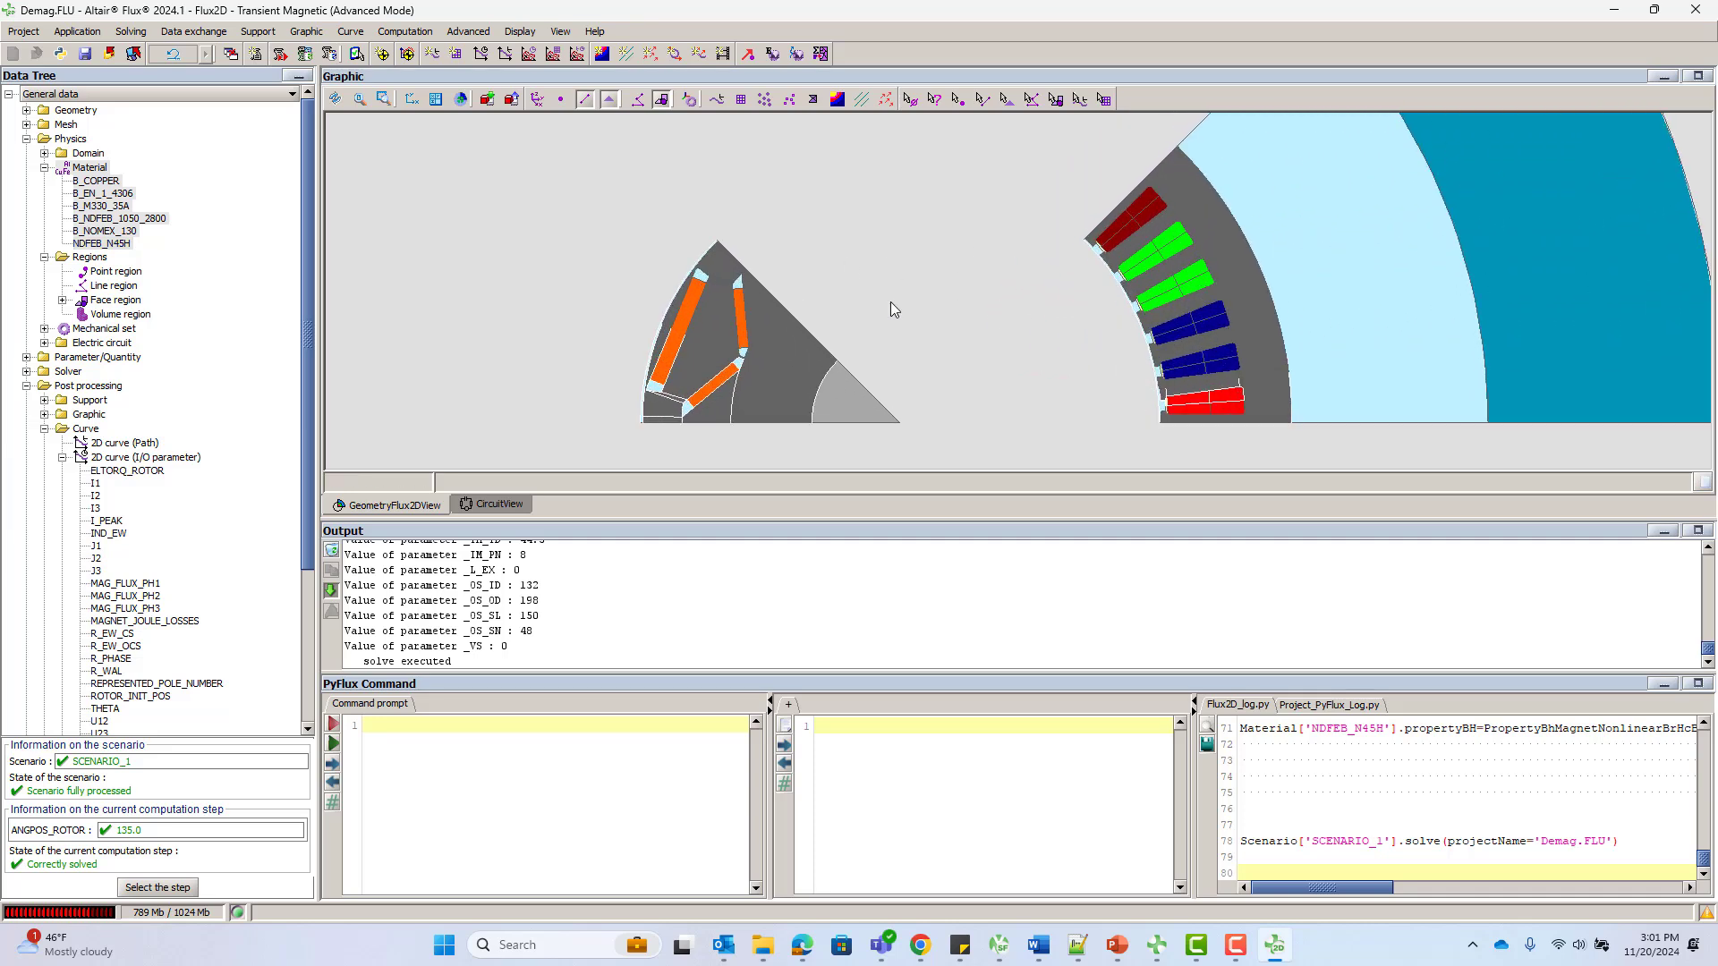
{"action": "left_click", "coordinate": [365, 41]}
{"action": "mouse_move", "coordinate": [384, 73]}
{"action": "left_click", "coordinate": [635, 71]}
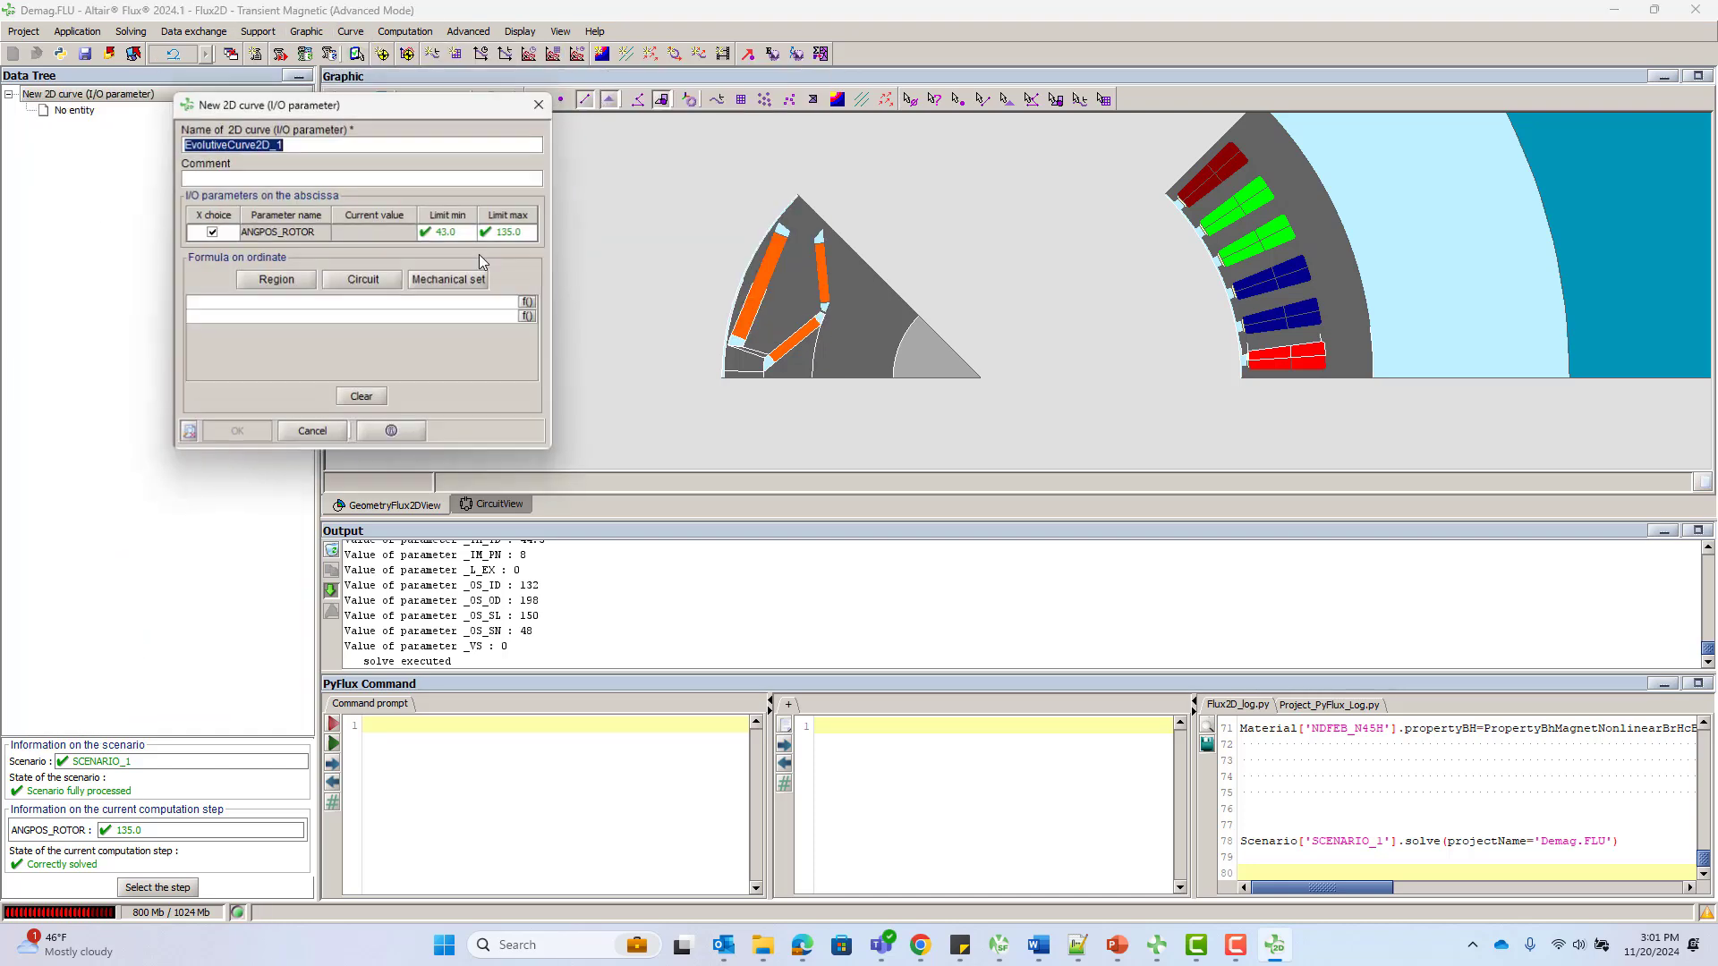
{"action": "left_click", "coordinate": [472, 233]}
{"action": "left_click", "coordinate": [456, 279]}
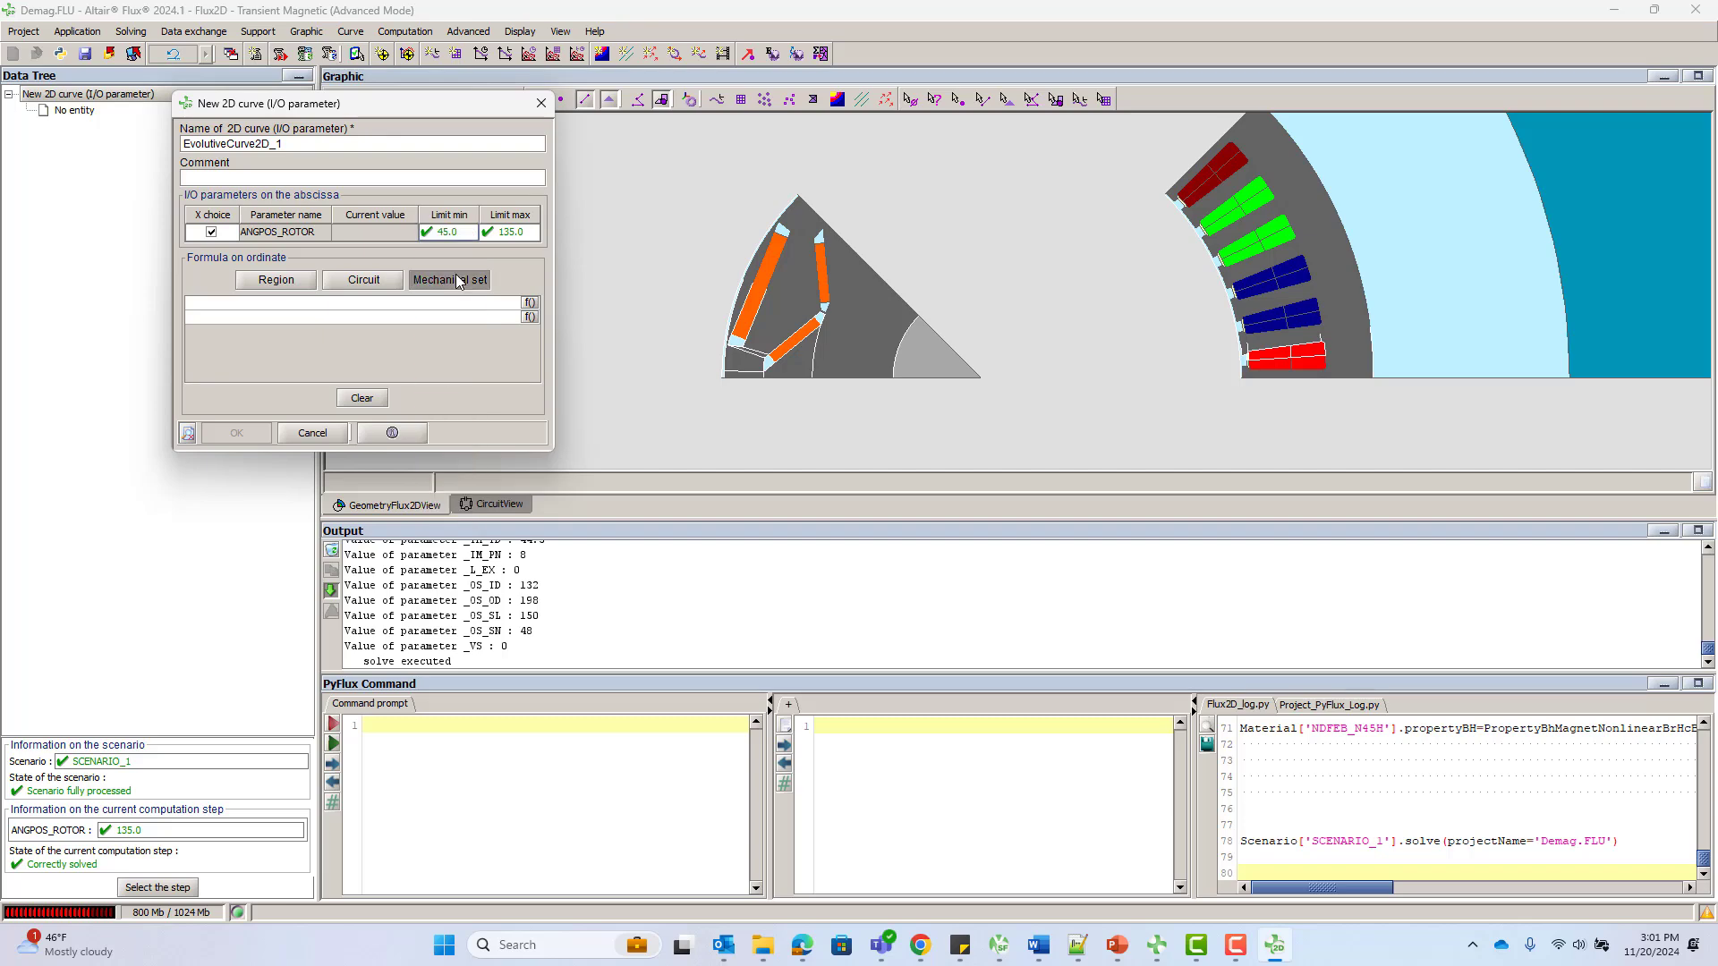
{"action": "left_click", "coordinate": [456, 280]}
{"action": "left_click", "coordinate": [643, 420]}
{"action": "left_click", "coordinate": [630, 680]}
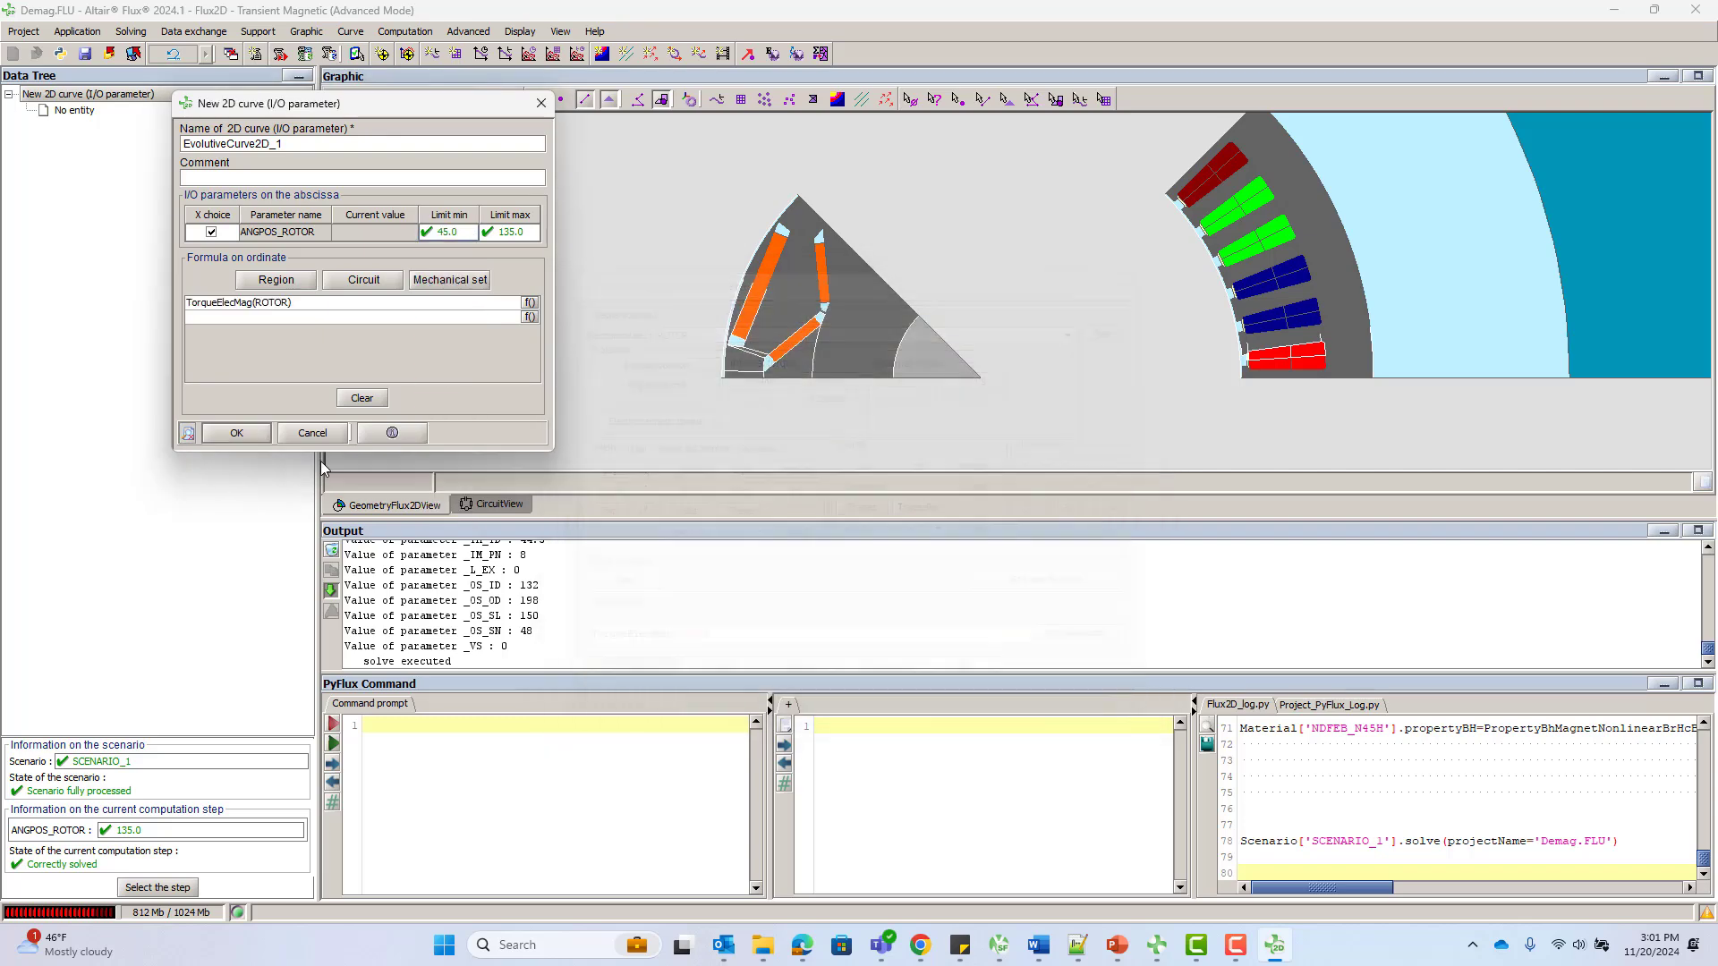
{"action": "left_click", "coordinate": [236, 433]}
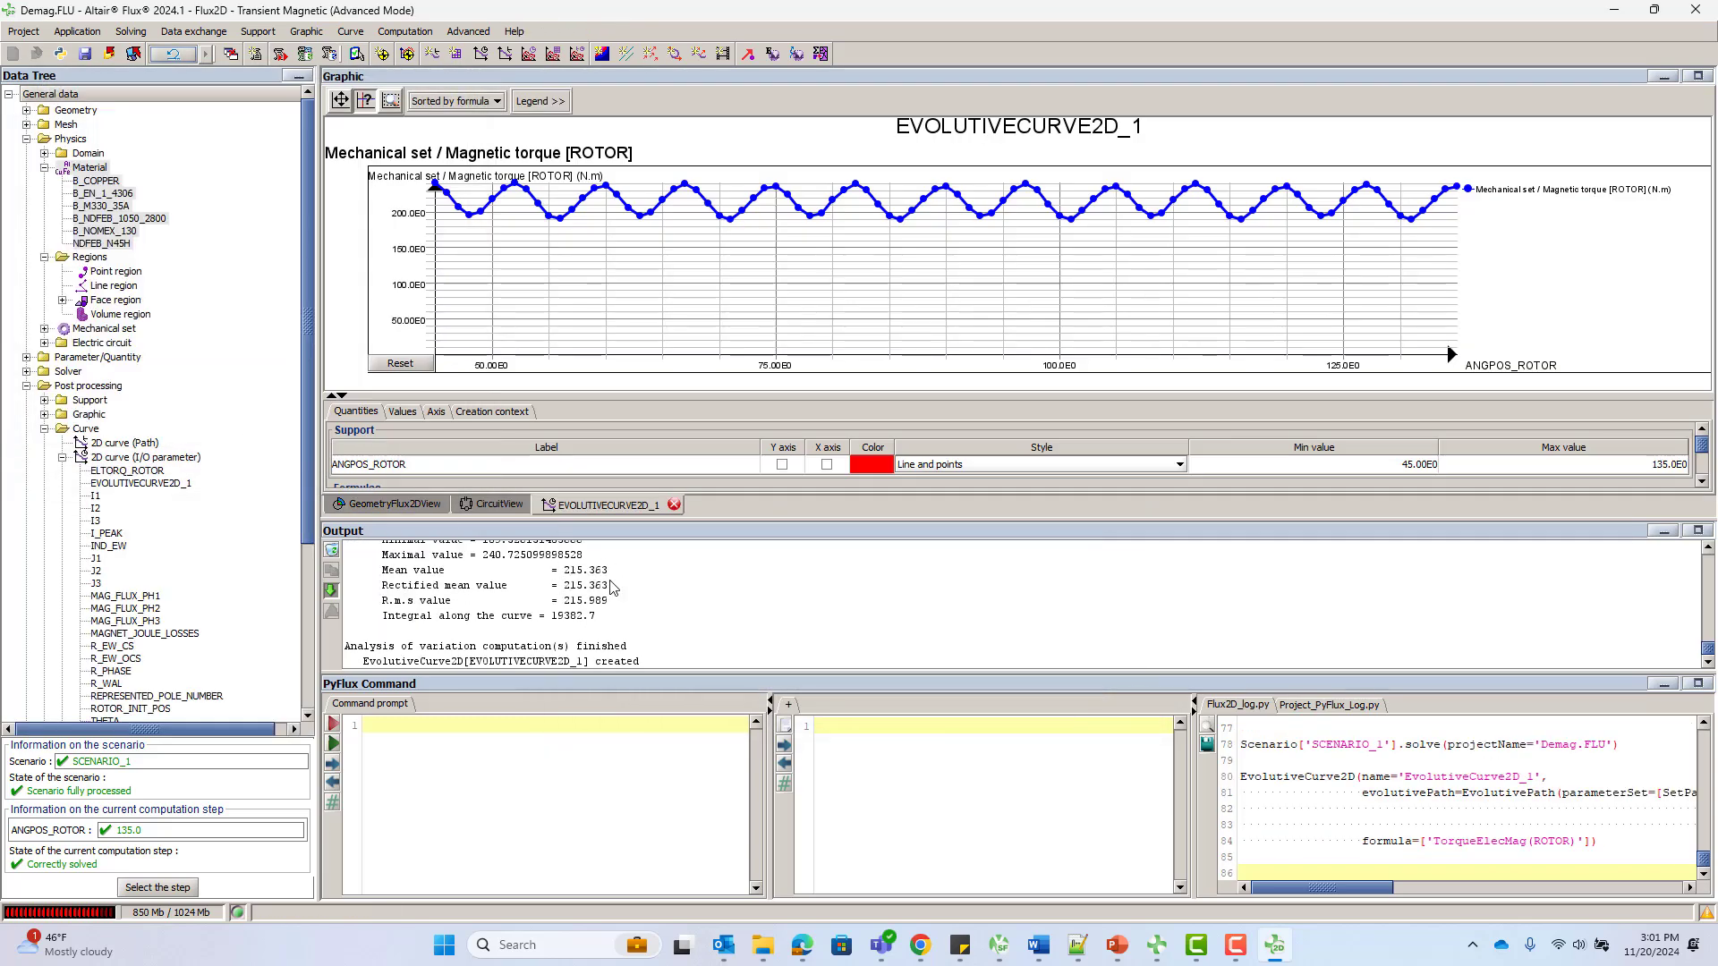
Import the Flux text file Torque_without_demag_considered.txt as a 2D I/O parameter curve
{"action": "left_click", "coordinate": [350, 32]}
{"action": "mouse_move", "coordinate": [447, 69]}
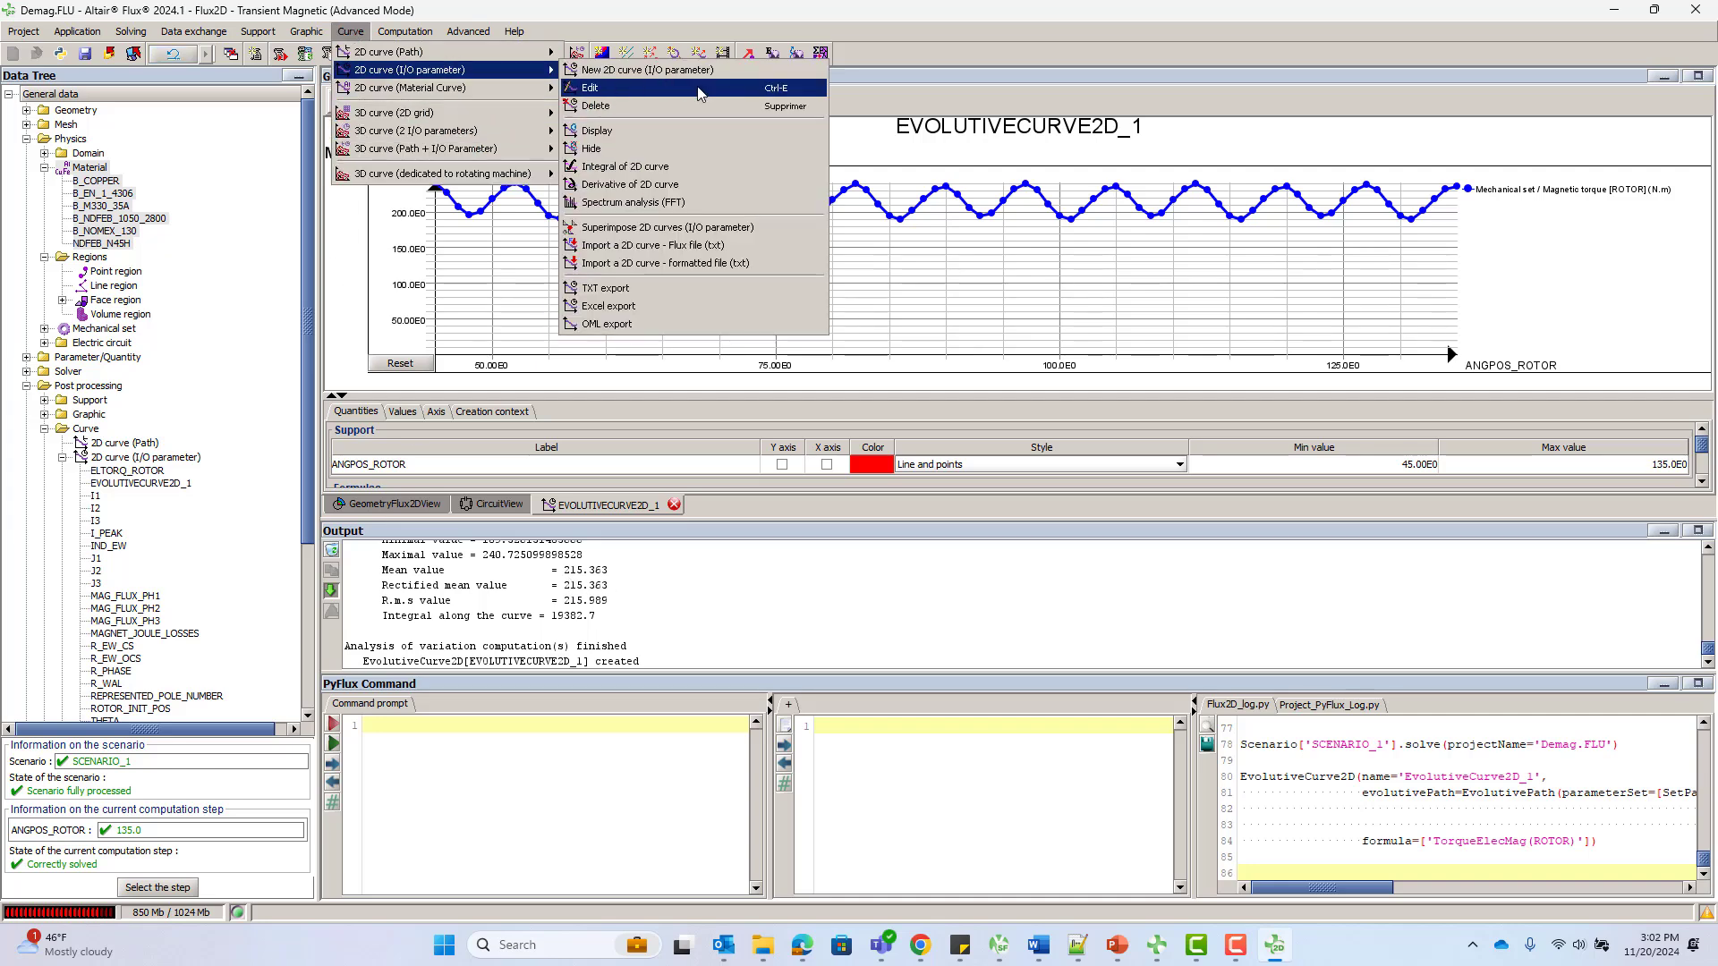
{"action": "left_click", "coordinate": [667, 246]}
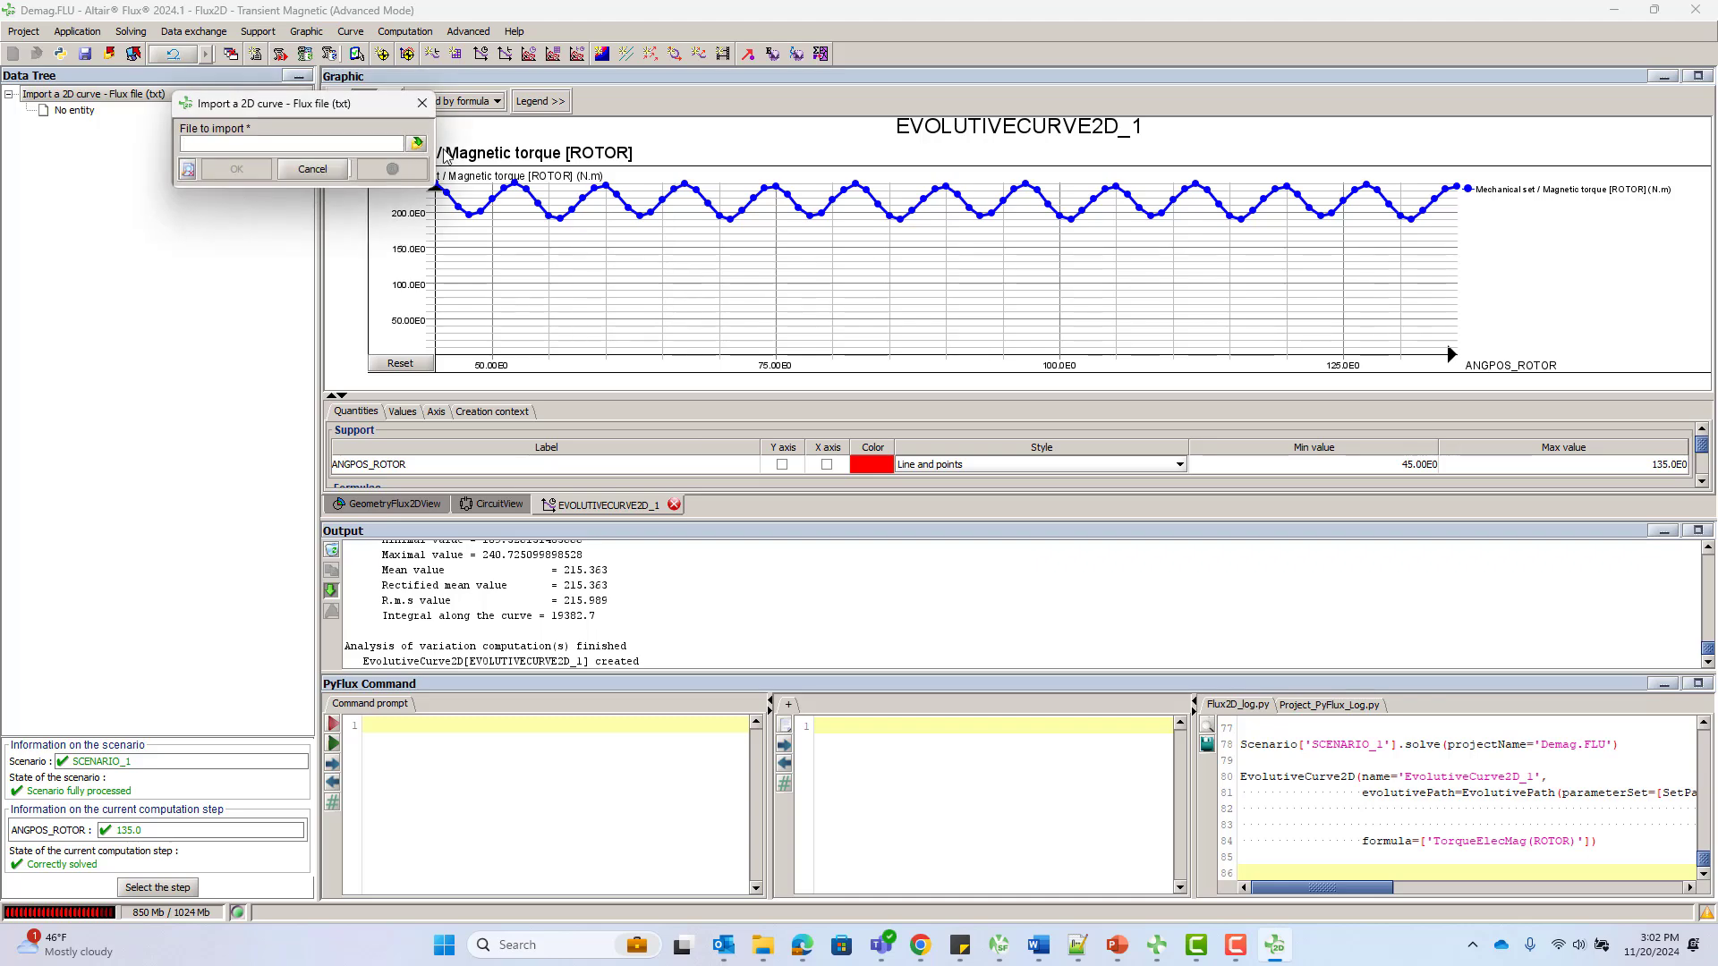
{"action": "left_click", "coordinate": [417, 143]}
{"action": "left_click", "coordinate": [721, 408]}
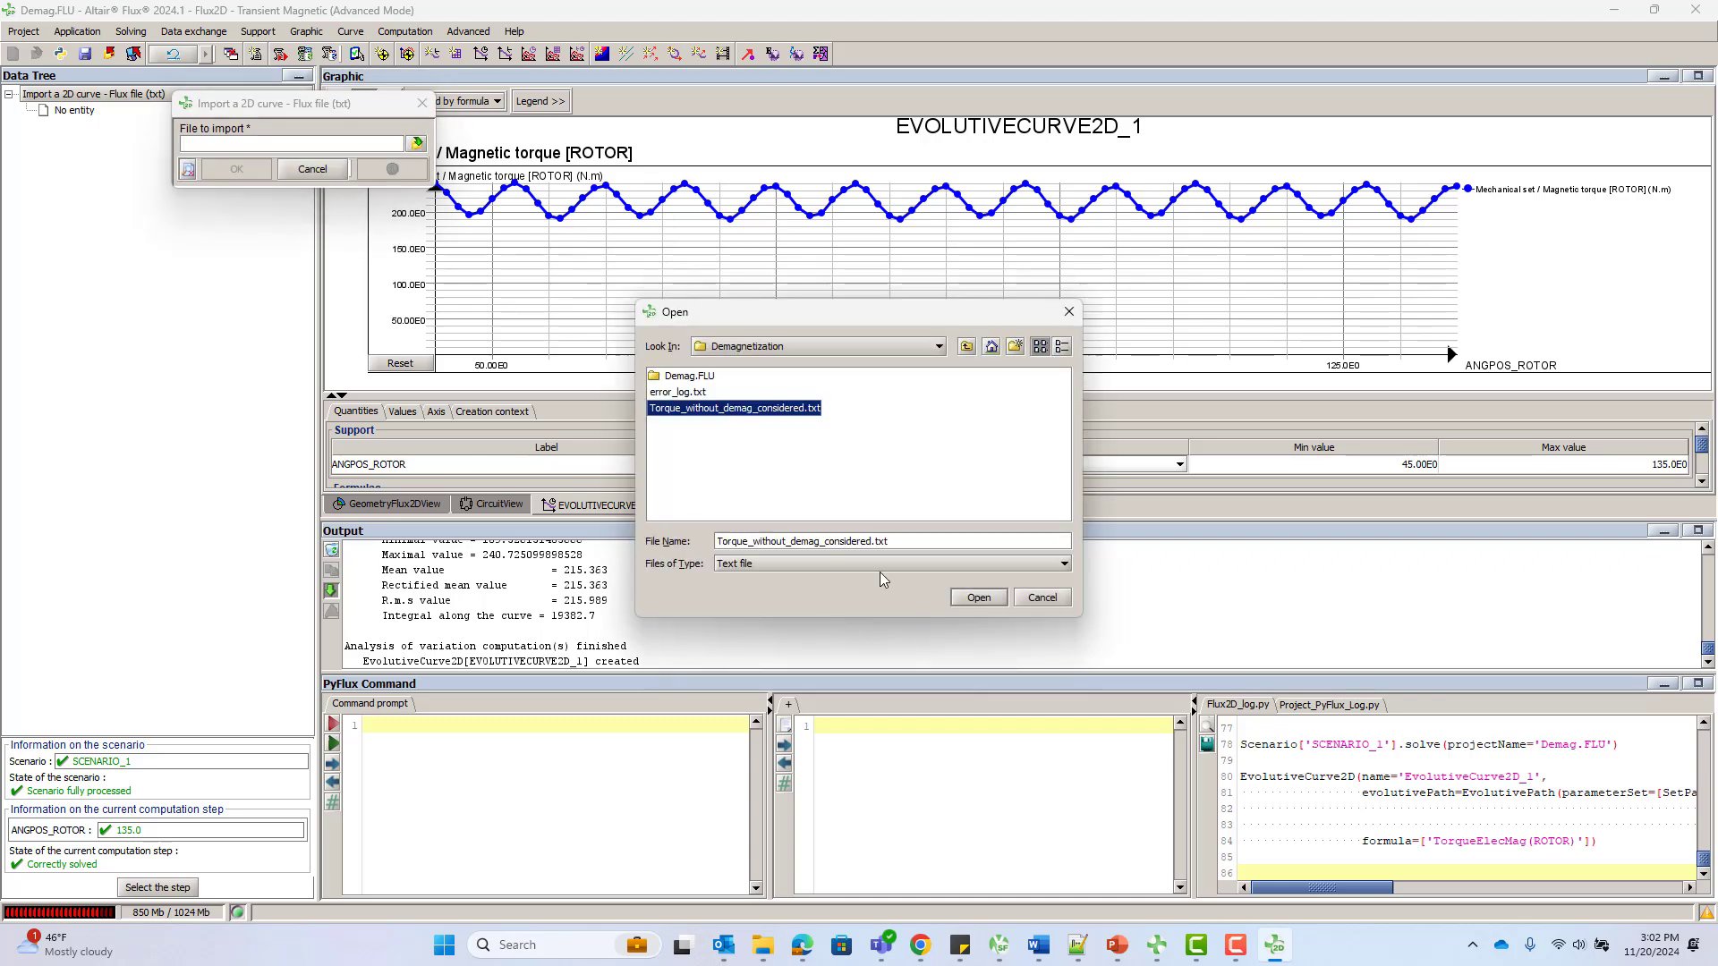
{"action": "left_click", "coordinate": [978, 598]}
{"action": "left_click", "coordinate": [237, 169]}
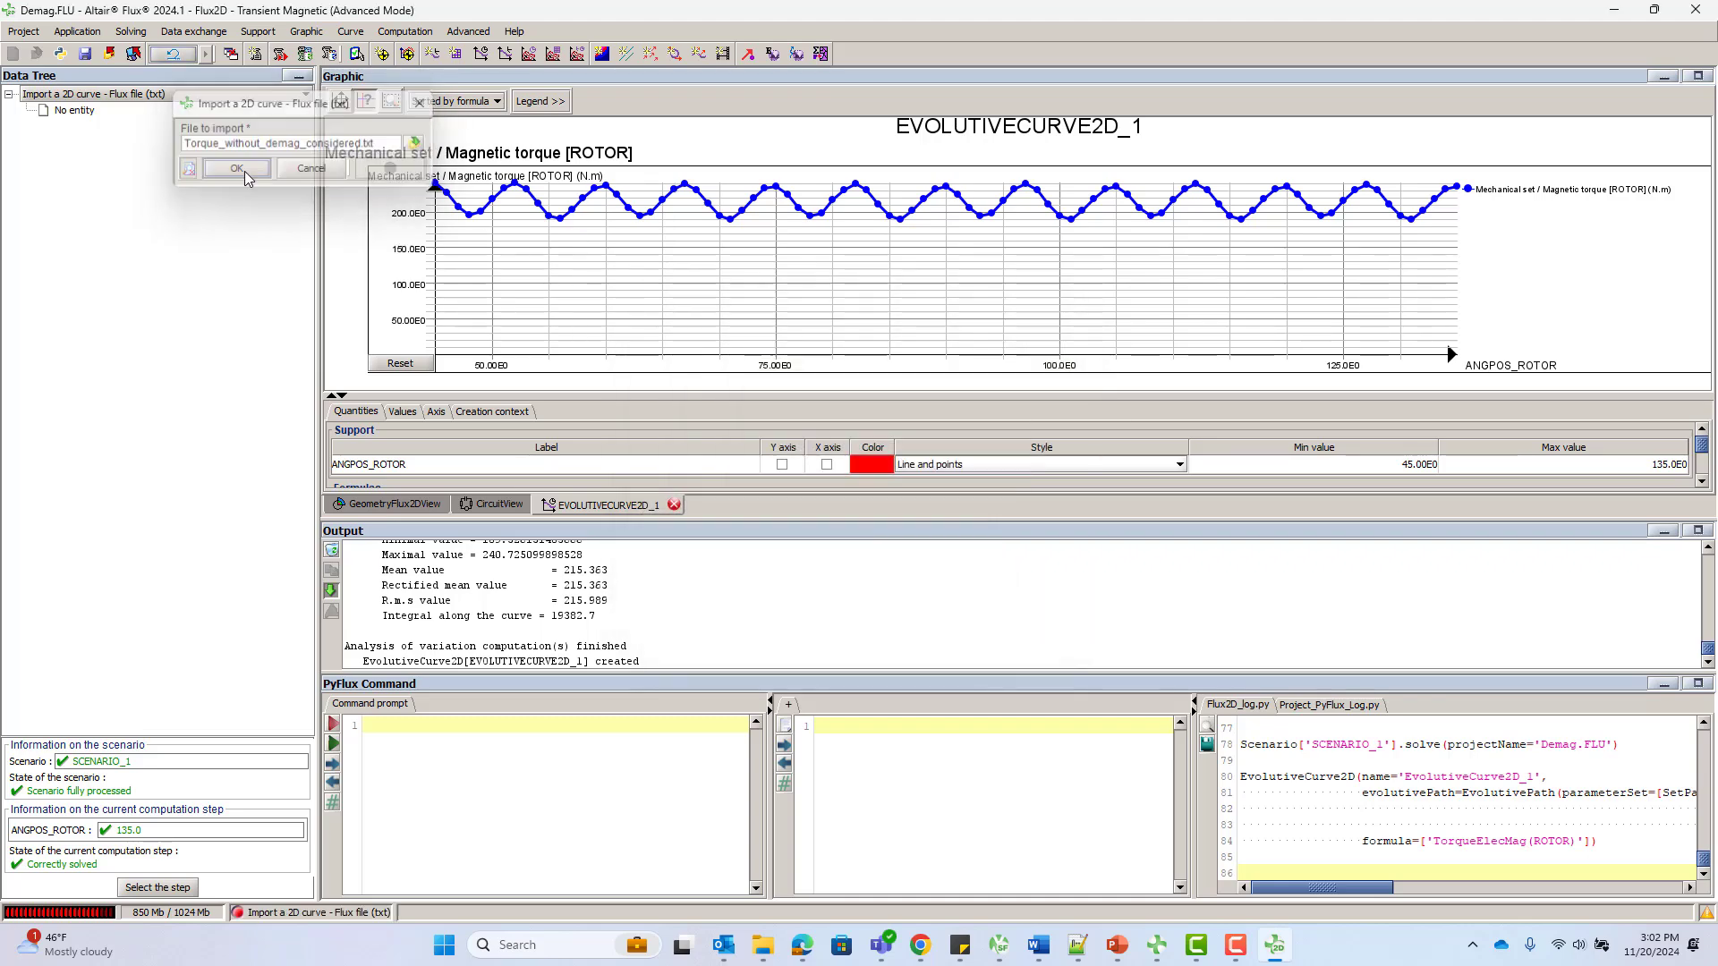
Superimpose EVOLUTIVECURVE2D_1 and EVOLUTIVECURVE2D_1_IMPORT_1 into a new curve named SuperimpositionCurve with linear interpolation
{"action": "left_click", "coordinate": [348, 34]}
{"action": "mouse_move", "coordinate": [421, 70]}
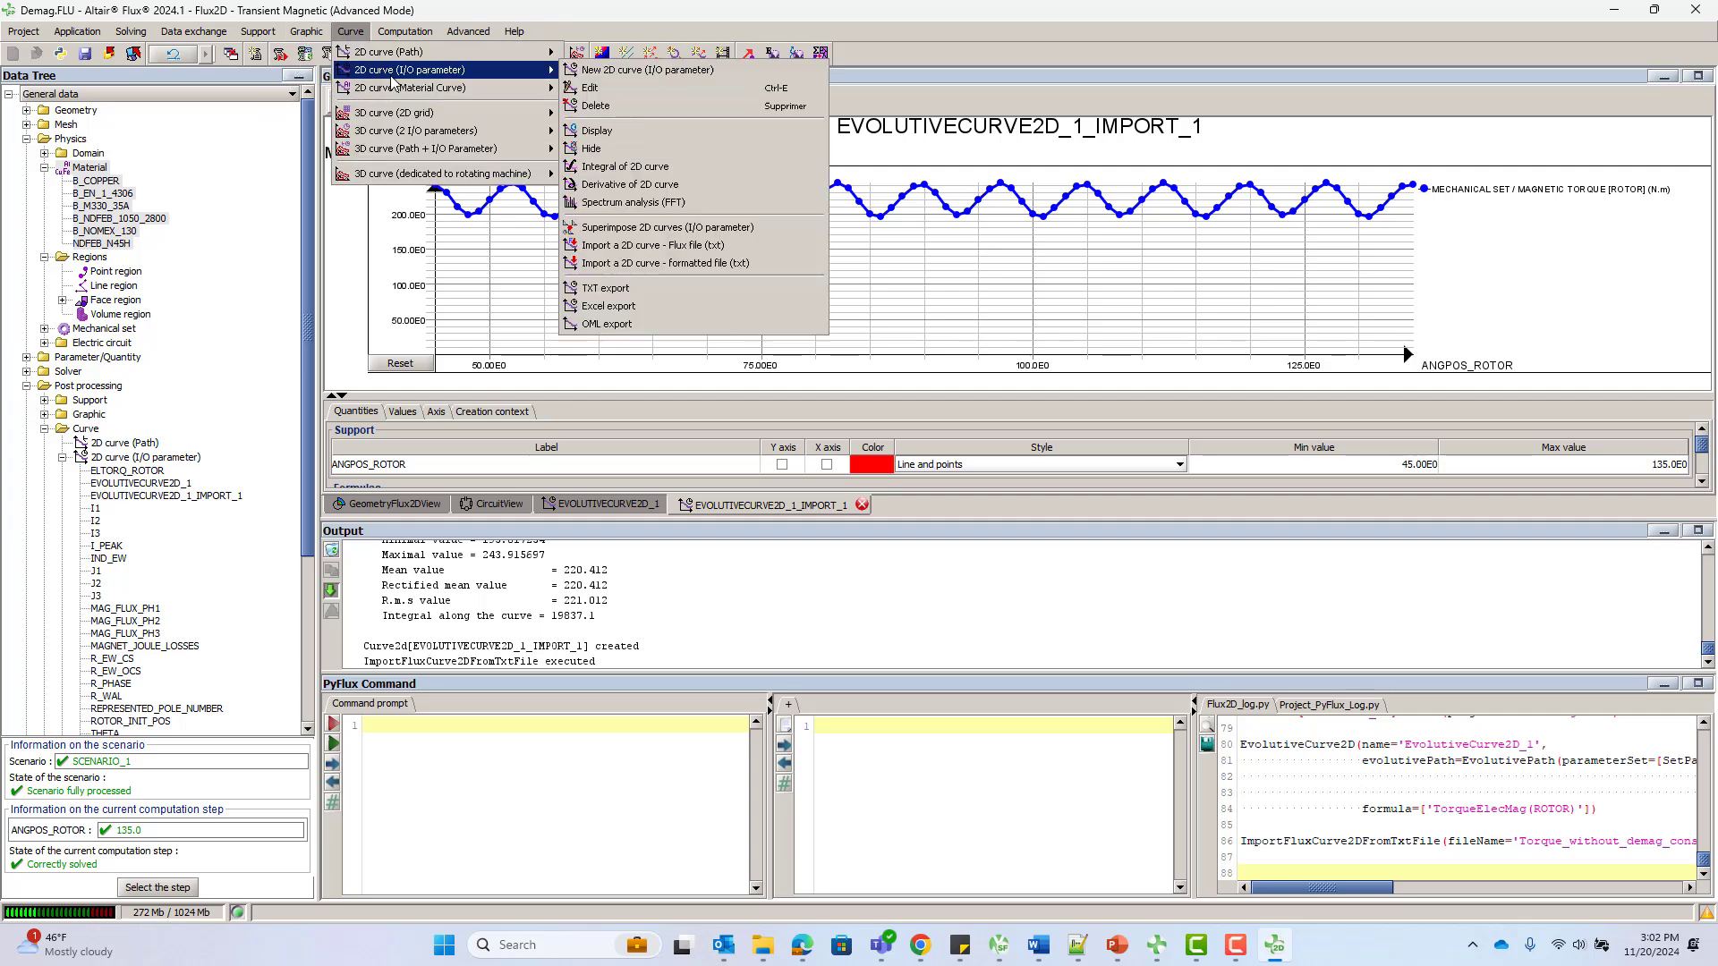
{"action": "left_click", "coordinate": [667, 227]}
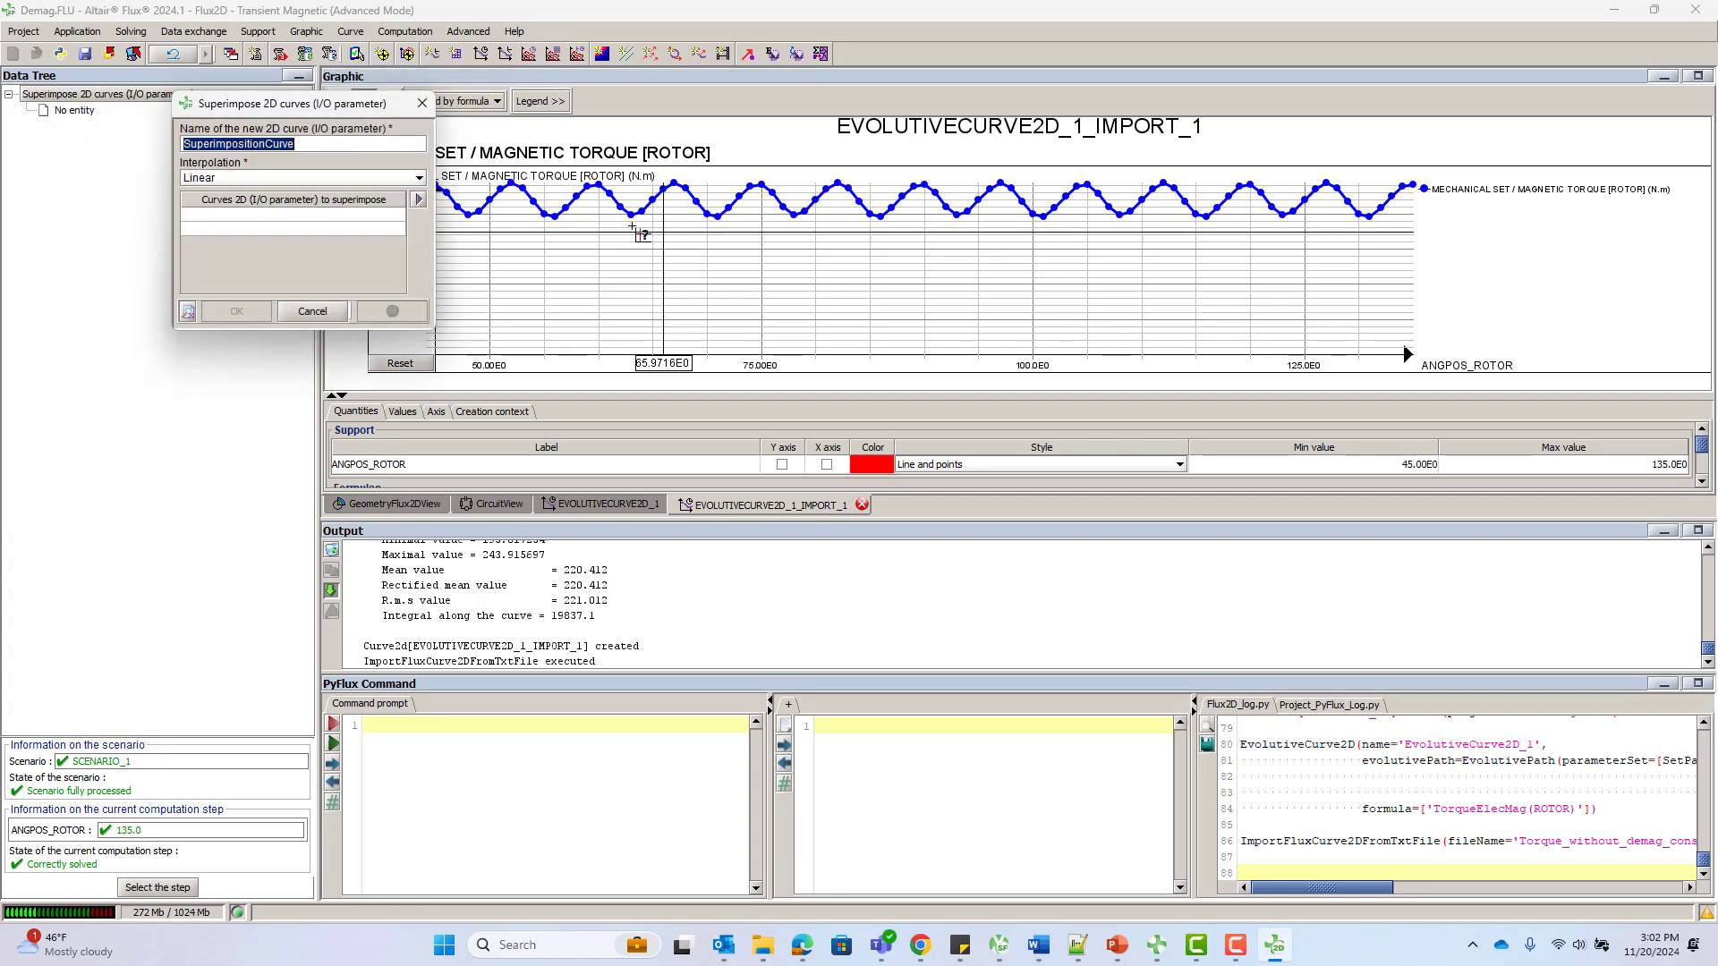
{"action": "left_click", "coordinate": [283, 222]}
{"action": "left_click", "coordinate": [268, 241]}
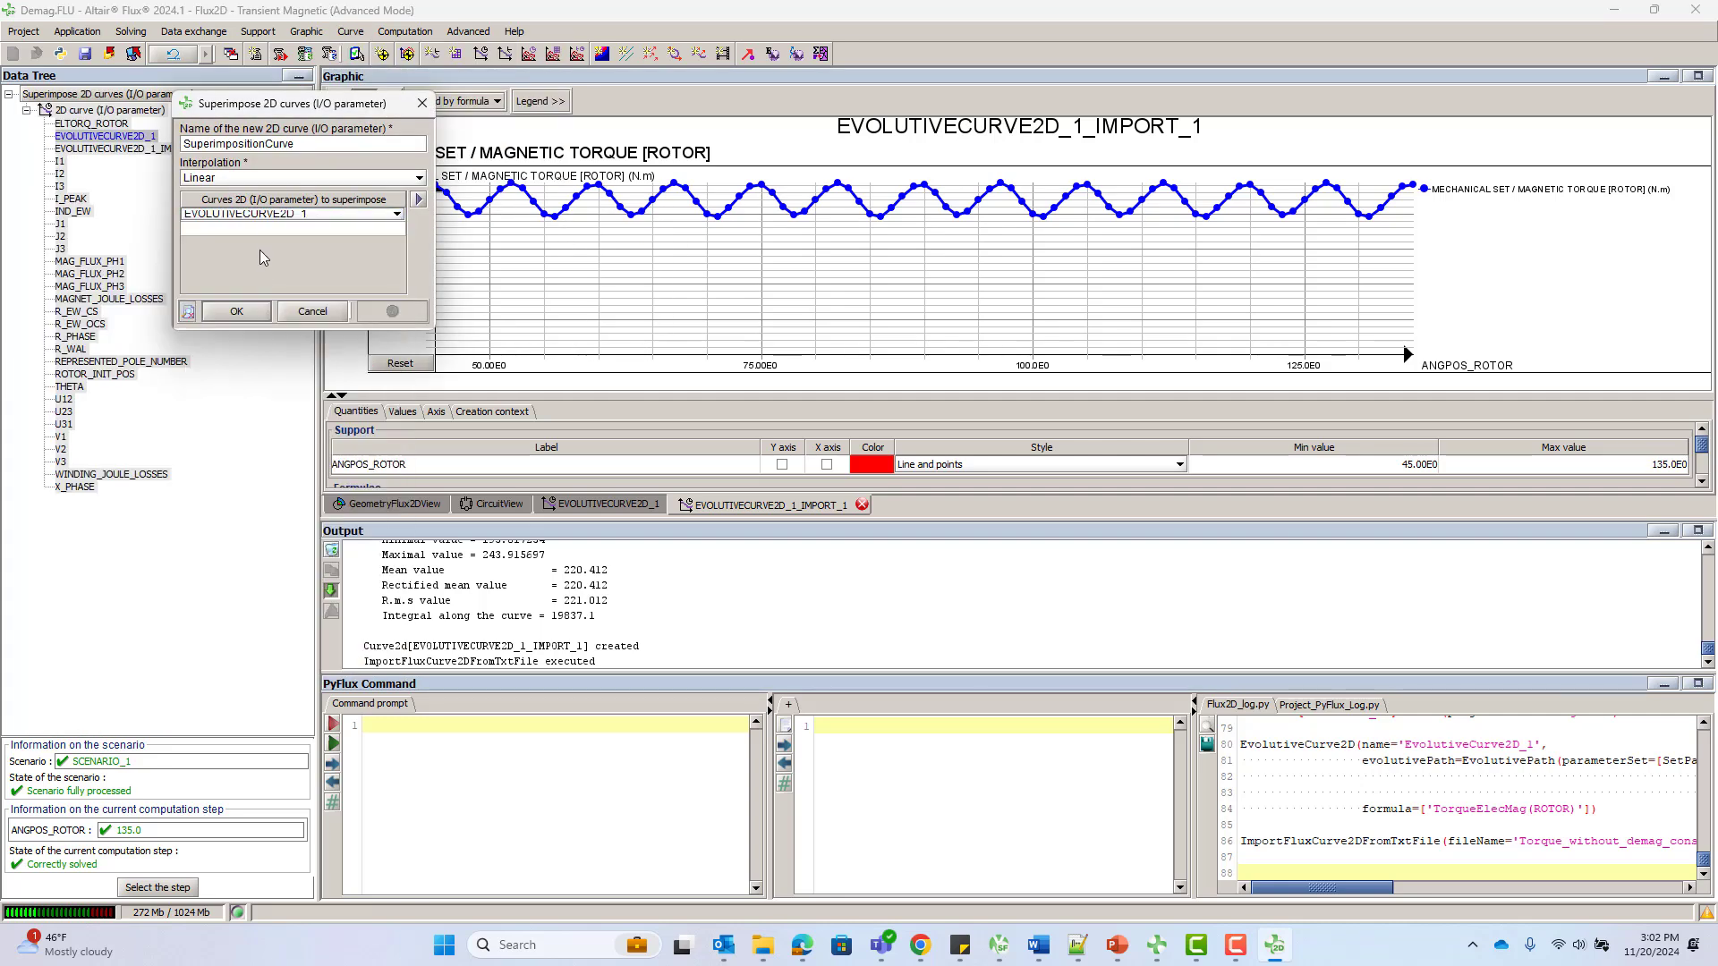
{"action": "left_click", "coordinate": [273, 229]}
{"action": "left_click", "coordinate": [276, 287]}
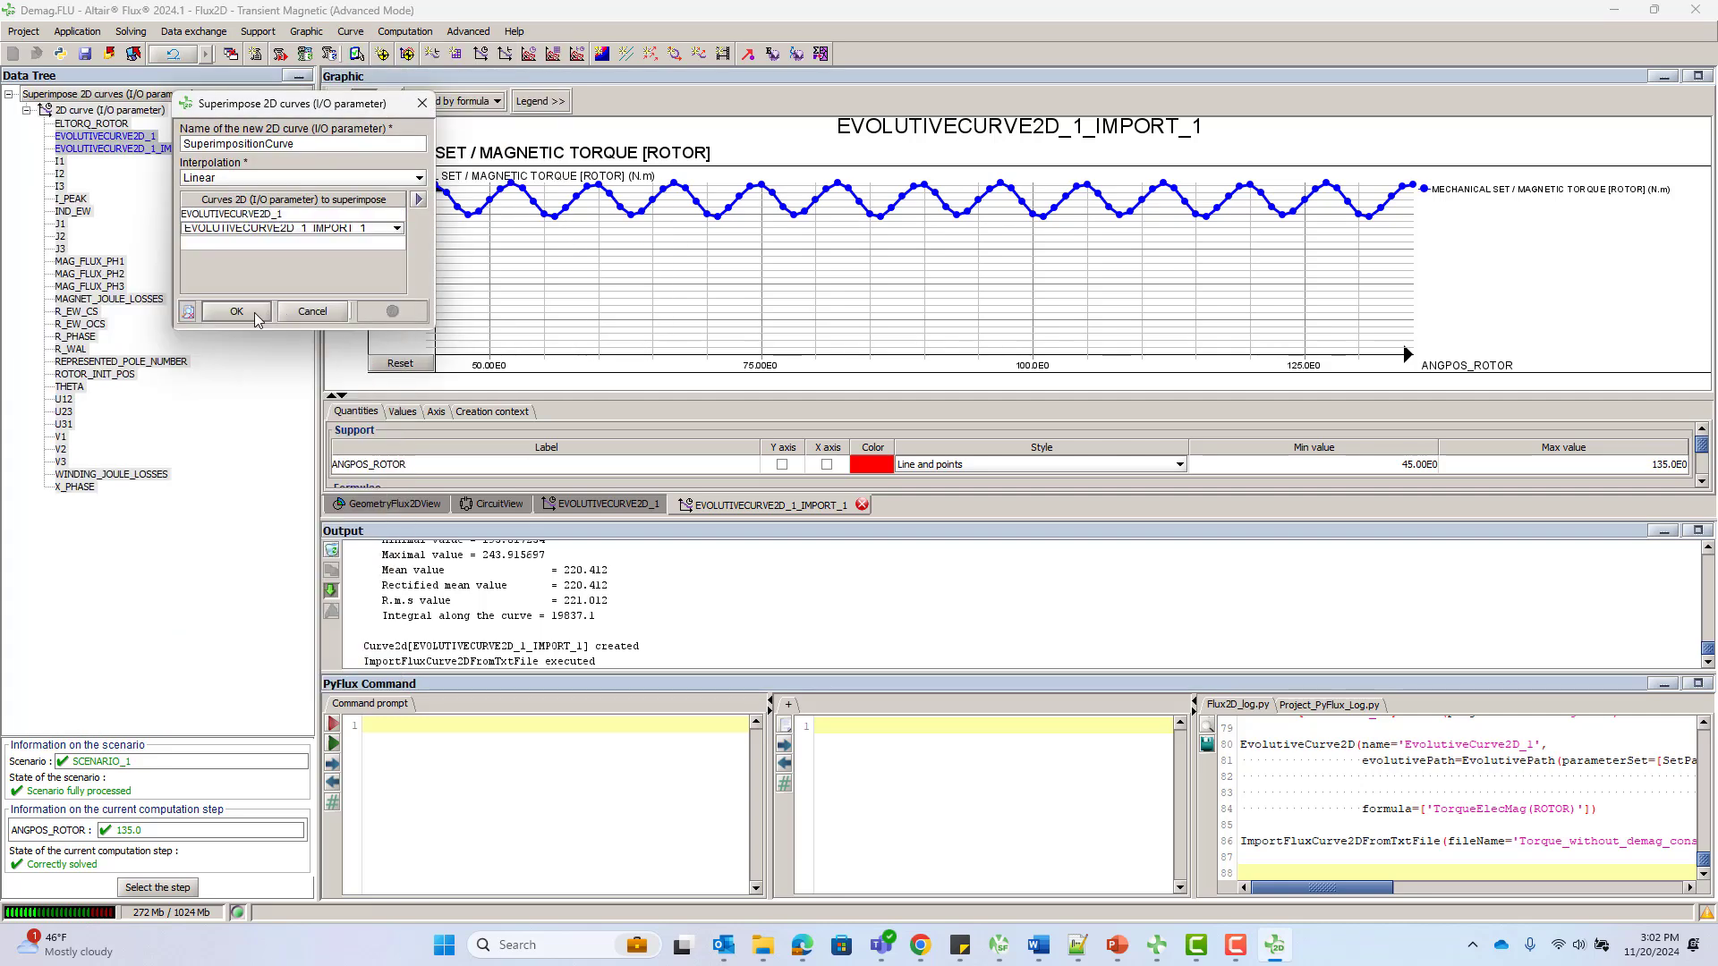
{"action": "left_click", "coordinate": [257, 314]}
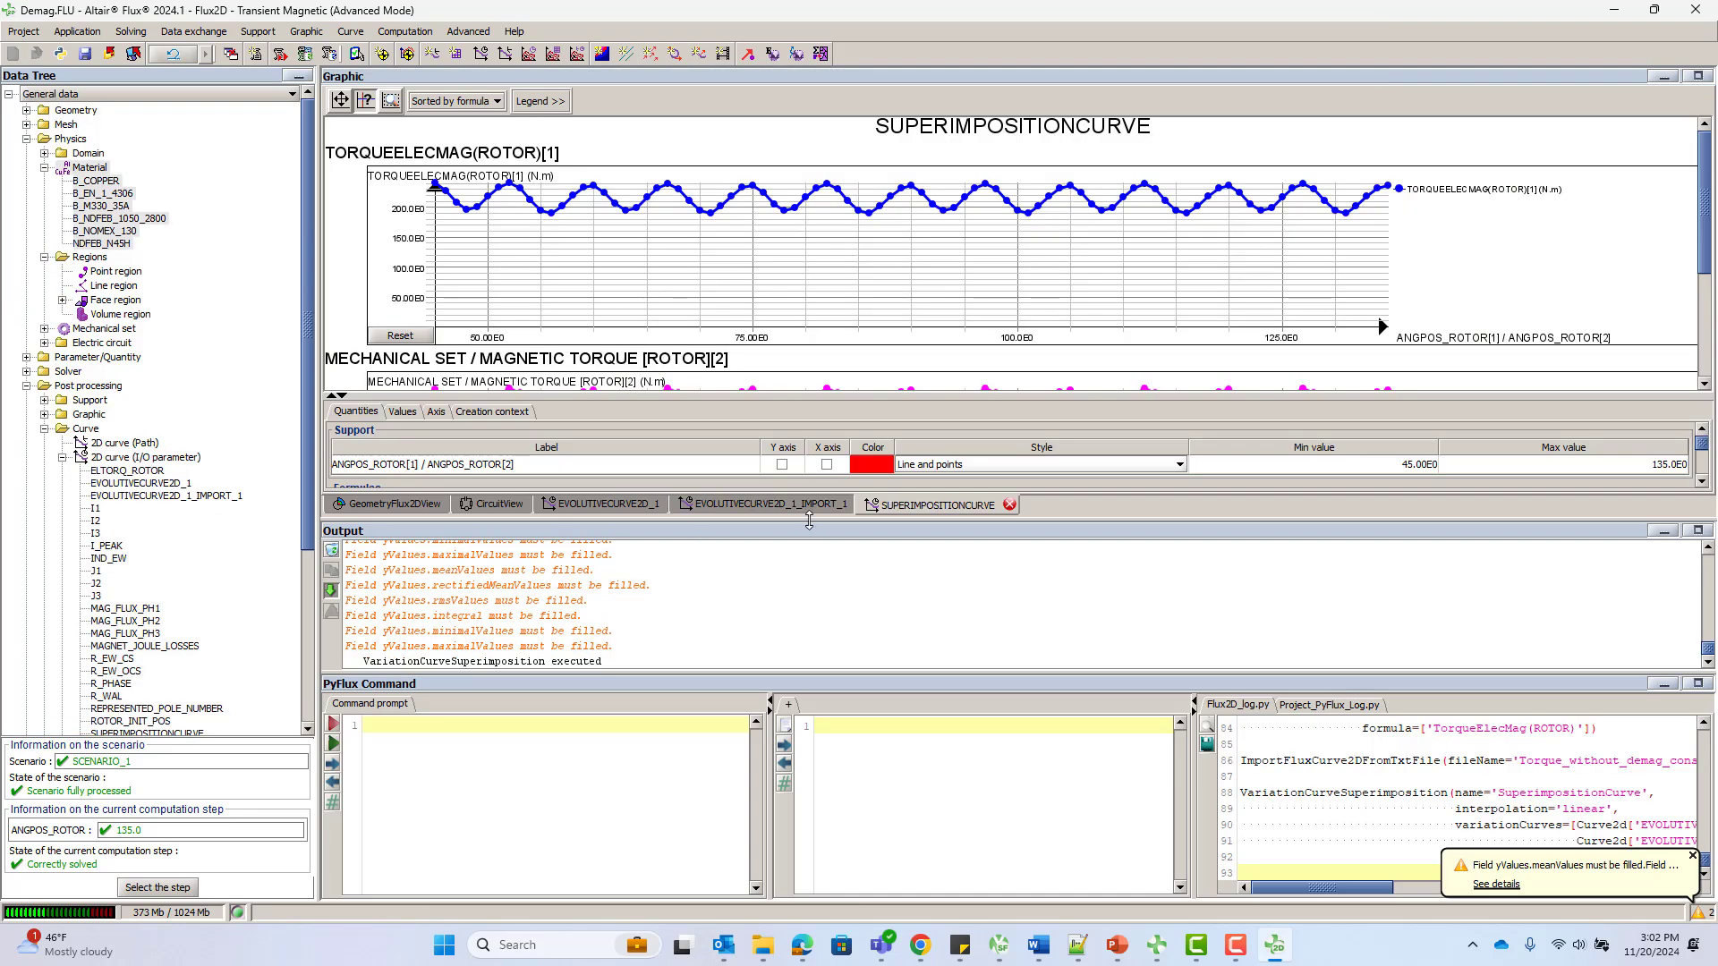
Overlay both torque curves in Absolute display mode, and resize the graph and output areas to compare curves and values
{"action": "left_click_drag", "start_coordinate": [809, 520], "coordinate": [809, 671]}
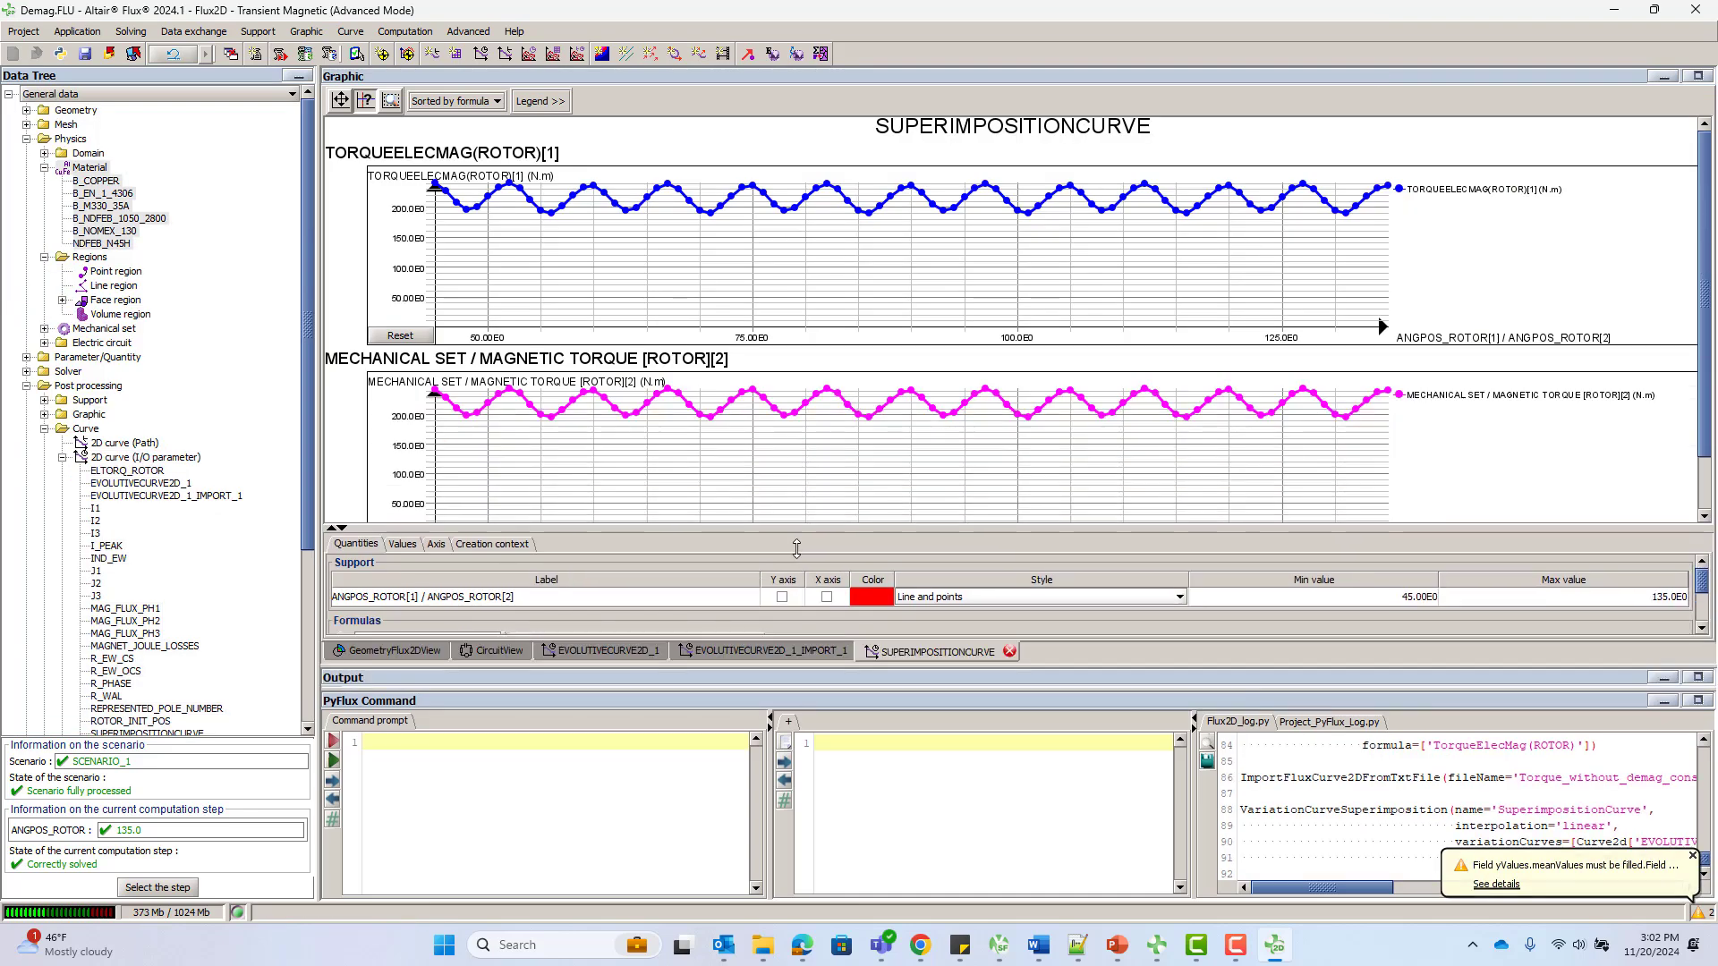
{"action": "left_click", "coordinate": [458, 101]}
{"action": "left_click", "coordinate": [459, 143]}
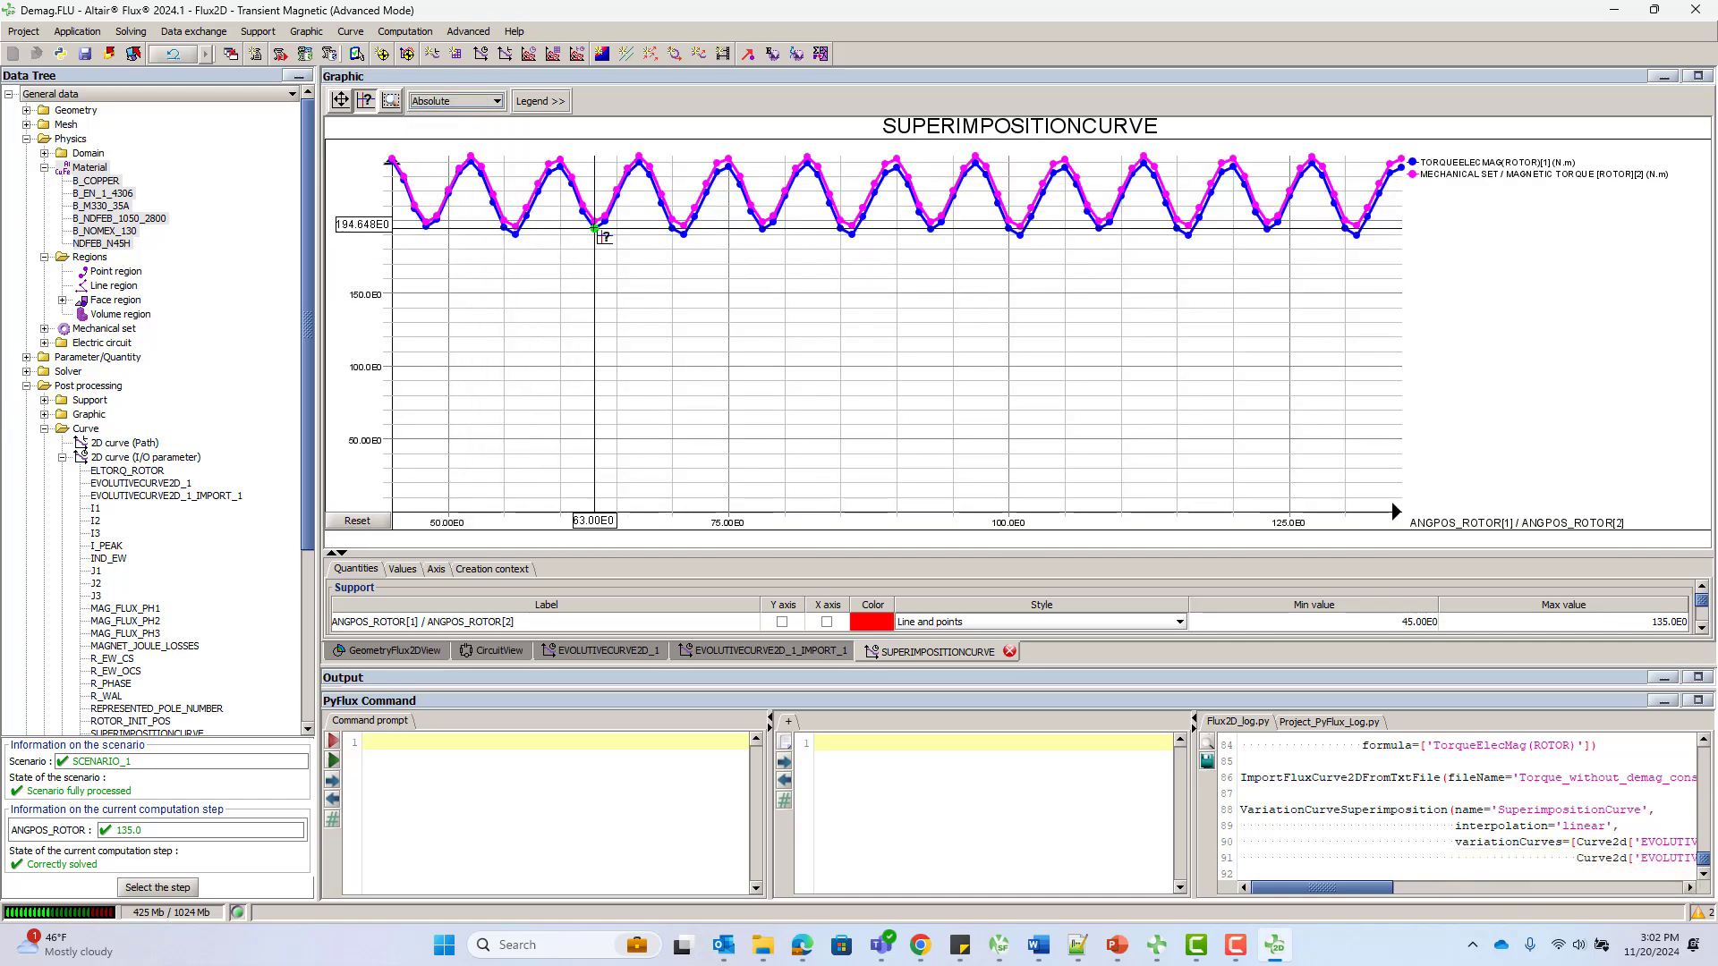
{"action": "left_click_drag", "start_coordinate": [817, 553], "coordinate": [817, 449]}
{"action": "left_click_drag", "start_coordinate": [808, 668], "coordinate": [821, 597]}
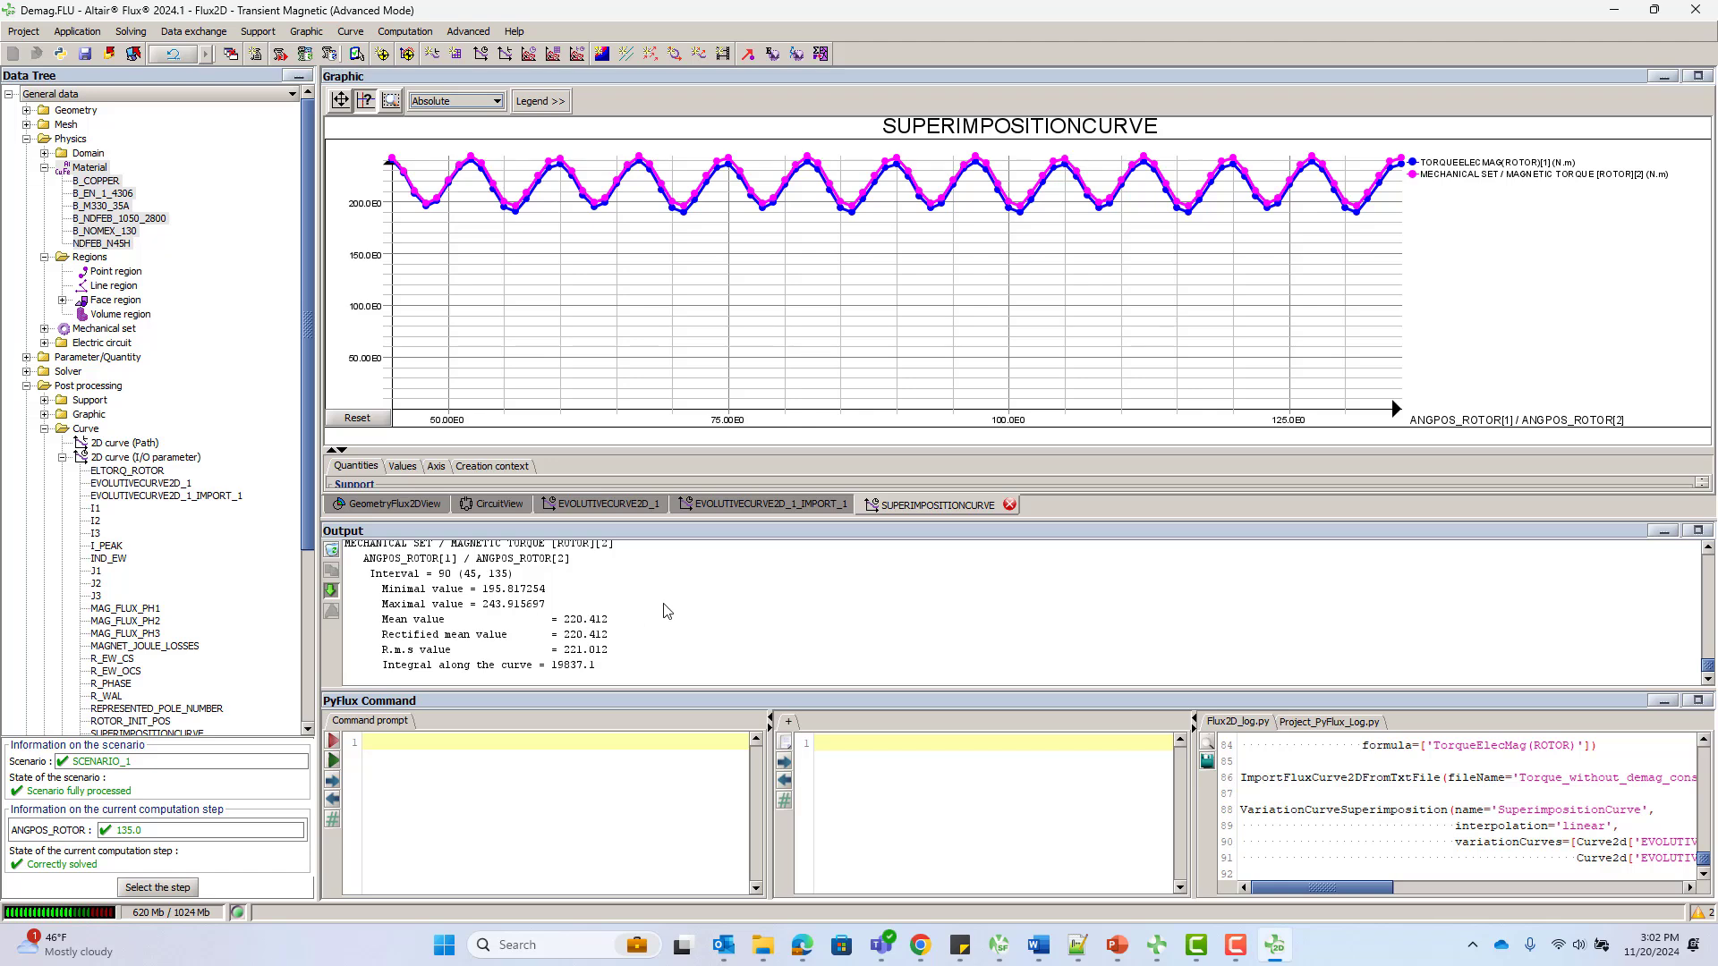
Review the output statistics of both superimposed torque curves, and examine the minimum remanence isovalues on the rotor magnets in the geometry view
{"action": "scroll", "coordinate": [666, 611], "scroll_direction": "up", "scroll_amount": 3}
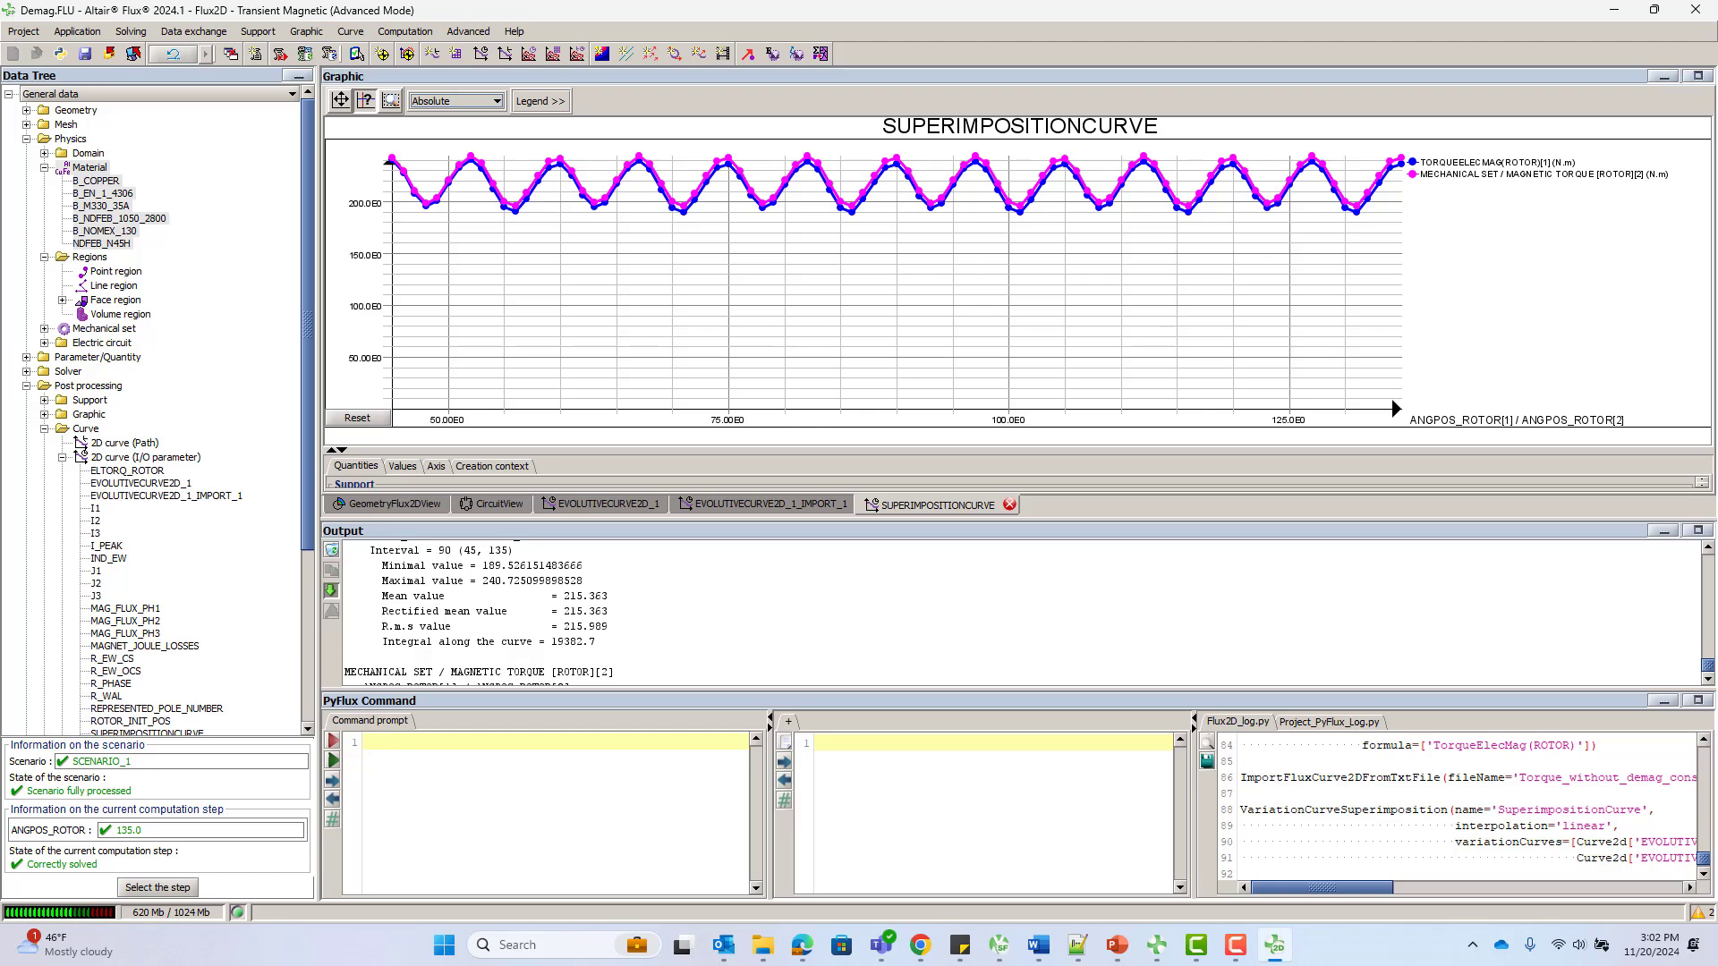
{"action": "left_click", "coordinate": [424, 506]}
{"action": "scroll", "coordinate": [456, 350], "scroll_direction": "up", "scroll_amount": 1}
{"action": "left_click_drag", "start_coordinate": [622, 345], "coordinate": [678, 330]}
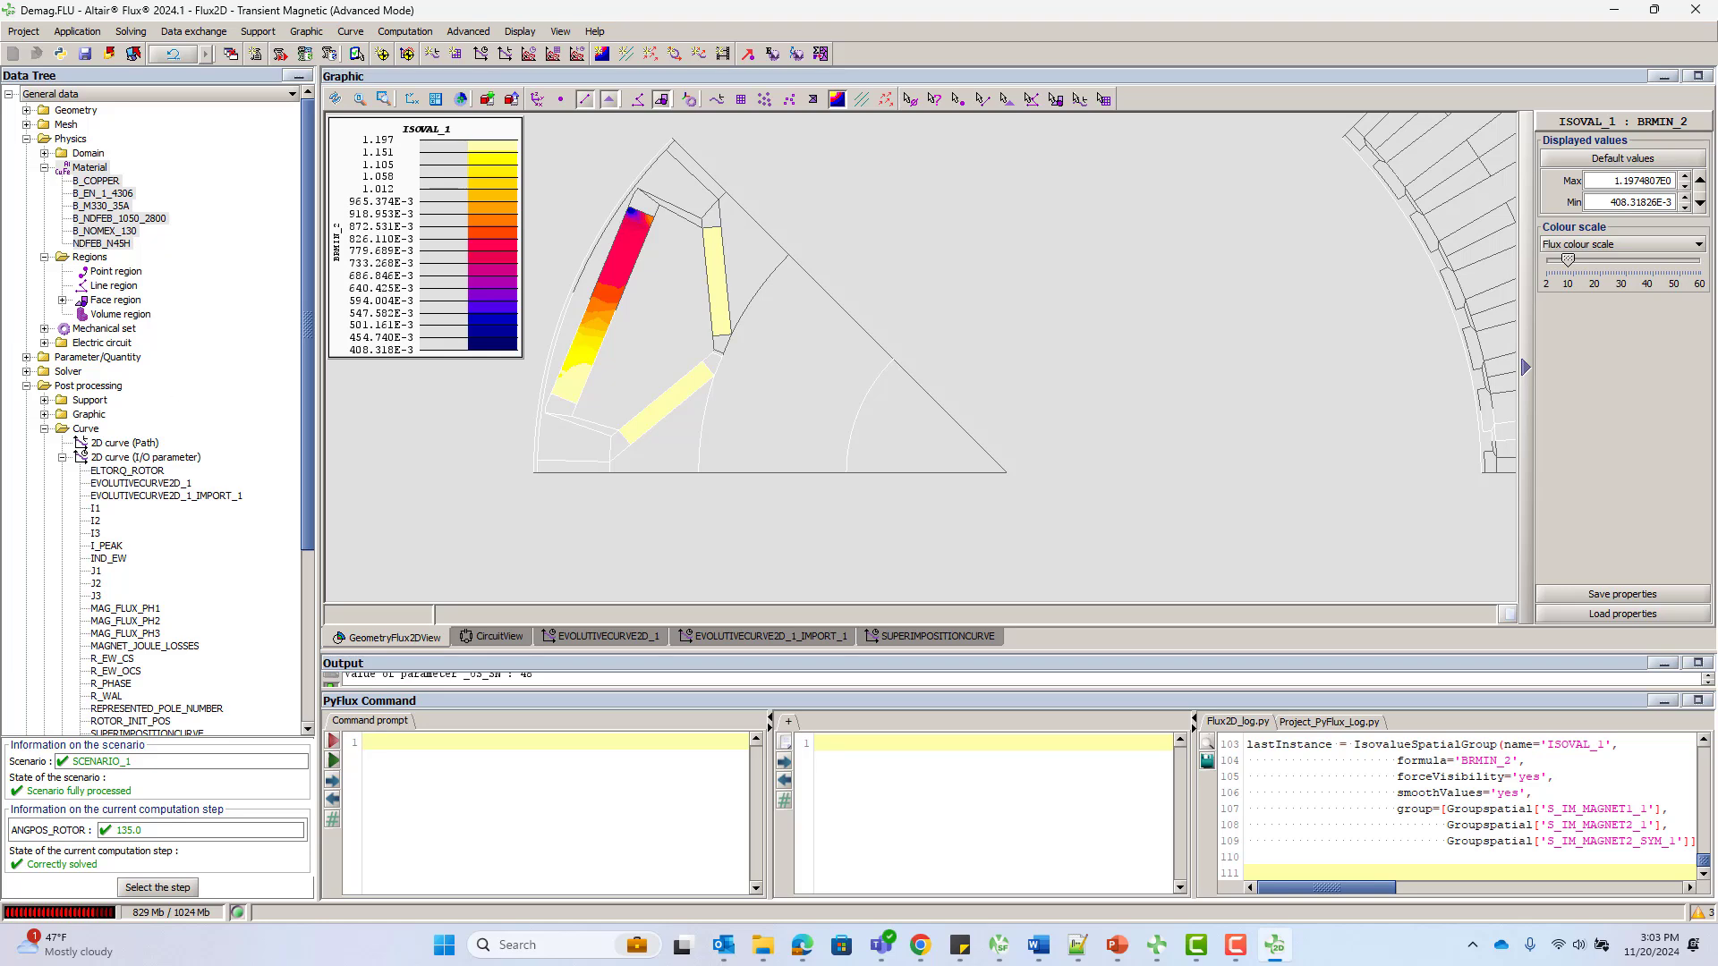
{"action": "left_click", "coordinate": [212, 39]}
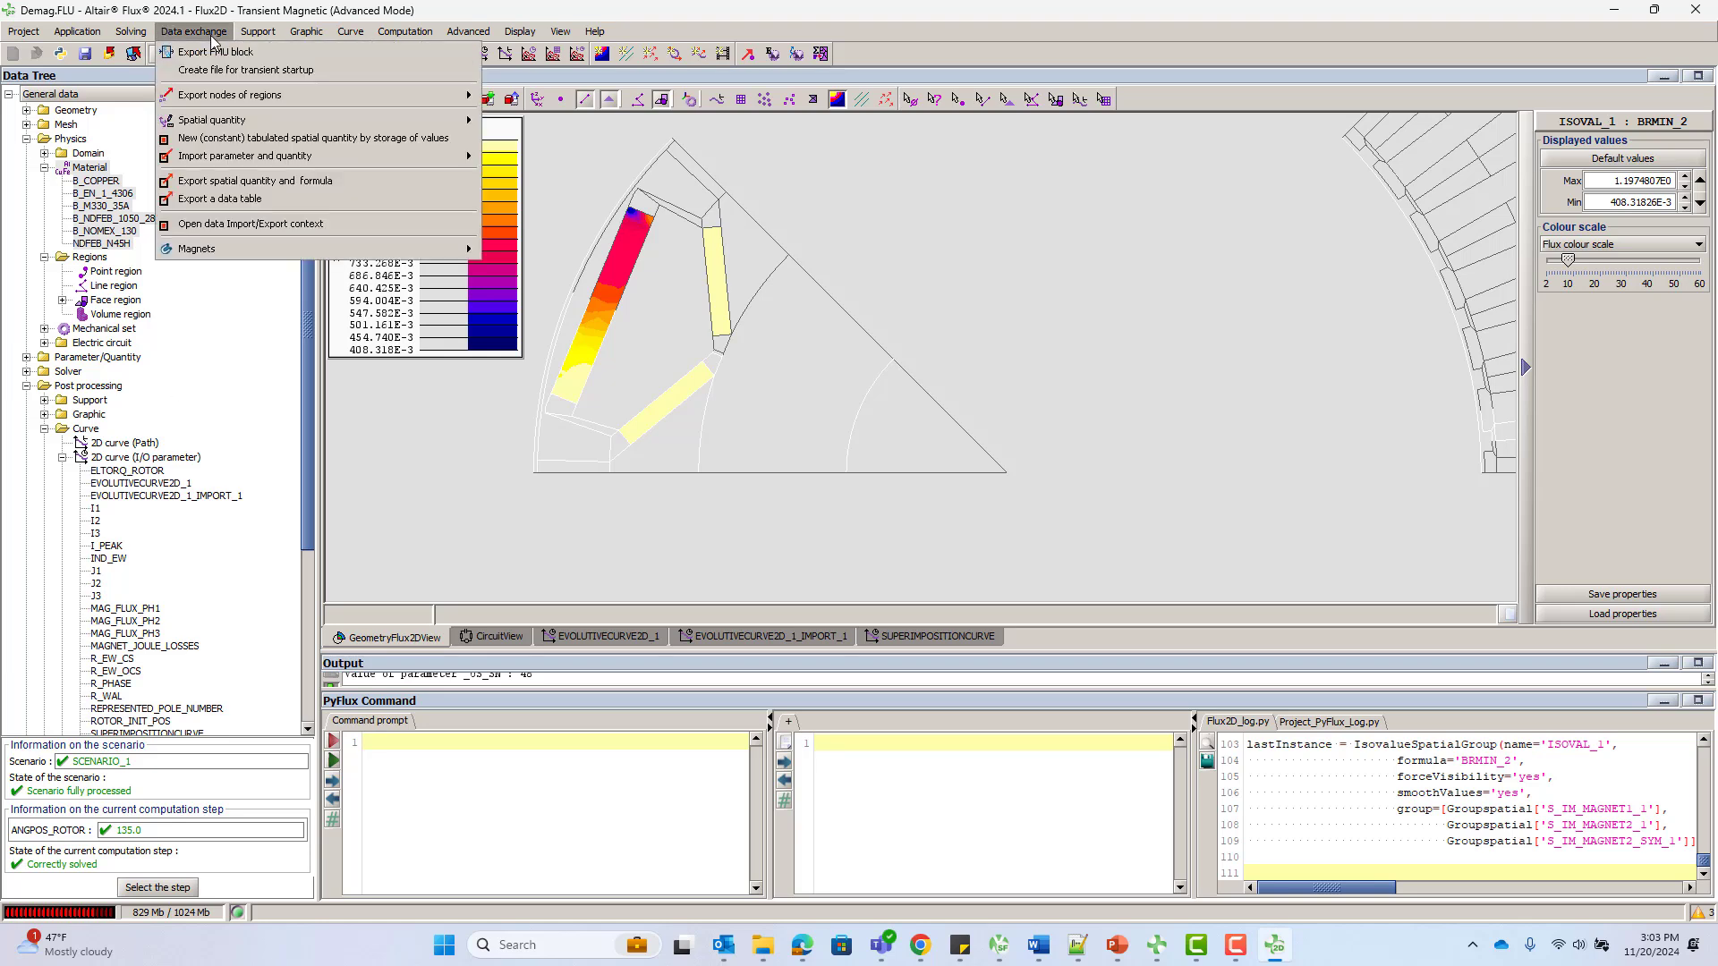
{"action": "mouse_move", "coordinate": [167, 255]}
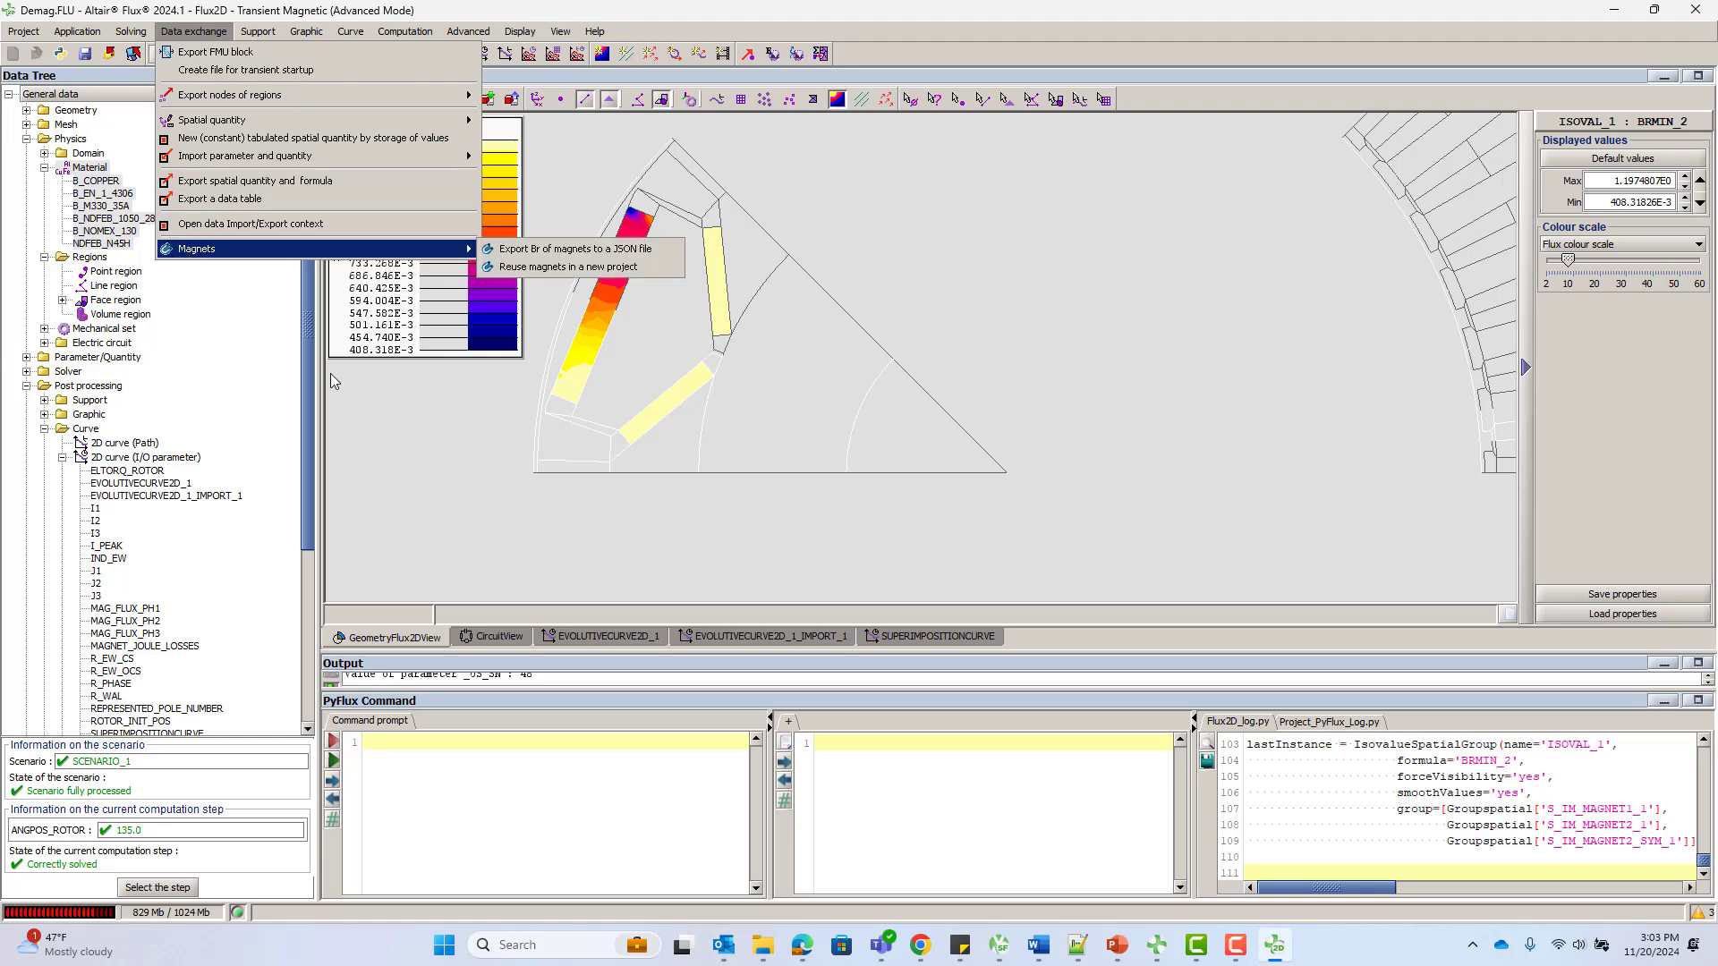
{"action": "left_click", "coordinate": [400, 402]}
Export the Br of the NDFEB_N45H magnets to a JSON file named Demag_mat
{"action": "left_click", "coordinate": [205, 36]}
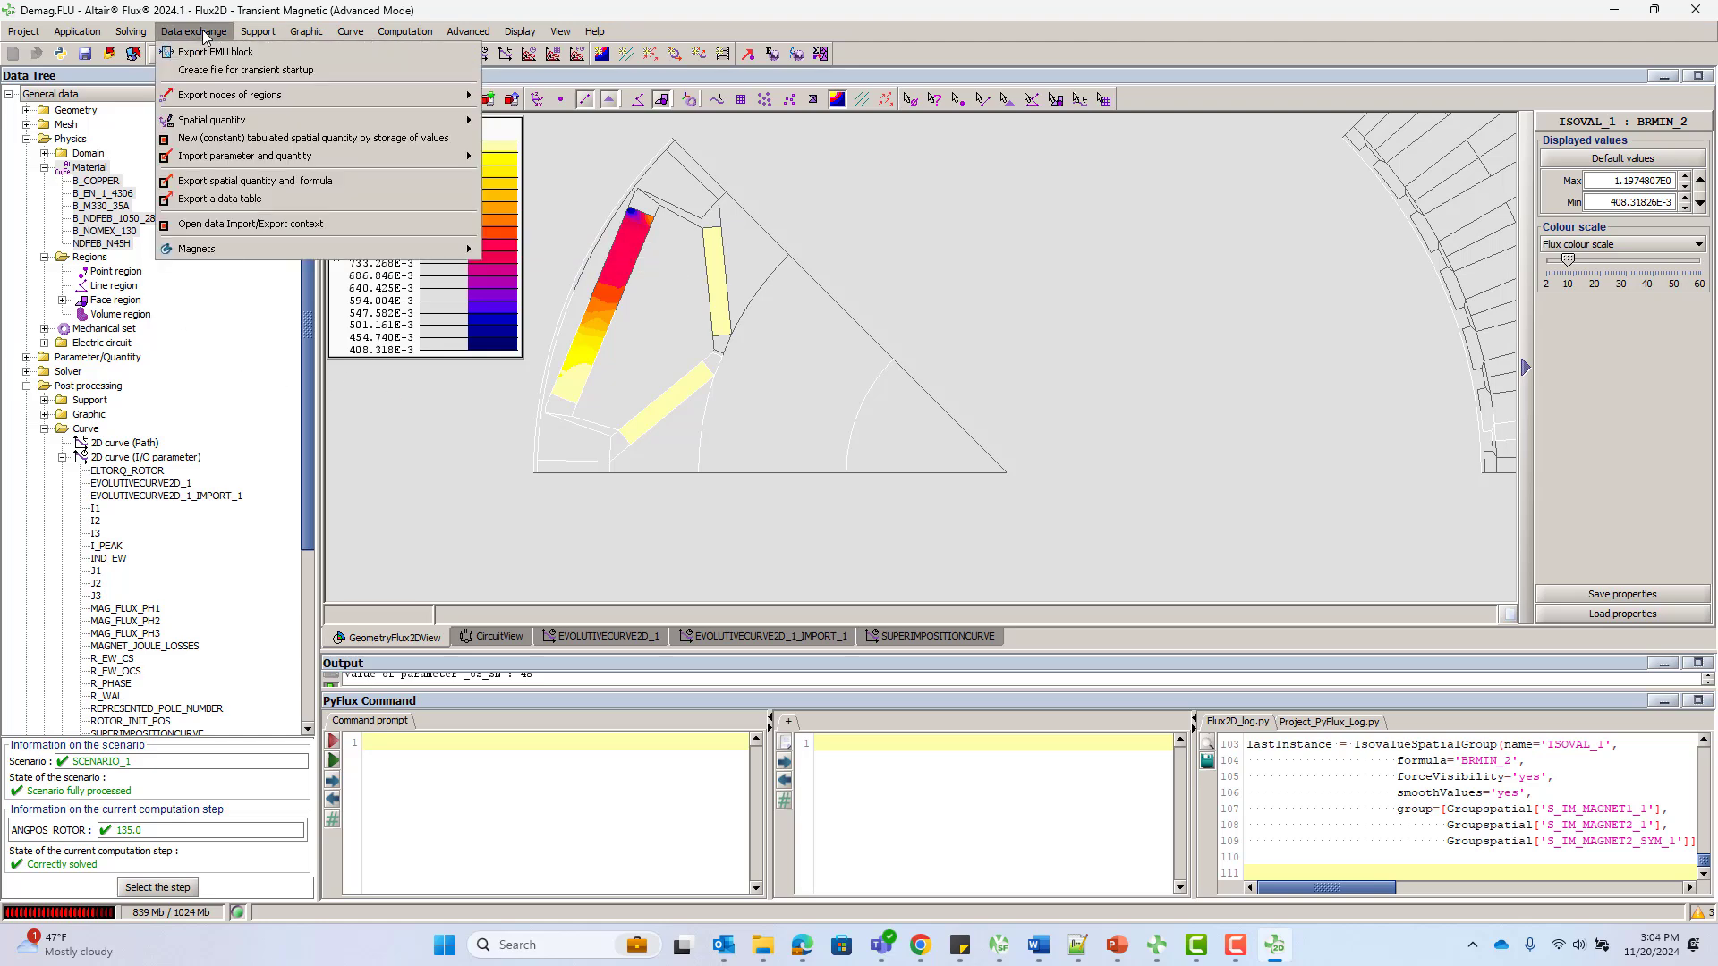
{"action": "mouse_move", "coordinate": [304, 251]}
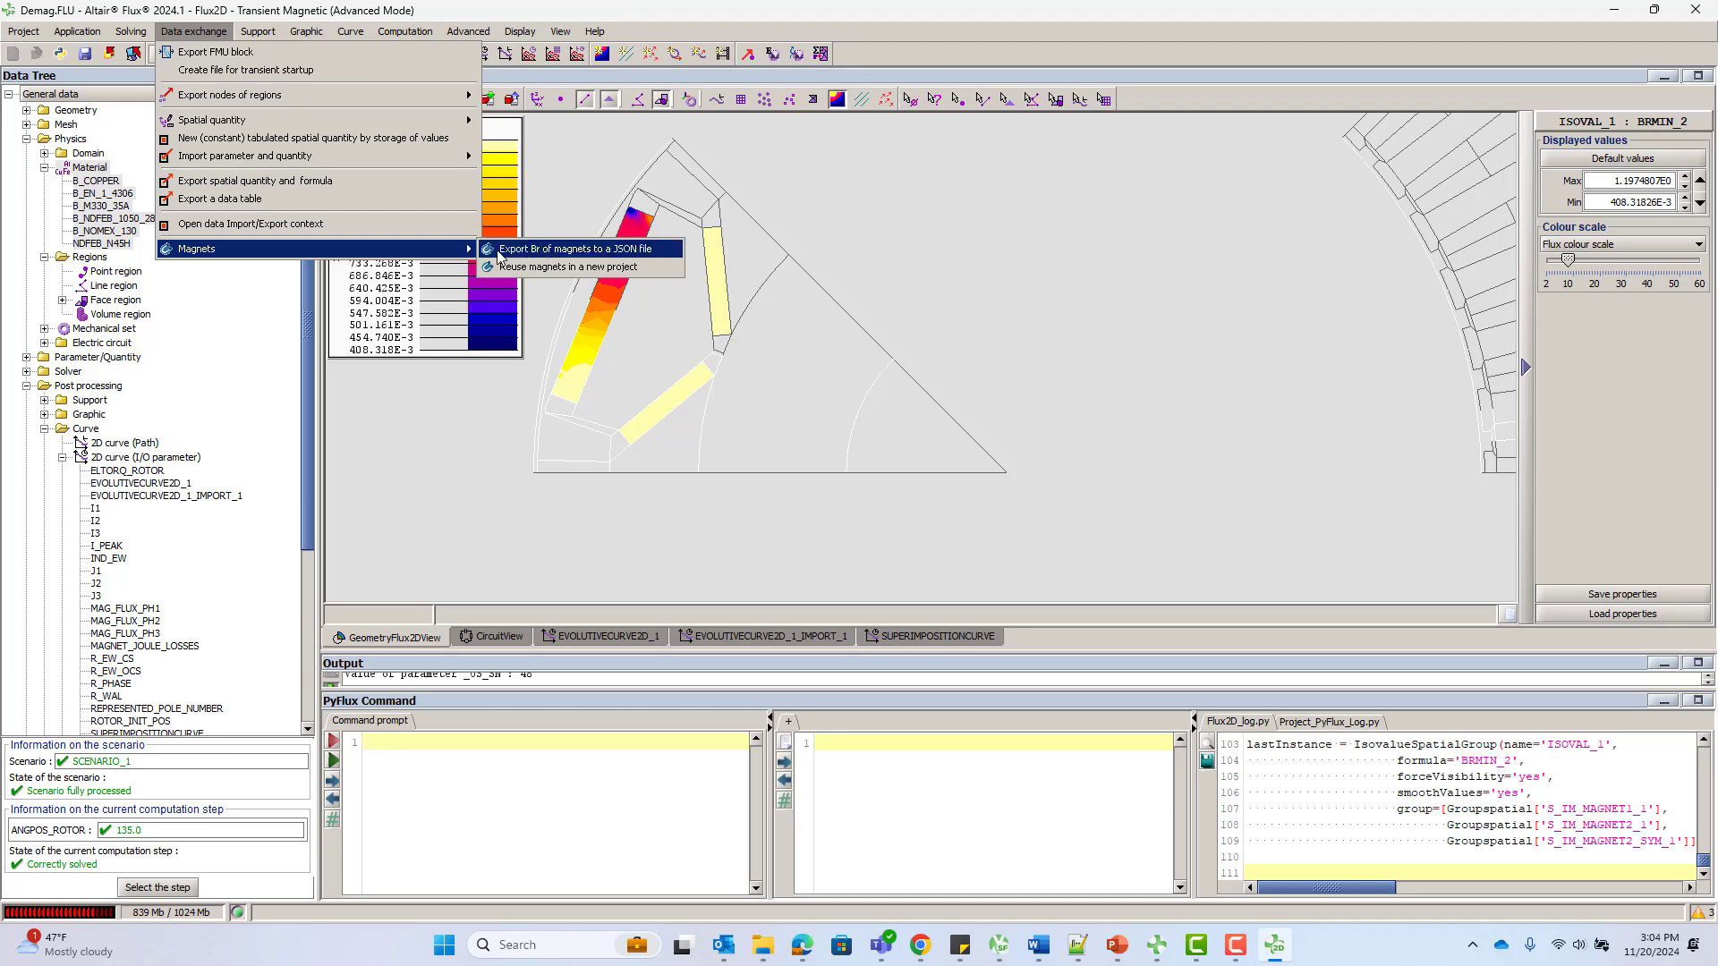
{"action": "left_click", "coordinate": [599, 259]}
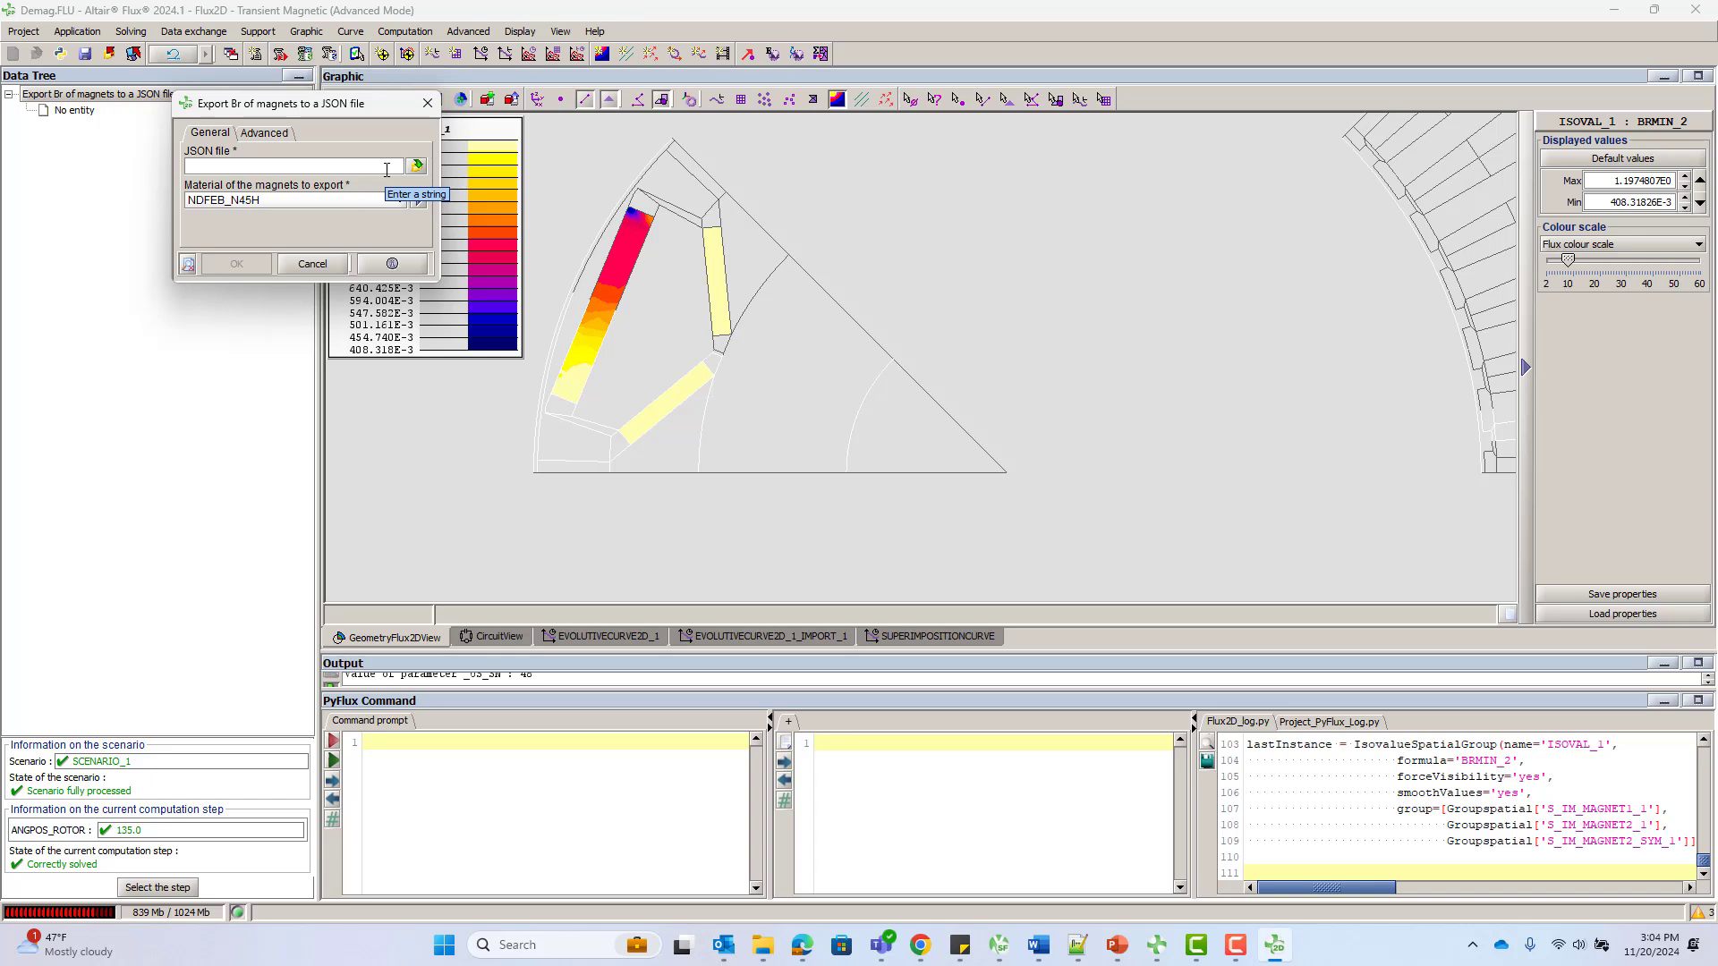
{"action": "type", "text": "Ex"}
{"action": "key", "text": "BackSpace"}
{"action": "type", "text": "Ma"}
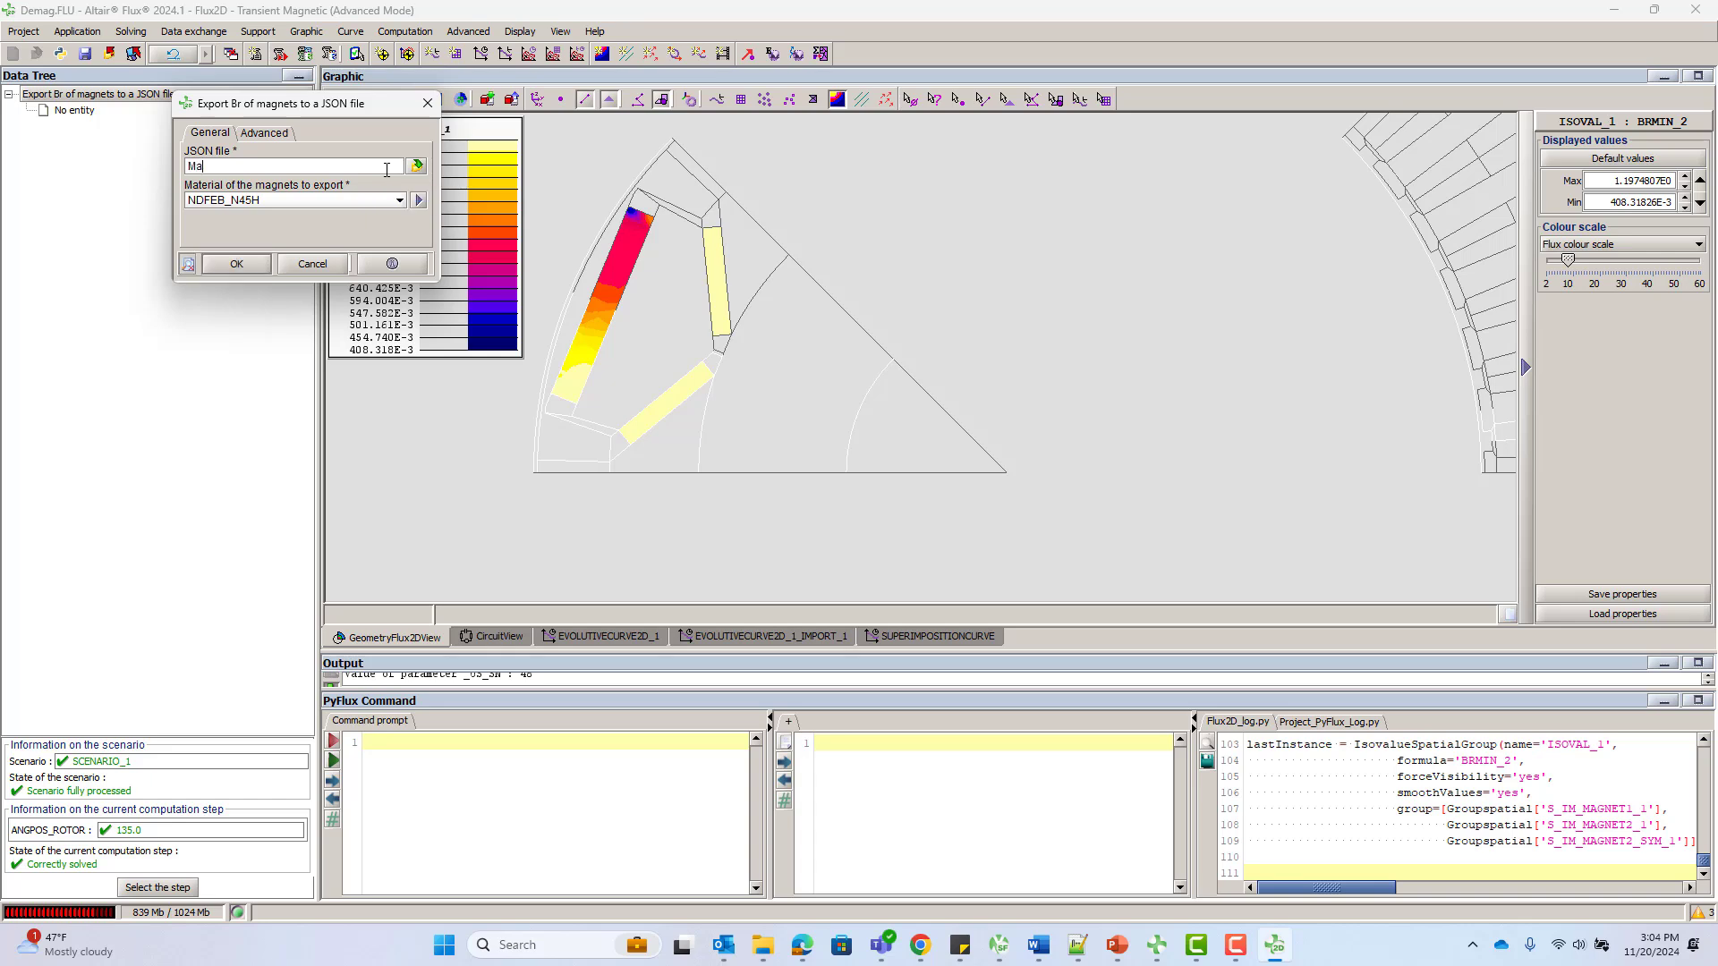
{"action": "key", "text": "BackSpace"}
{"action": "key", "text": "BackSpace"}
{"action": "type", "text": "D"}
{"action": "left_click", "coordinate": [417, 164]}
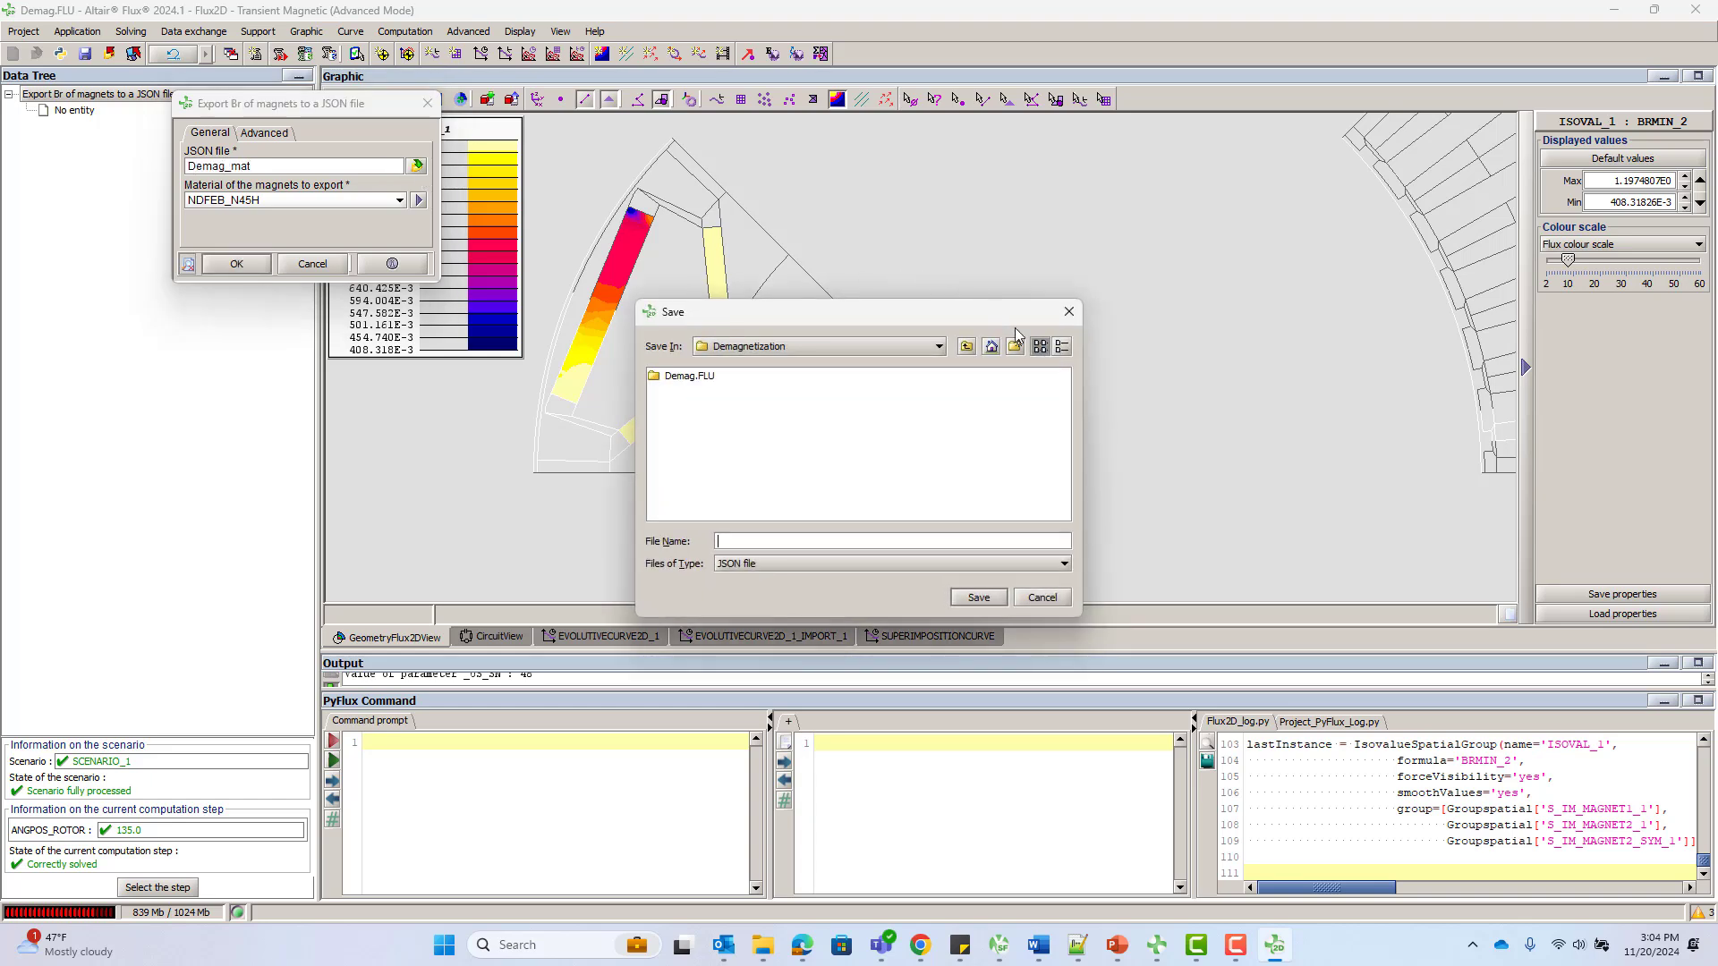
{"action": "left_click", "coordinate": [1069, 312]}
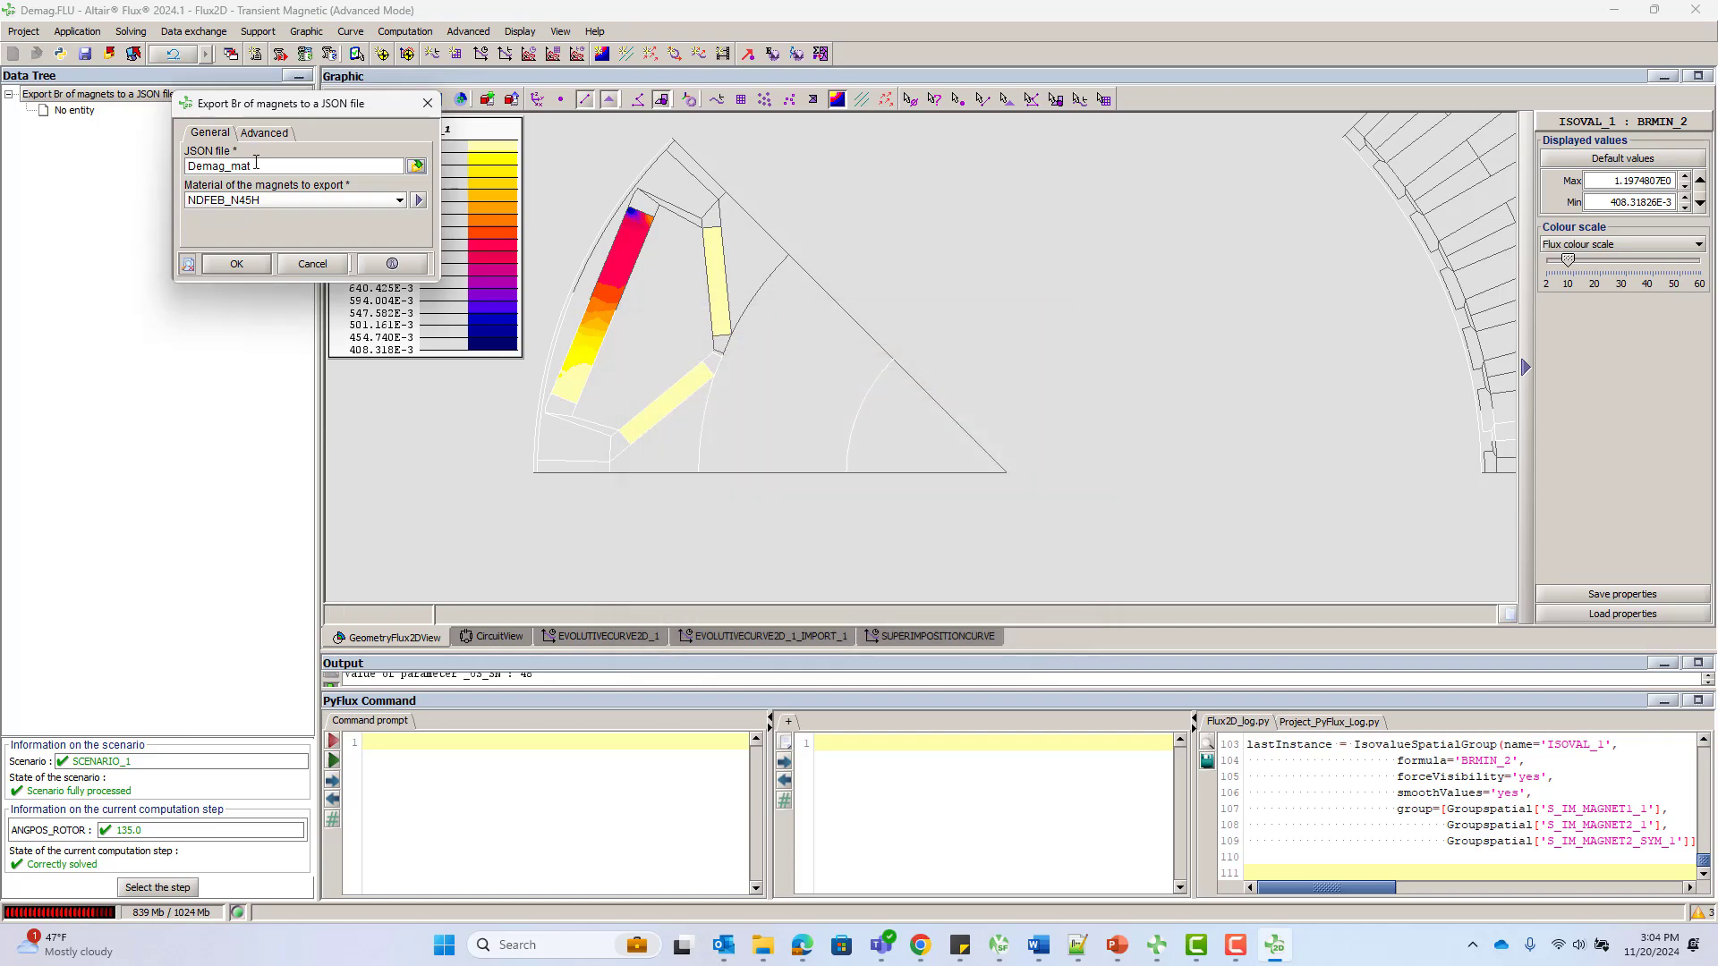
{"action": "left_click", "coordinate": [238, 264]}
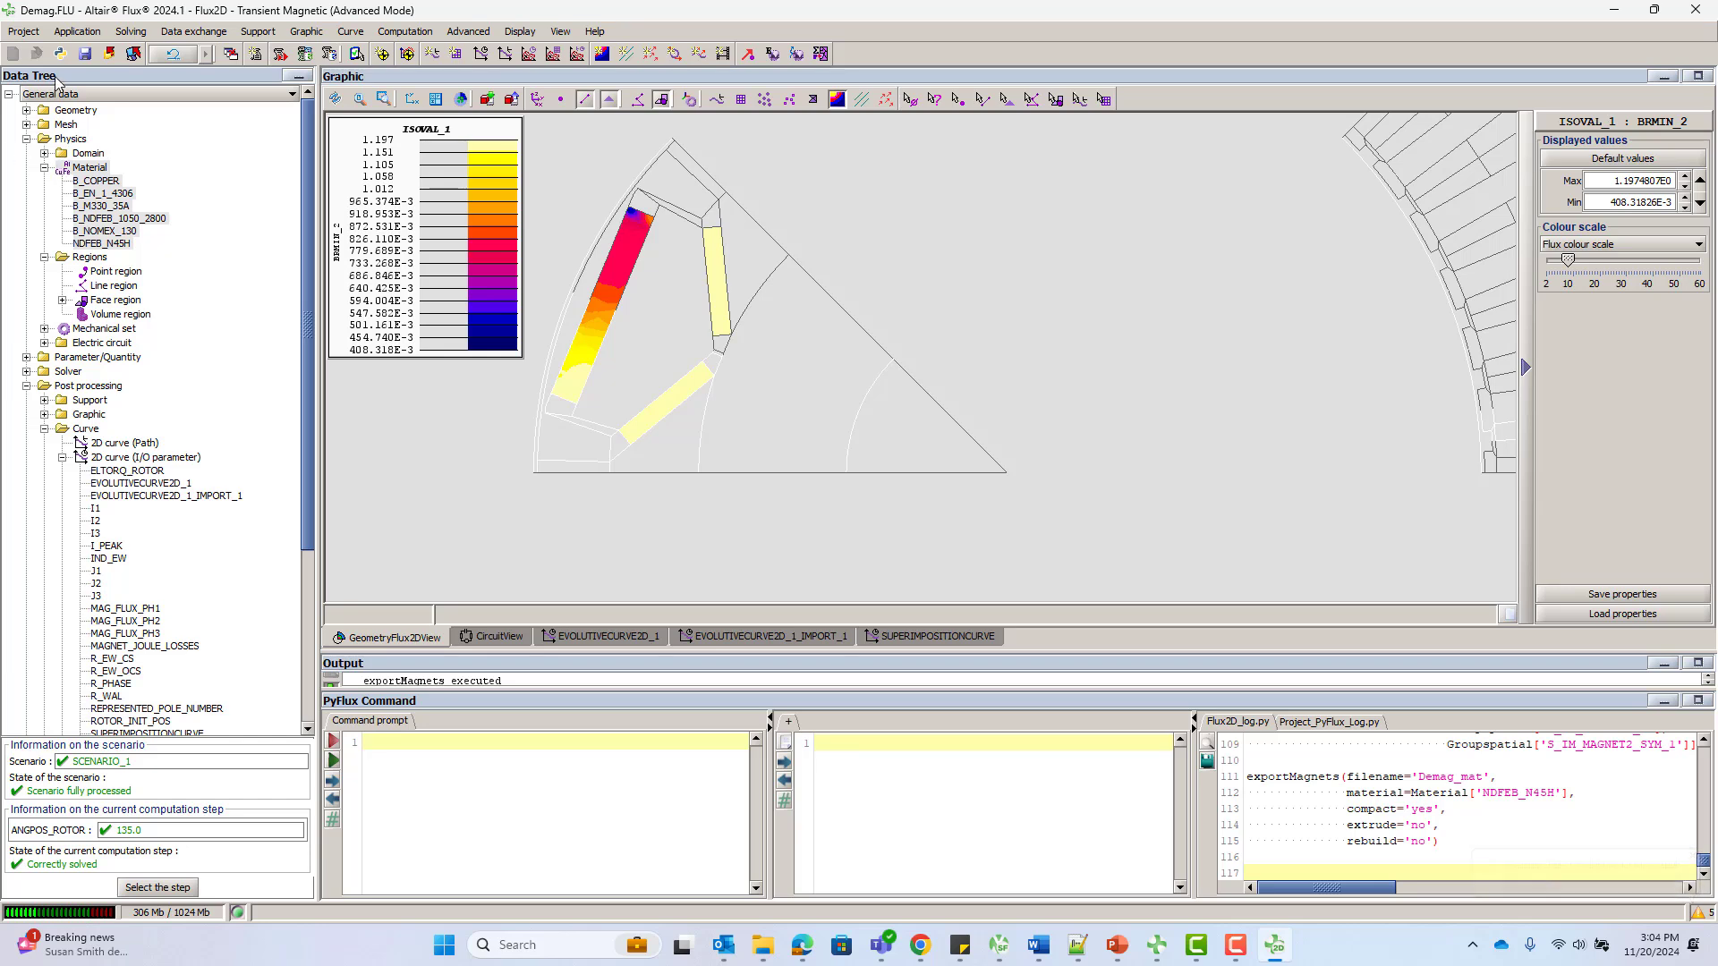
Save the project under the new name Reuse_mag
{"action": "left_click", "coordinate": [24, 31]}
{"action": "left_click", "coordinate": [71, 152]}
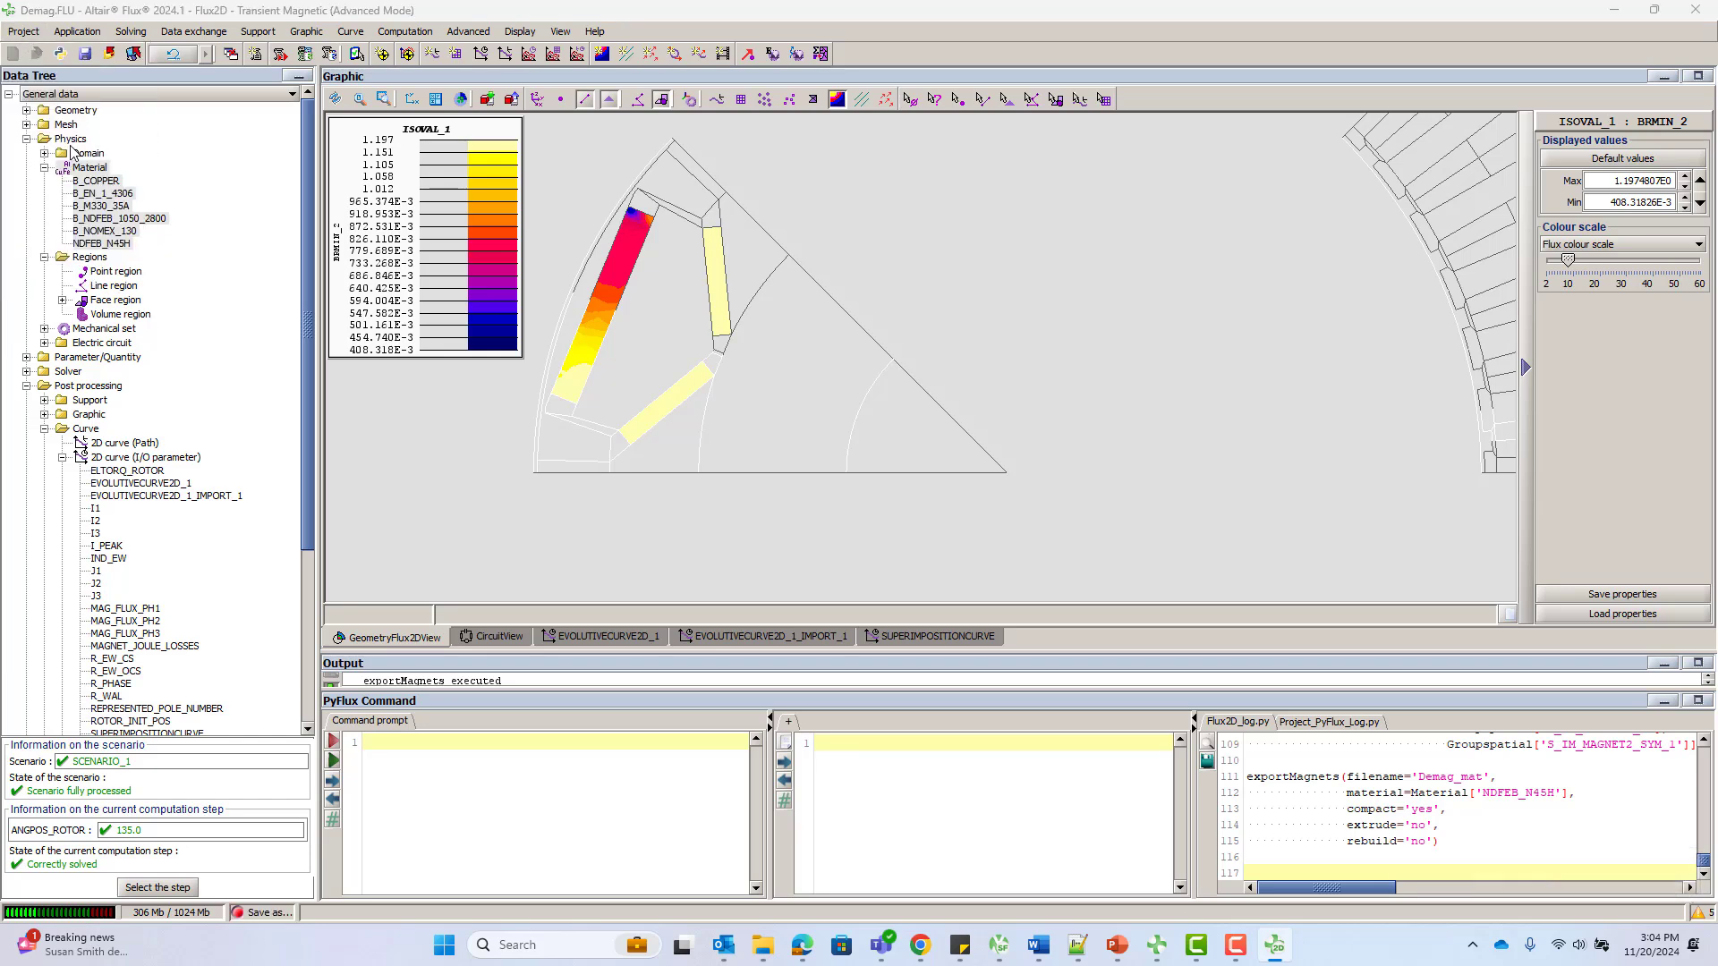
{"action": "type", "text": "Reuse_mag"}
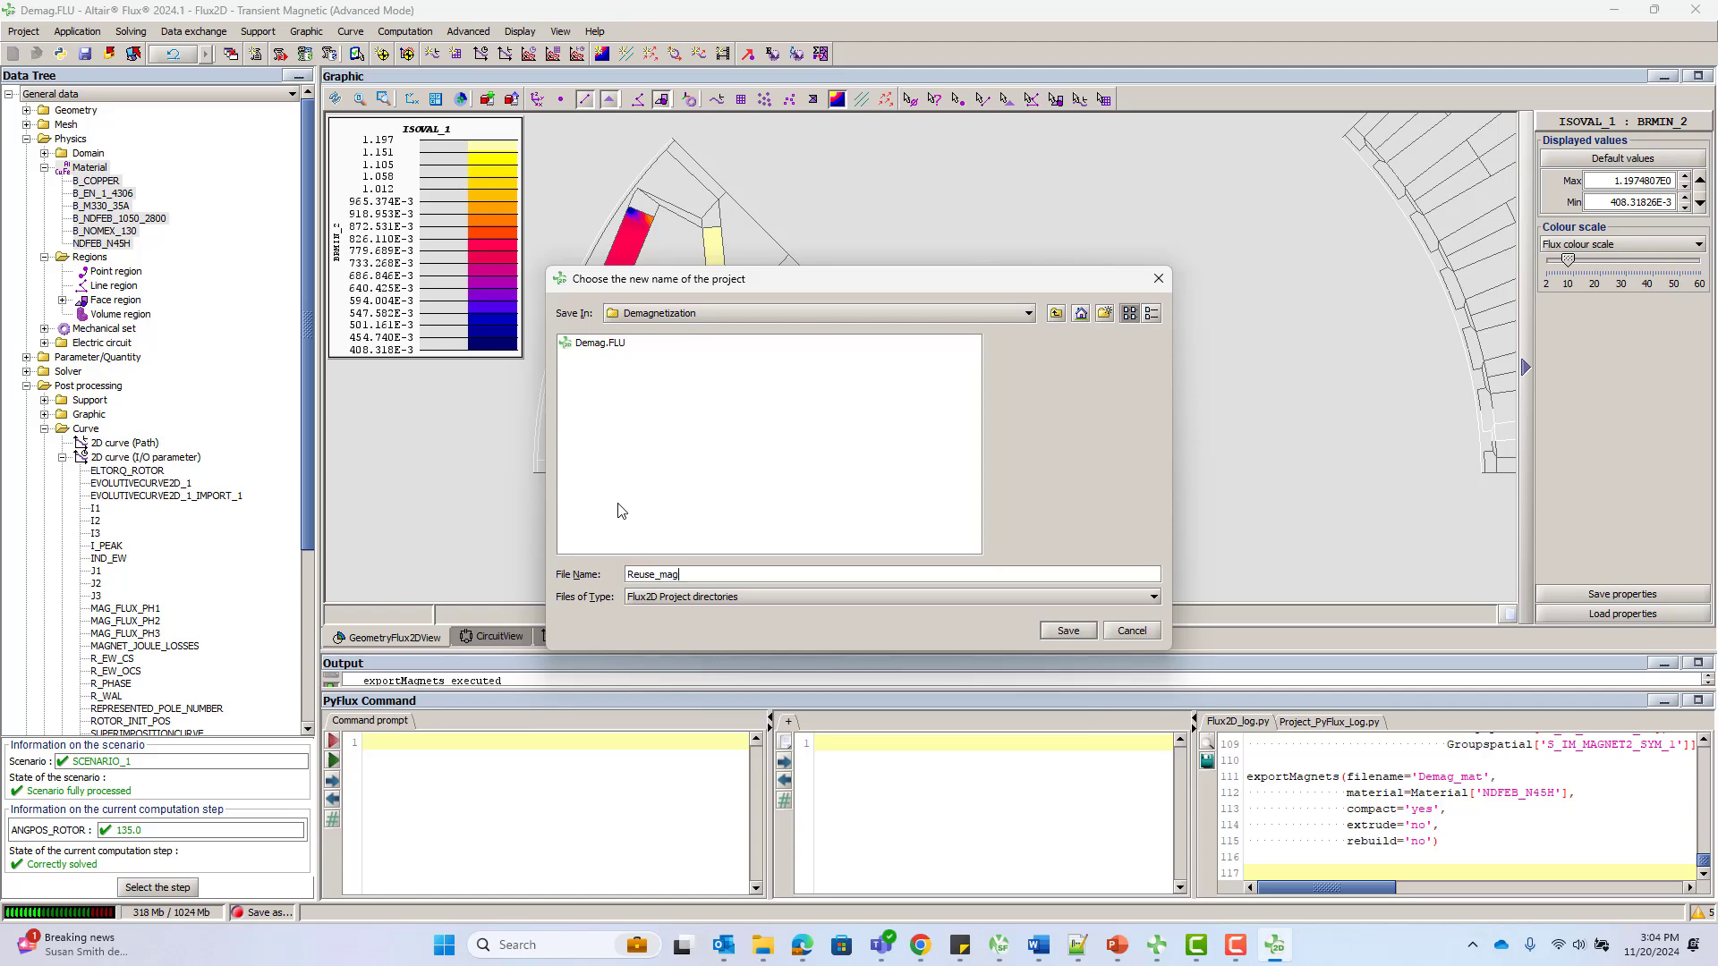
{"action": "key", "text": "Return"}
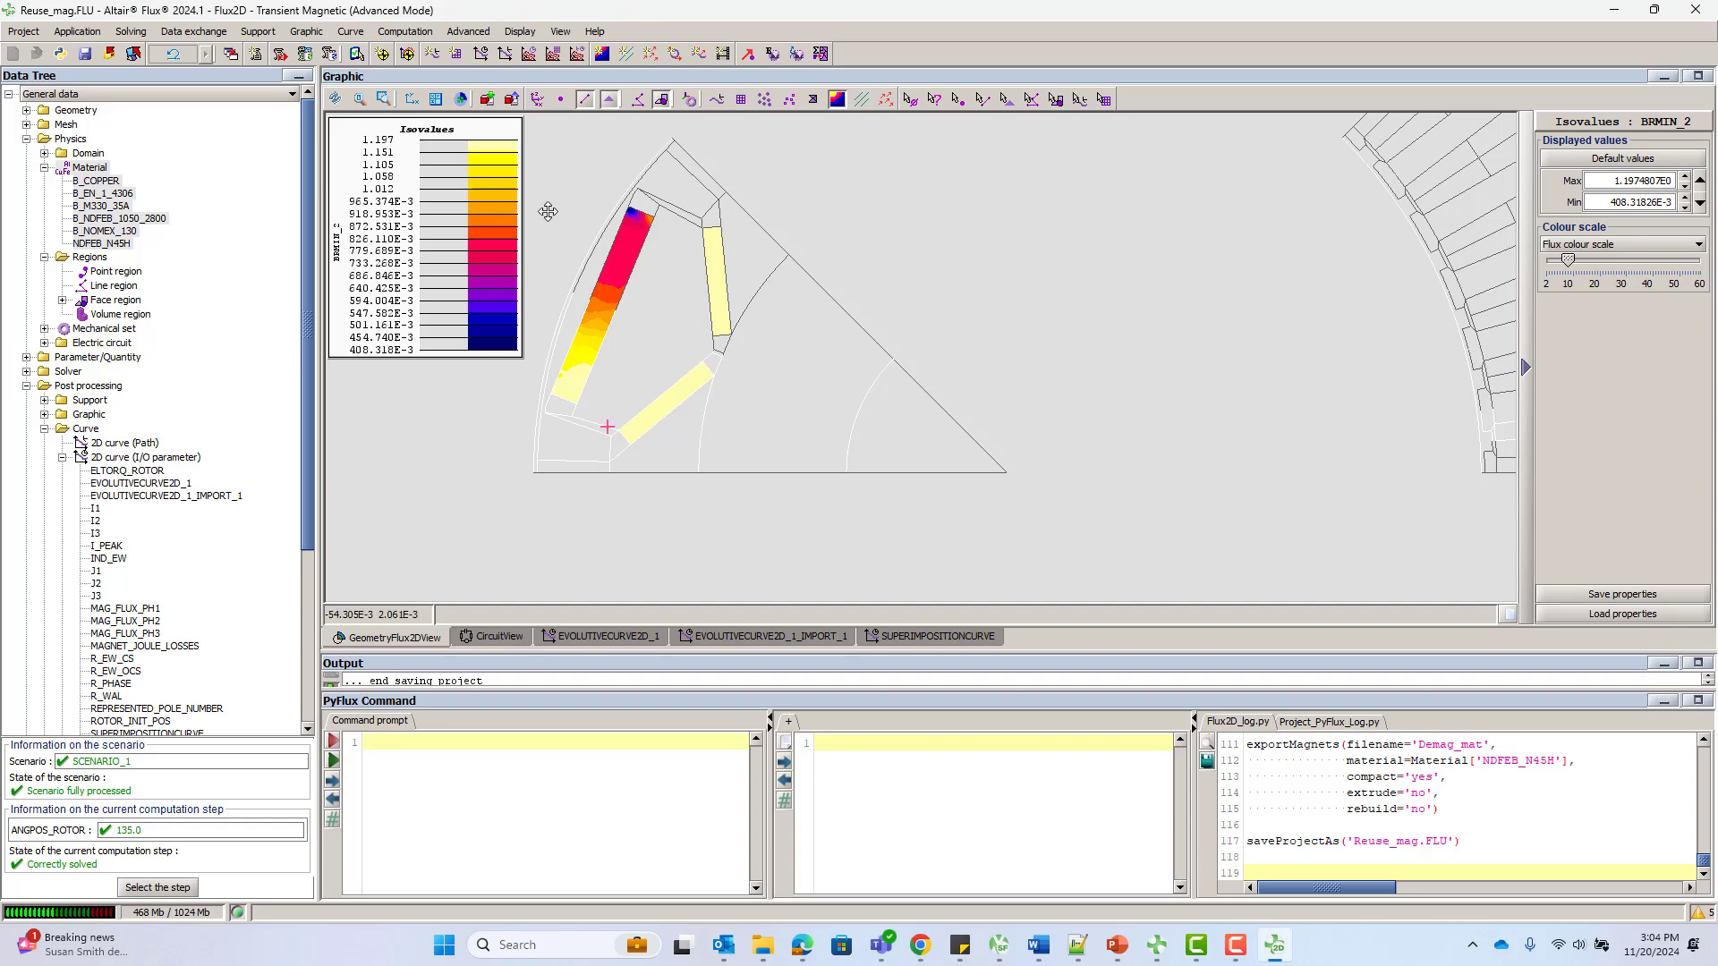
Delete all project results, including the postprocessing results
{"action": "left_click", "coordinate": [131, 31]}
{"action": "mouse_move", "coordinate": [206, 119]}
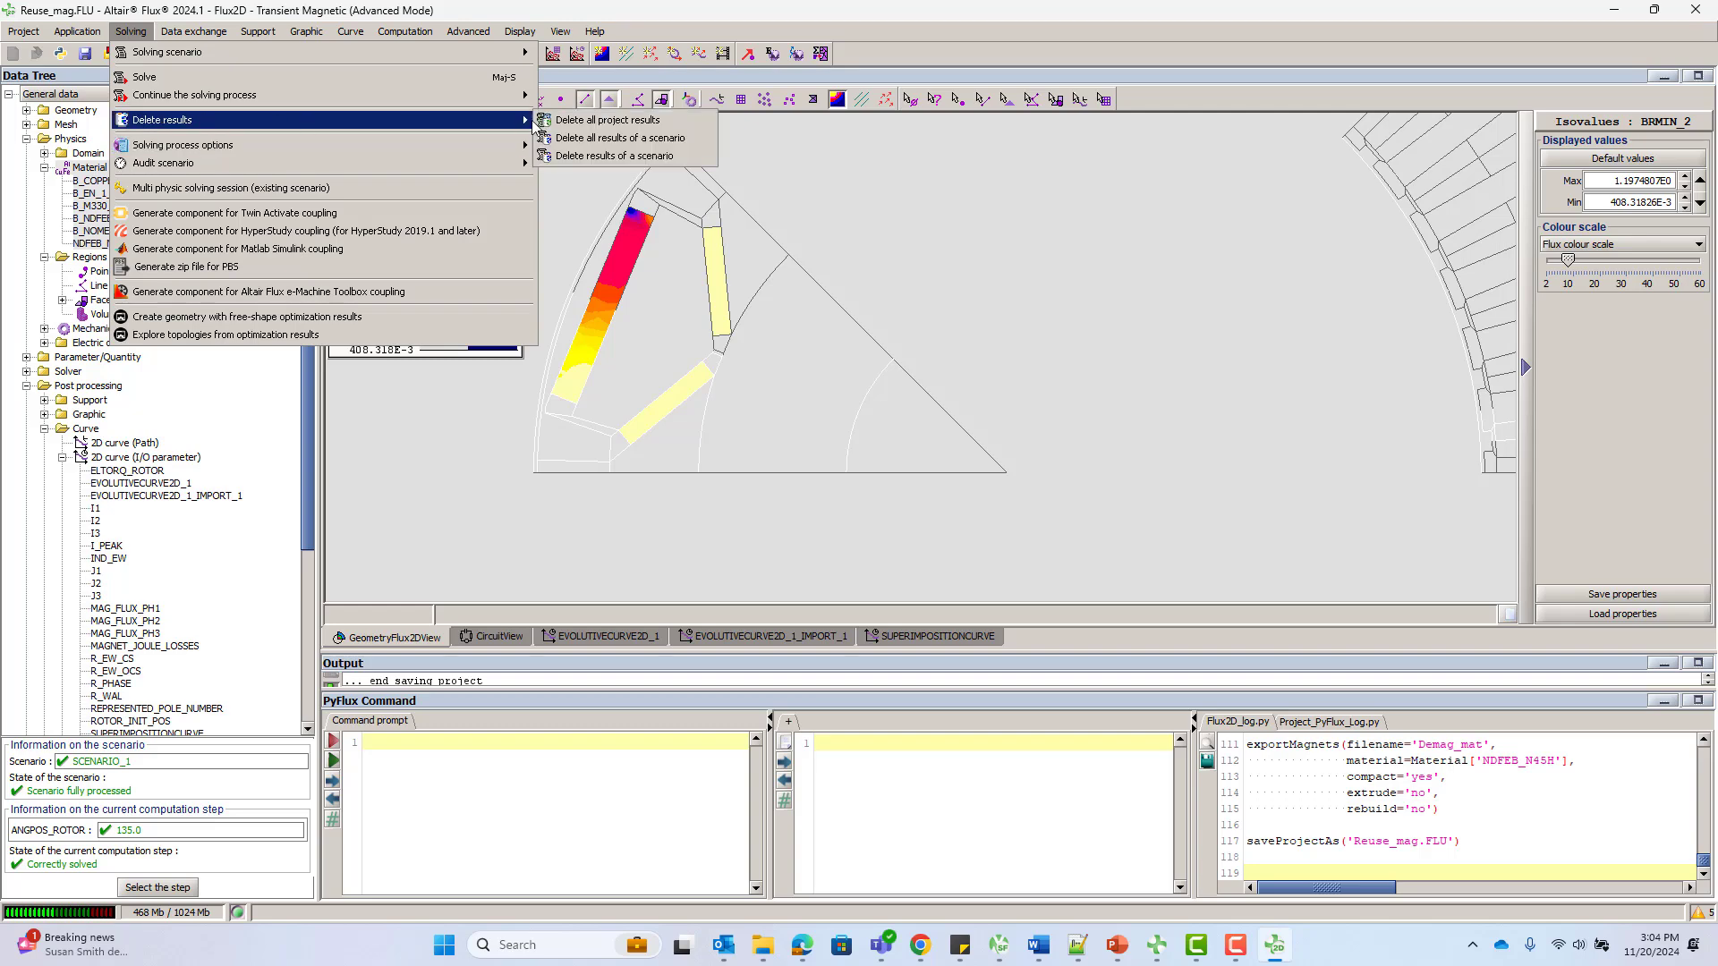
{"action": "left_click", "coordinate": [616, 128]}
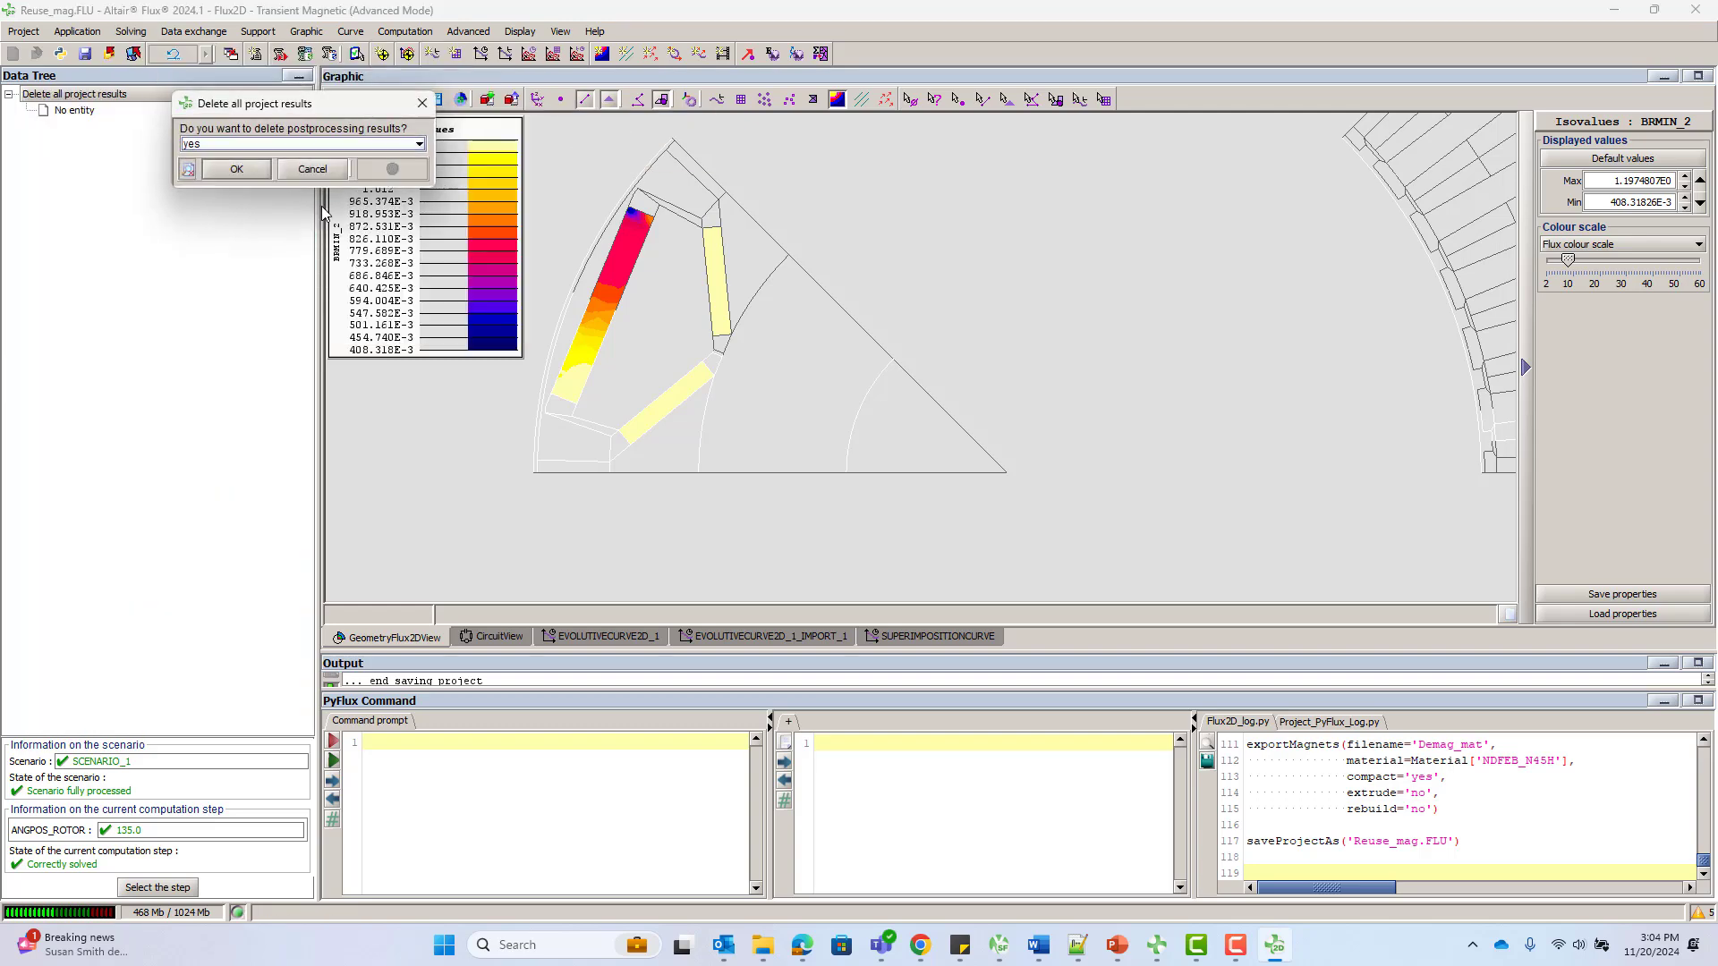
{"action": "left_click", "coordinate": [238, 169]}
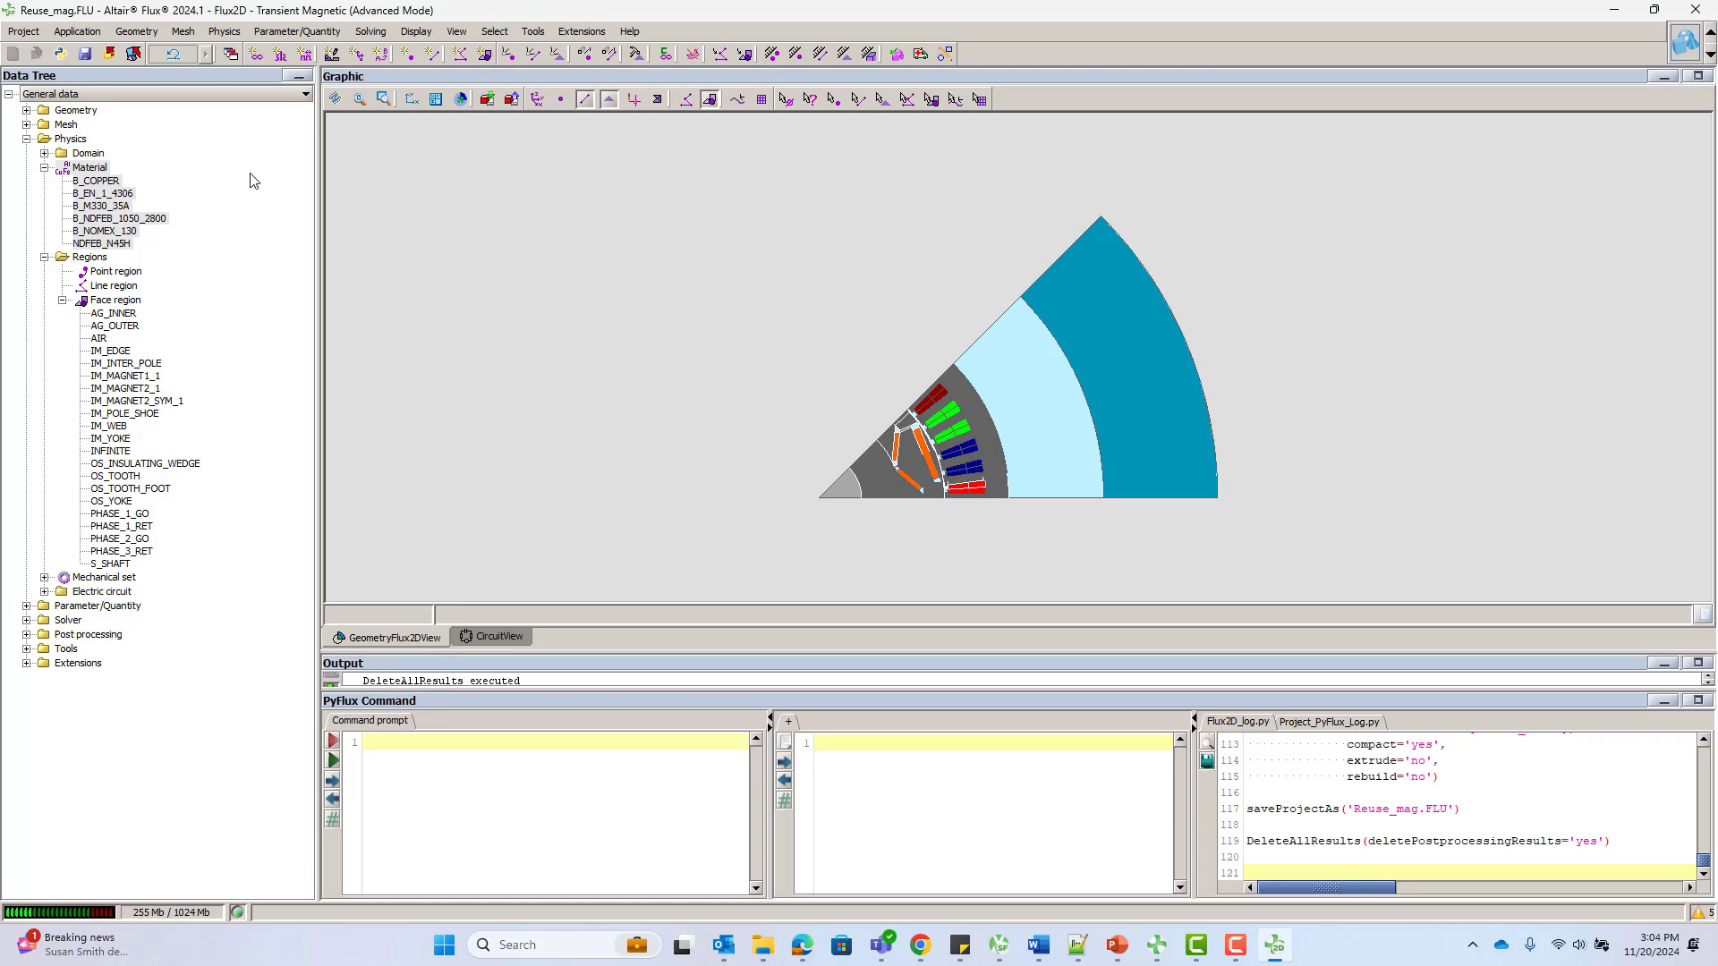
Set up a magnet material import named Demag_material, using Demag_mat.json as the spatial remanent flux density
{"action": "left_click", "coordinate": [224, 34]}
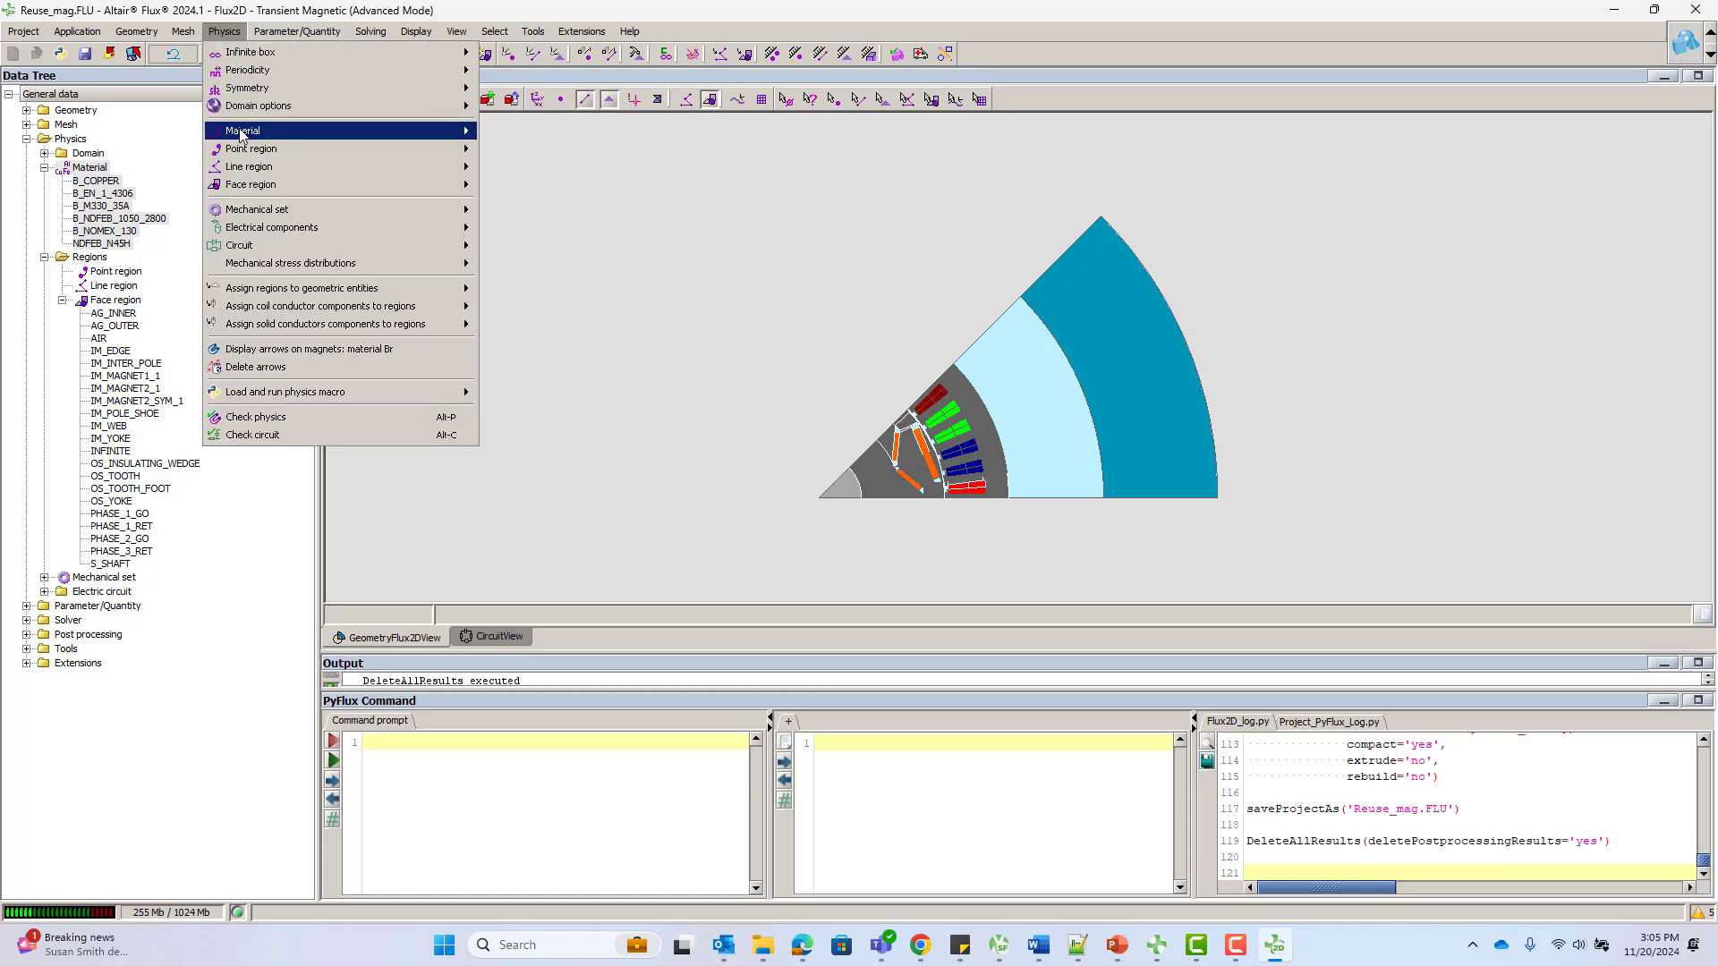
{"action": "mouse_move", "coordinate": [458, 131]}
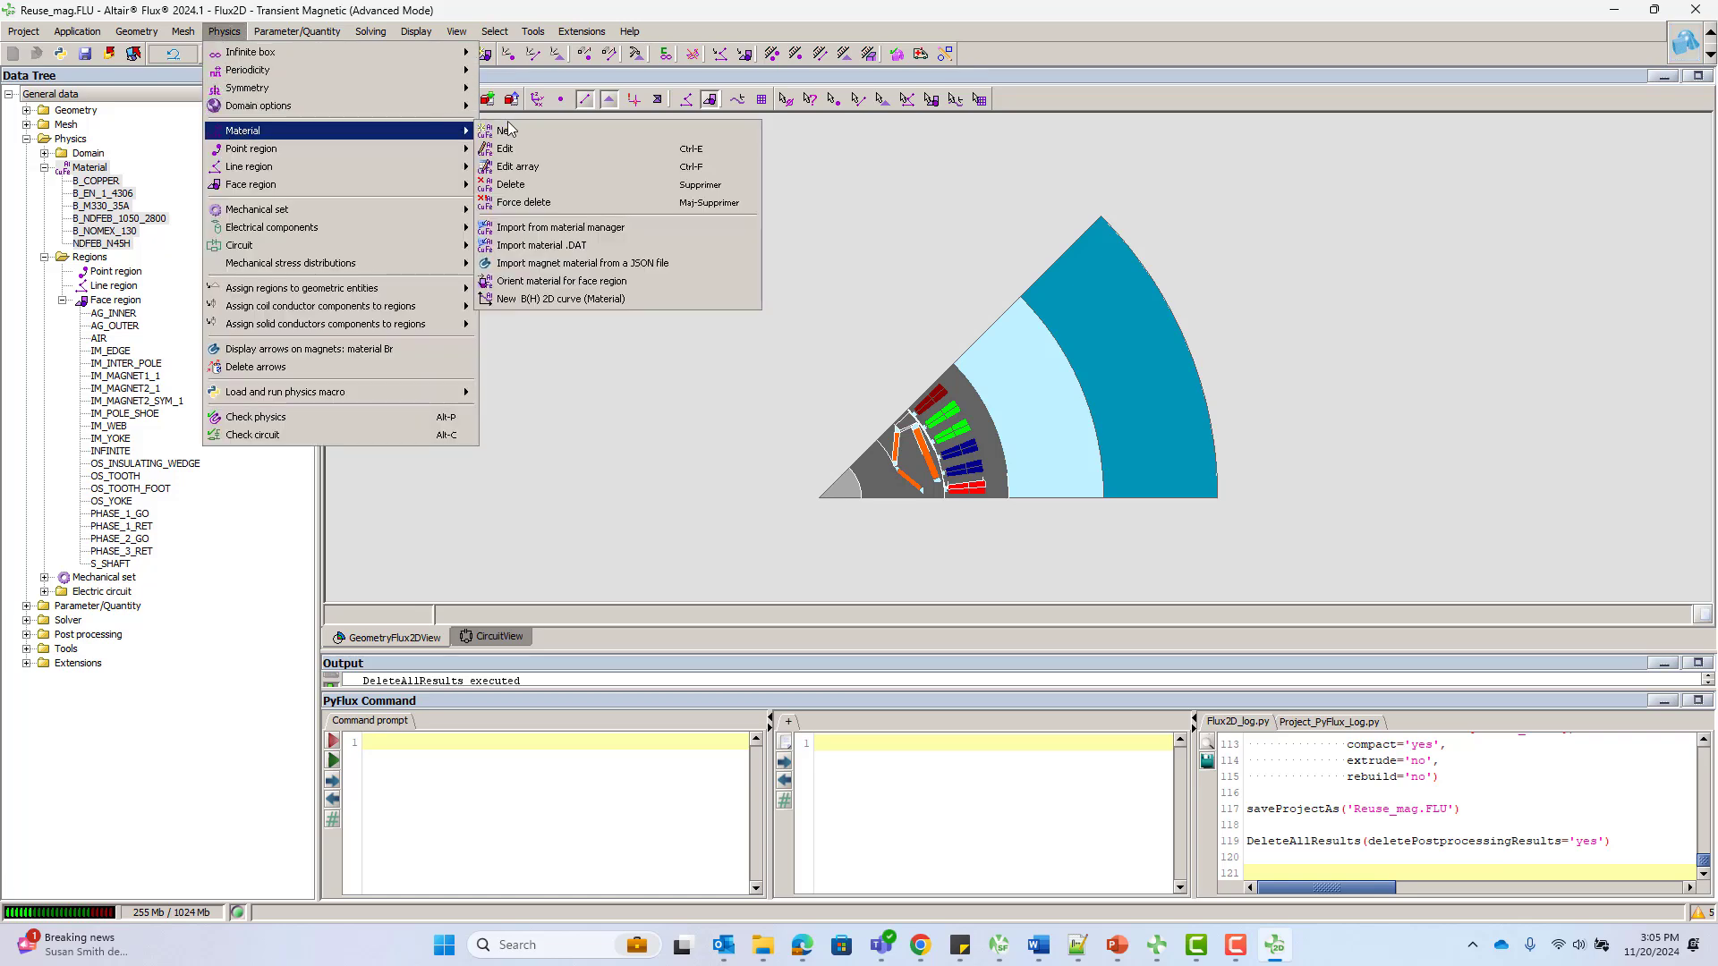
{"action": "left_click", "coordinate": [560, 264]}
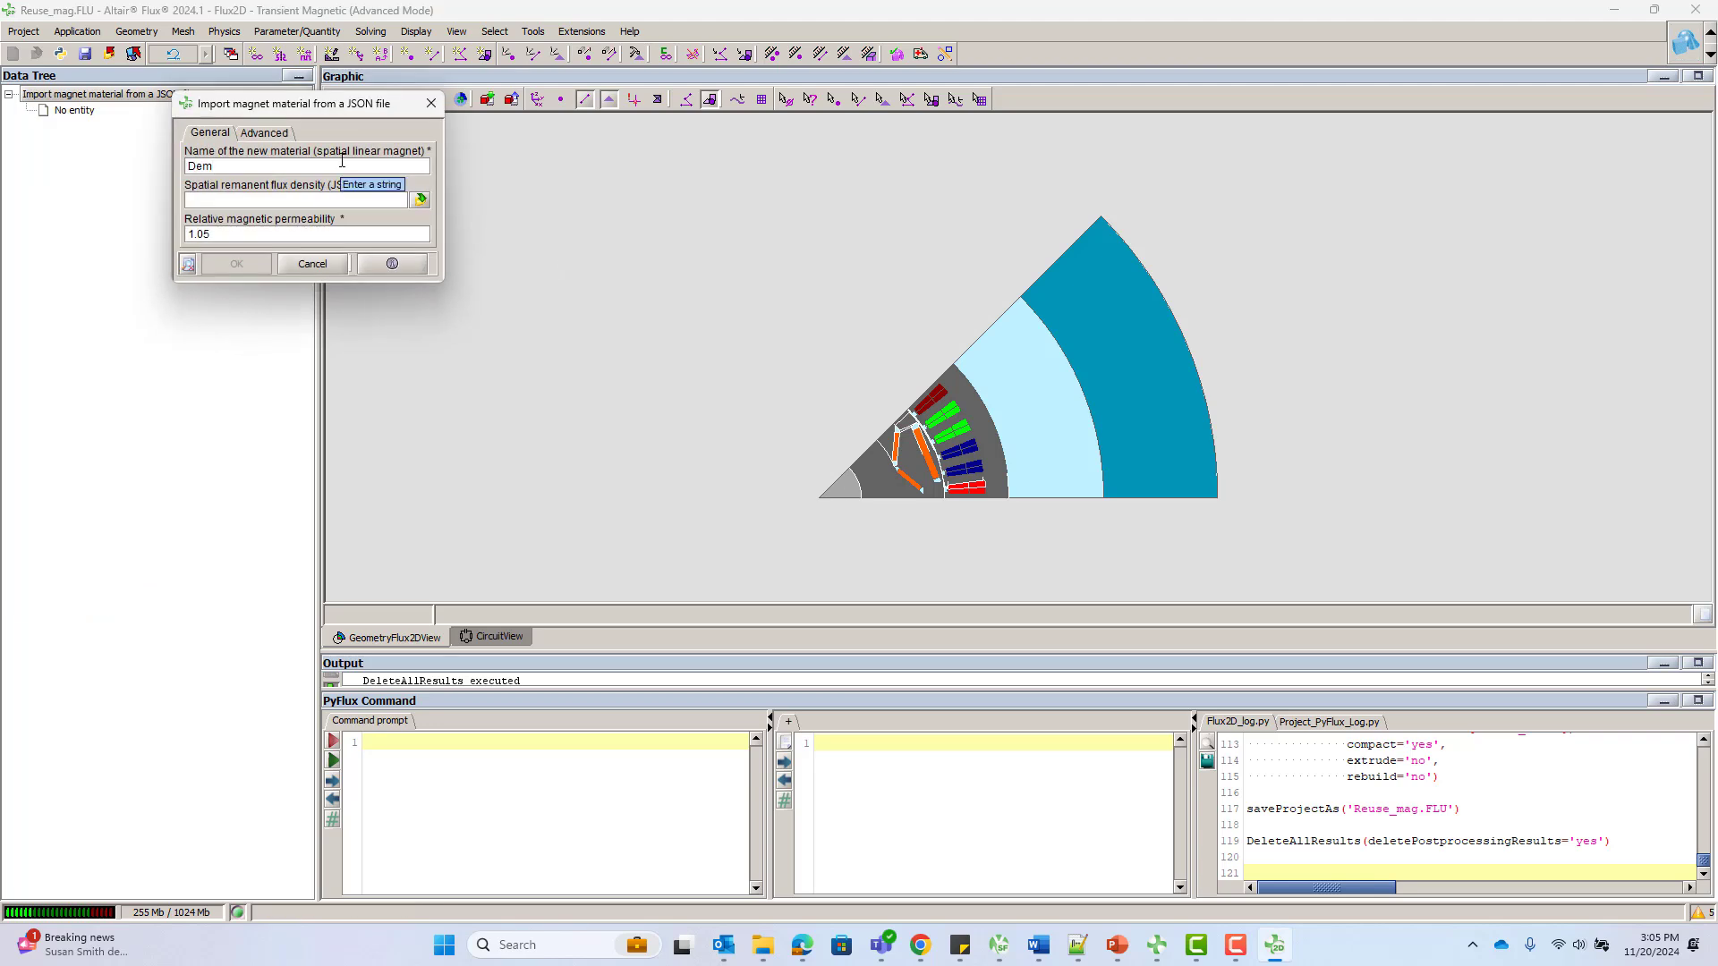
{"action": "type", "text": "Demag_material"}
{"action": "left_click", "coordinate": [422, 202]}
{"action": "left_click", "coordinate": [686, 408]}
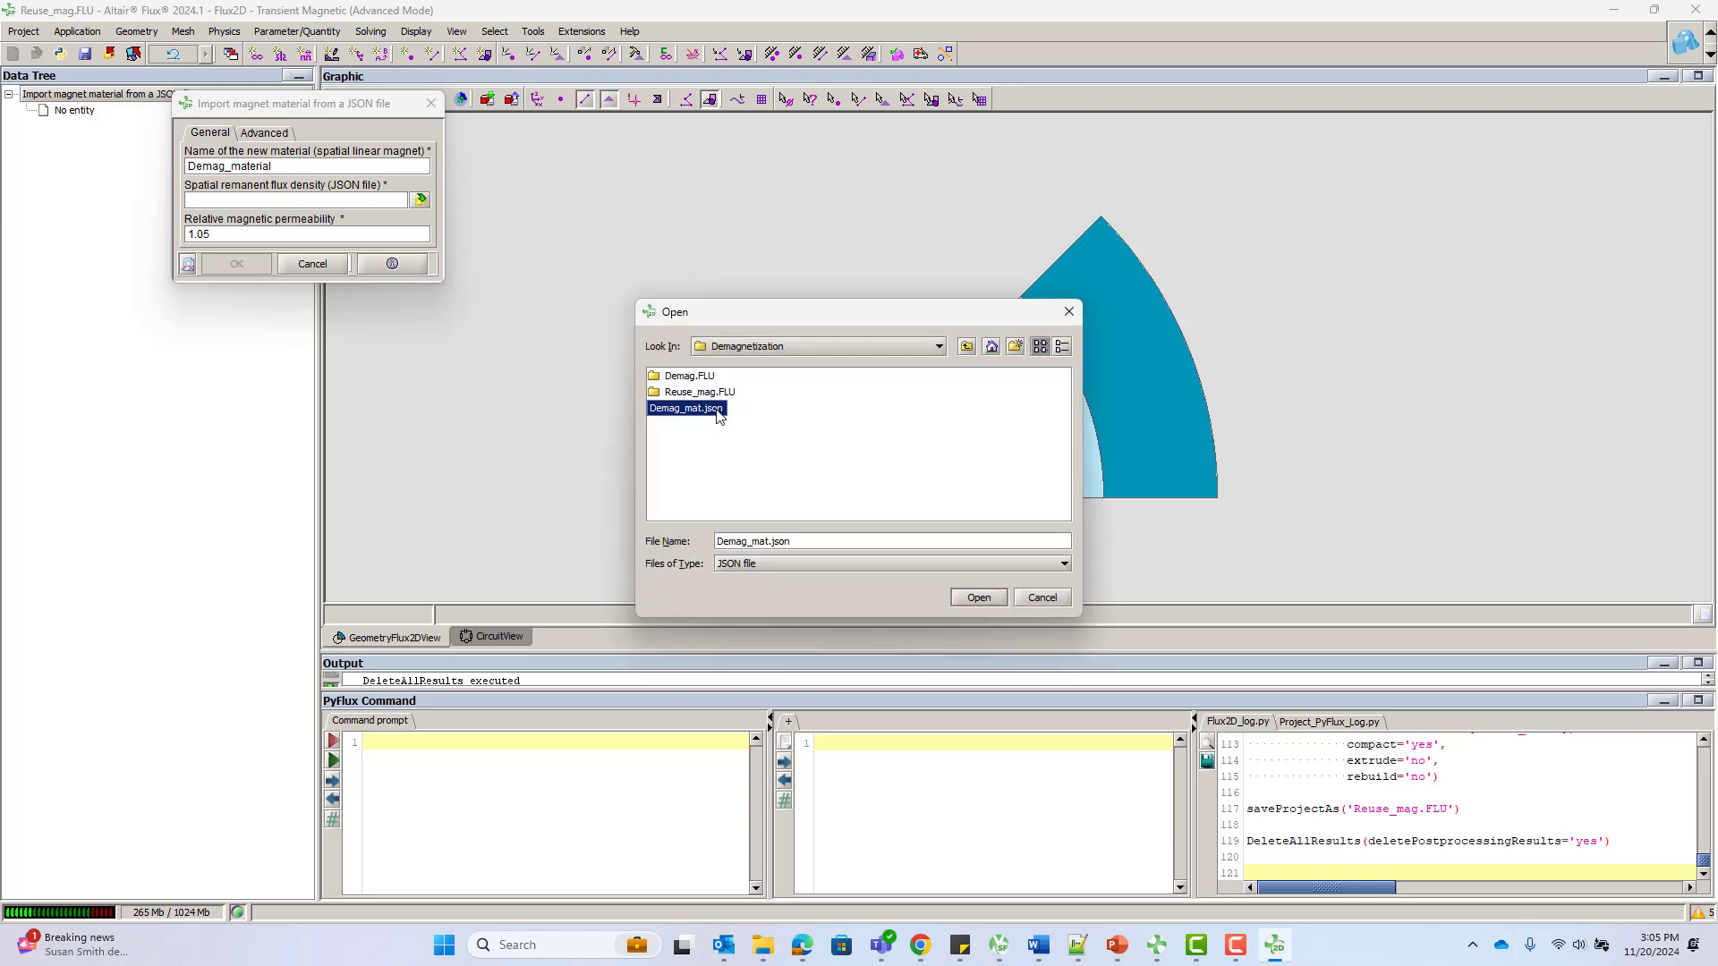
{"action": "left_click", "coordinate": [977, 598]}
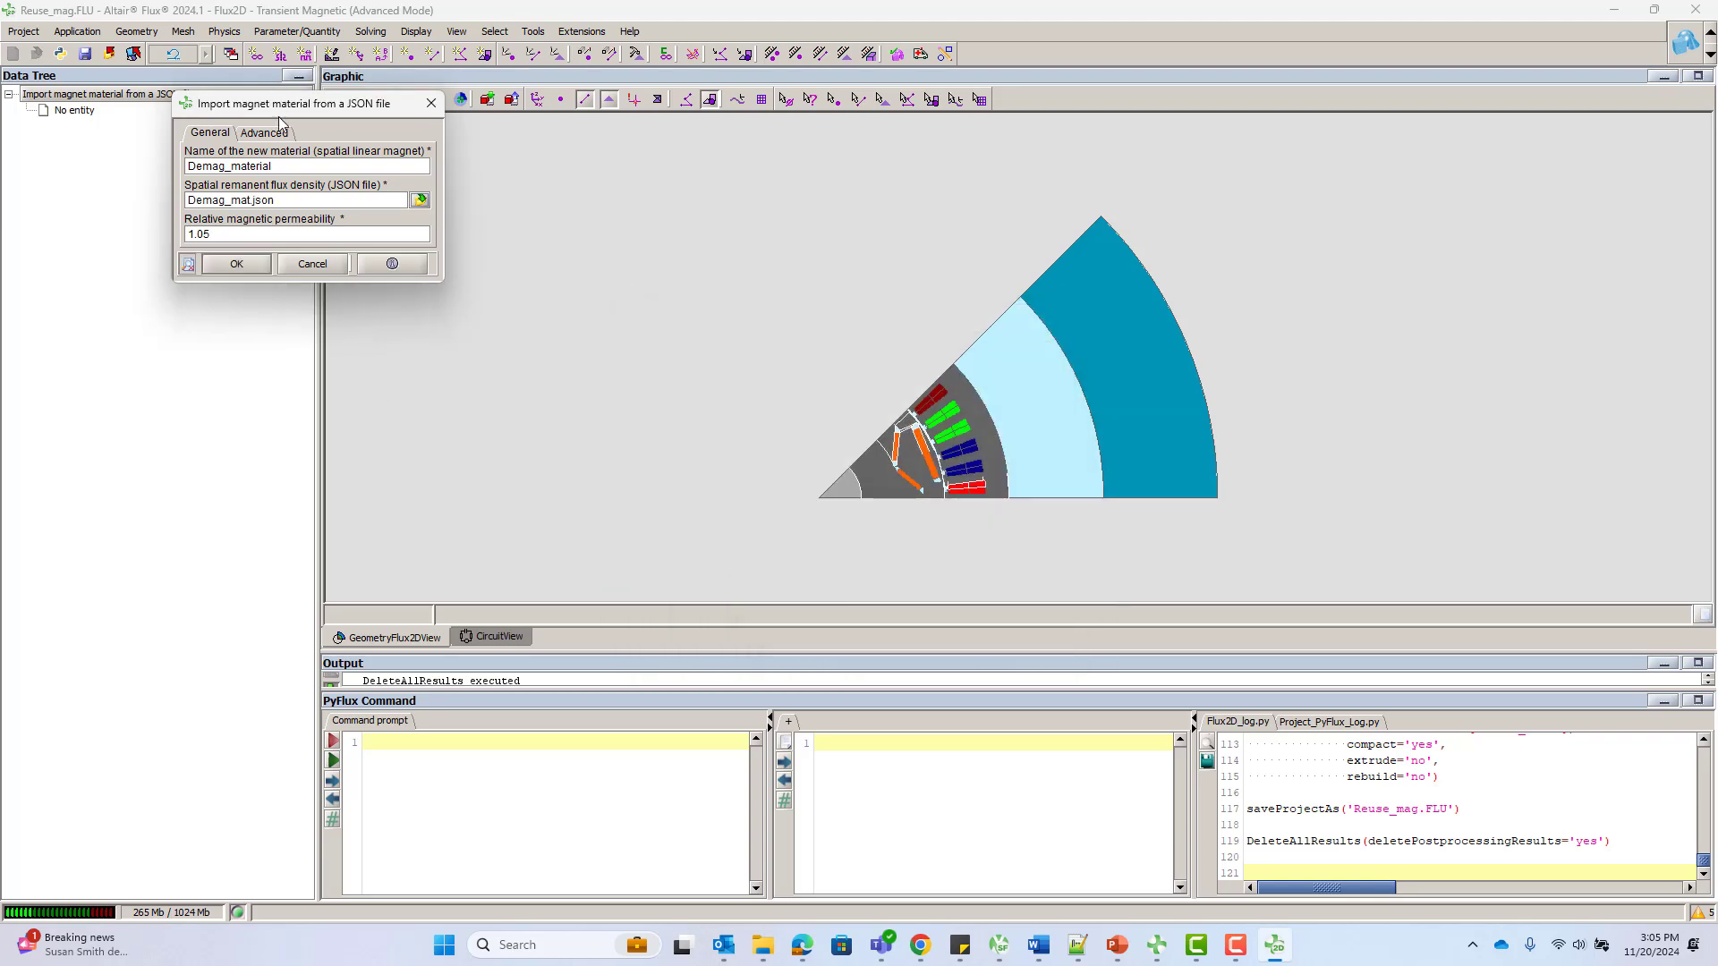
Check the coordinate system choices of the magnet import, leave the field empty, and complete the import with a relative permeability of 1.05
{"action": "left_click", "coordinate": [283, 137]}
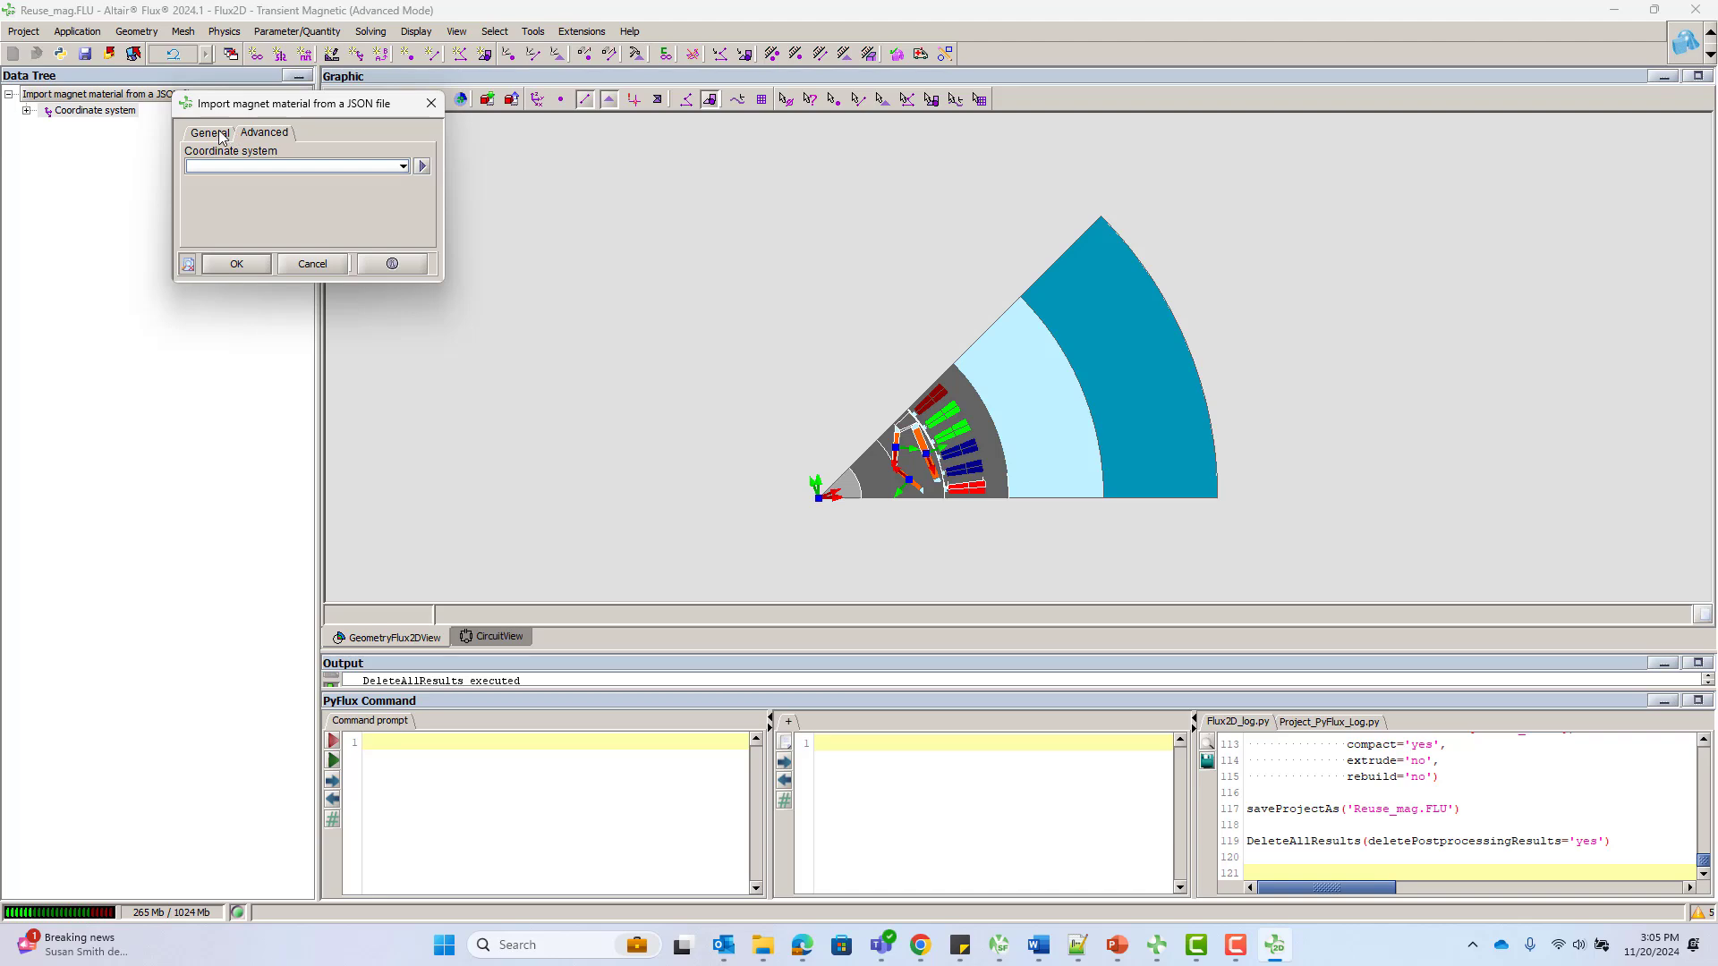
{"action": "left_click", "coordinate": [221, 137]}
{"action": "left_click", "coordinate": [252, 137]}
{"action": "left_click", "coordinate": [247, 167]}
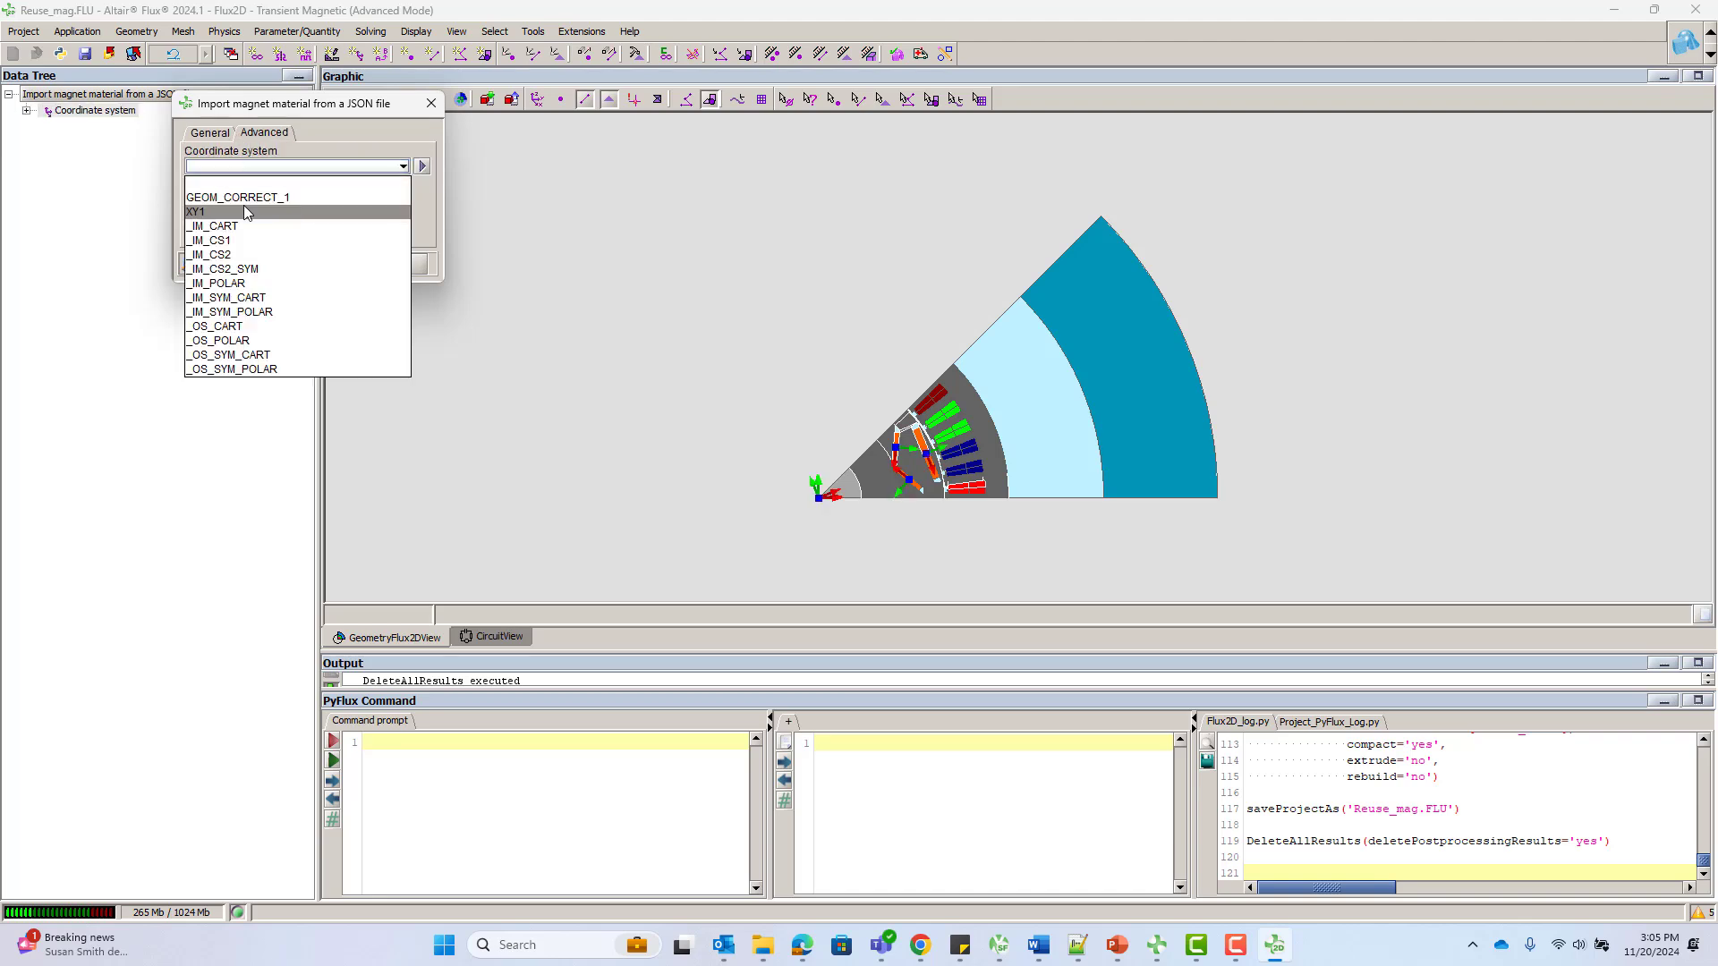
{"action": "left_click", "coordinate": [213, 134]}
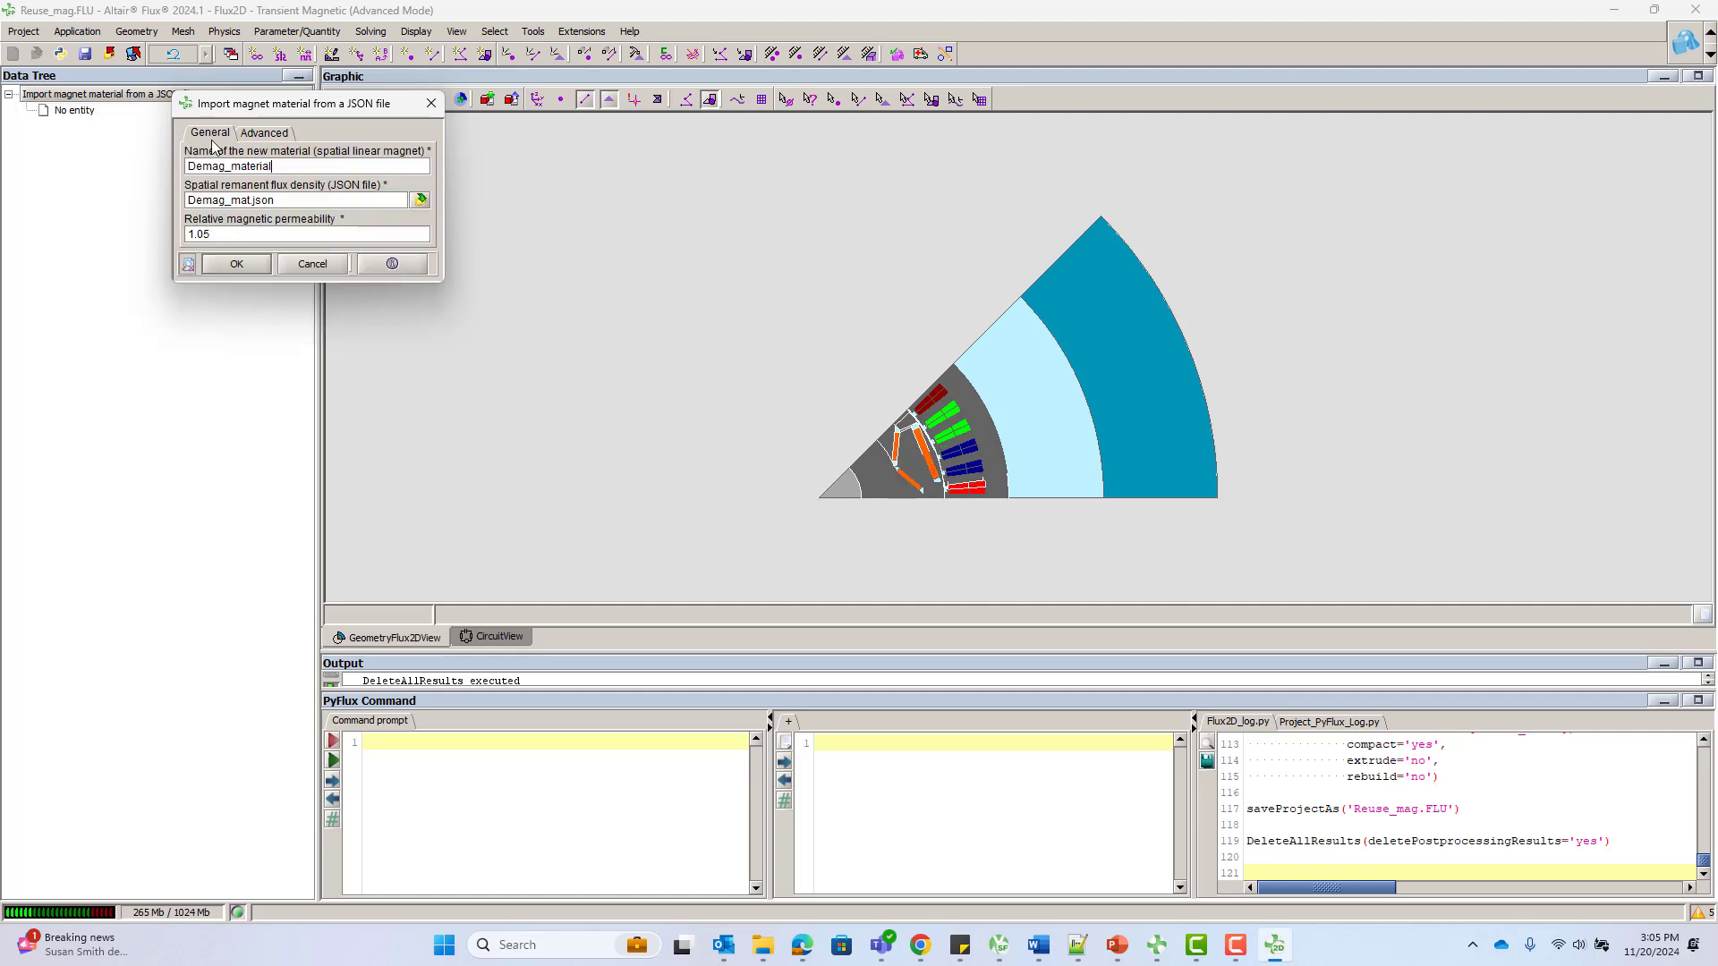
{"action": "left_click", "coordinate": [251, 266]}
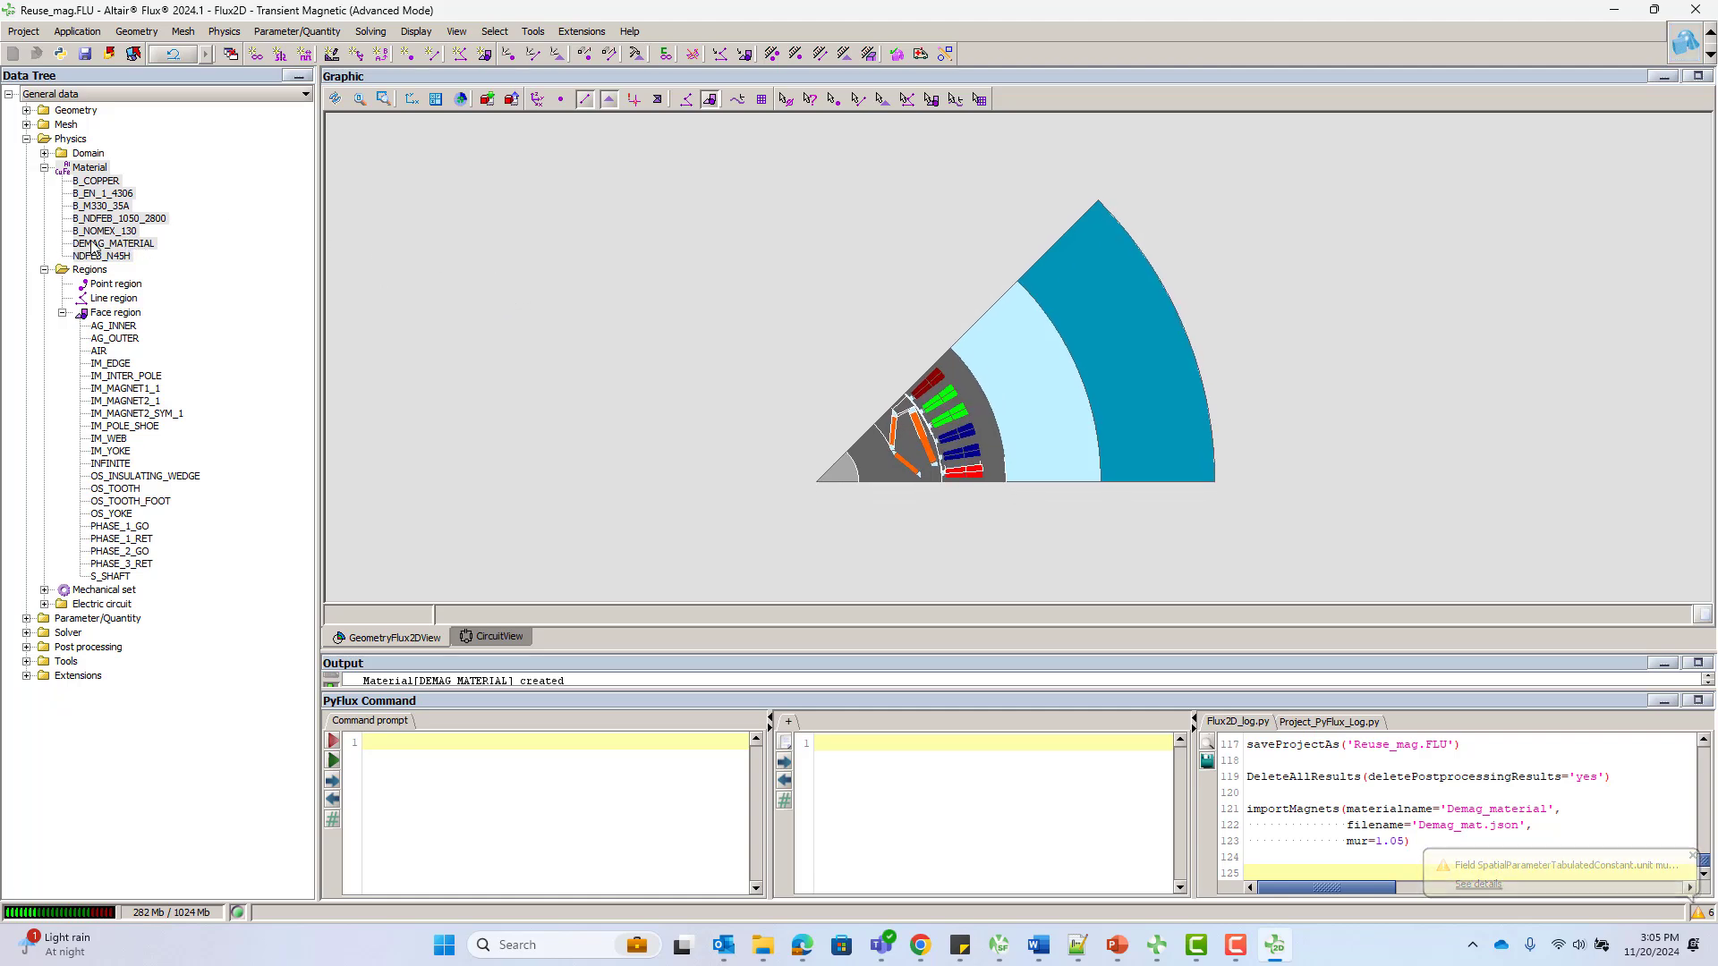
Examine the magnetic property definition of DEMAG_MATERIAL and the definition of its spatial quantity BR_DEMAG_MATERIAL
{"action": "double_click", "coordinate": [128, 247]}
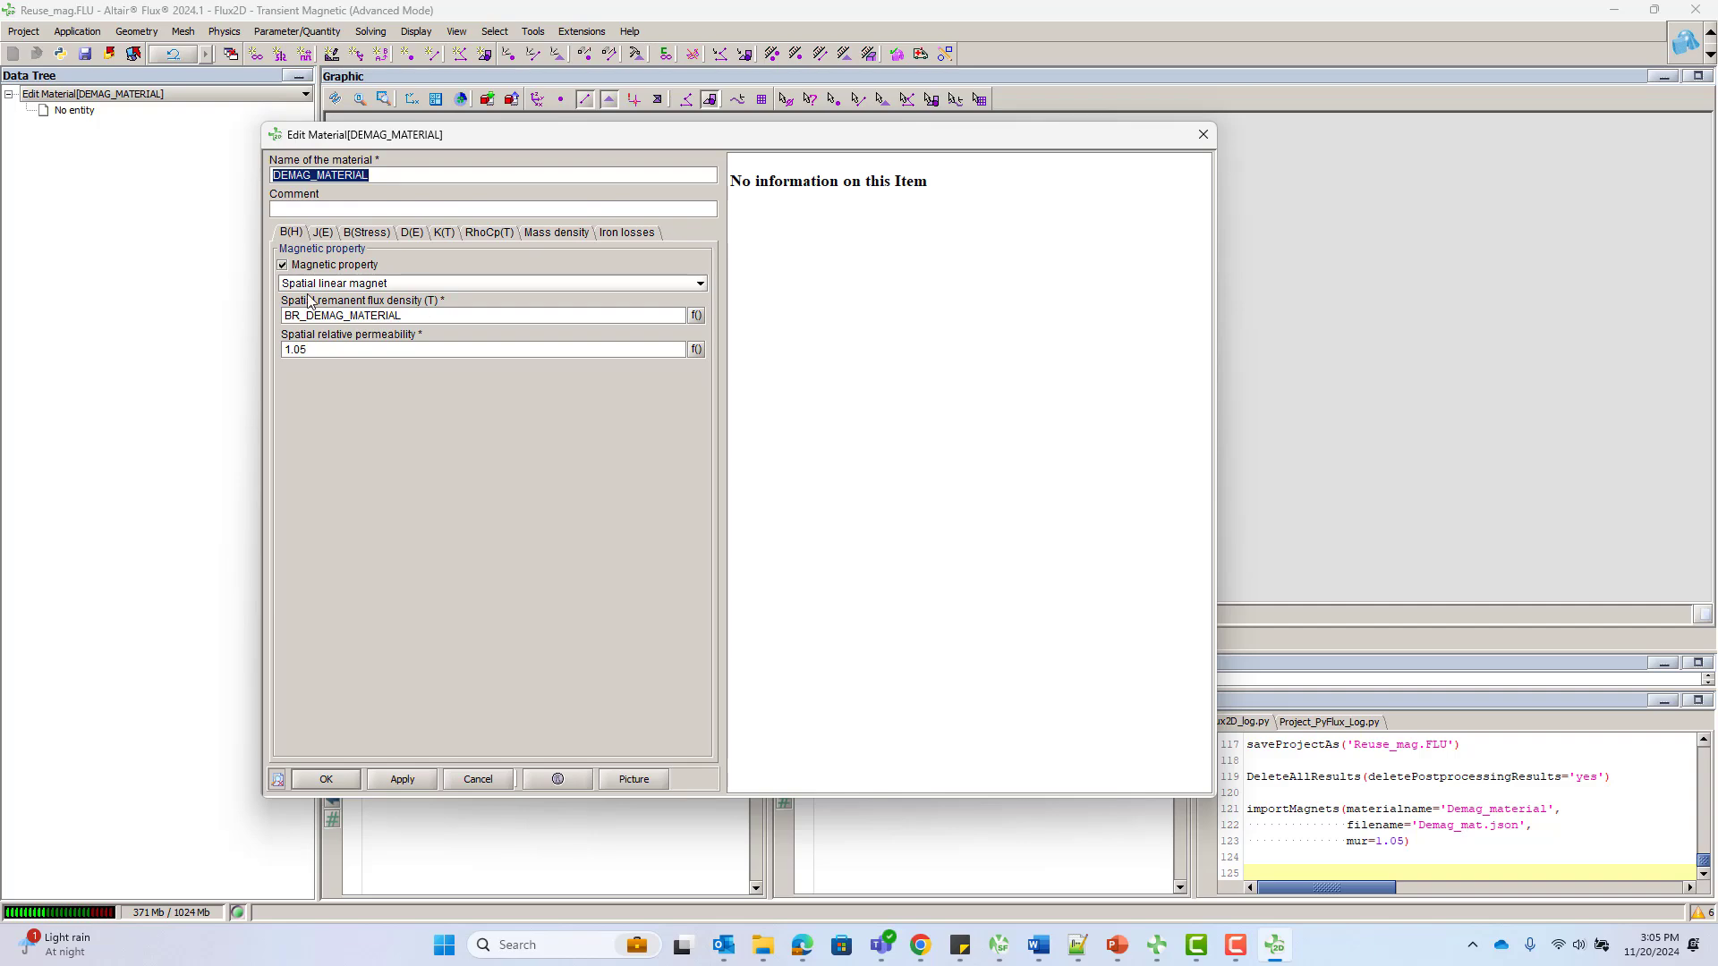
{"action": "left_click", "coordinate": [338, 781]}
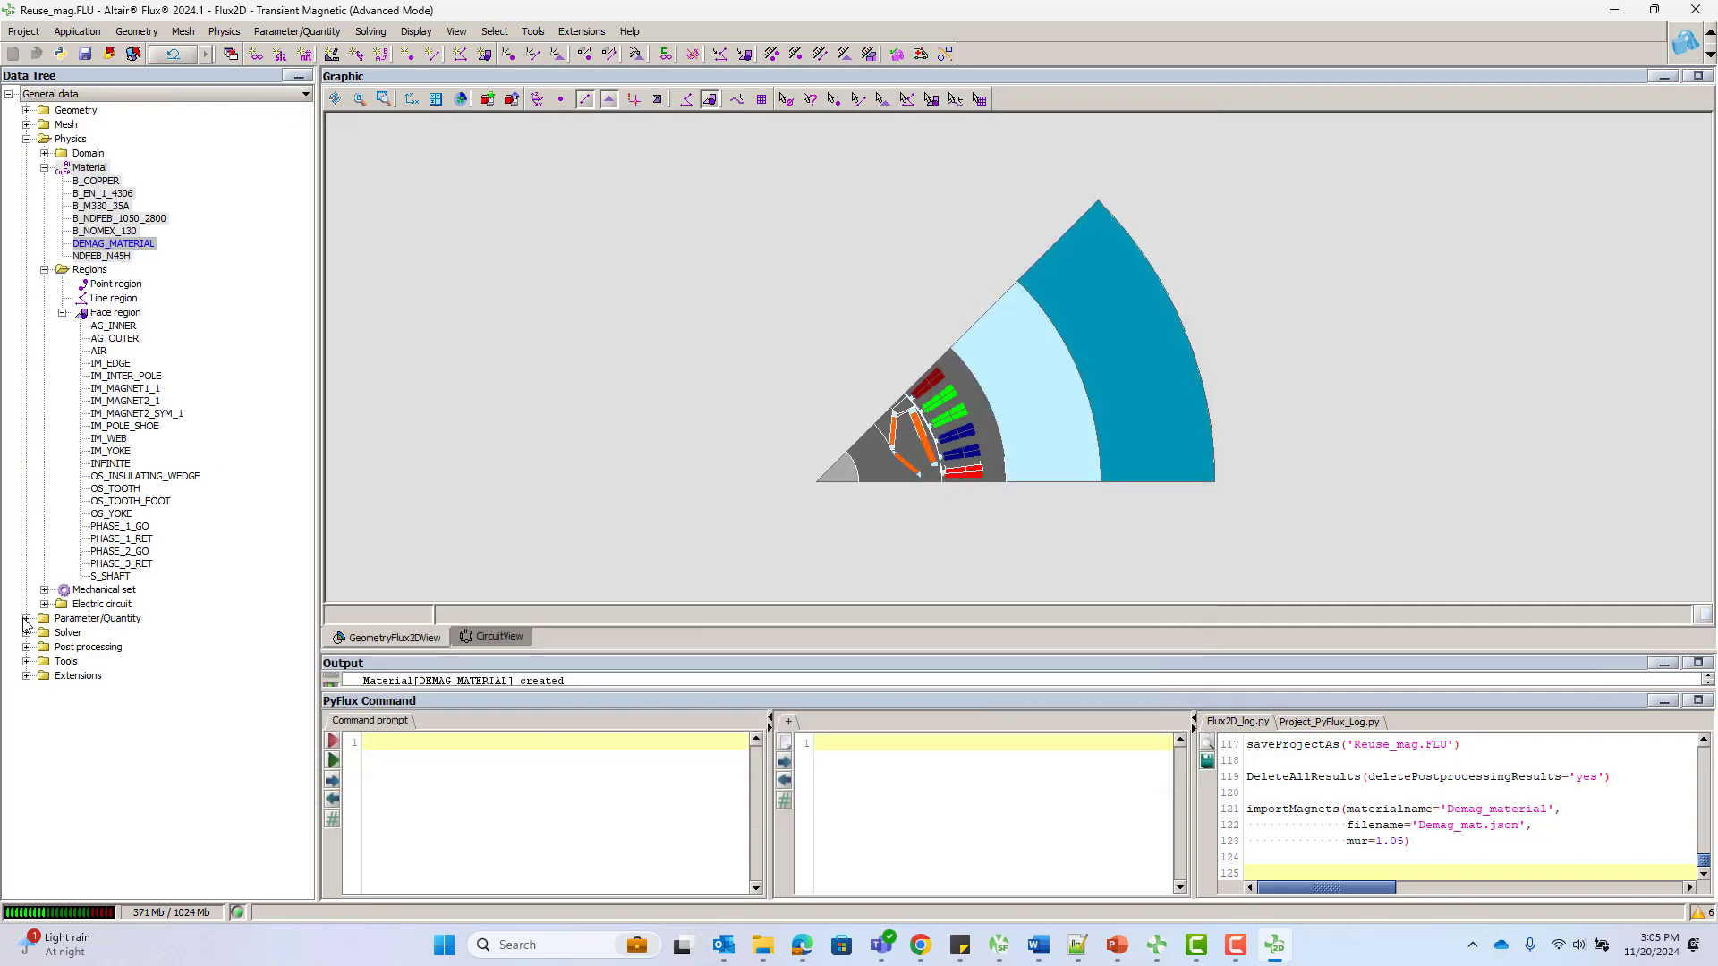
{"action": "left_click", "coordinate": [26, 618]}
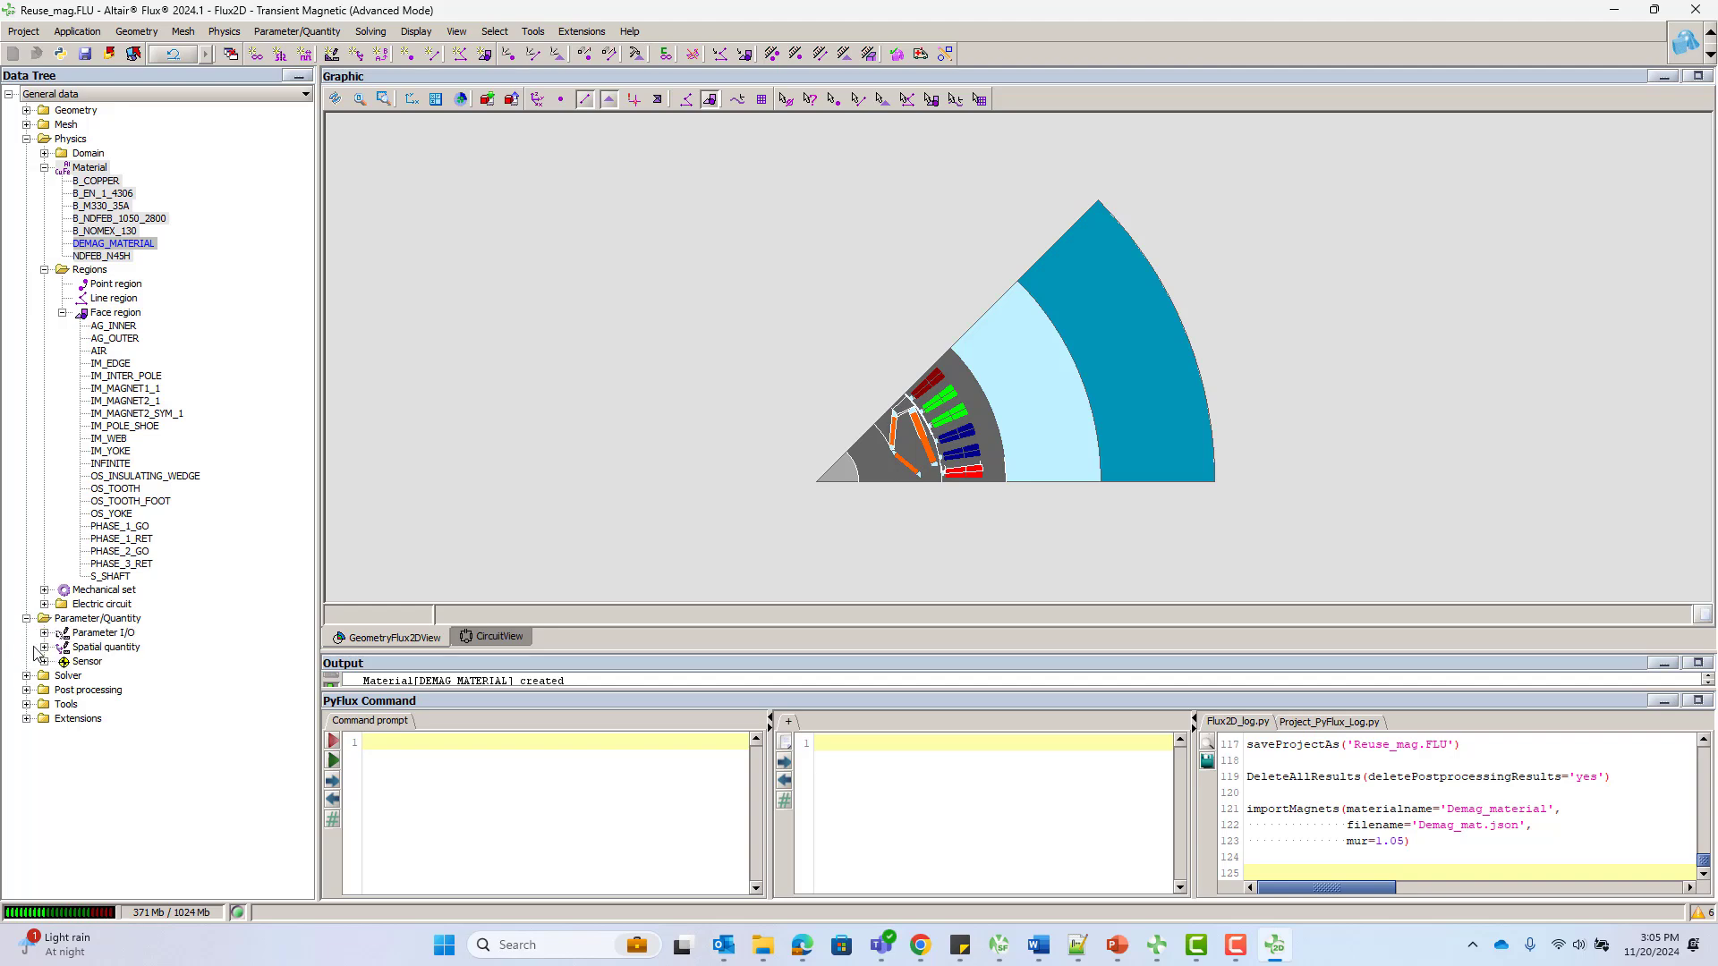
{"action": "left_click", "coordinate": [43, 647]}
{"action": "double_click", "coordinate": [158, 662]}
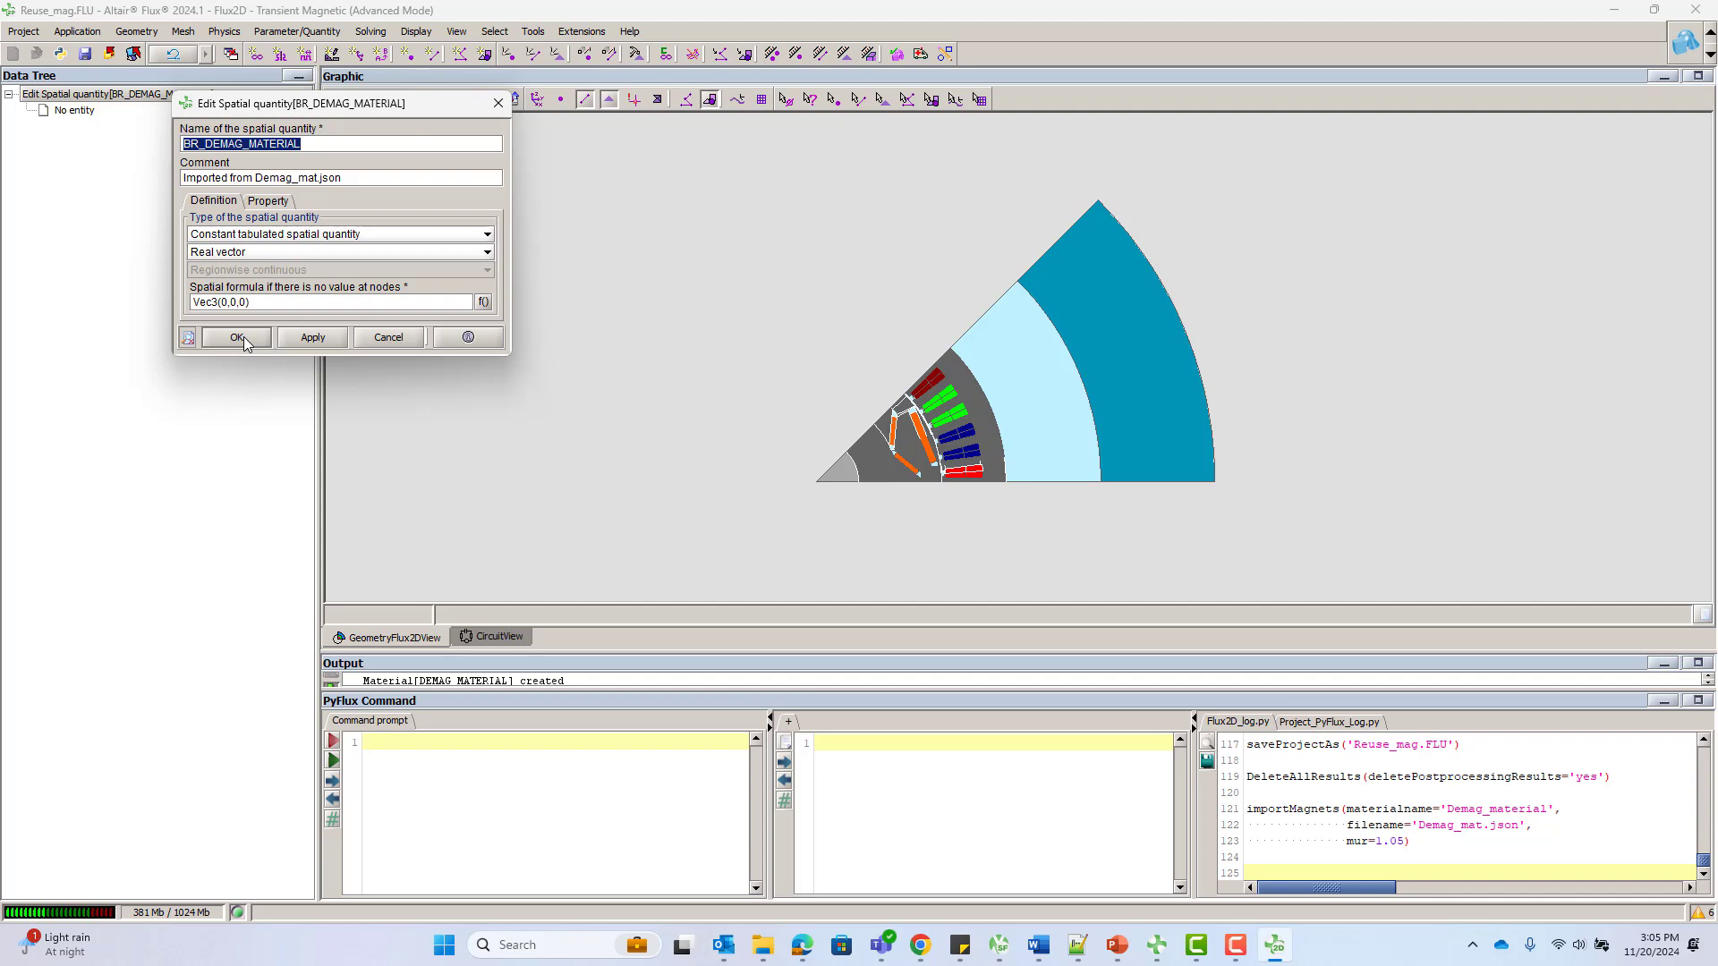
{"action": "left_click", "coordinate": [237, 337]}
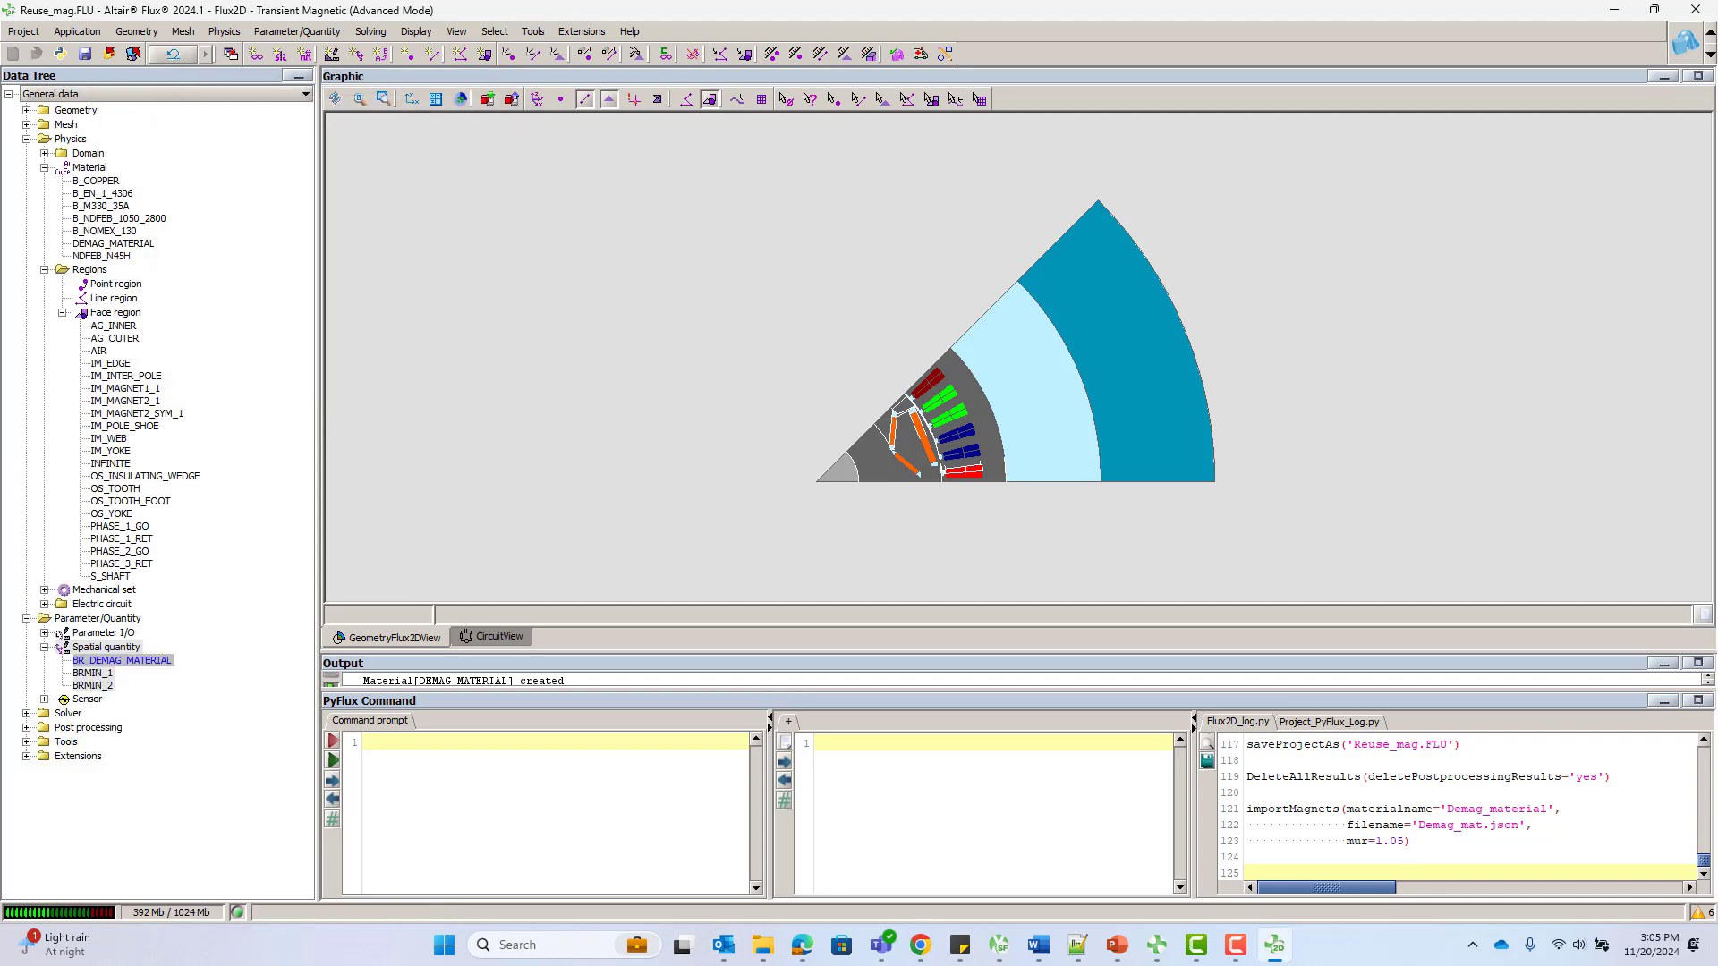
Assign DEMAG_MATERIAL to the face regions IM_MAGNET1_1, IM_MAGNET2_1 and IM_MAGNET2_SYM_1 together
{"action": "left_click", "coordinate": [126, 388]}
{"action": "left_click", "coordinate": [128, 401], "text": "ctrl"}
{"action": "left_click", "coordinate": [130, 416], "text": "ctrl"}
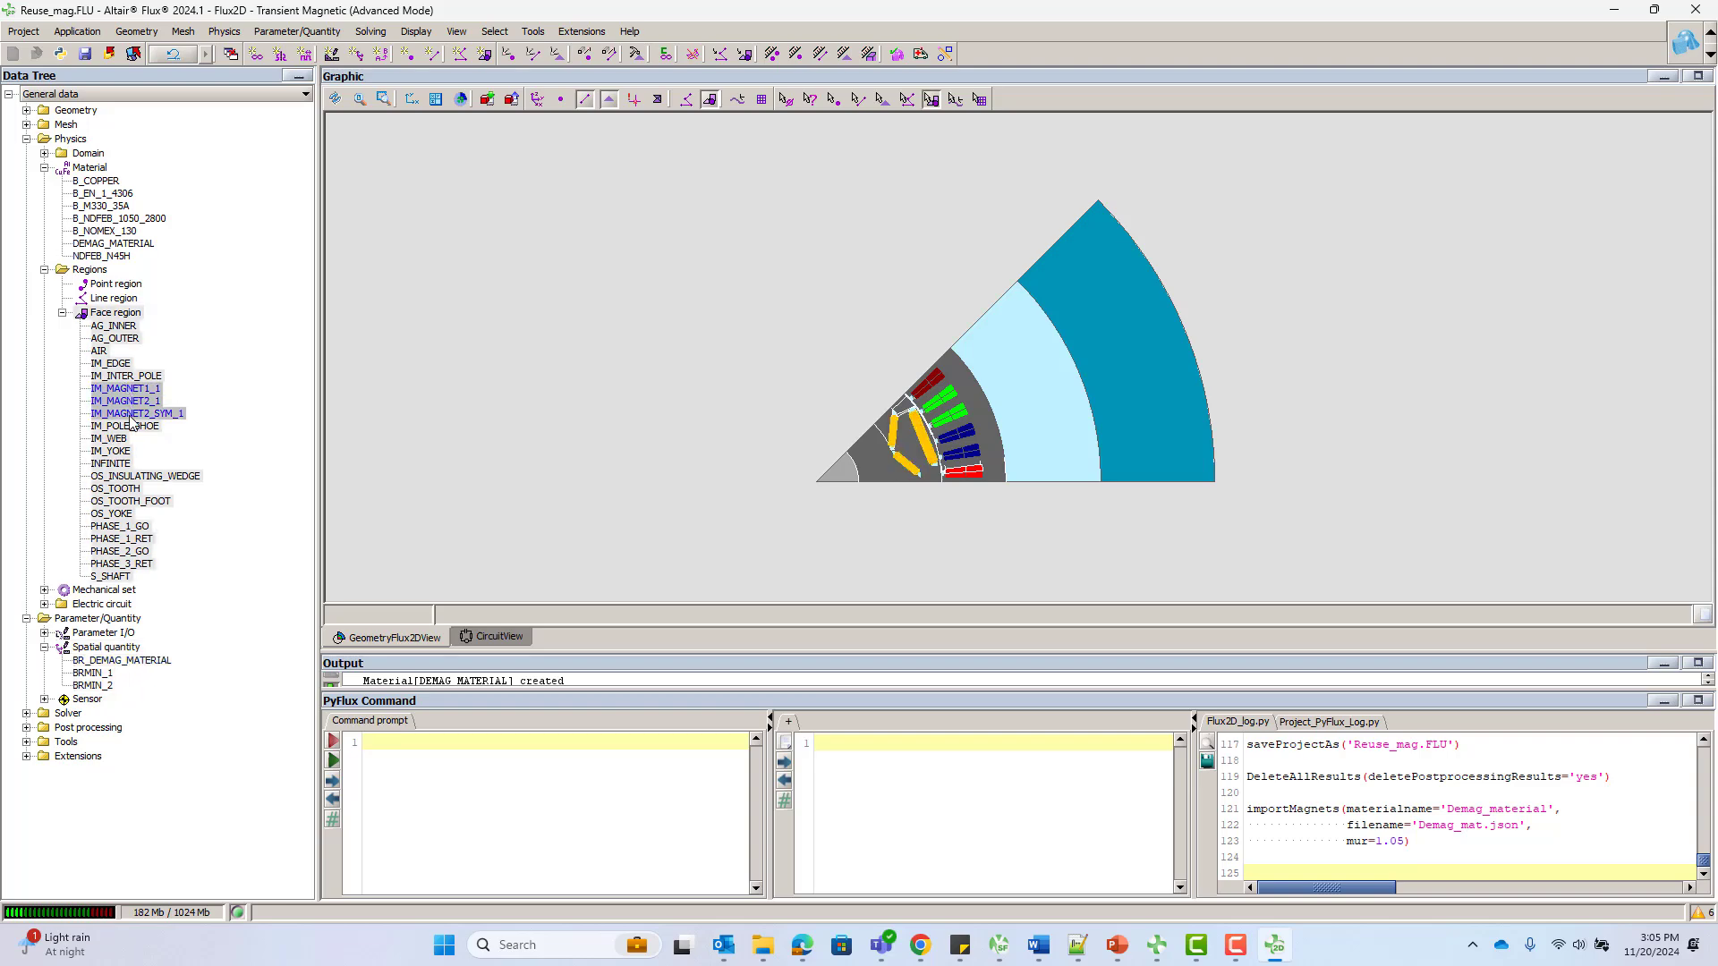
{"action": "right_click", "coordinate": [132, 419]}
{"action": "left_click", "coordinate": [152, 439]}
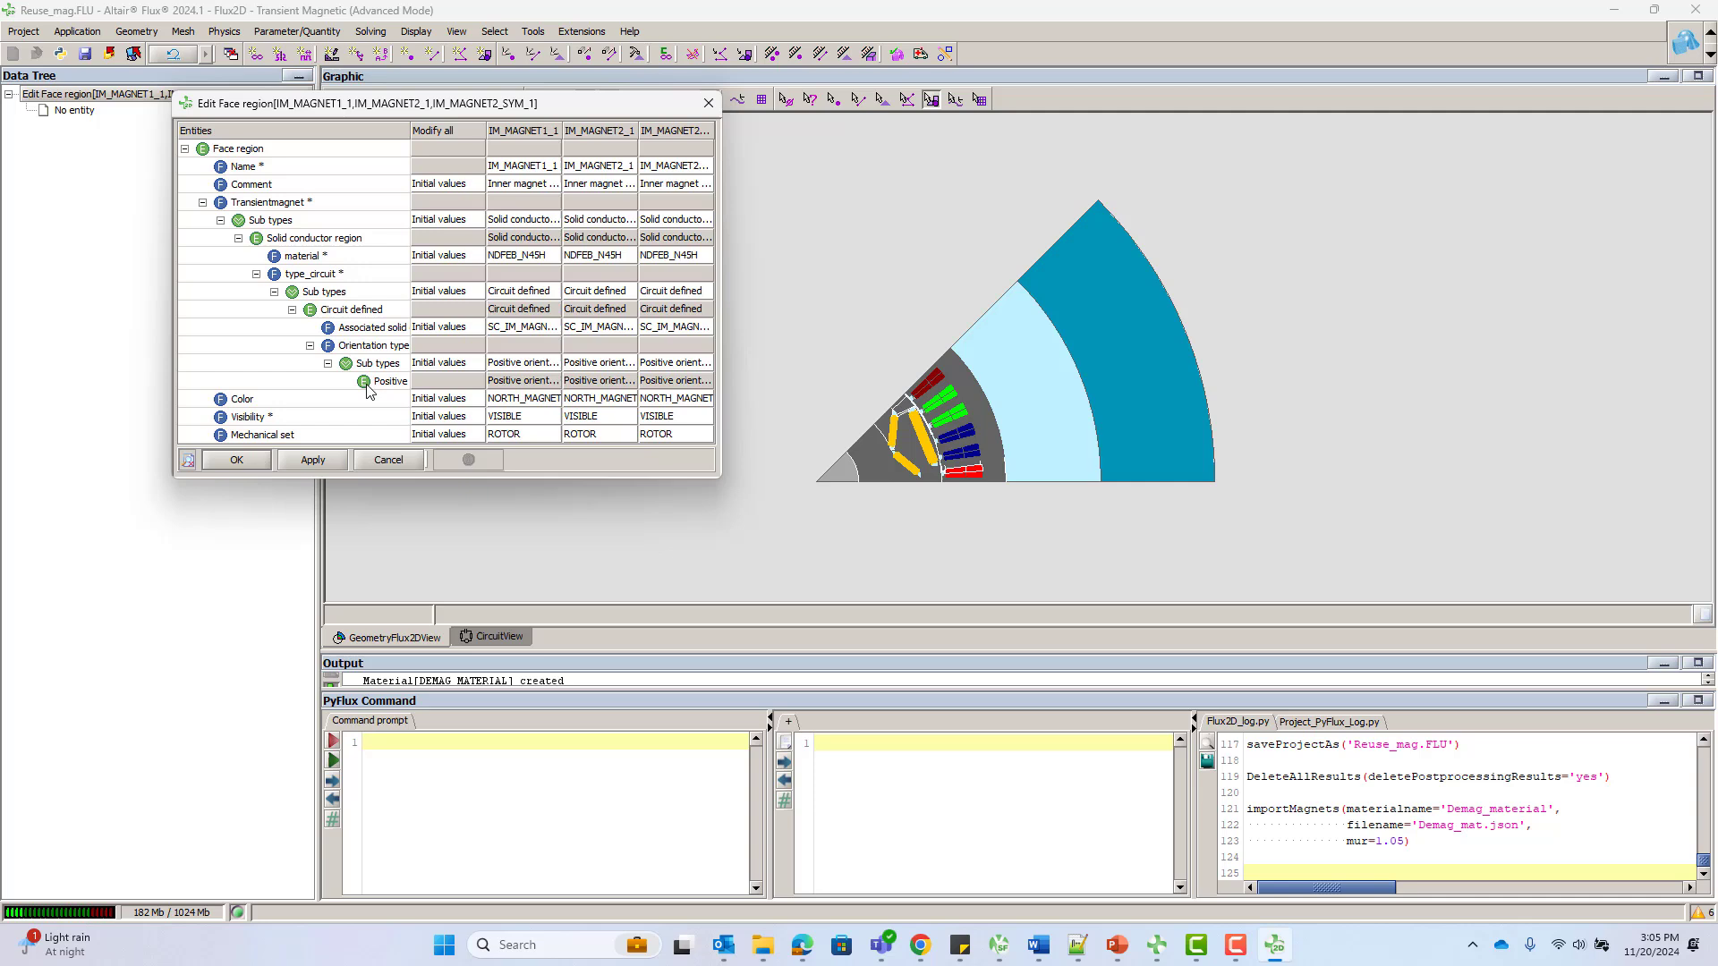
{"action": "left_click", "coordinate": [438, 257]}
{"action": "left_click", "coordinate": [445, 358]}
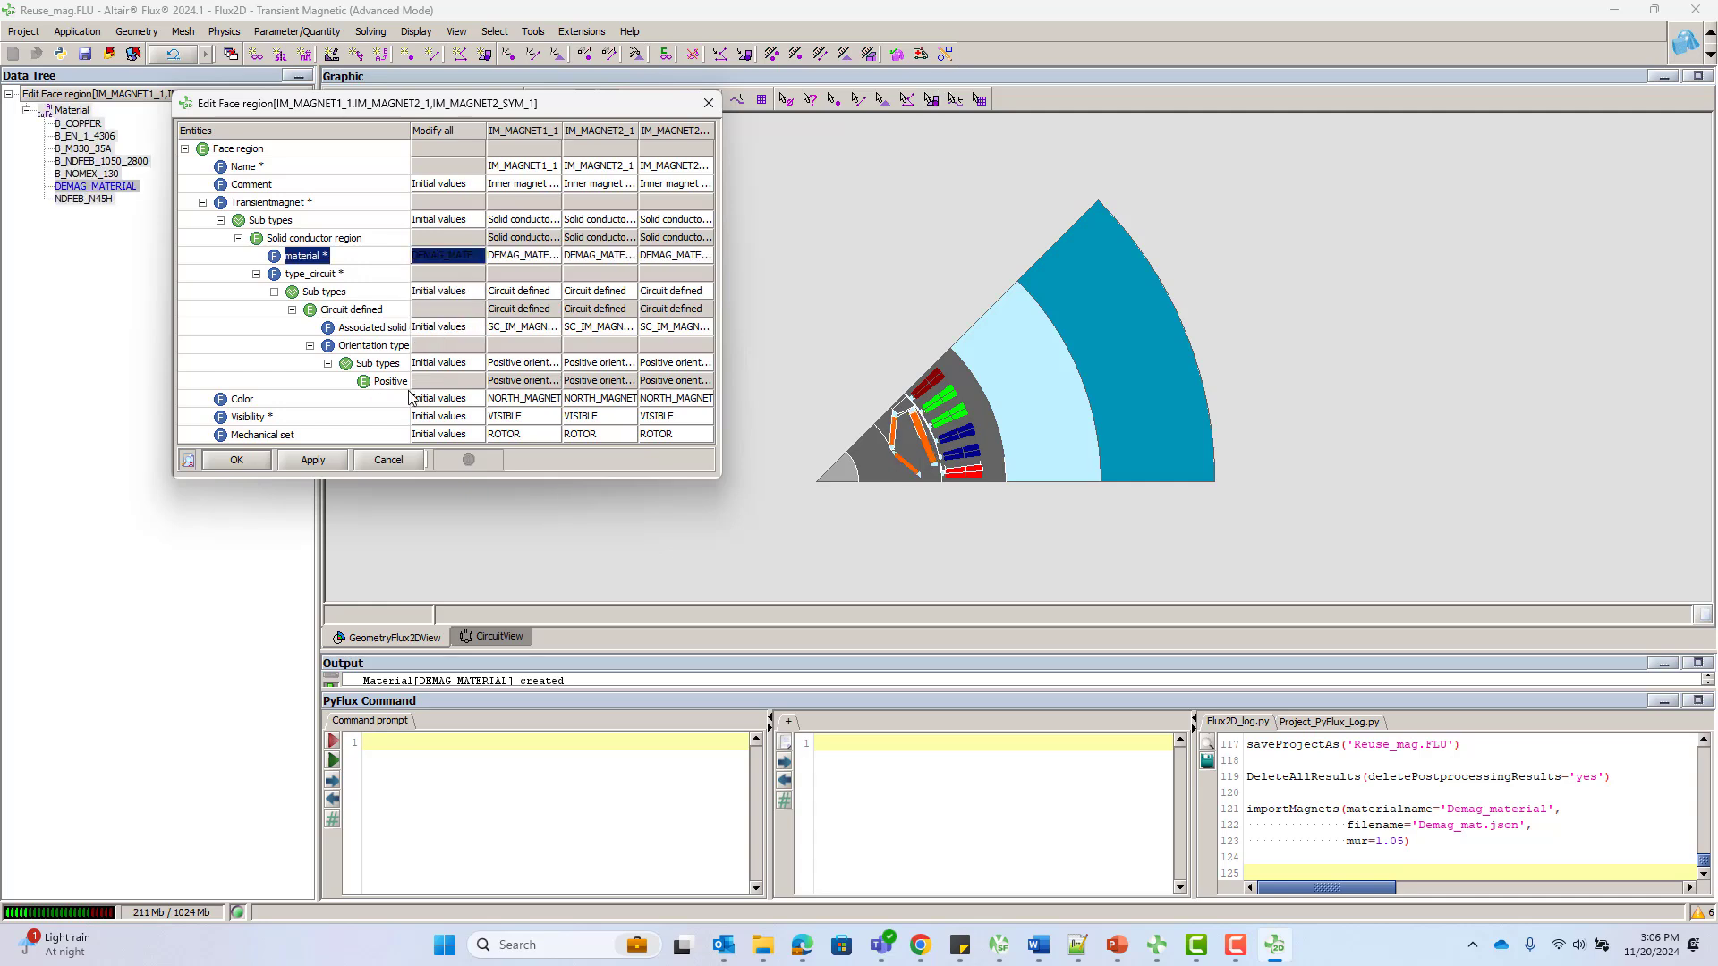
{"action": "left_click", "coordinate": [310, 465]}
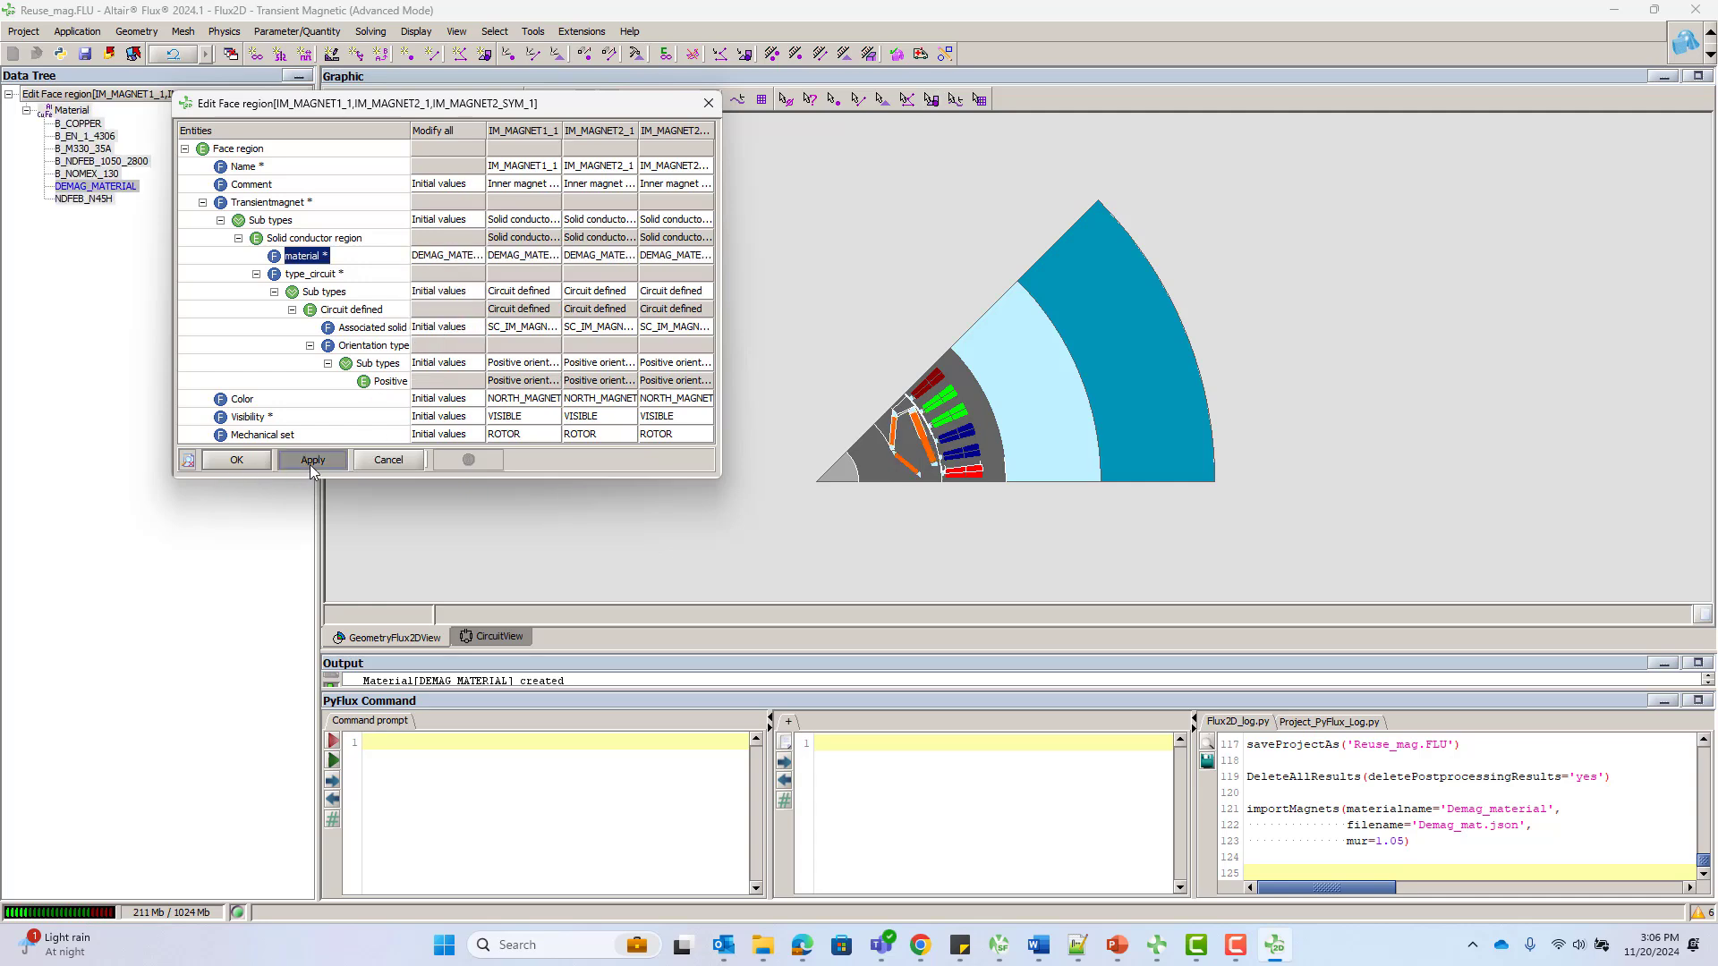
Confirm the magnet face region edit and display the material Br arrows on the rotor magnets
{"action": "left_click", "coordinate": [234, 460]}
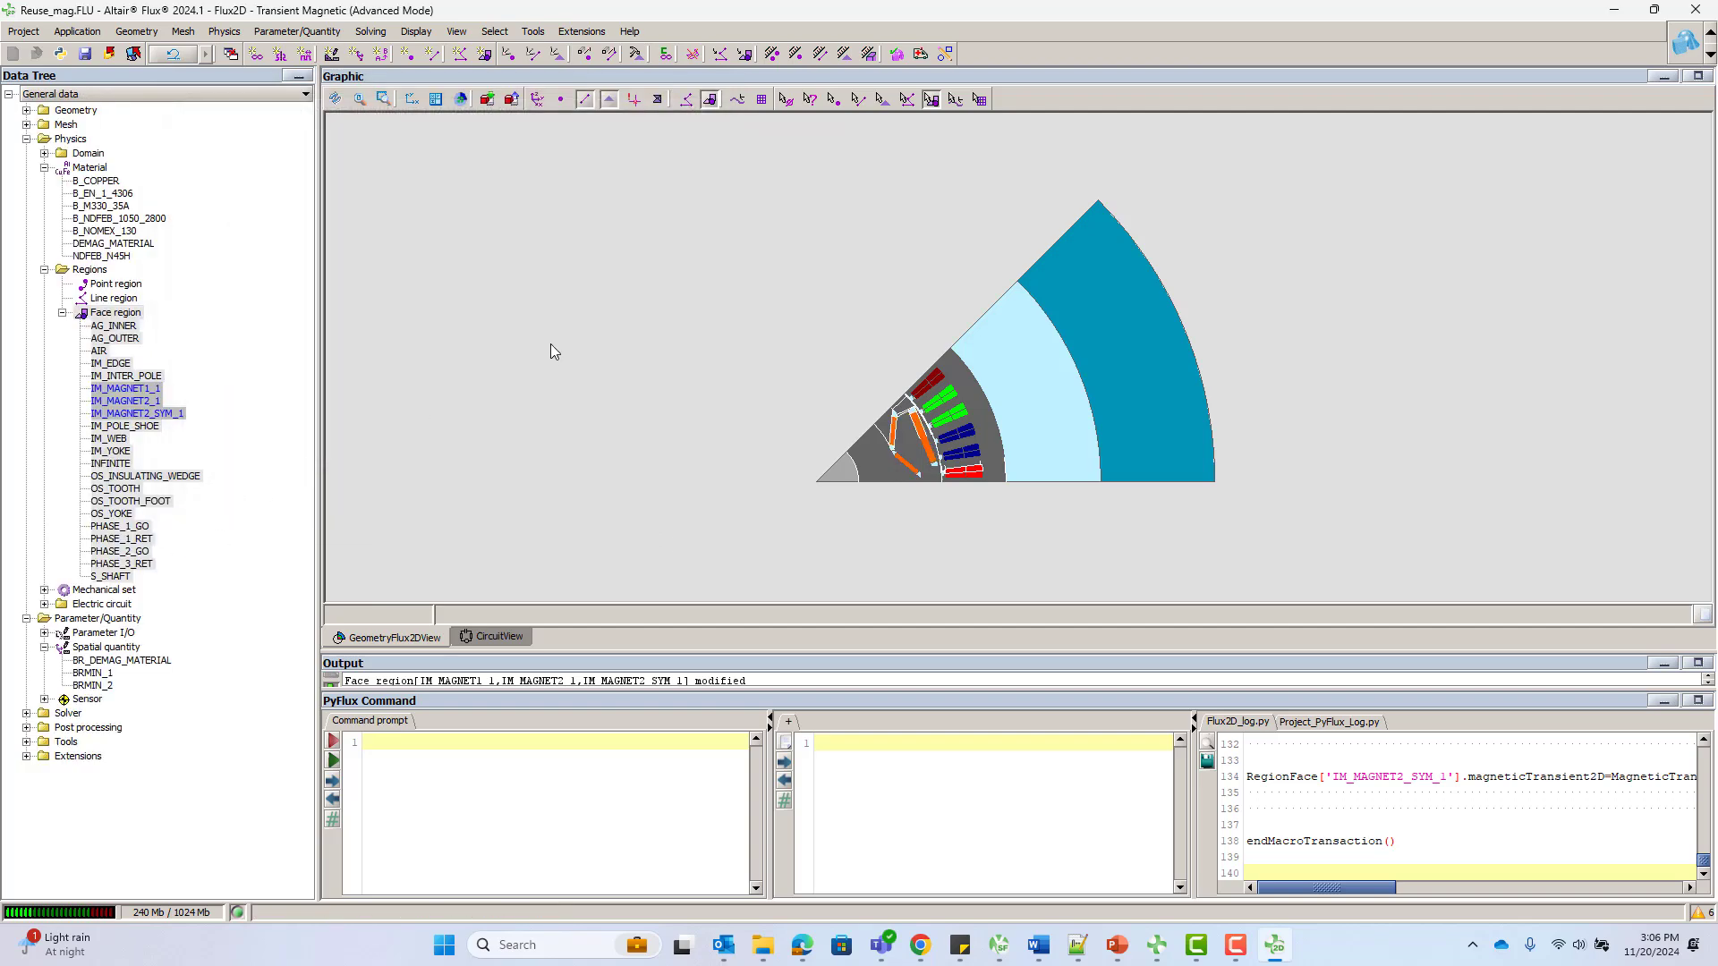
{"action": "left_click", "coordinate": [225, 36]}
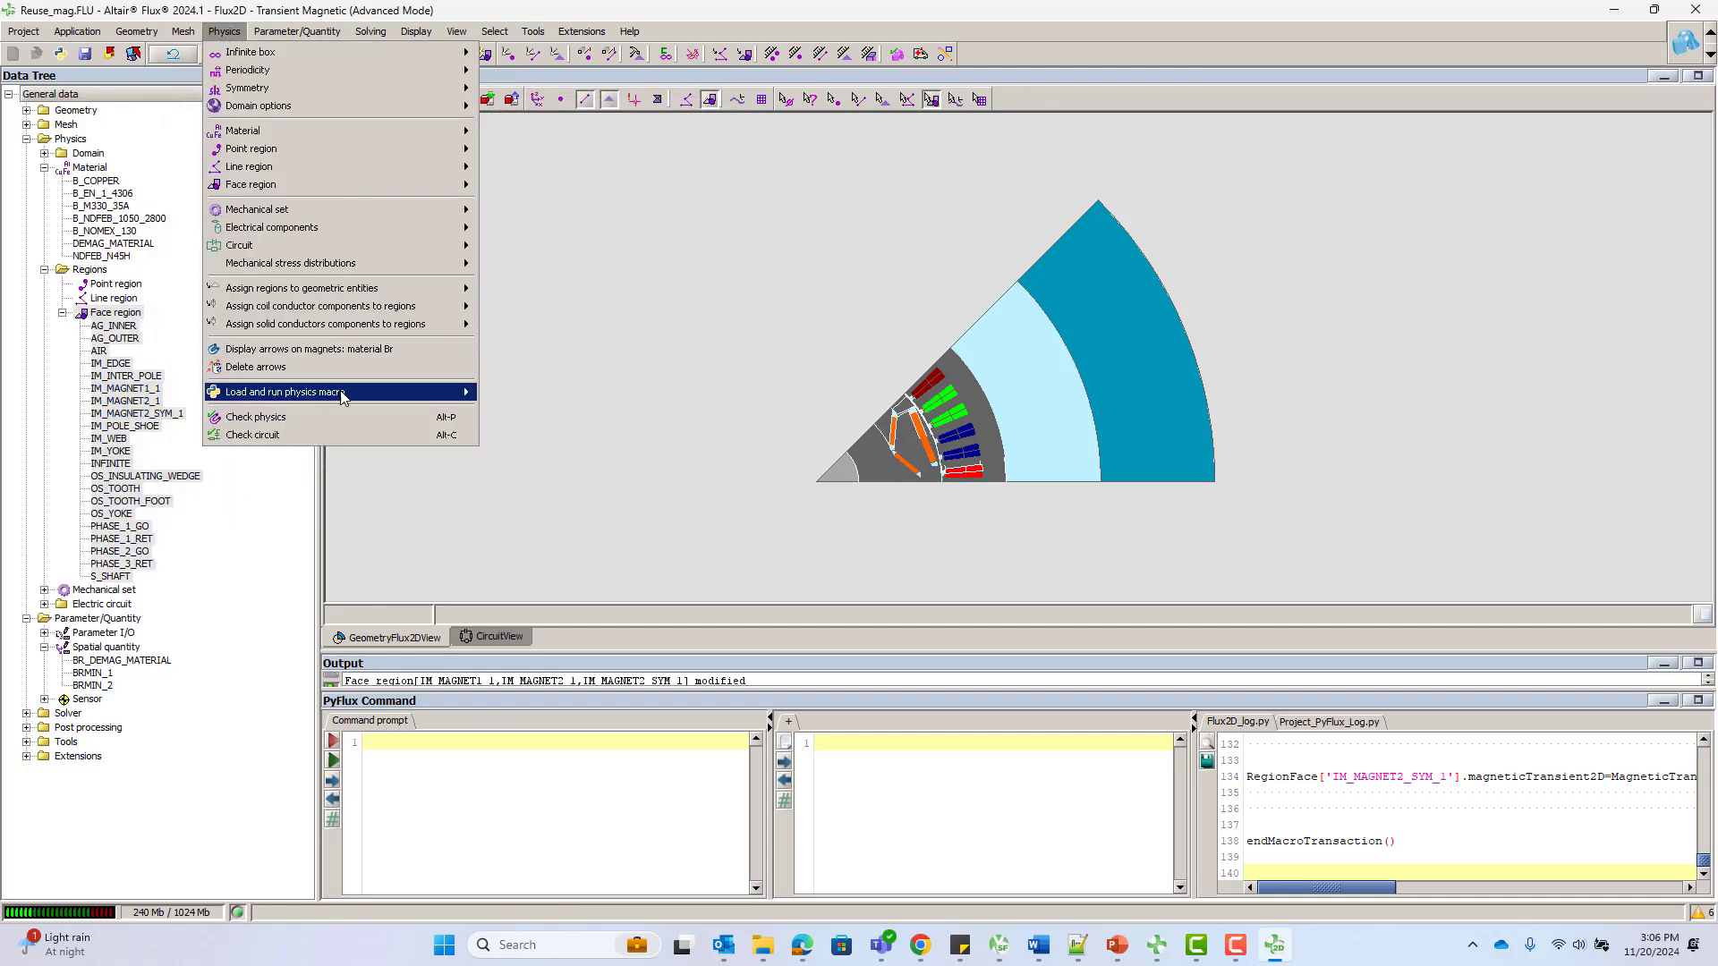
{"action": "left_click", "coordinate": [370, 351]}
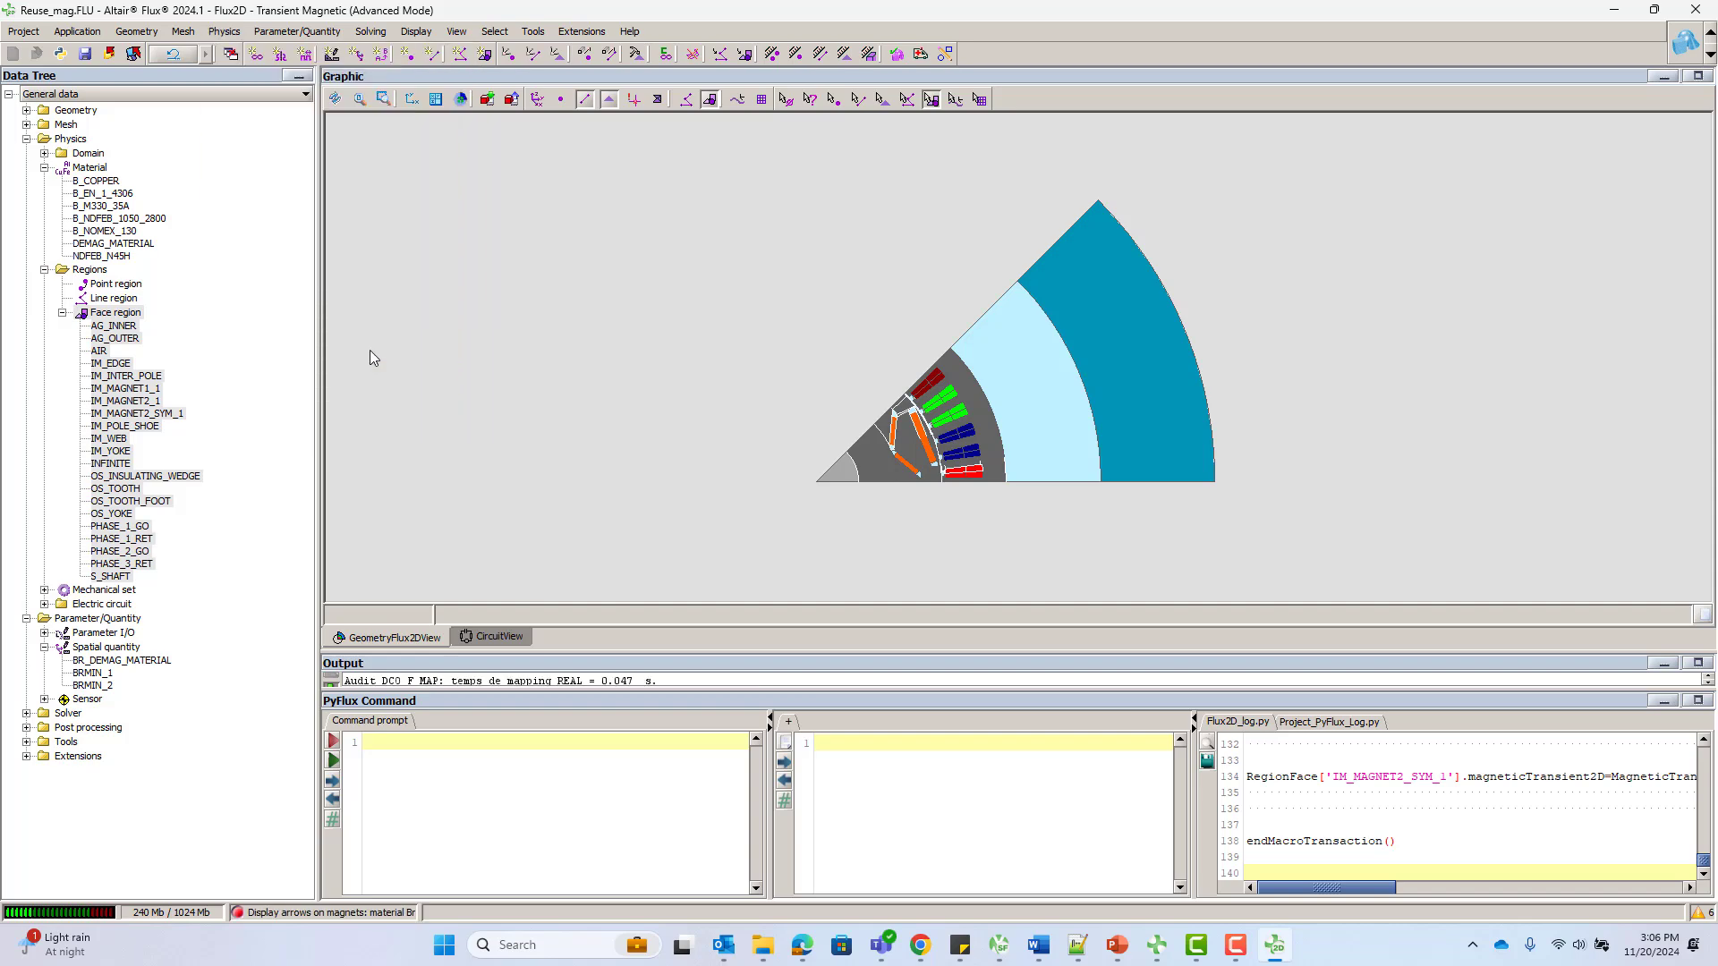
{"action": "scroll", "coordinate": [793, 384], "scroll_direction": "up", "scroll_amount": 5}
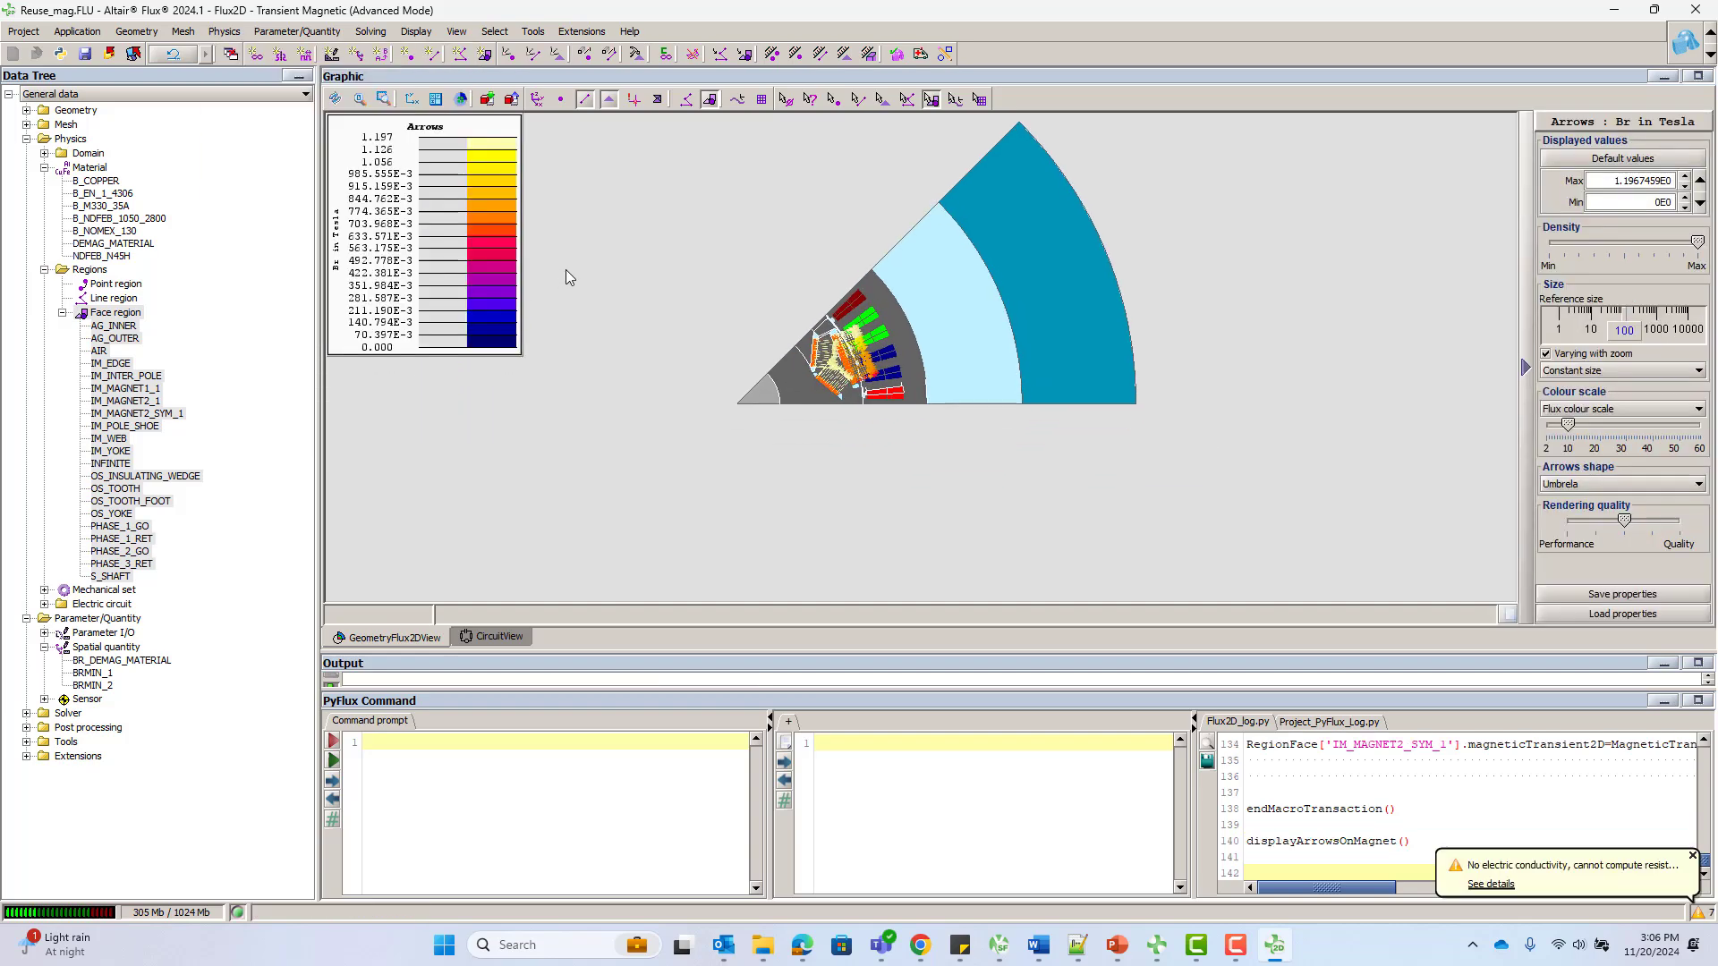
{"action": "left_click_drag", "start_coordinate": [906, 469], "coordinate": [885, 306]}
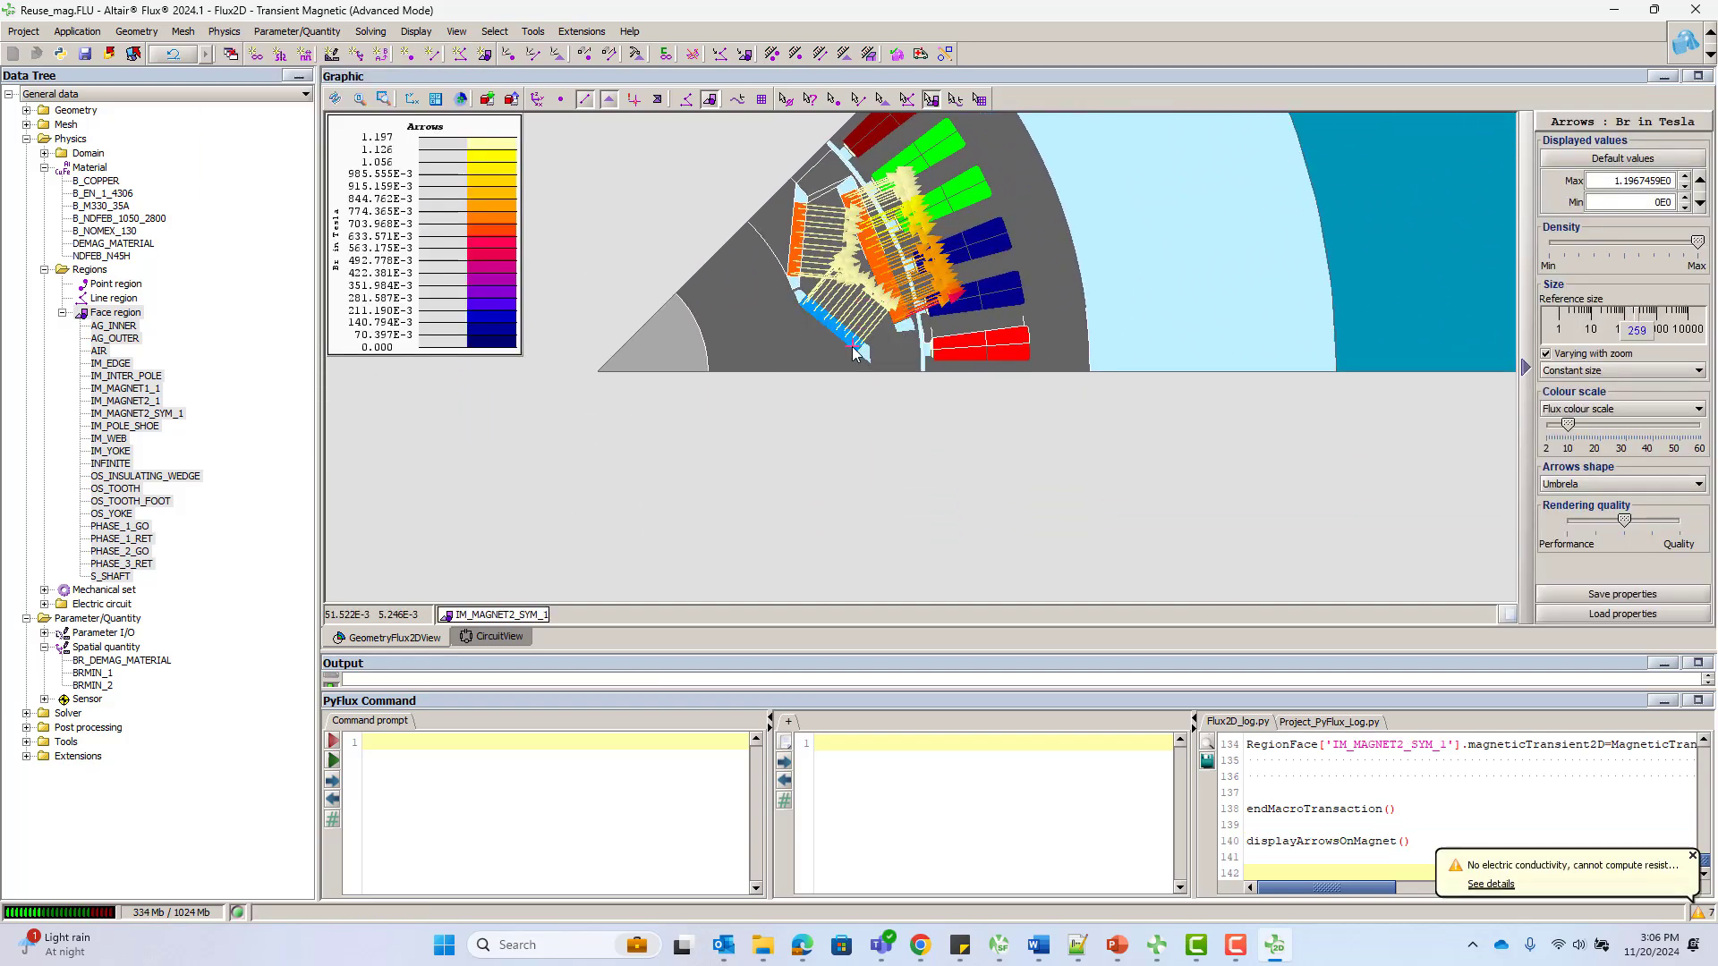
{"action": "scroll", "coordinate": [885, 309], "scroll_direction": "up", "scroll_amount": 4}
{"action": "left_click_drag", "start_coordinate": [884, 428], "coordinate": [878, 553]}
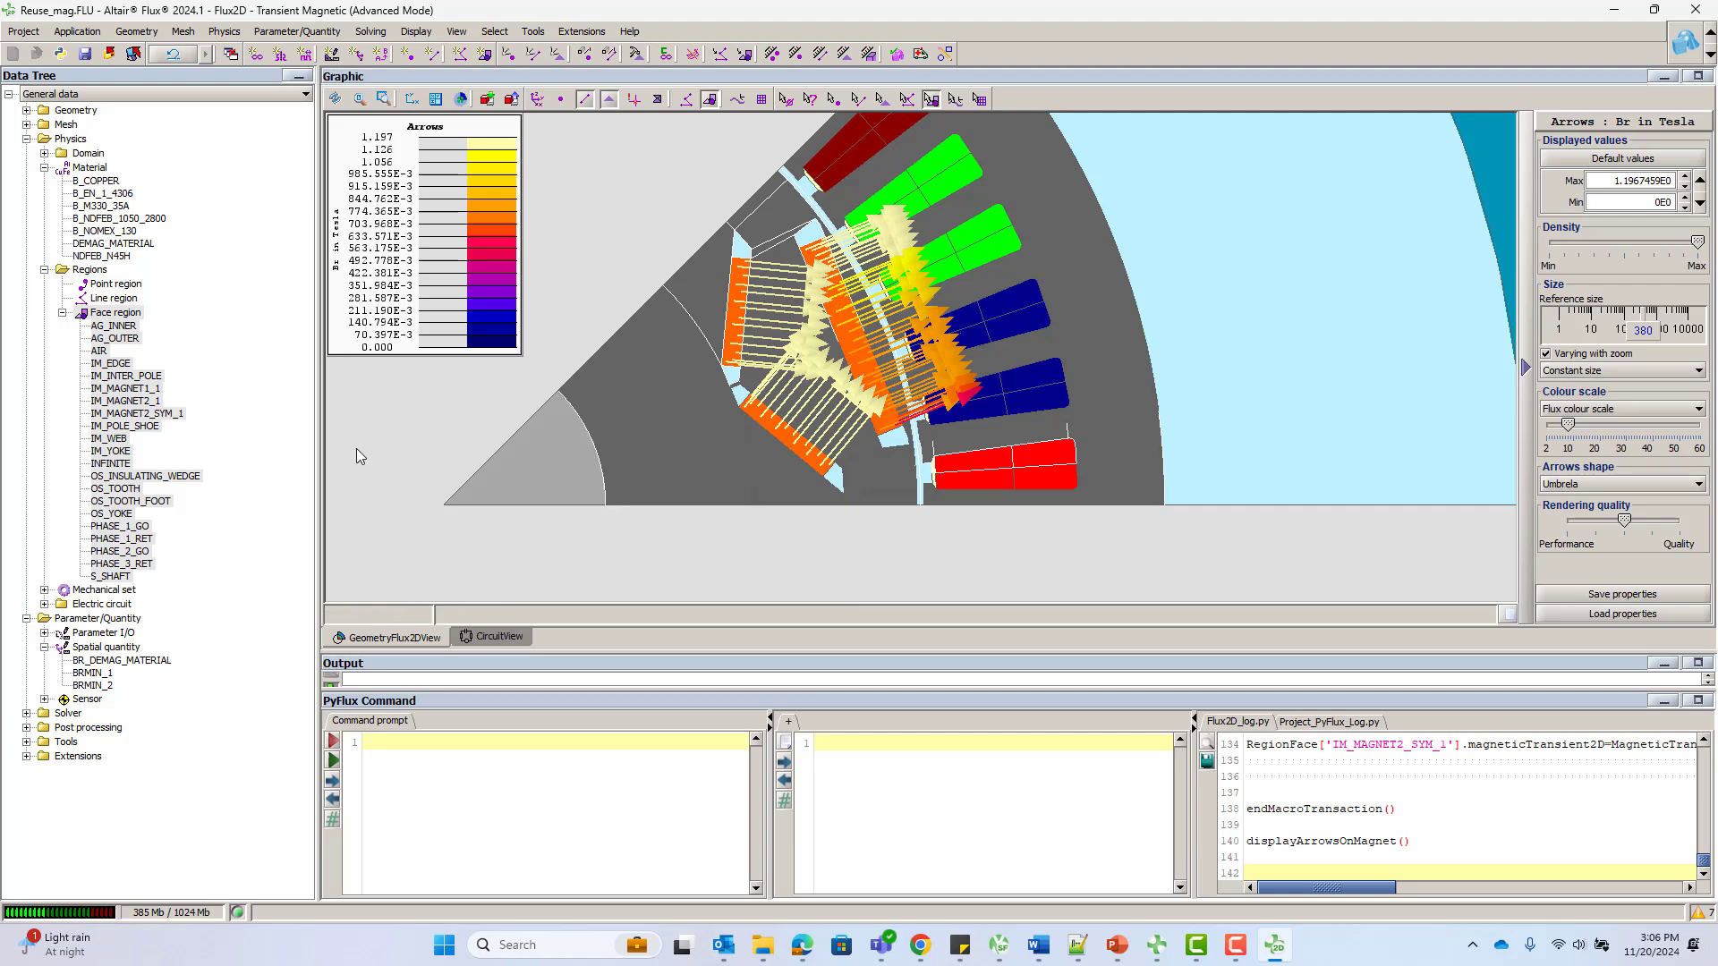
Save the project, solve SCENARIO_1 in the current project, and close the results window
{"action": "left_click", "coordinate": [85, 53]}
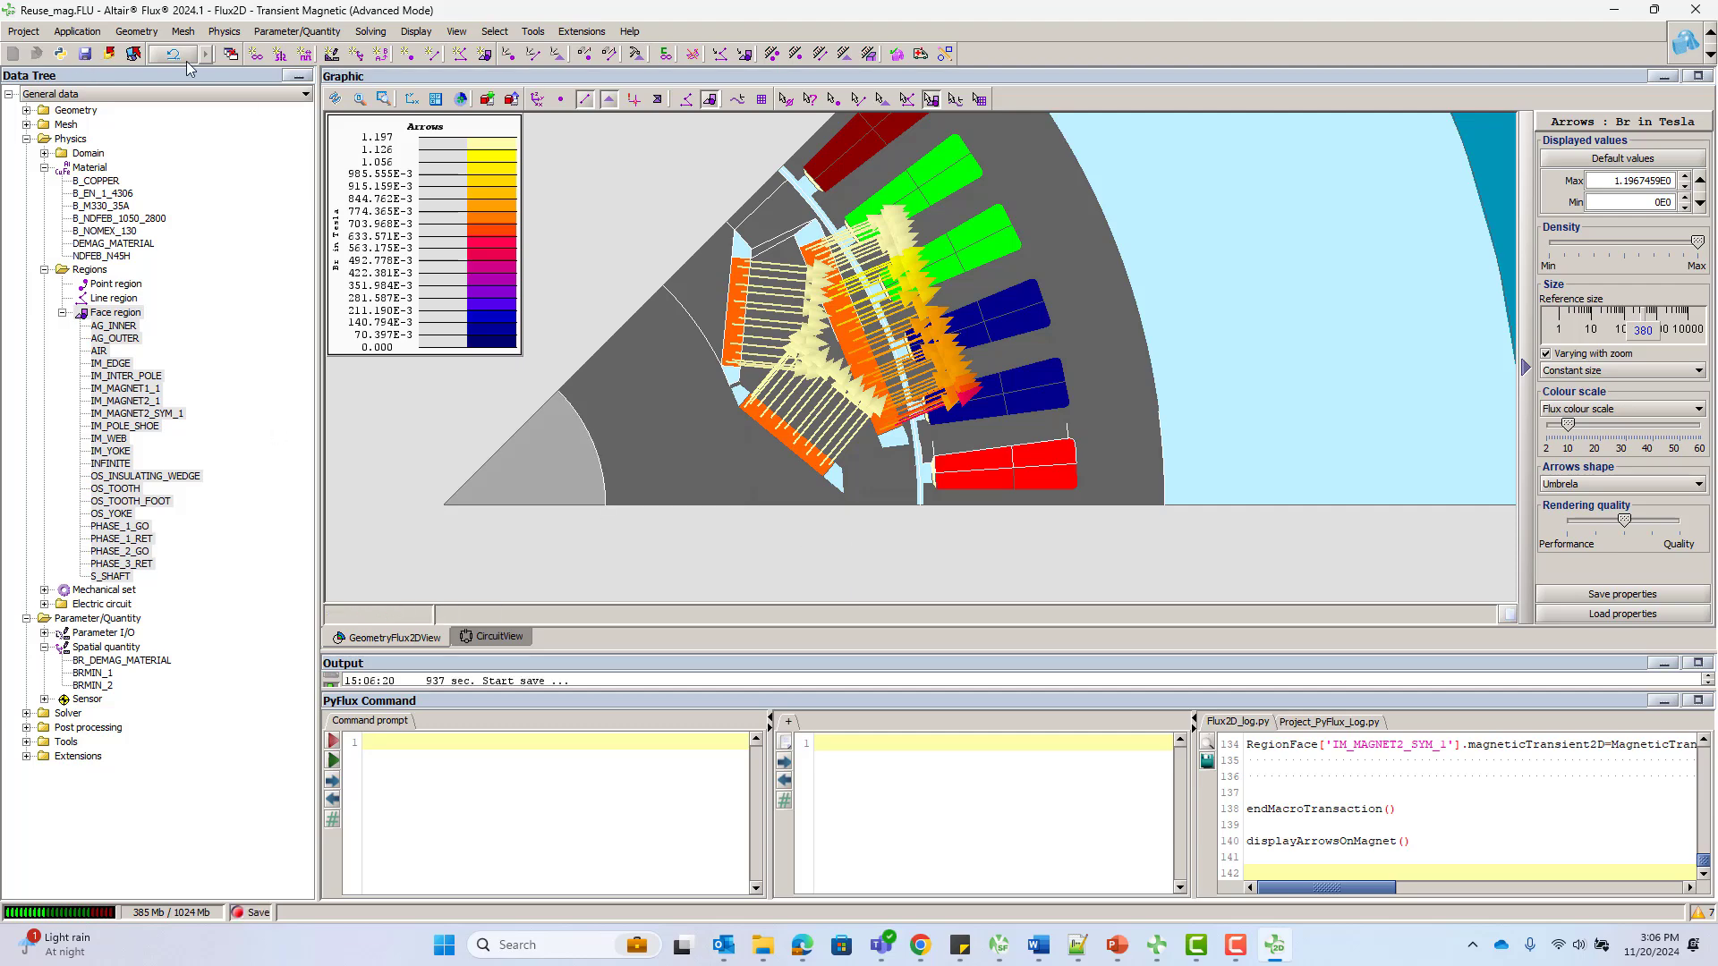
{"action": "left_click", "coordinate": [370, 31]}
{"action": "left_click", "coordinate": [412, 49]}
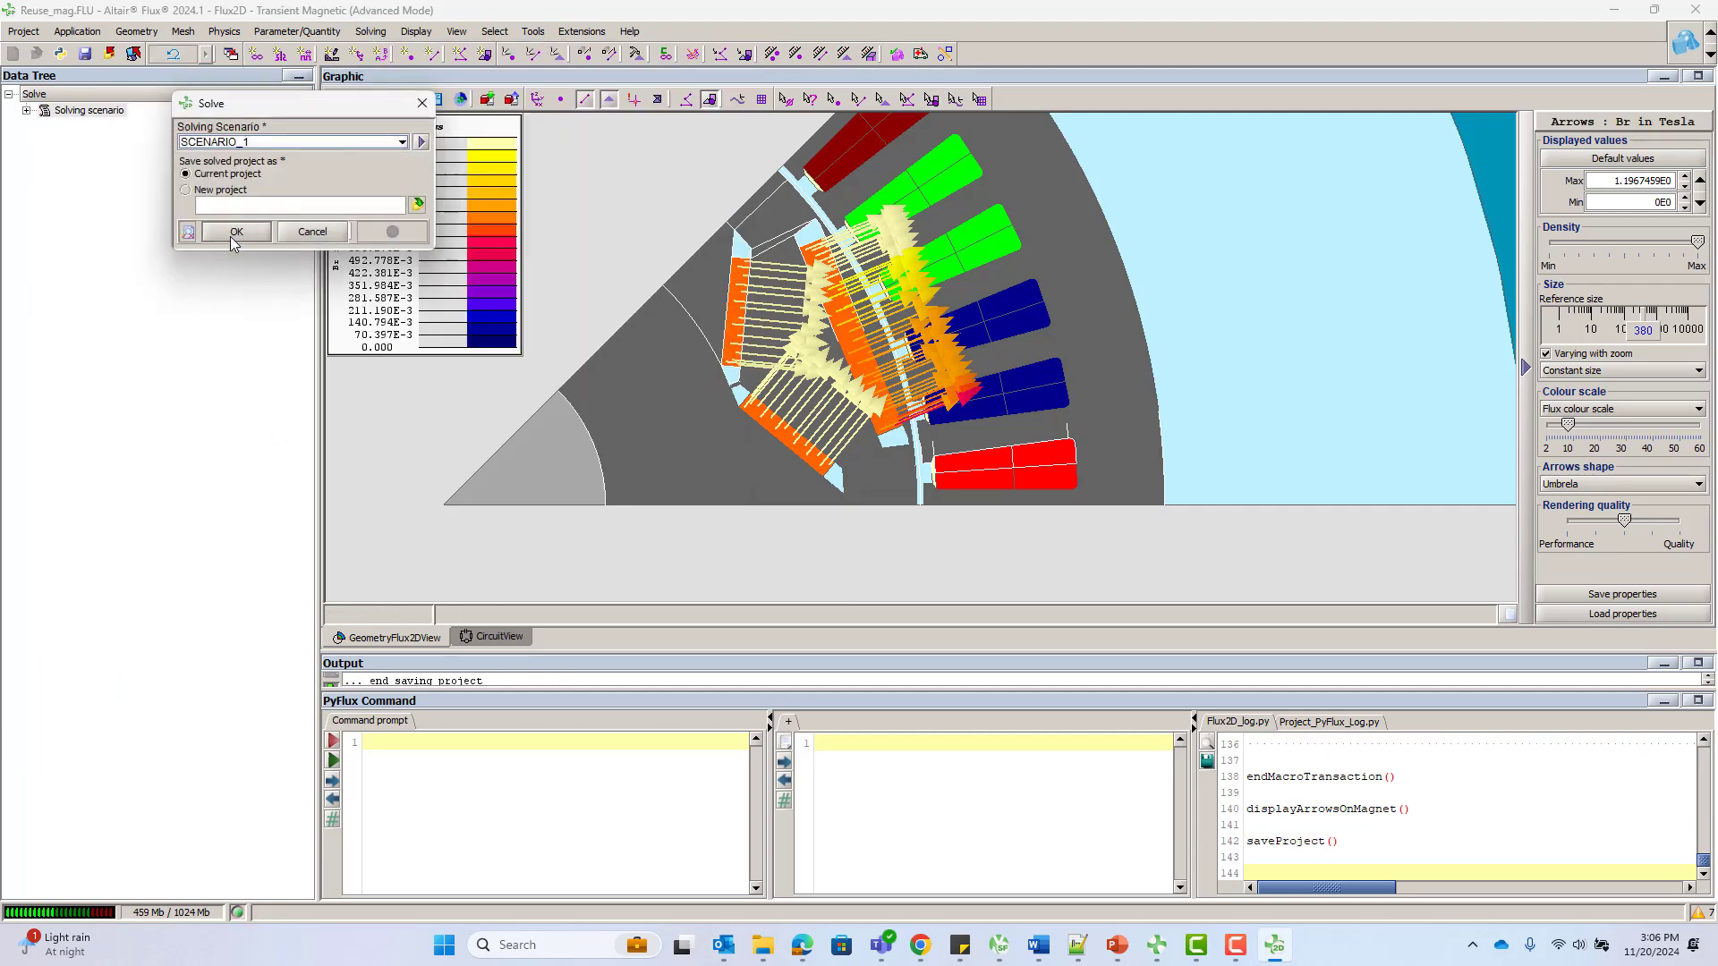
{"action": "left_click", "coordinate": [232, 237]}
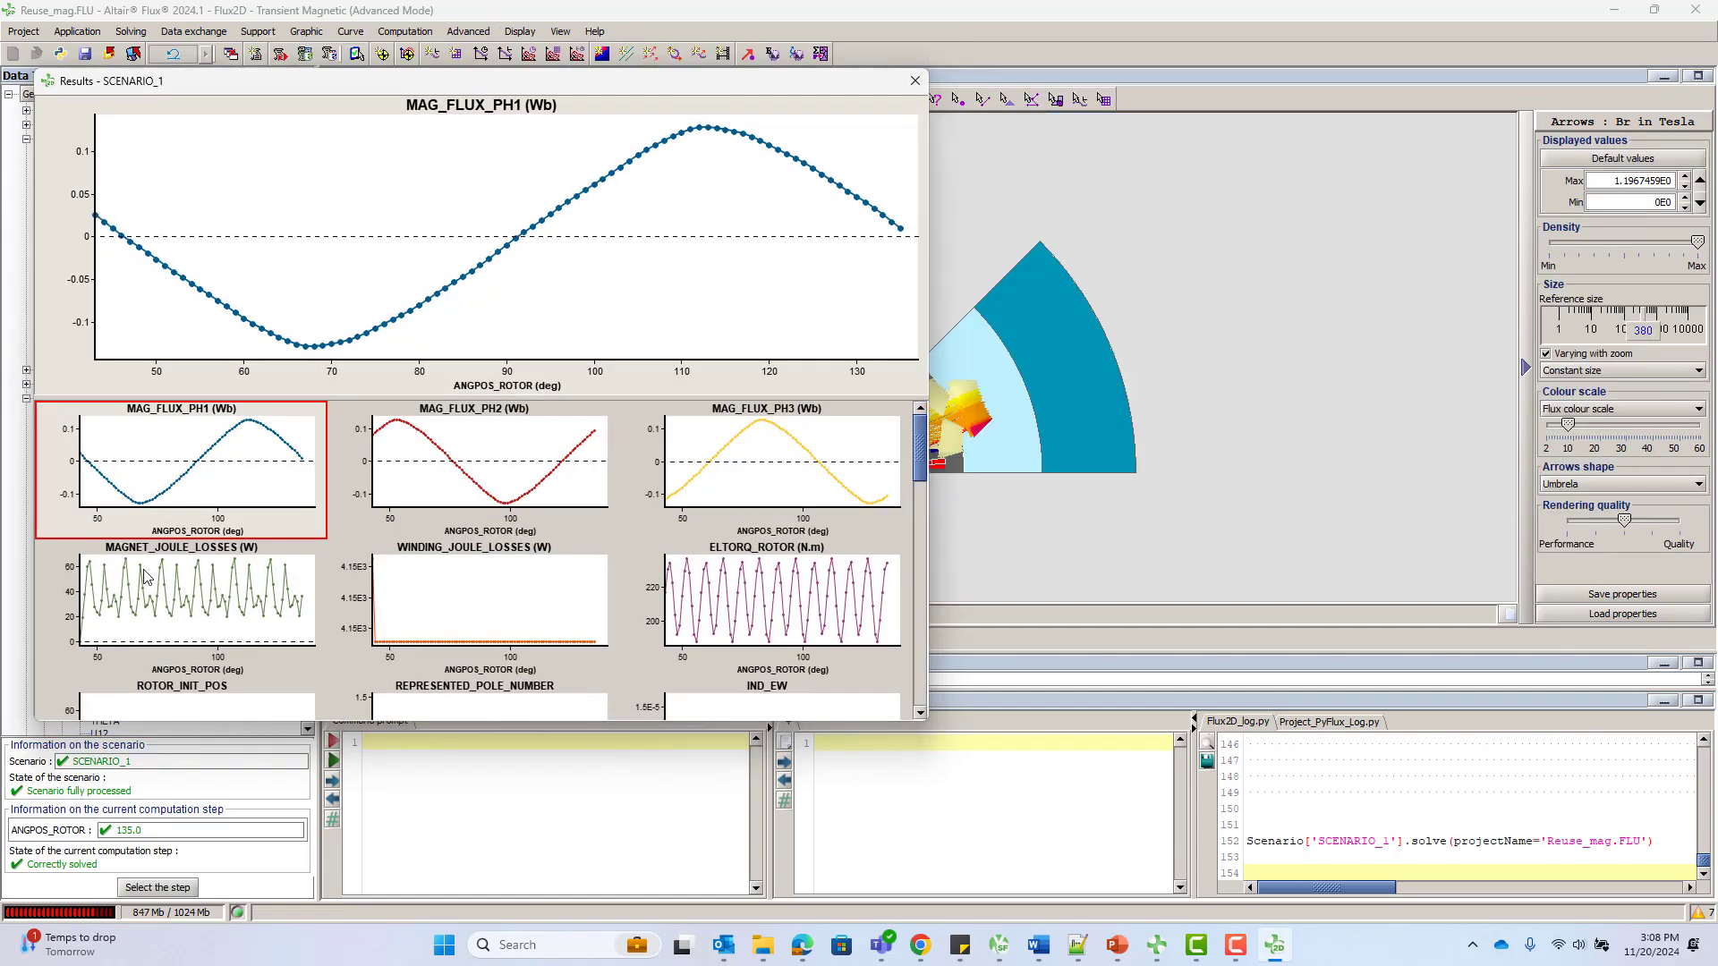
{"action": "left_click", "coordinate": [913, 81]}
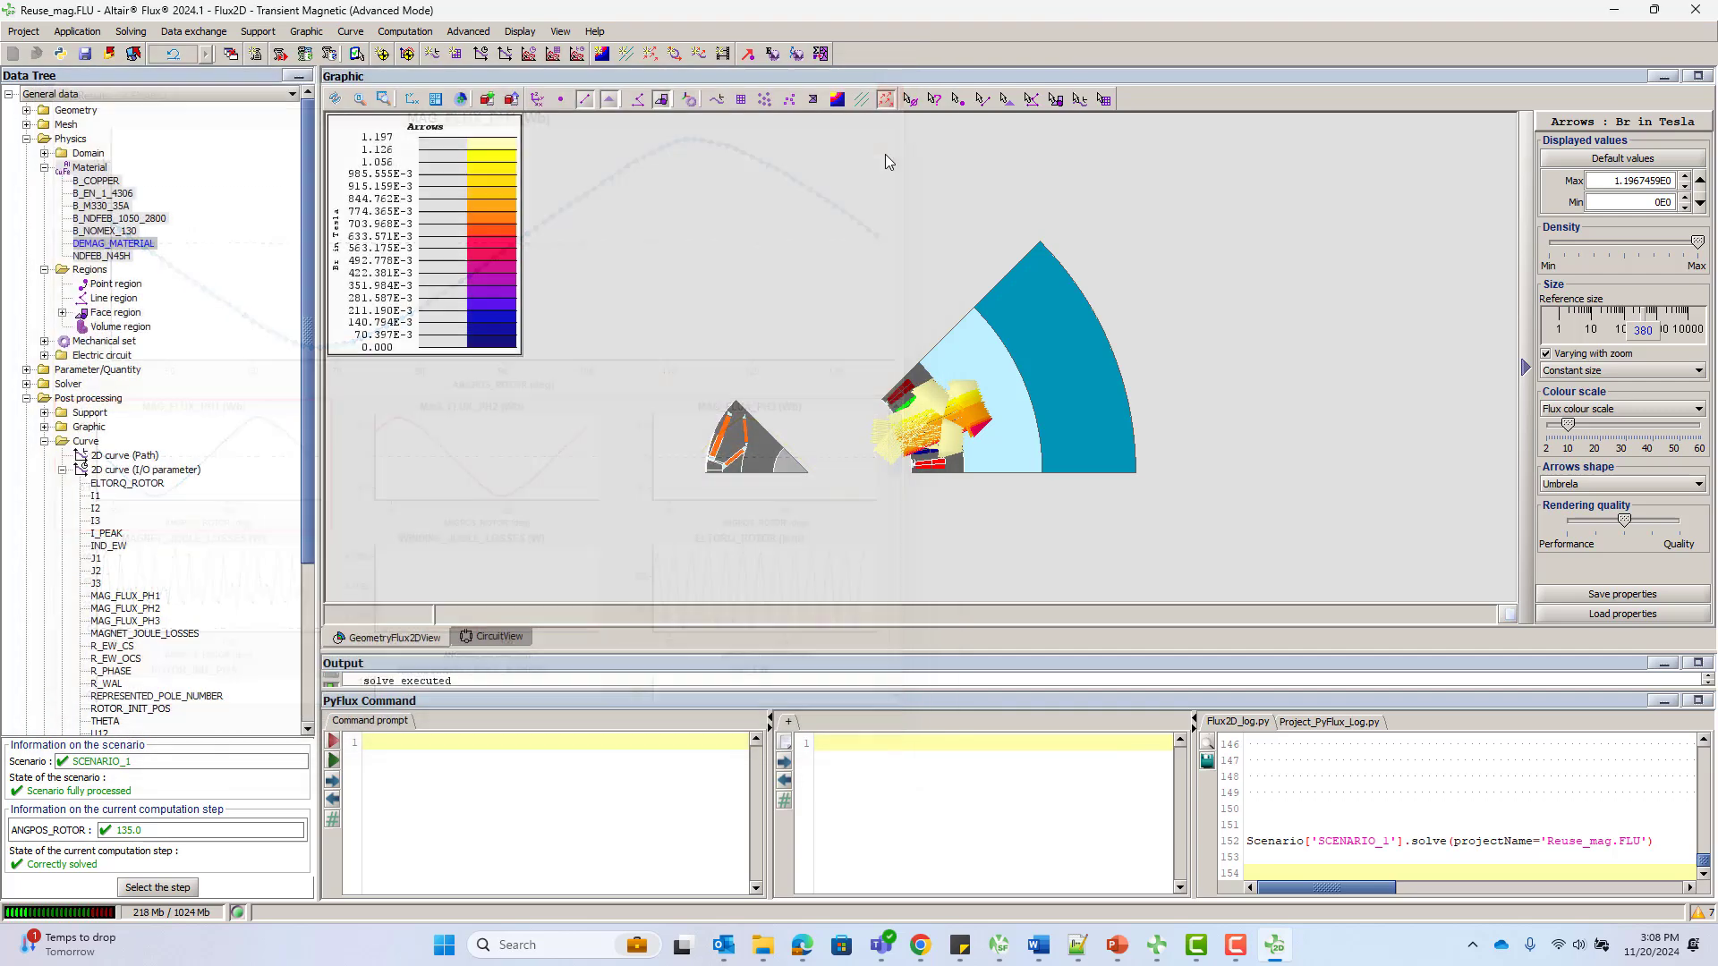
Examine the Br arrows around the solved motor model and hide them
{"action": "left_click", "coordinate": [807, 309]}
{"action": "scroll", "coordinate": [789, 315], "scroll_direction": "up", "scroll_amount": 4}
{"action": "left_click_drag", "start_coordinate": [828, 320], "coordinate": [843, 223]}
{"action": "scroll", "coordinate": [843, 224], "scroll_direction": "up", "scroll_amount": 2}
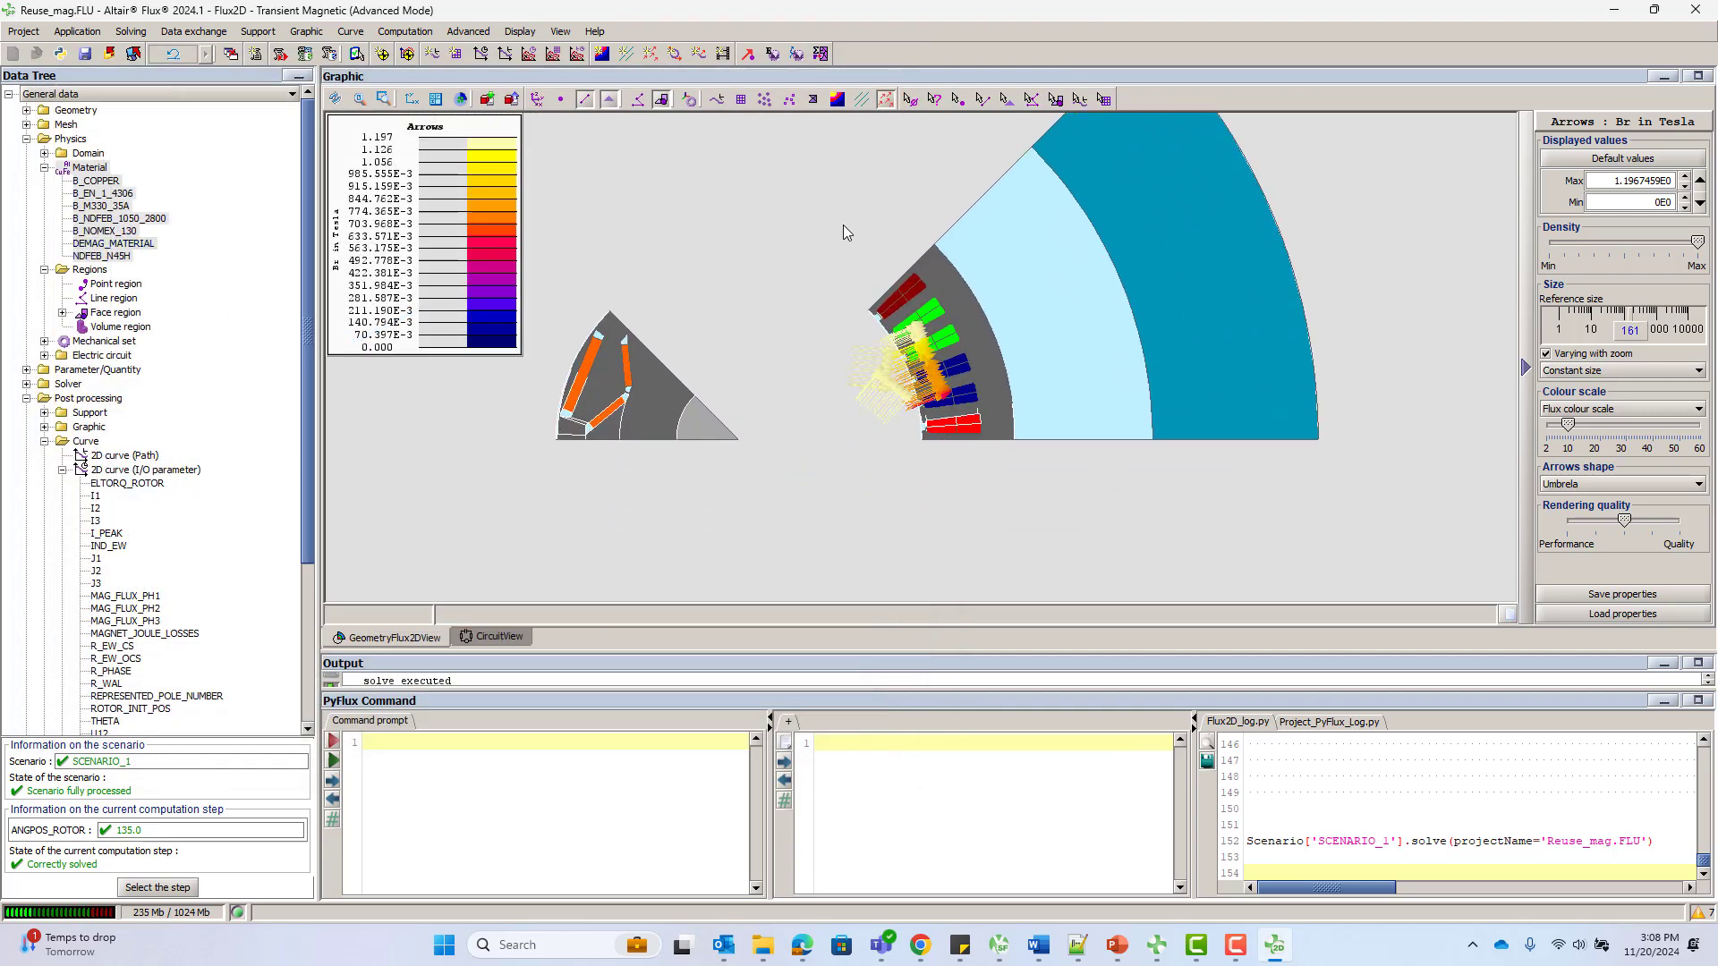
{"action": "scroll", "coordinate": [843, 225], "scroll_direction": "down", "scroll_amount": 1}
{"action": "left_click_drag", "start_coordinate": [771, 282], "coordinate": [786, 339]}
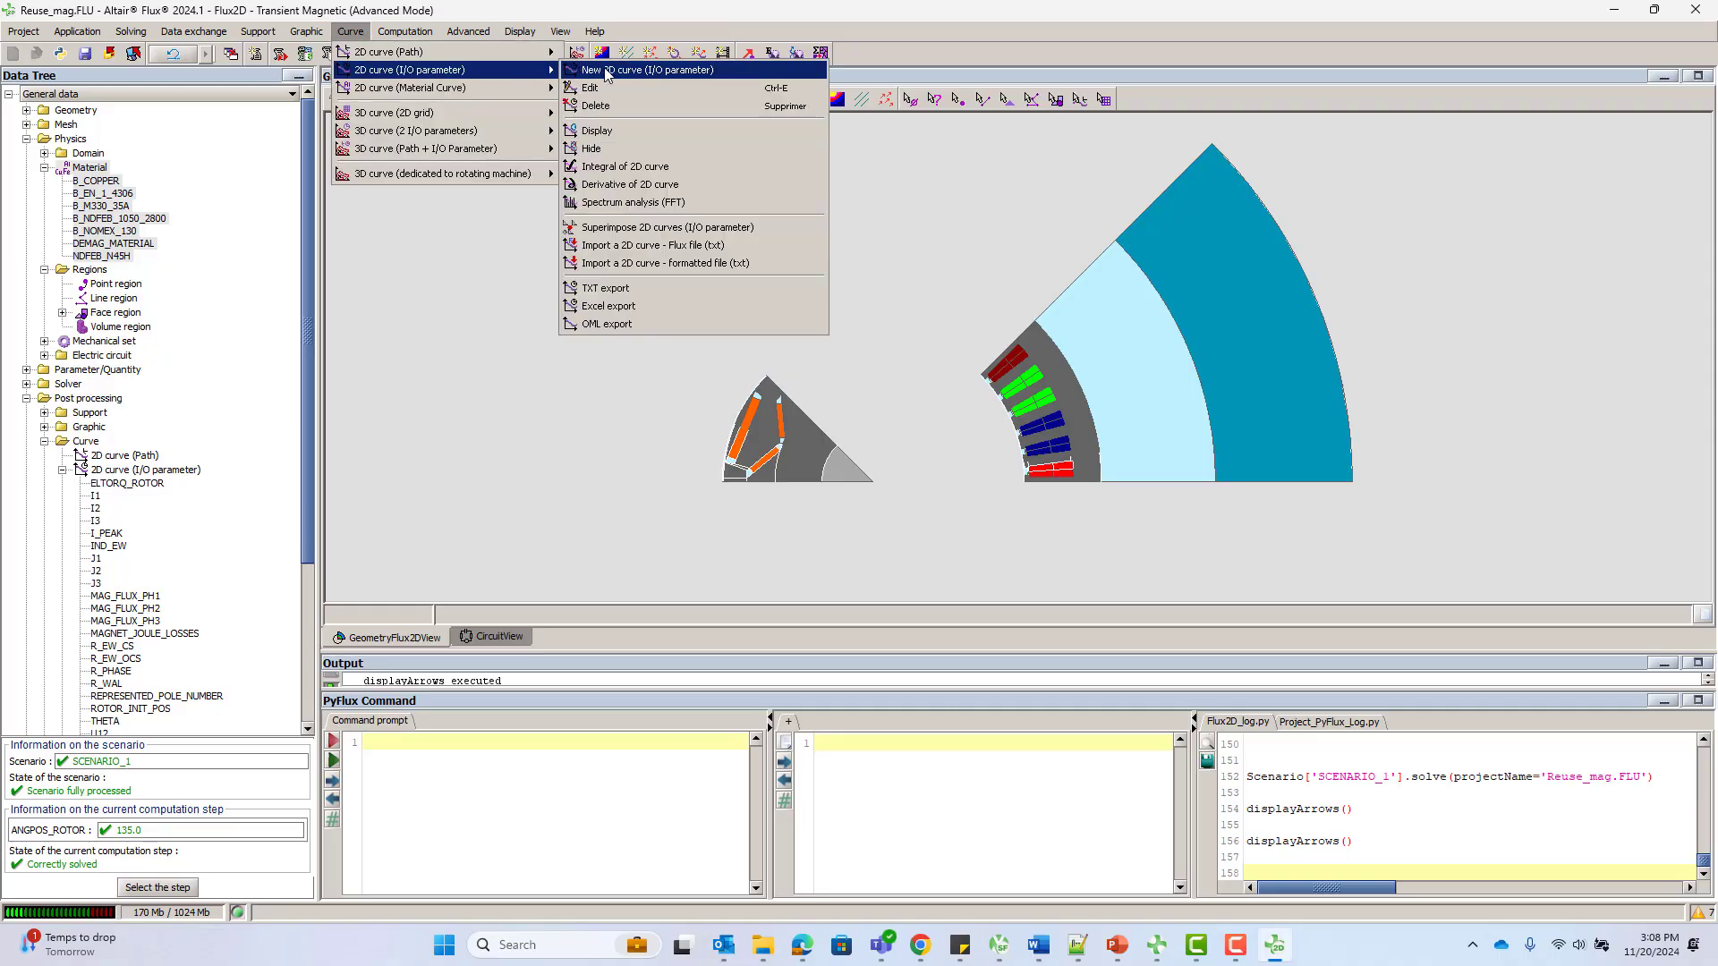
Create a 2D I/O parameter curve of the ROTOR electromagnetic torque over ANGPOS_ROTOR from 45 to 135
{"action": "left_click", "coordinate": [627, 69]}
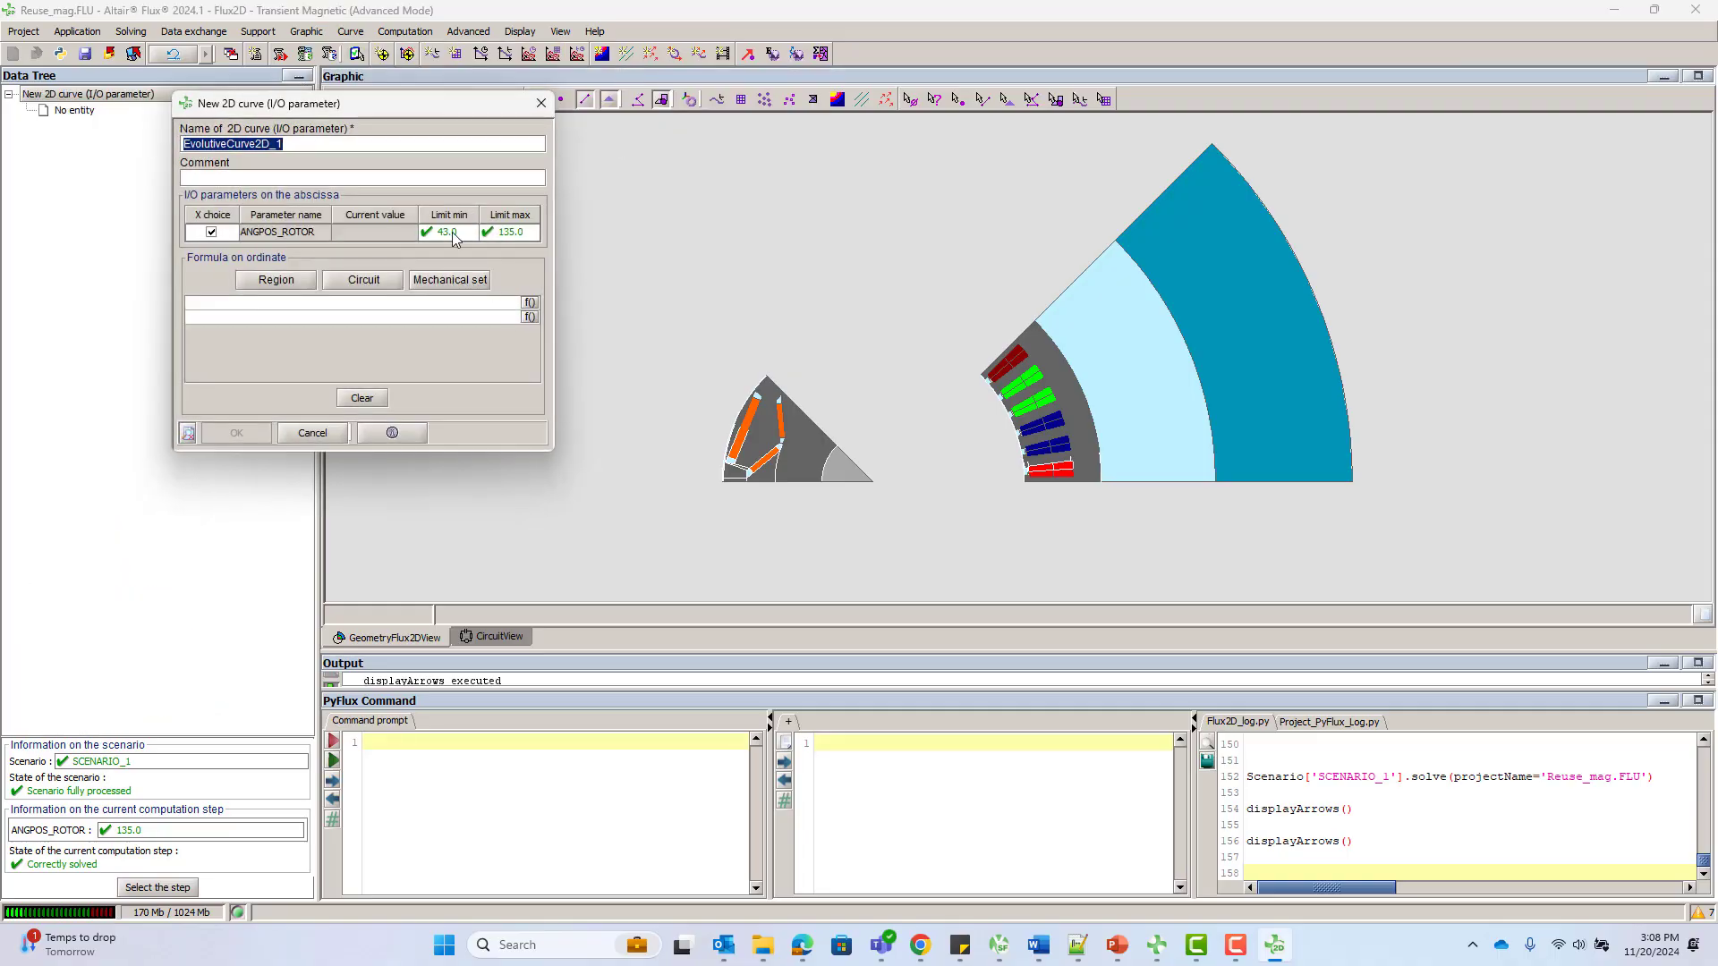
{"action": "left_click", "coordinate": [454, 234]}
{"action": "left_click", "coordinate": [464, 282]}
{"action": "left_click", "coordinate": [466, 282]}
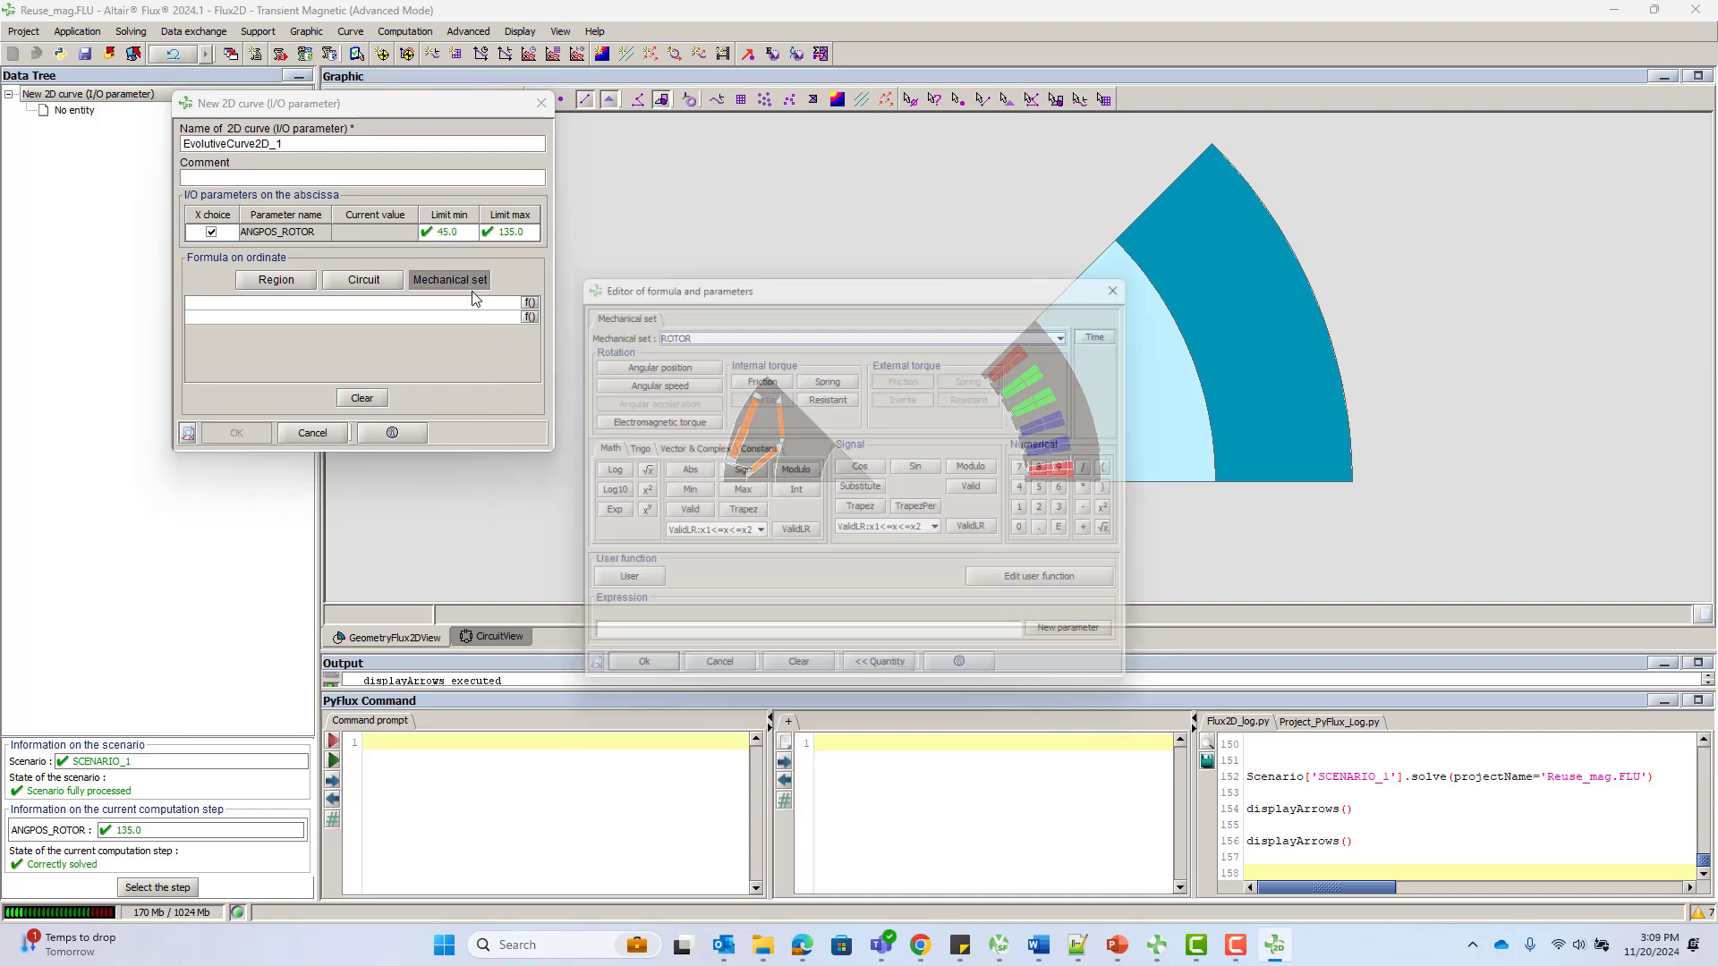
{"action": "left_click", "coordinate": [590, 420]}
{"action": "left_click", "coordinate": [626, 678]}
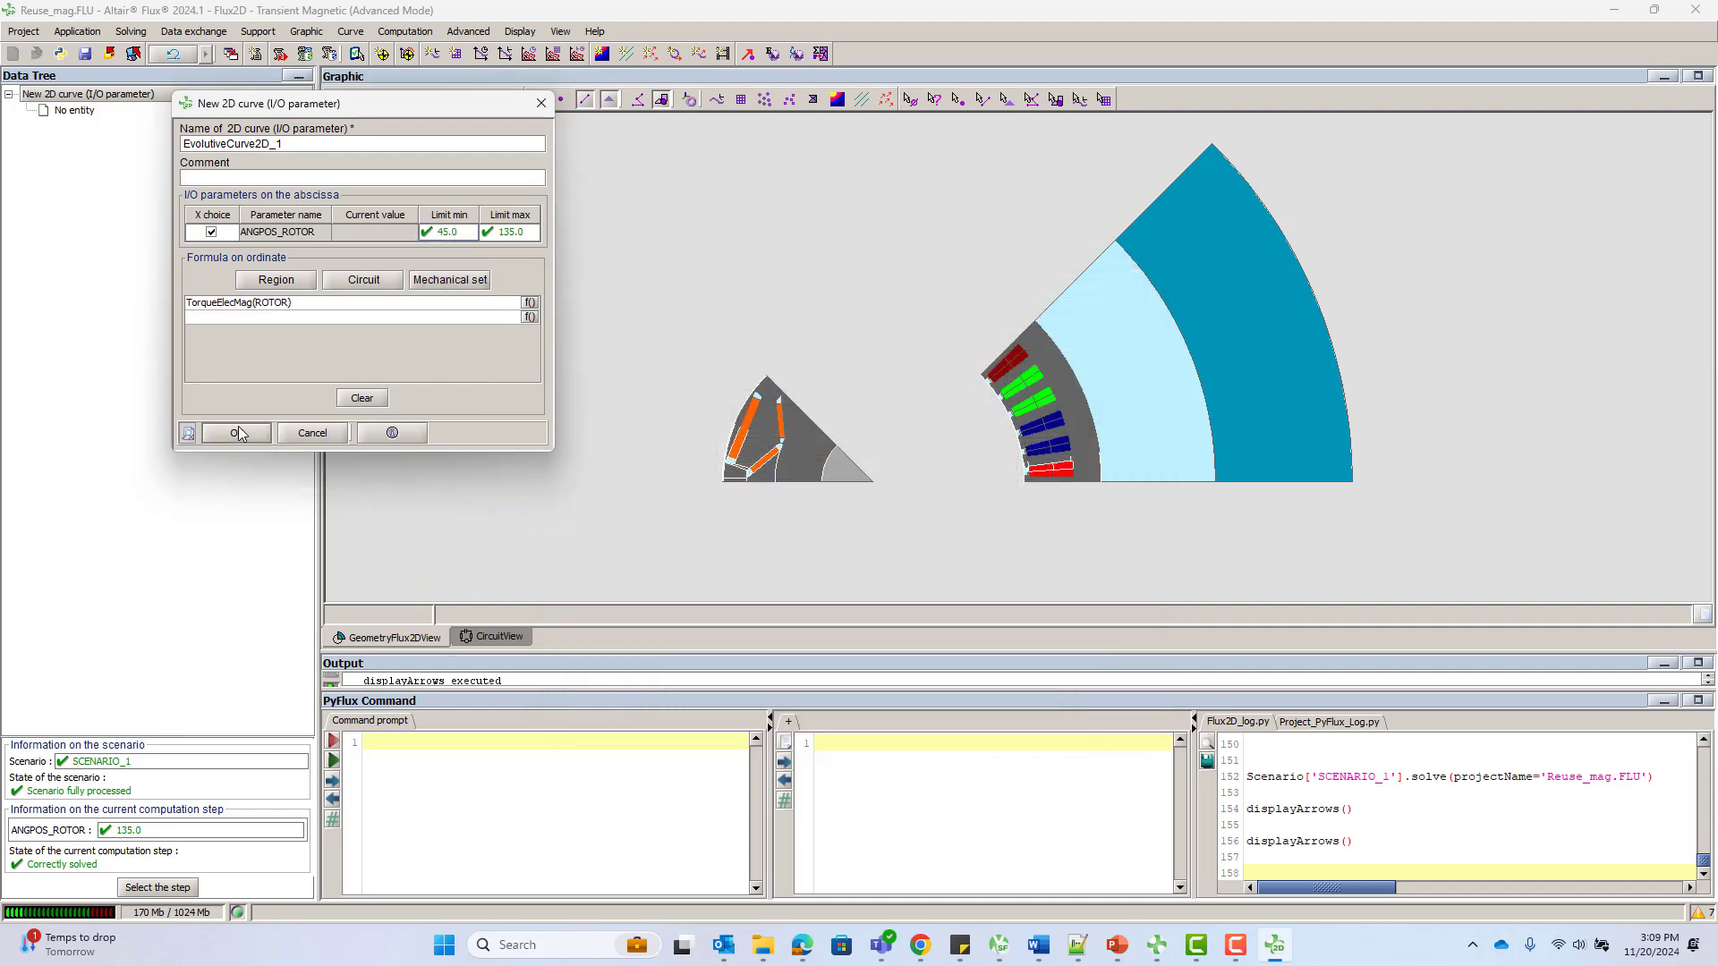
{"action": "left_click", "coordinate": [237, 433]}
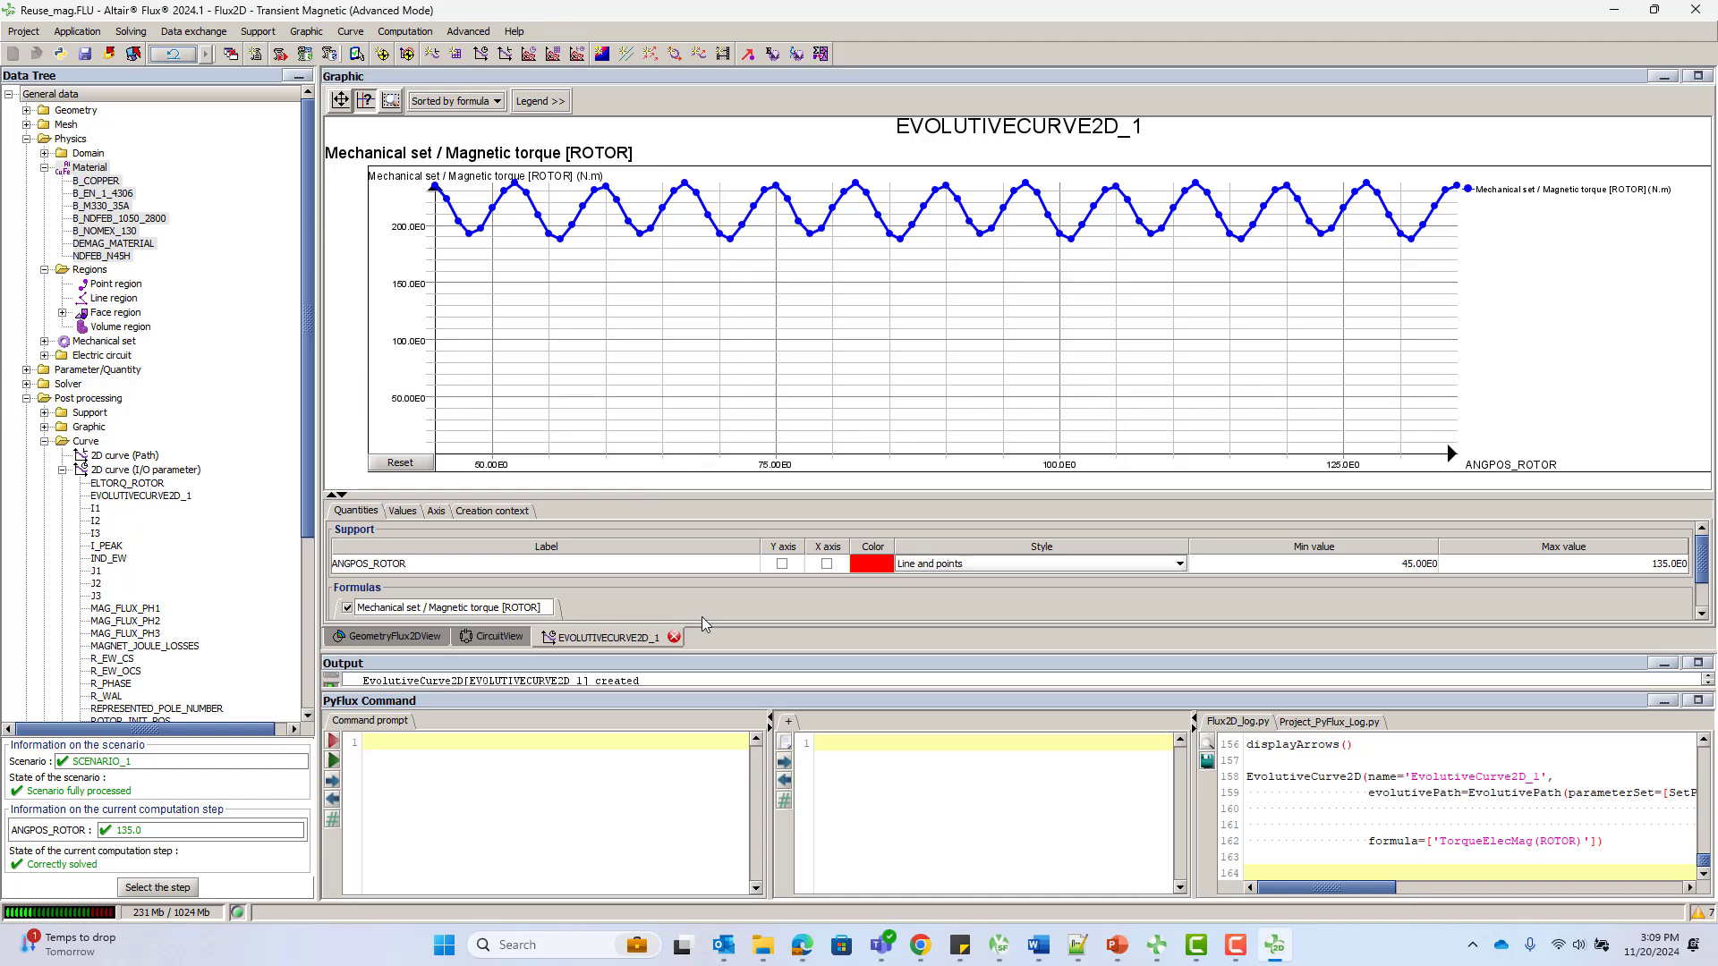
Enlarge the output area and the curve properties to read the rotor torque curve's computed mean and r.m.s. values
{"action": "left_click_drag", "start_coordinate": [706, 654], "coordinate": [695, 561]}
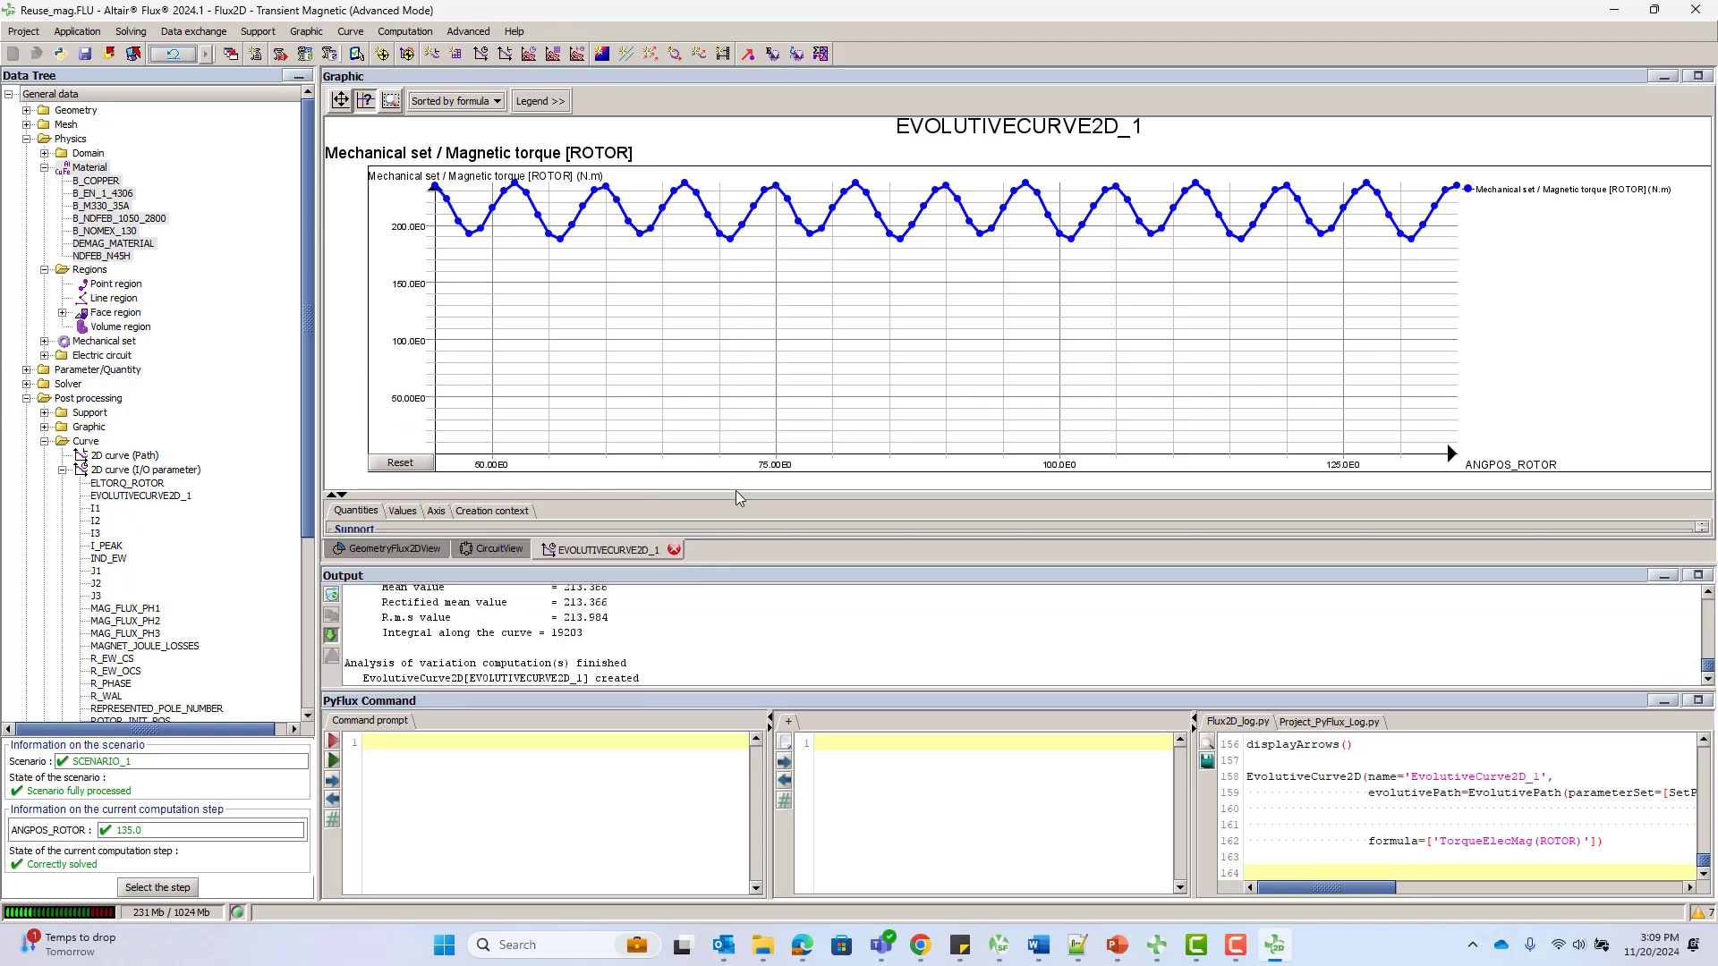
{"action": "left_click_drag", "start_coordinate": [732, 492], "coordinate": [732, 434]}
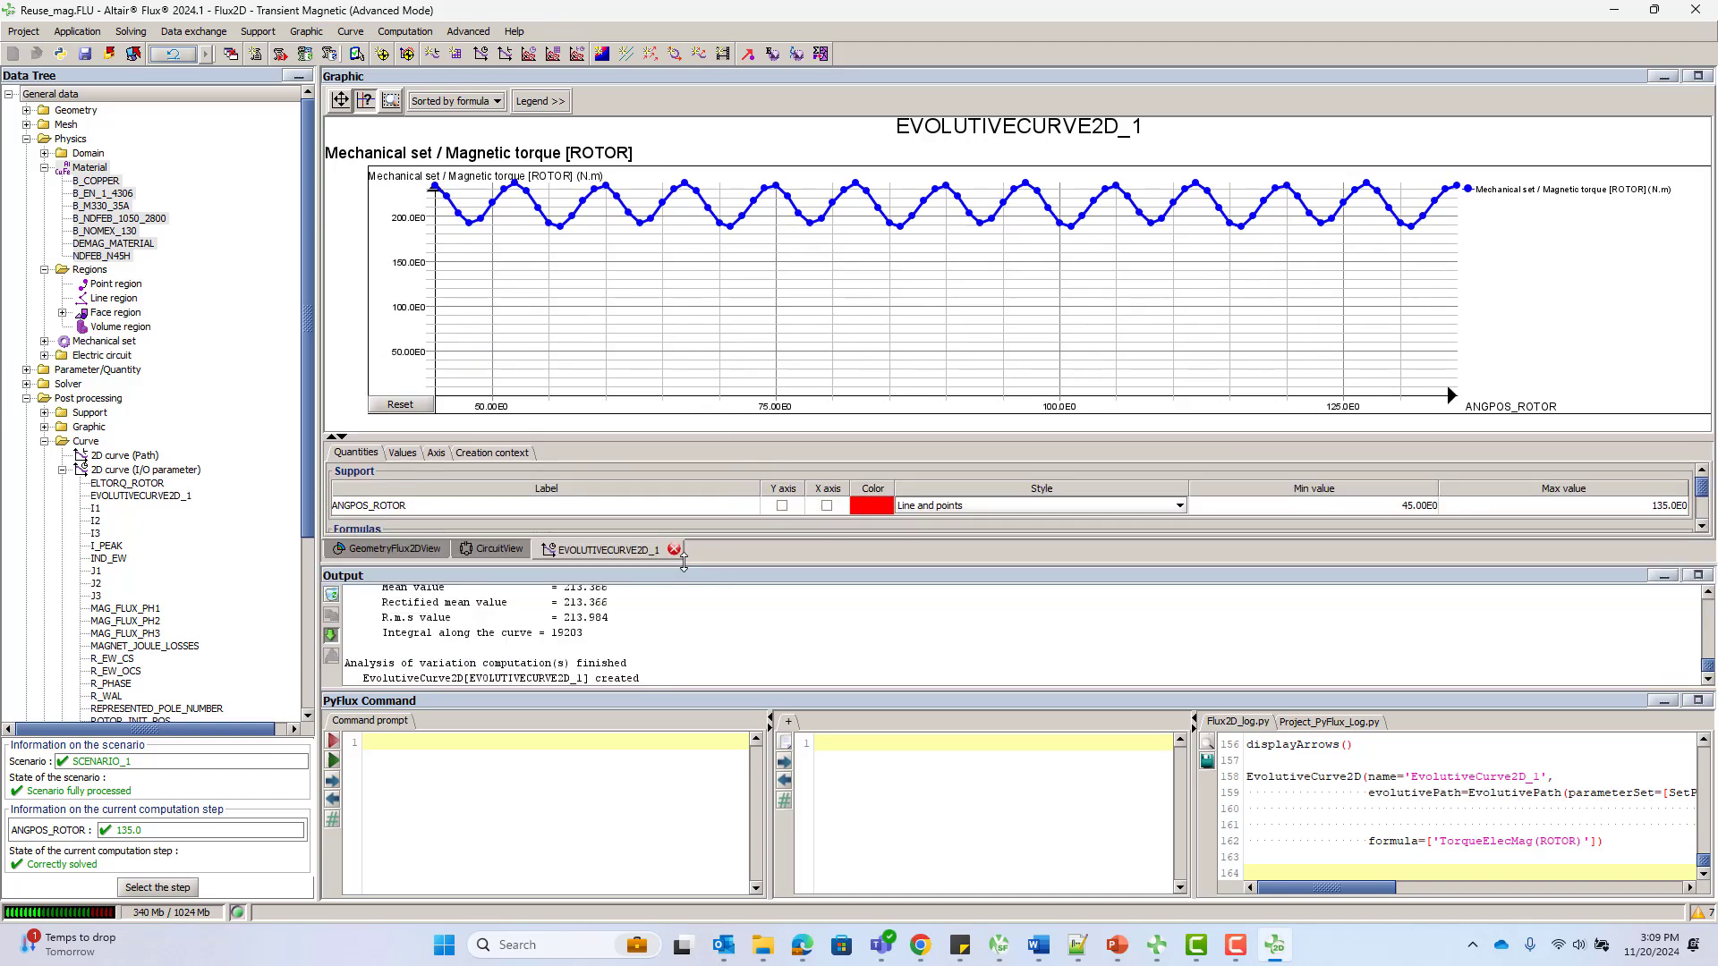
{"action": "left_click_drag", "start_coordinate": [683, 562], "coordinate": [684, 506]}
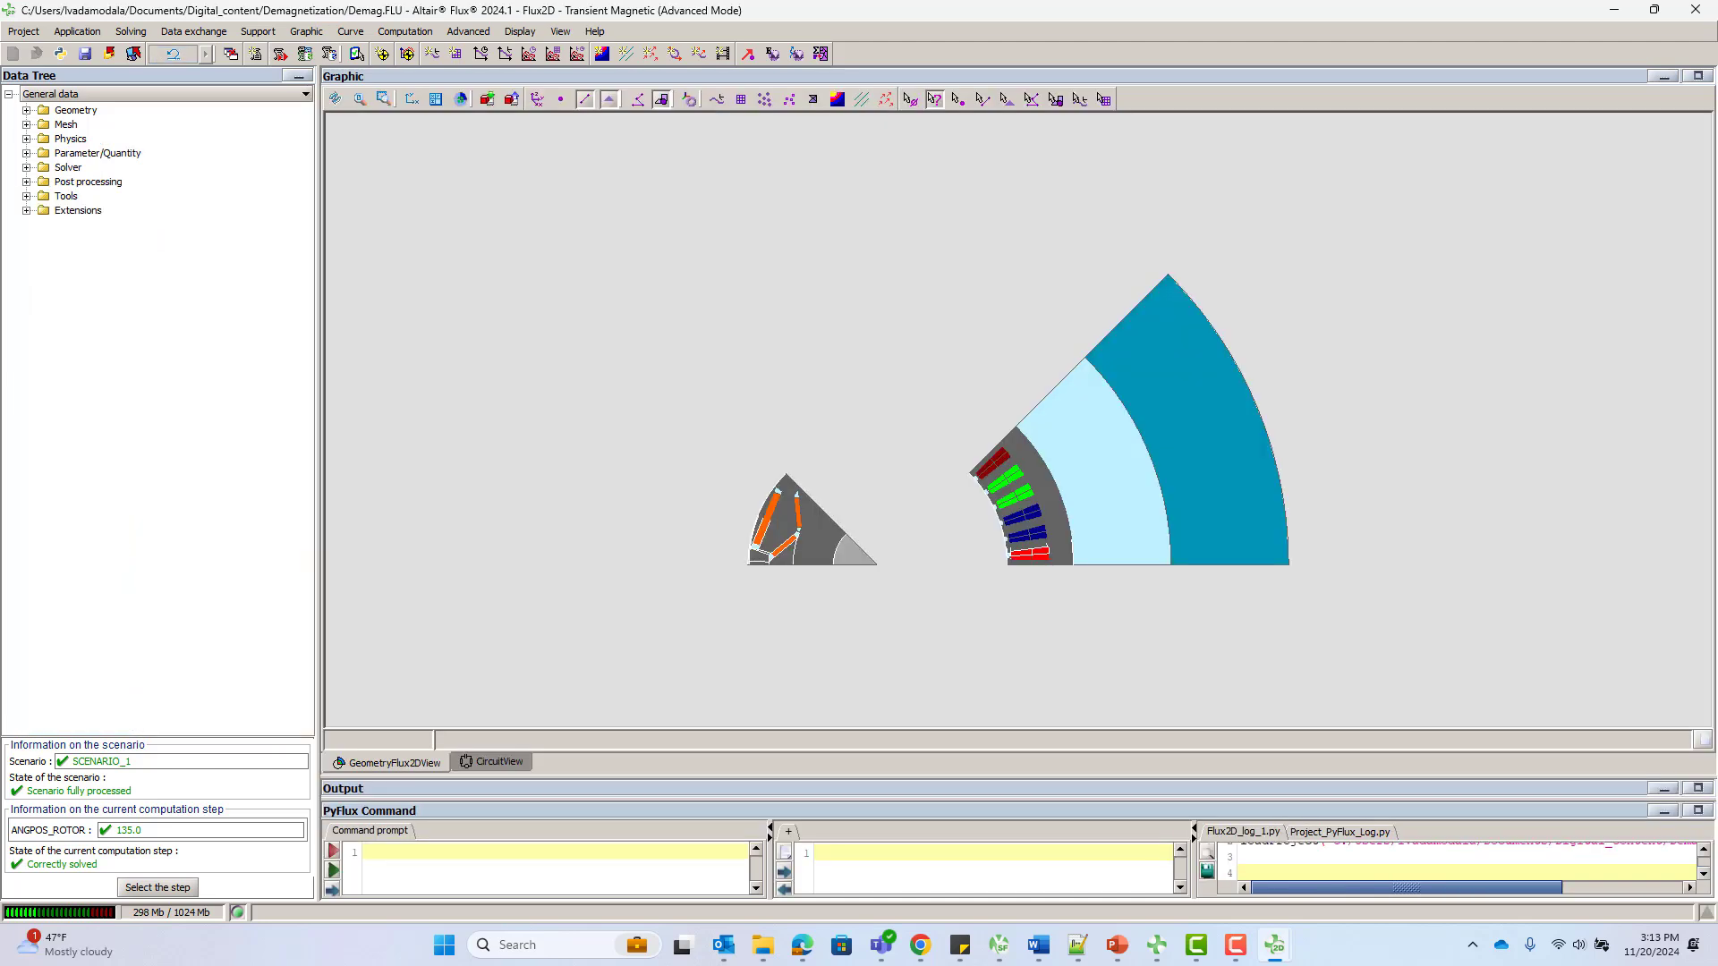
Reuse the demagnetized magnets of Demag.FLU in a new project named Reuse_mag_direct, keeping the default save location
{"action": "left_click", "coordinate": [193, 31]}
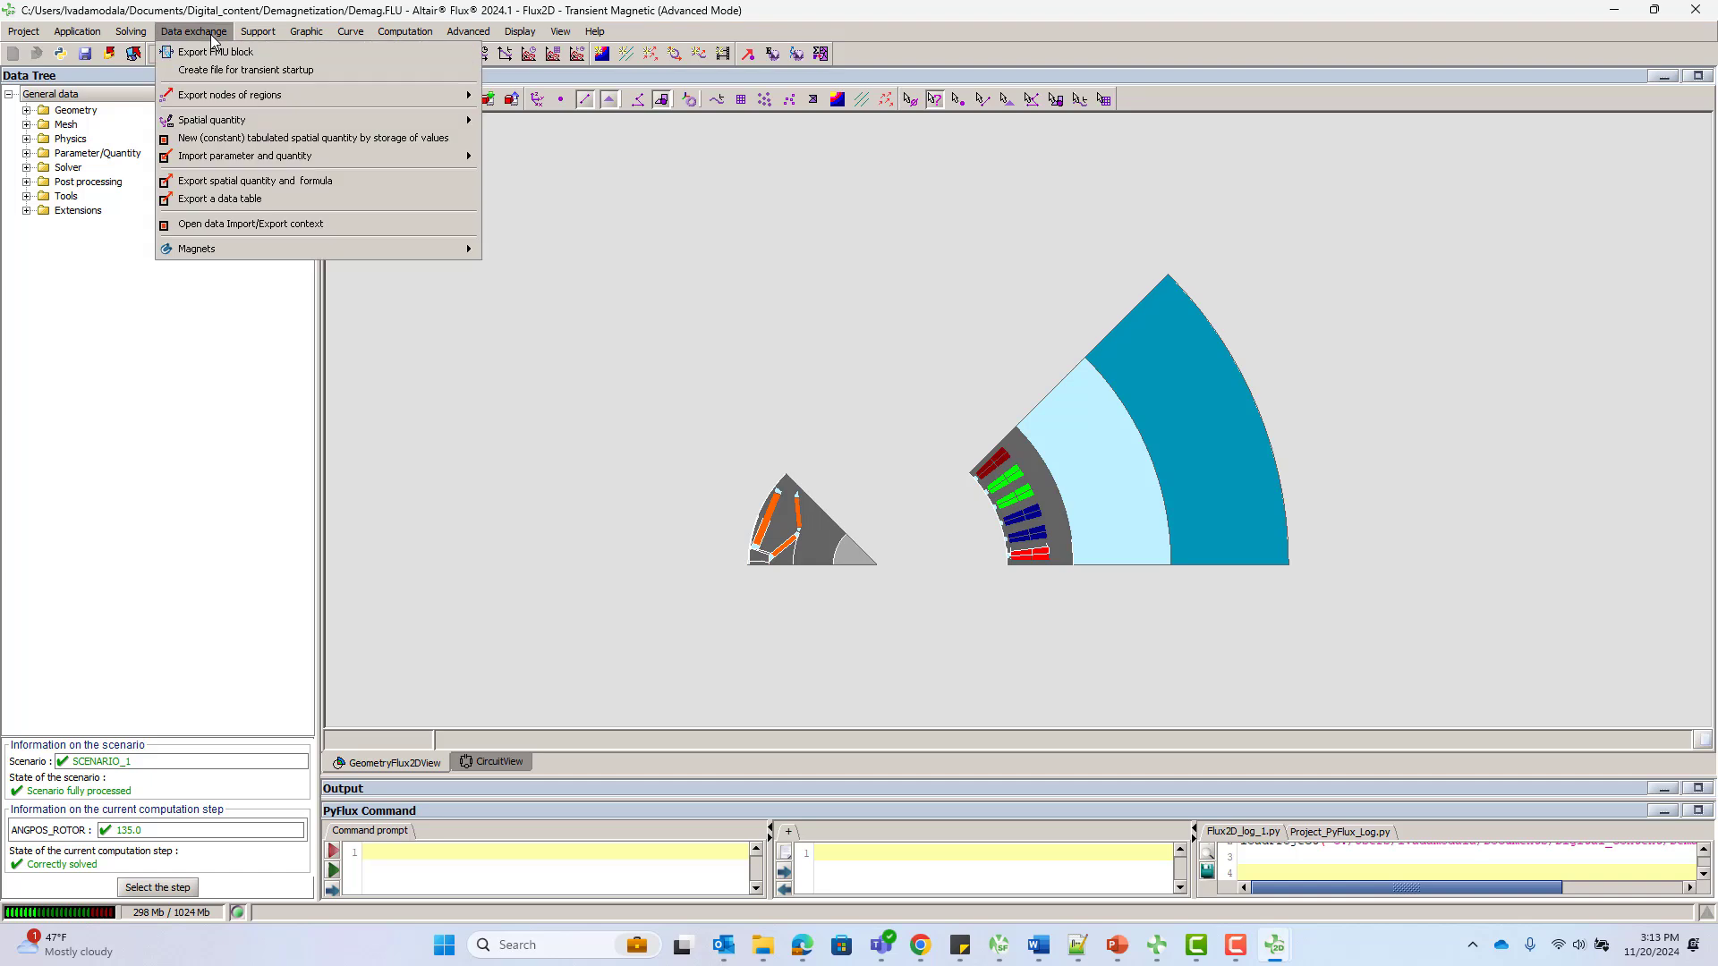
{"action": "mouse_move", "coordinate": [410, 253]}
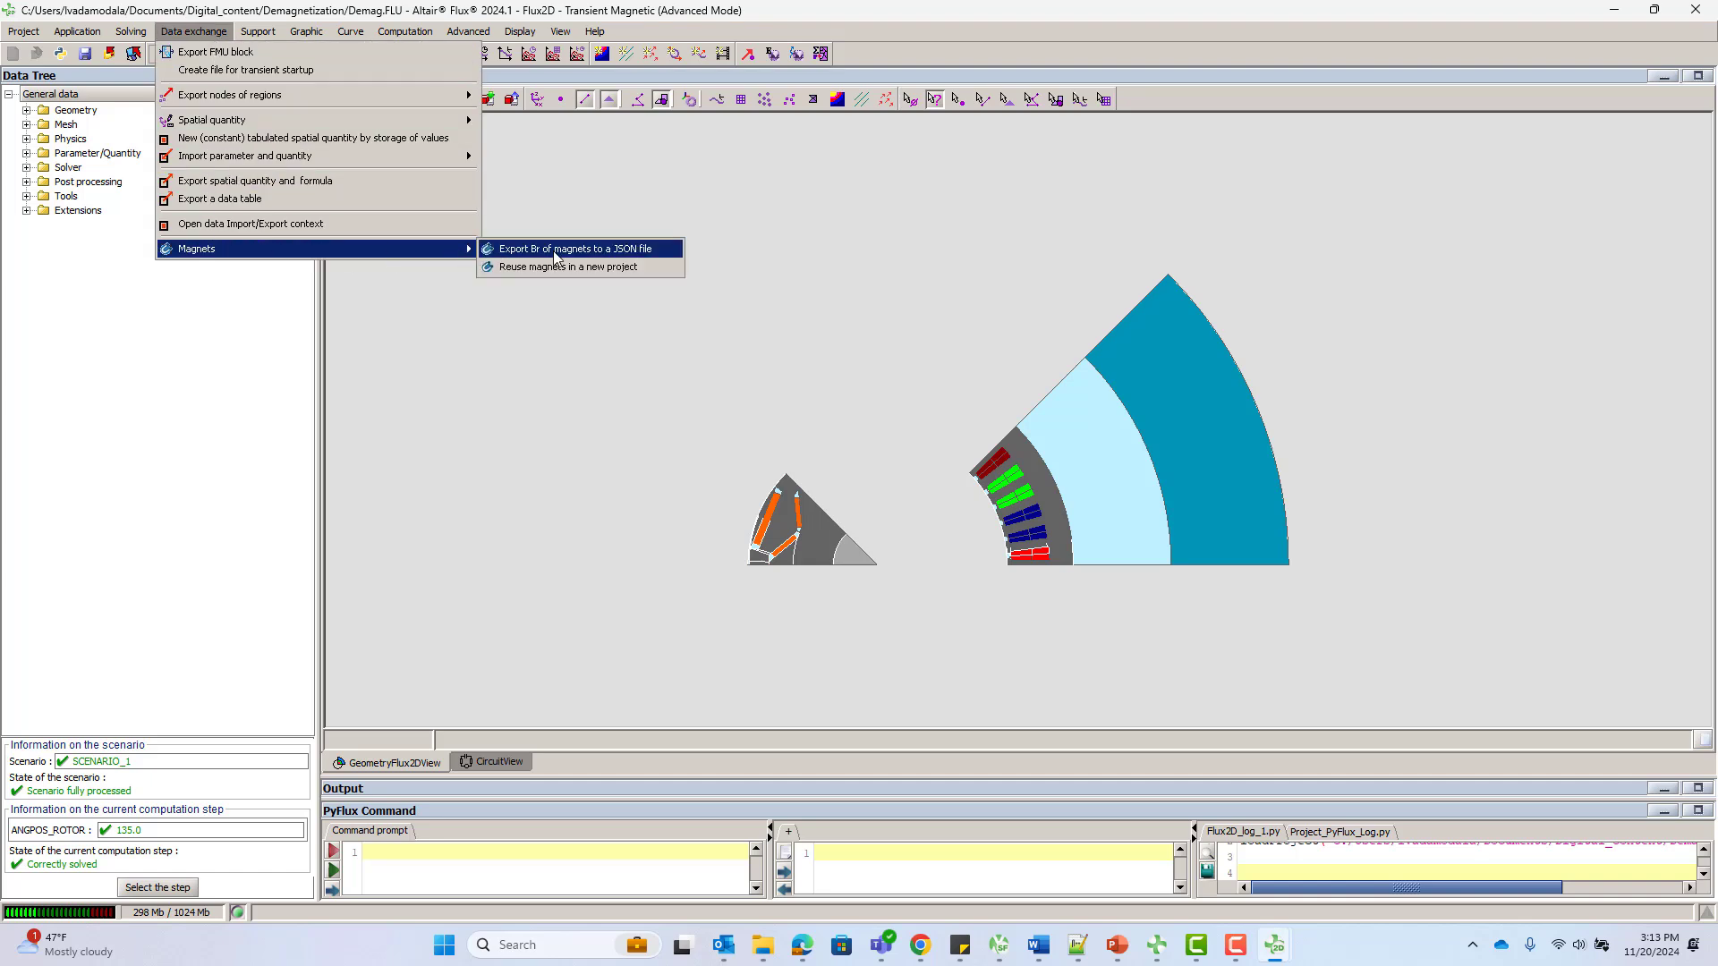
{"action": "left_click", "coordinate": [589, 268]}
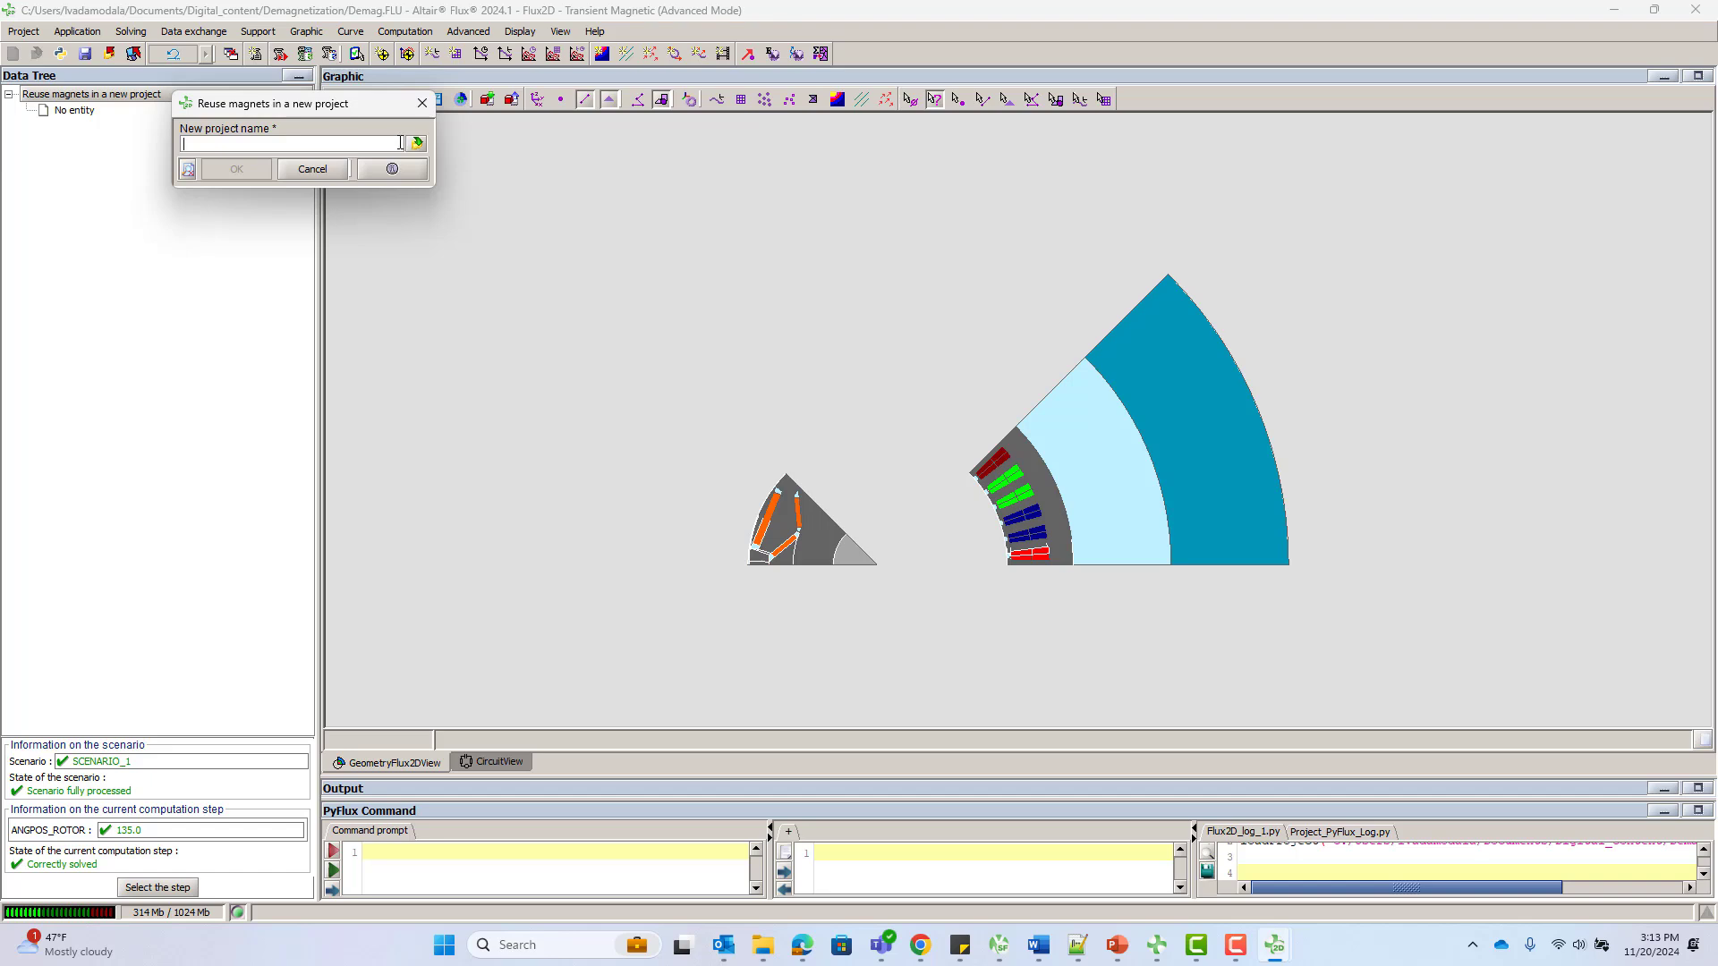
{"action": "type", "text": "Reuse_ma"}
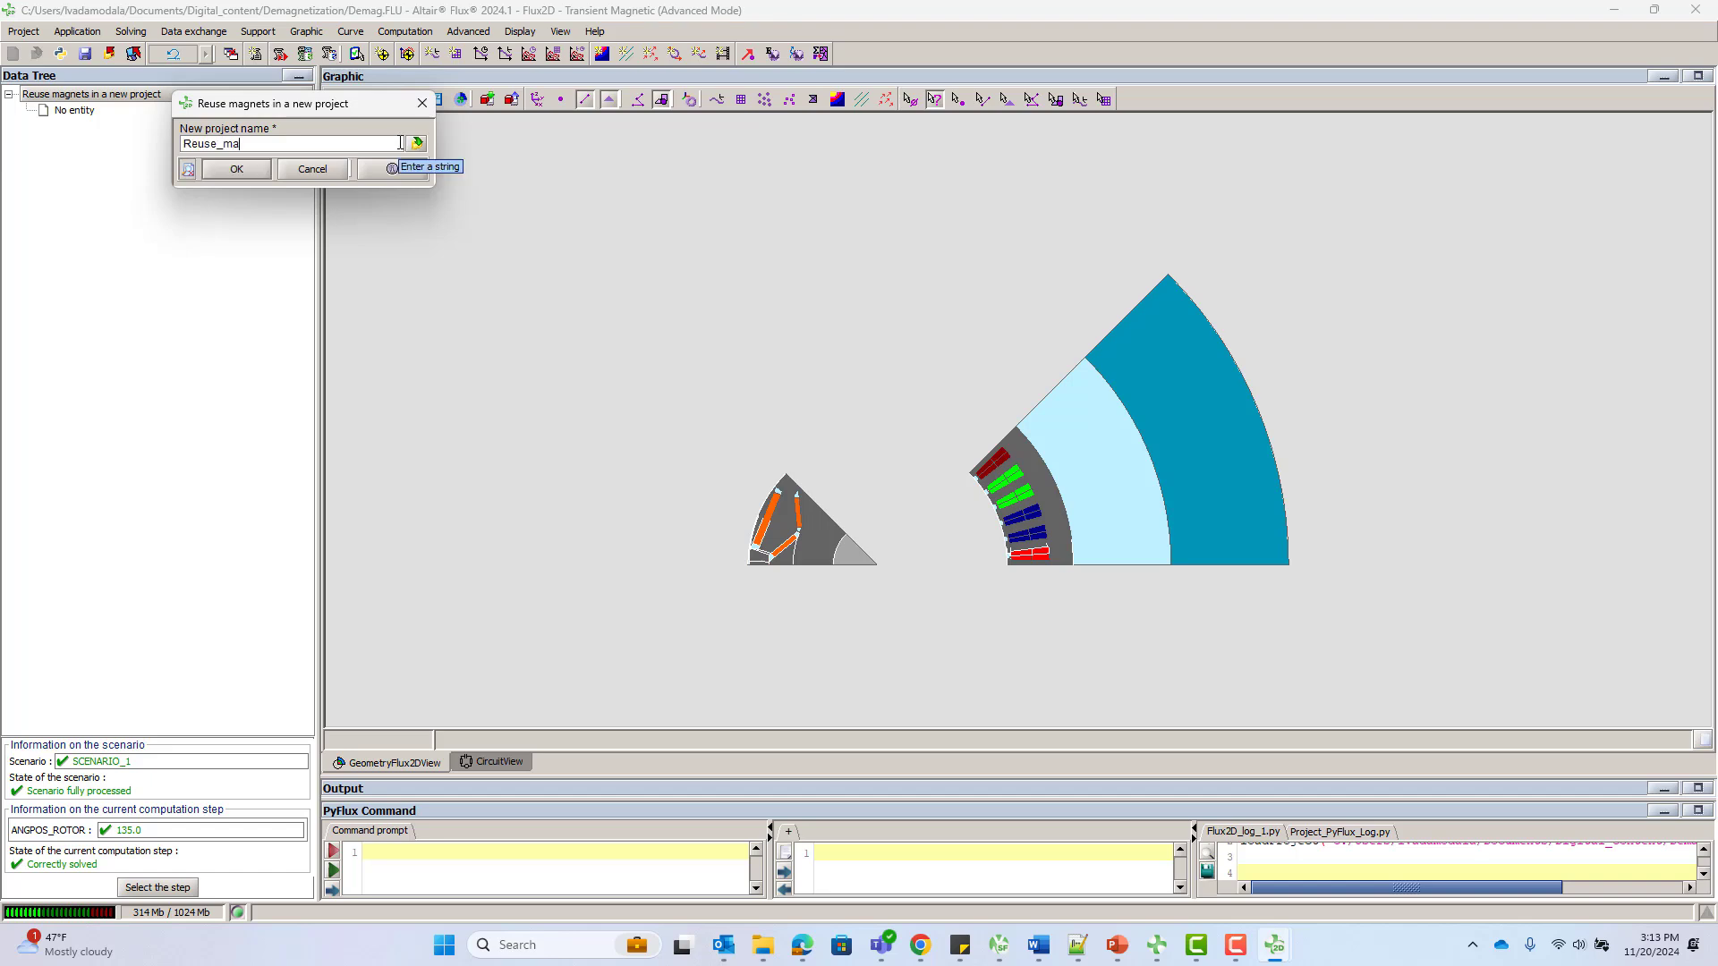
{"action": "type", "text": "g_direct"}
{"action": "left_click", "coordinate": [417, 143]}
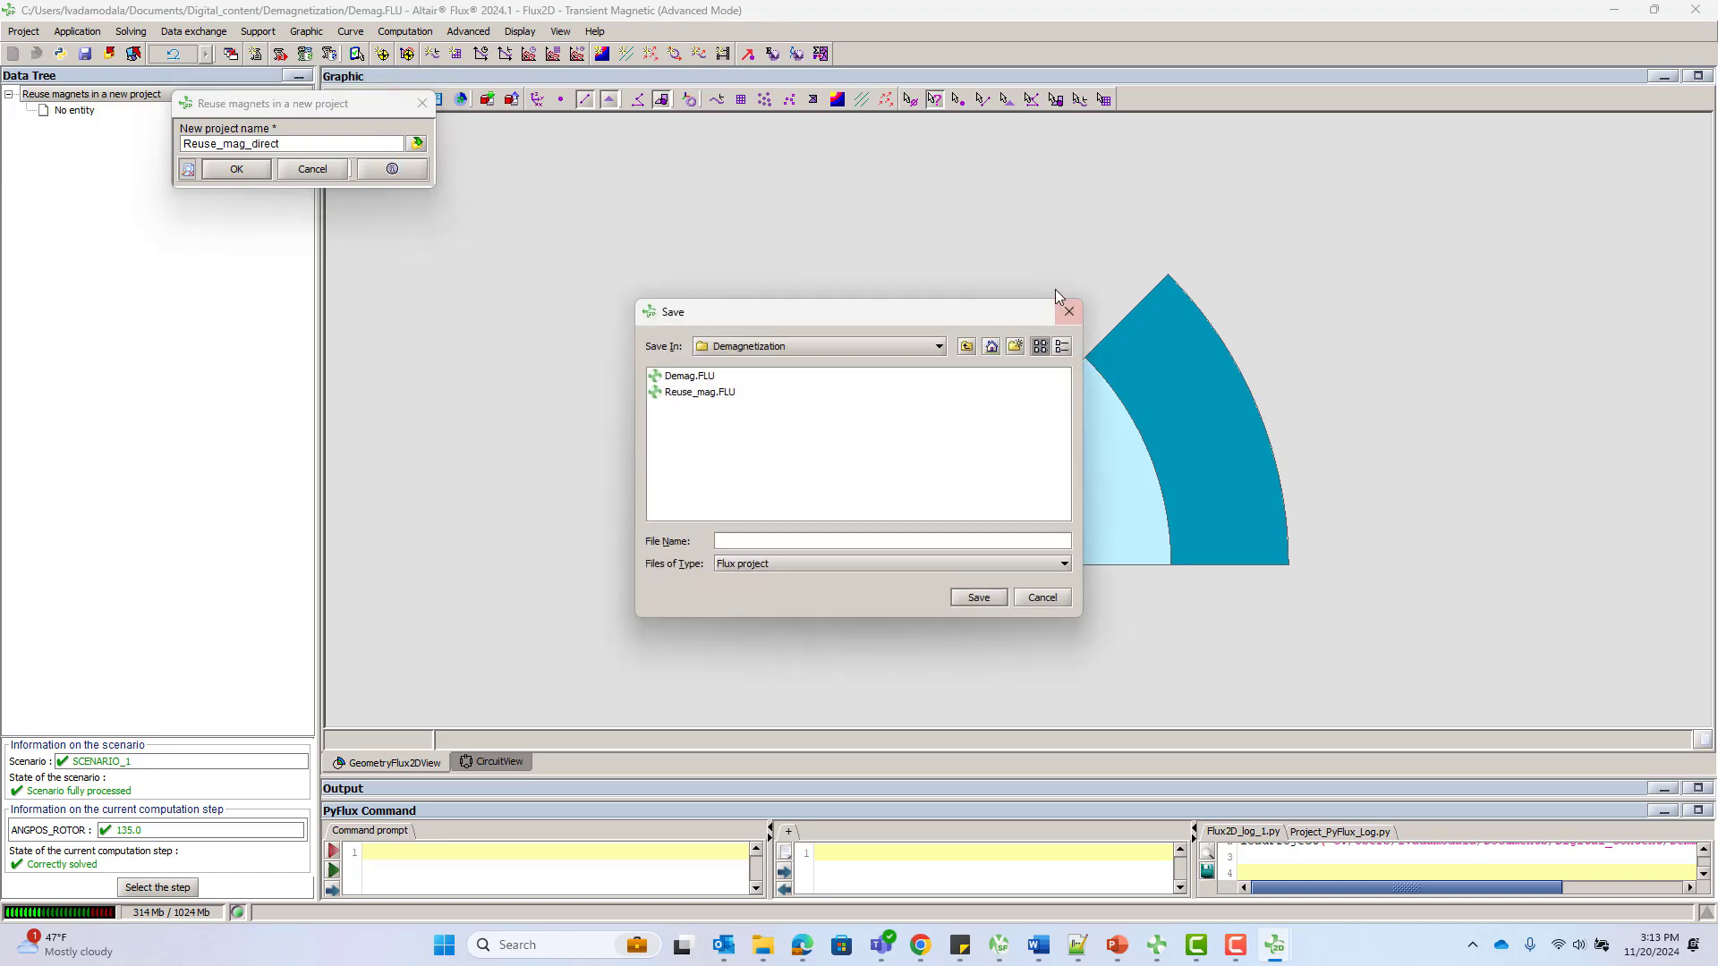
{"action": "left_click", "coordinate": [1069, 309]}
{"action": "left_click", "coordinate": [215, 169]}
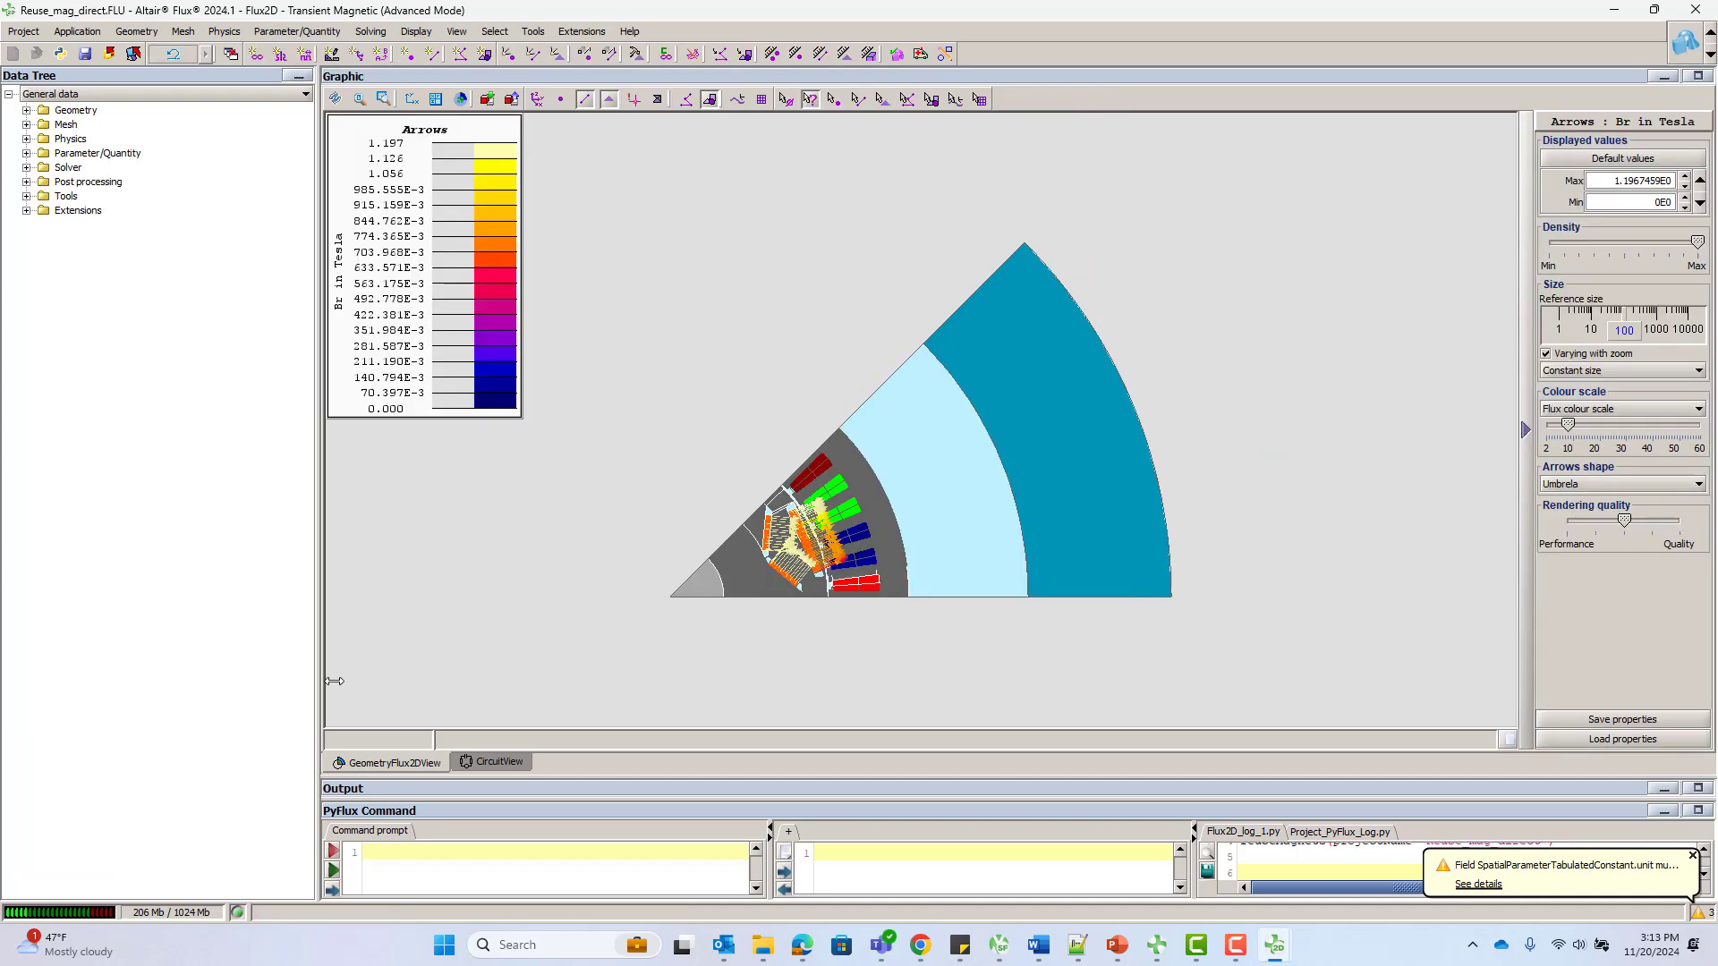
Examine the magnetic property definition of the NDFEB_N45H_REUSED material
{"action": "left_click", "coordinate": [26, 138]}
{"action": "left_click", "coordinate": [44, 168]}
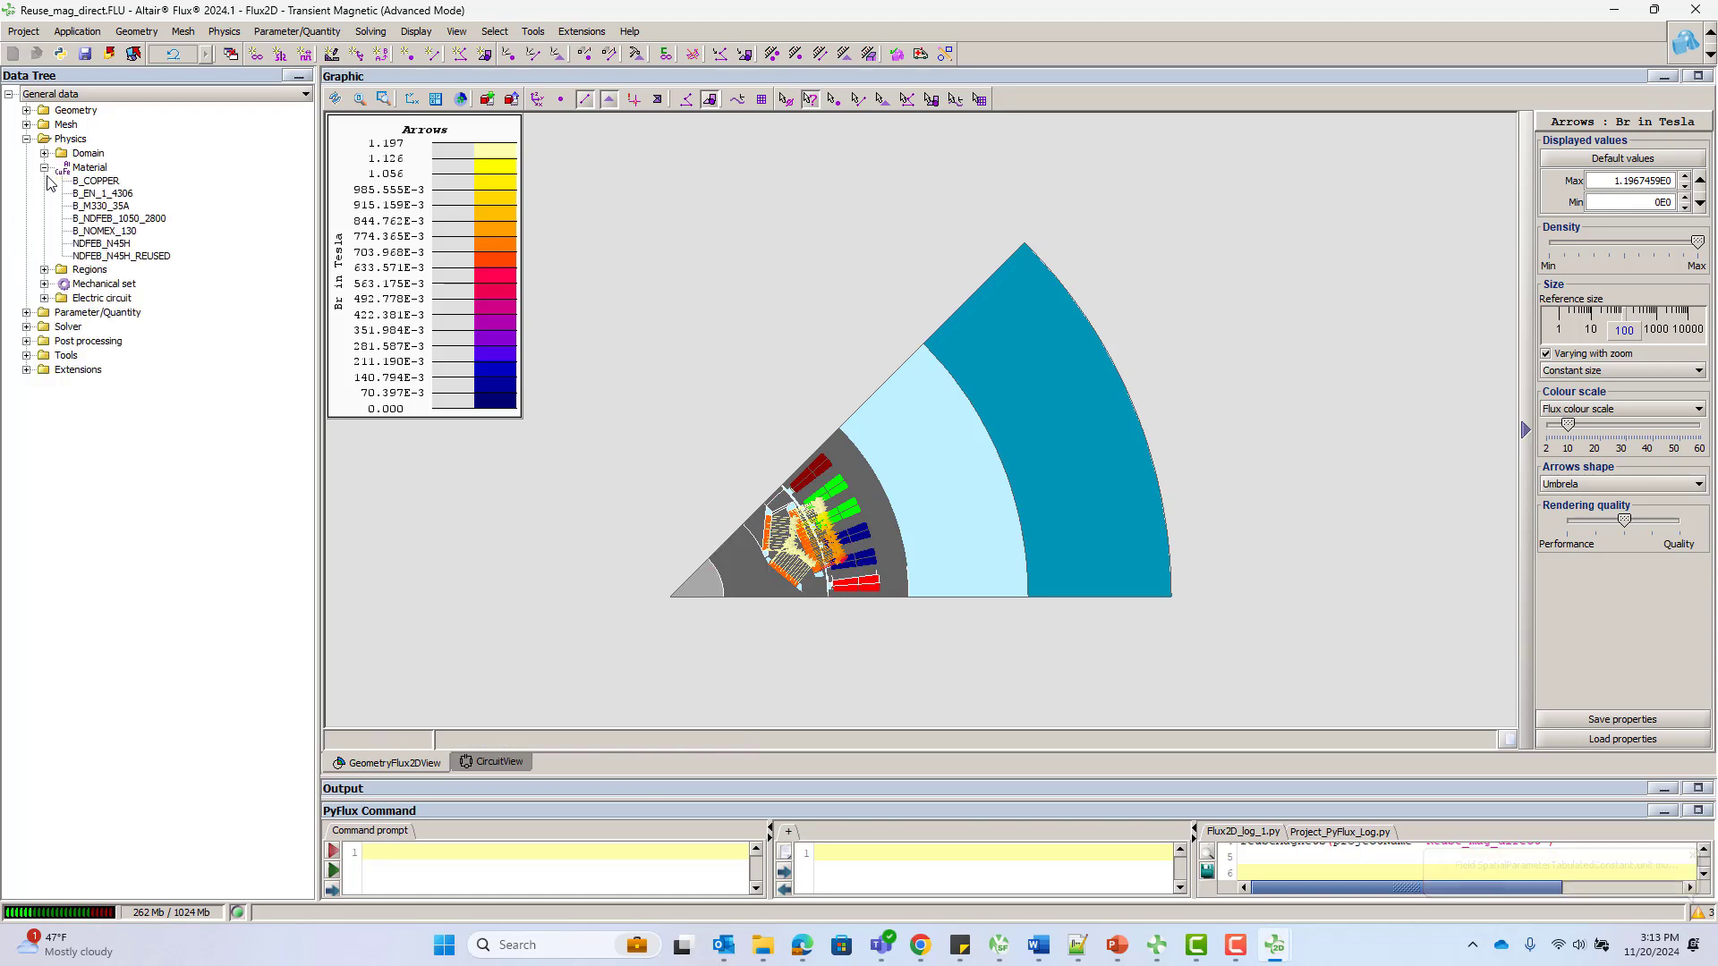
{"action": "double_click", "coordinate": [159, 259]}
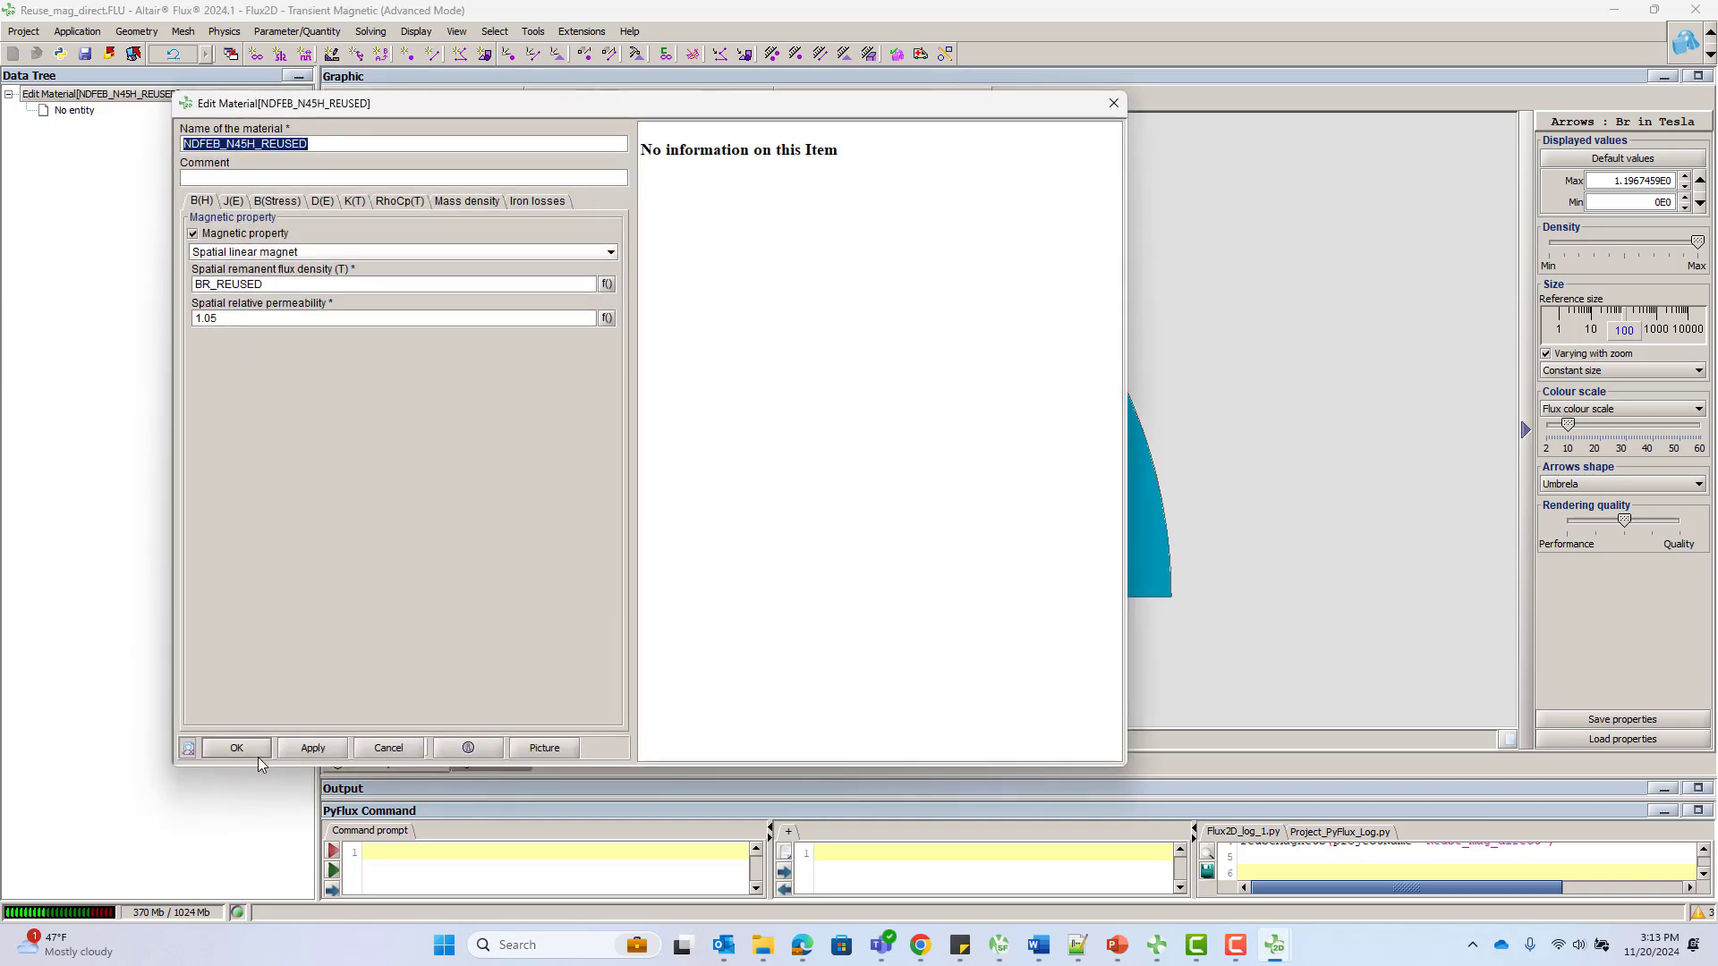
{"action": "left_click", "coordinate": [254, 750]}
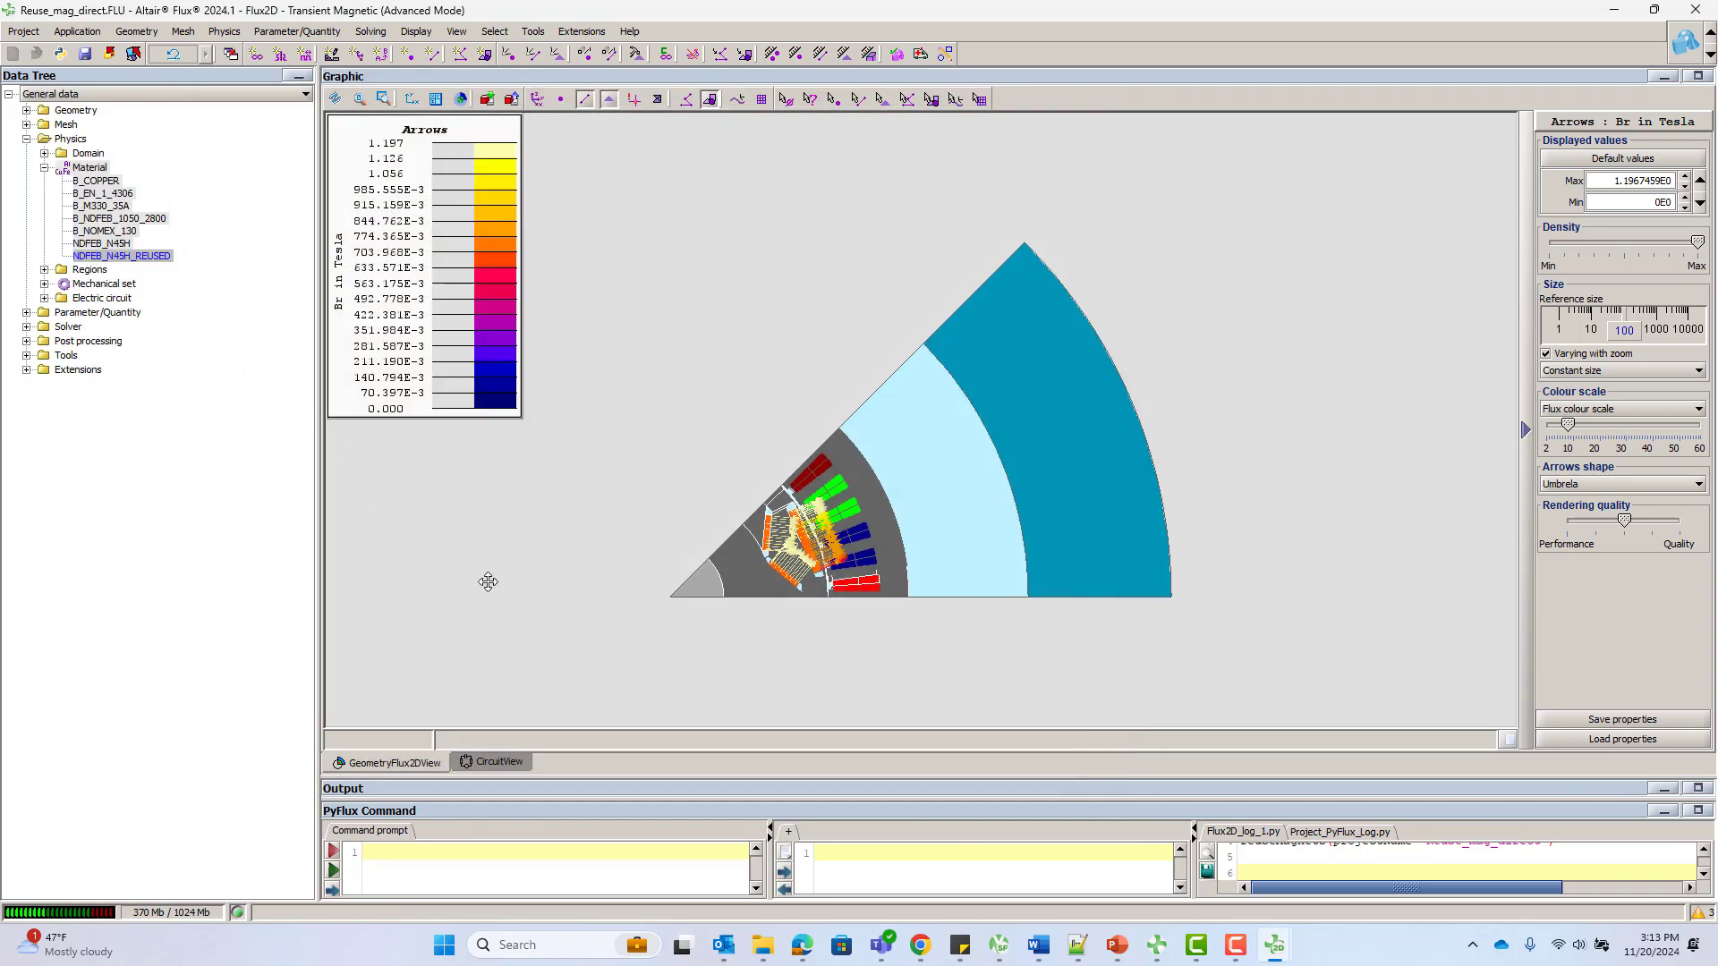
Solve SCENARIO_1 of the Reuse_mag_direct project and close the results window
{"action": "scroll", "coordinate": [488, 583], "scroll_direction": "up", "scroll_amount": 3}
{"action": "left_click", "coordinate": [371, 32]}
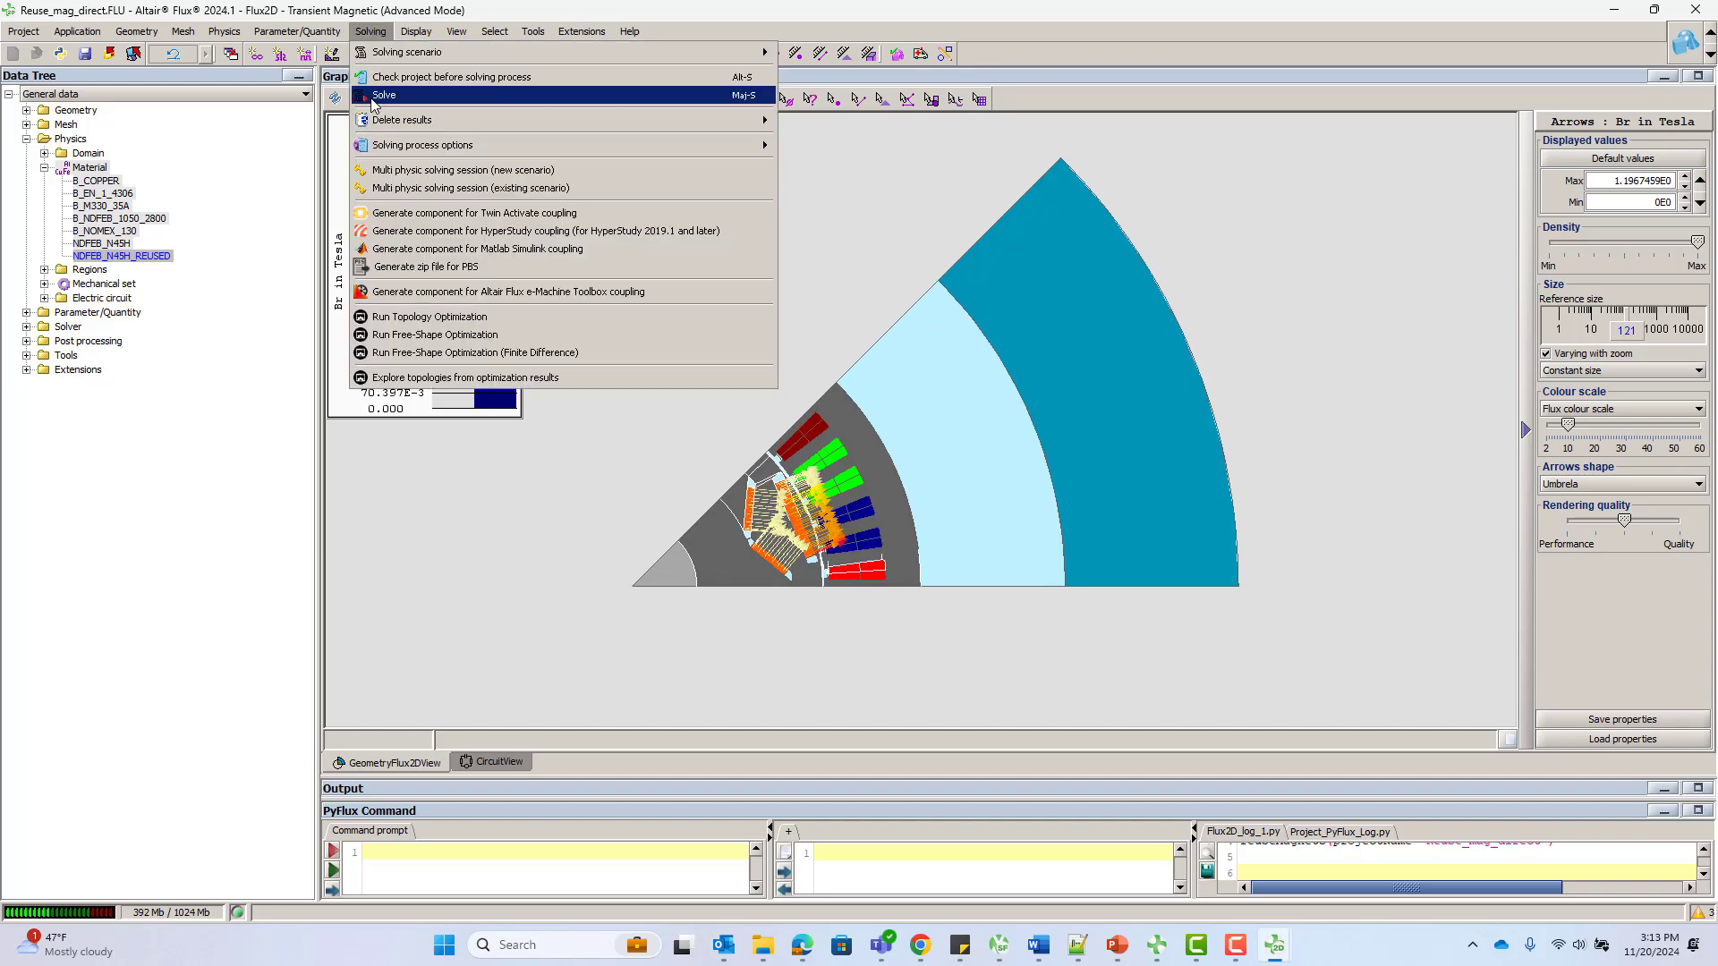
{"action": "left_click", "coordinate": [373, 97]}
{"action": "left_click", "coordinate": [239, 233]}
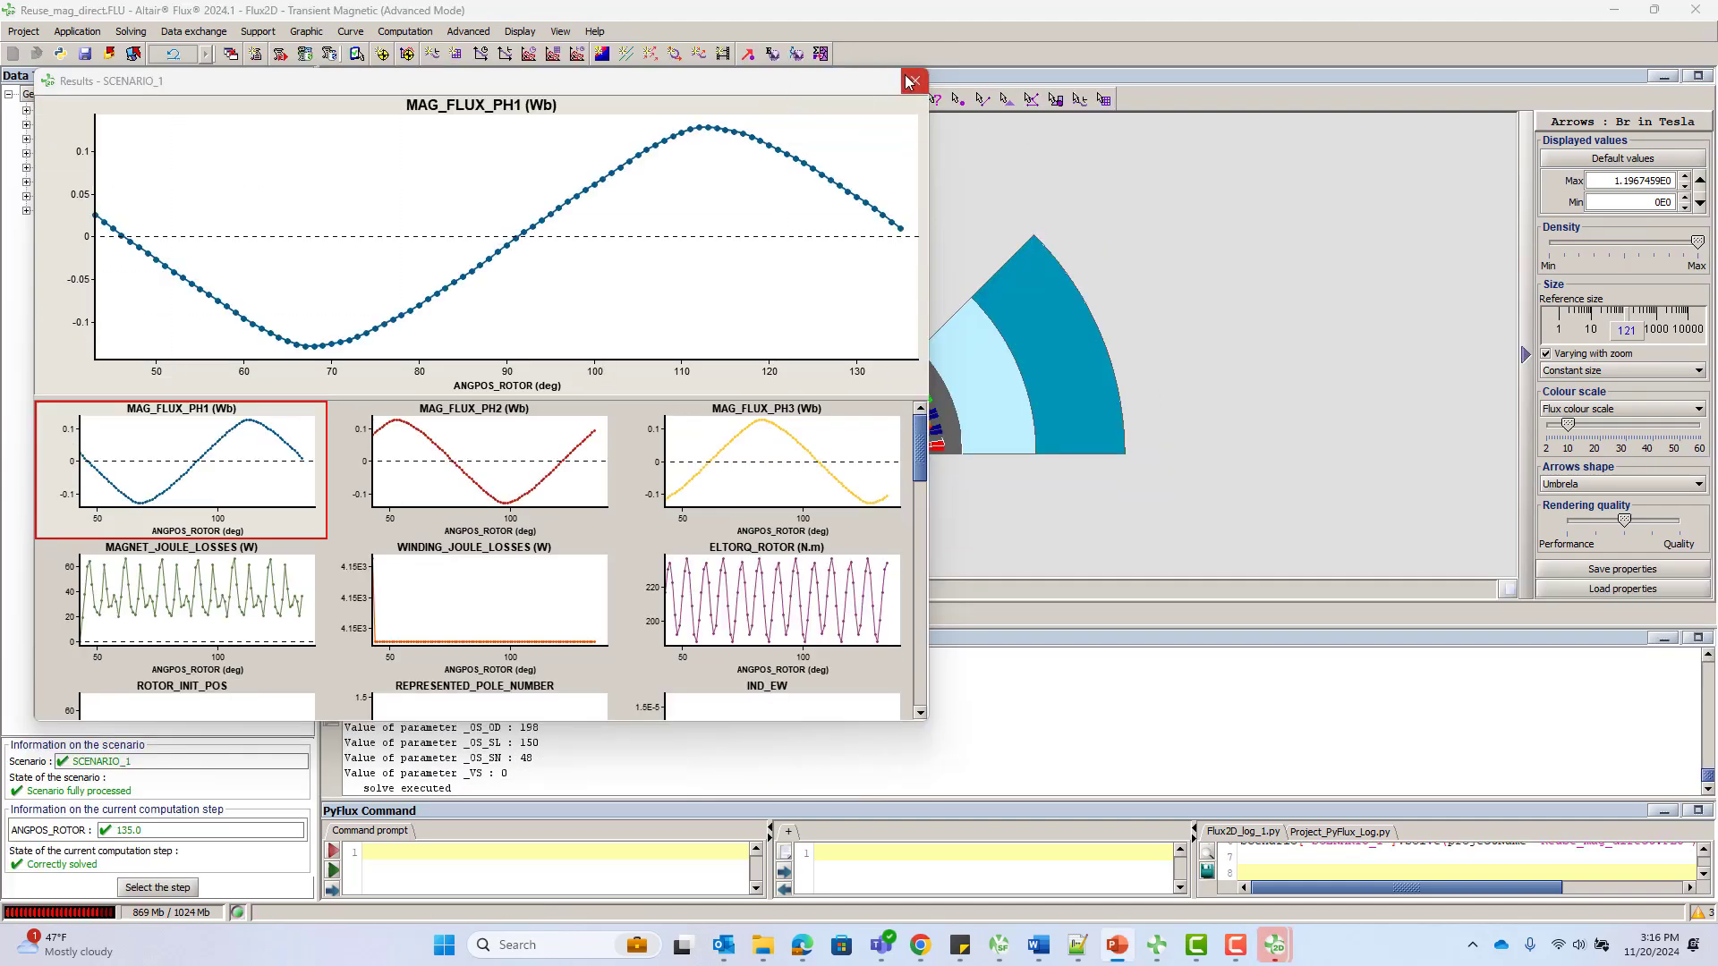
{"action": "left_click", "coordinate": [911, 81]}
Plot the ROTOR electromagnetic torque of Reuse_mag_direct as a 2D I/O parameter curve, with ANGPOS_ROTOR limited to 45 to 135
{"action": "left_click", "coordinate": [350, 34]}
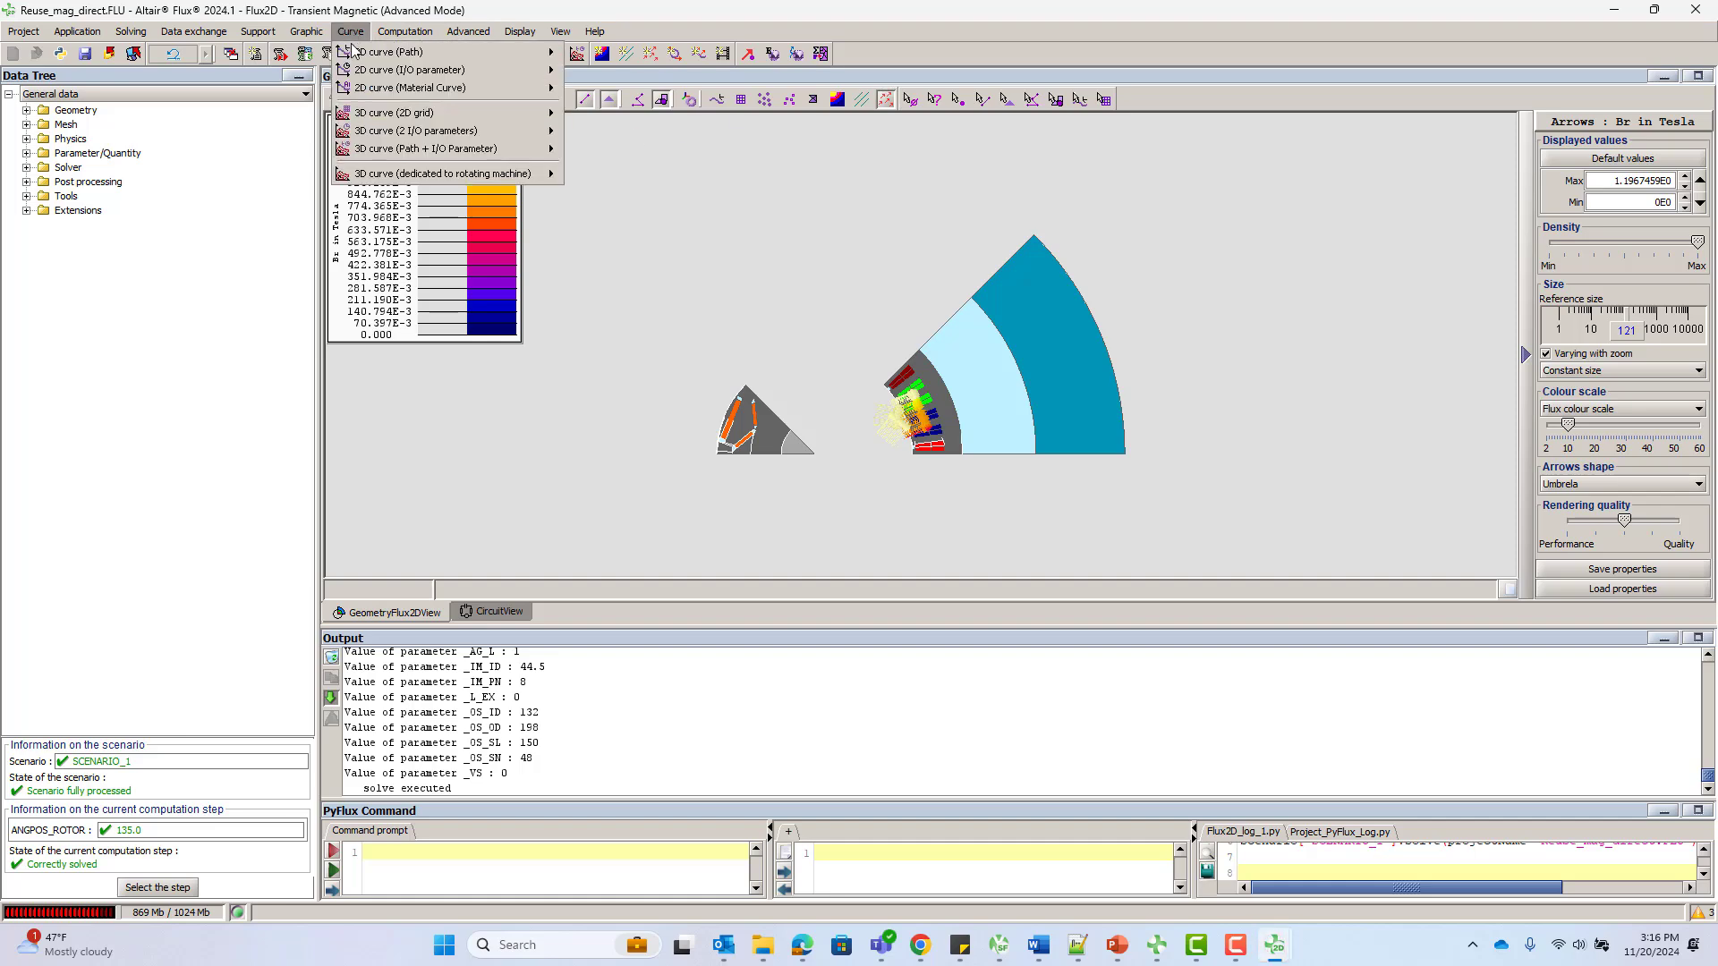
{"action": "mouse_move", "coordinate": [421, 70]}
{"action": "left_click", "coordinate": [617, 70]}
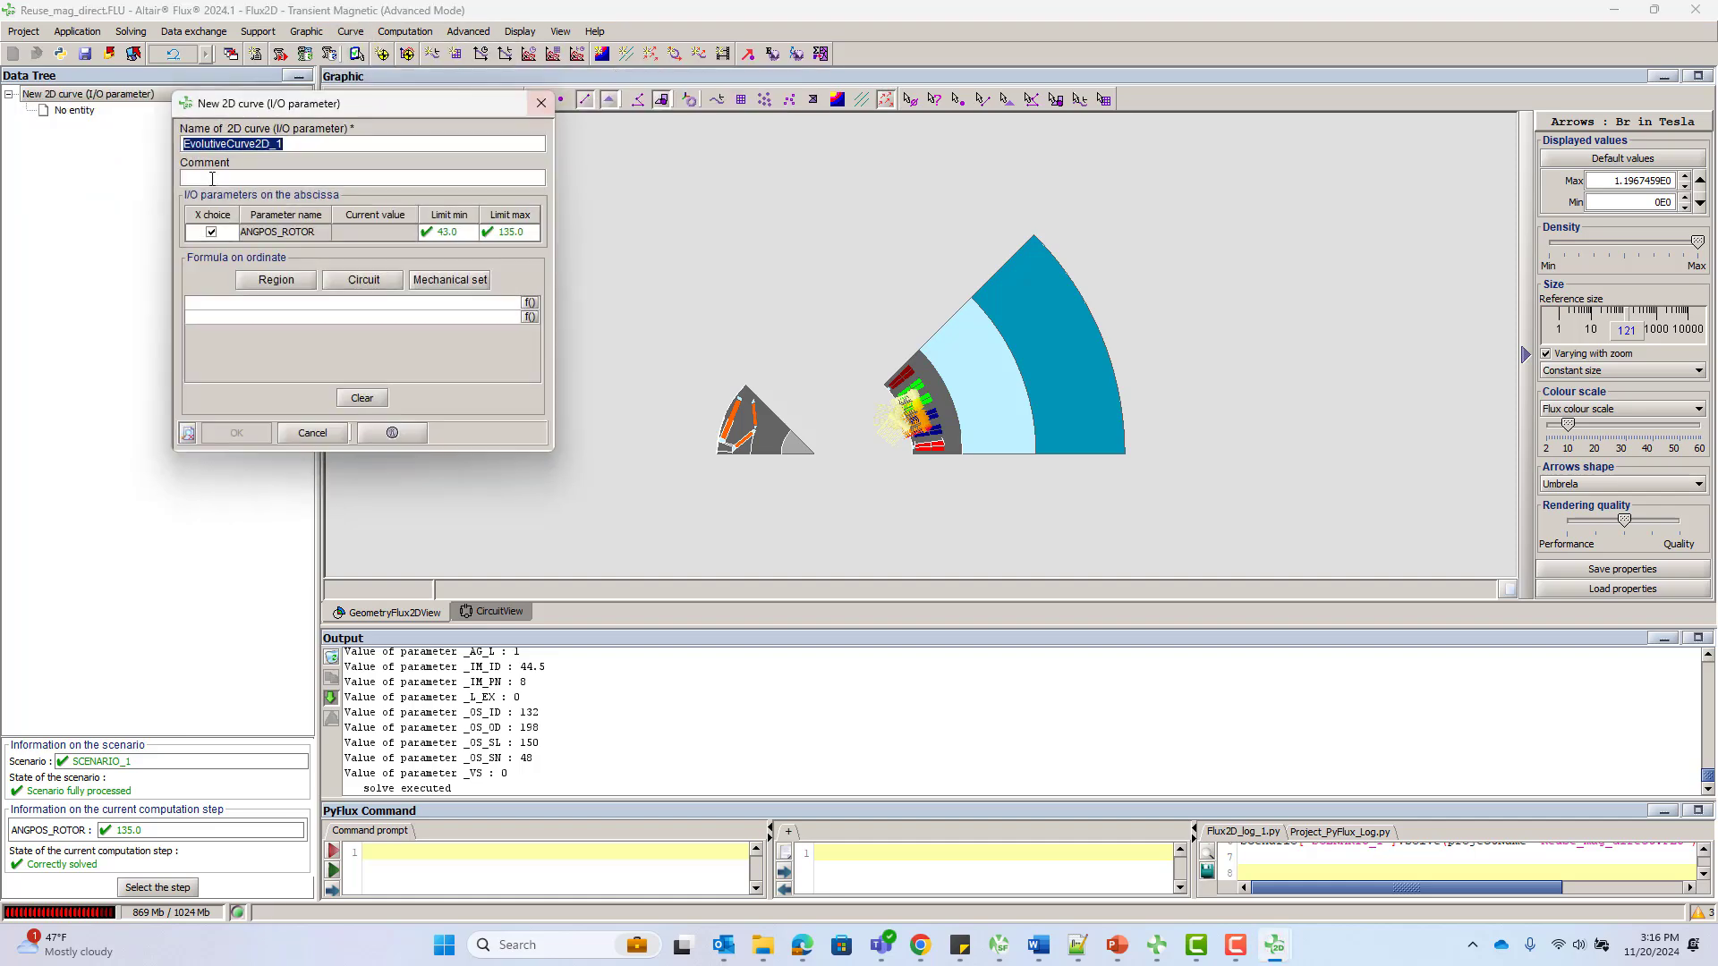
{"action": "left_click", "coordinate": [466, 281]}
{"action": "left_click", "coordinate": [625, 421]}
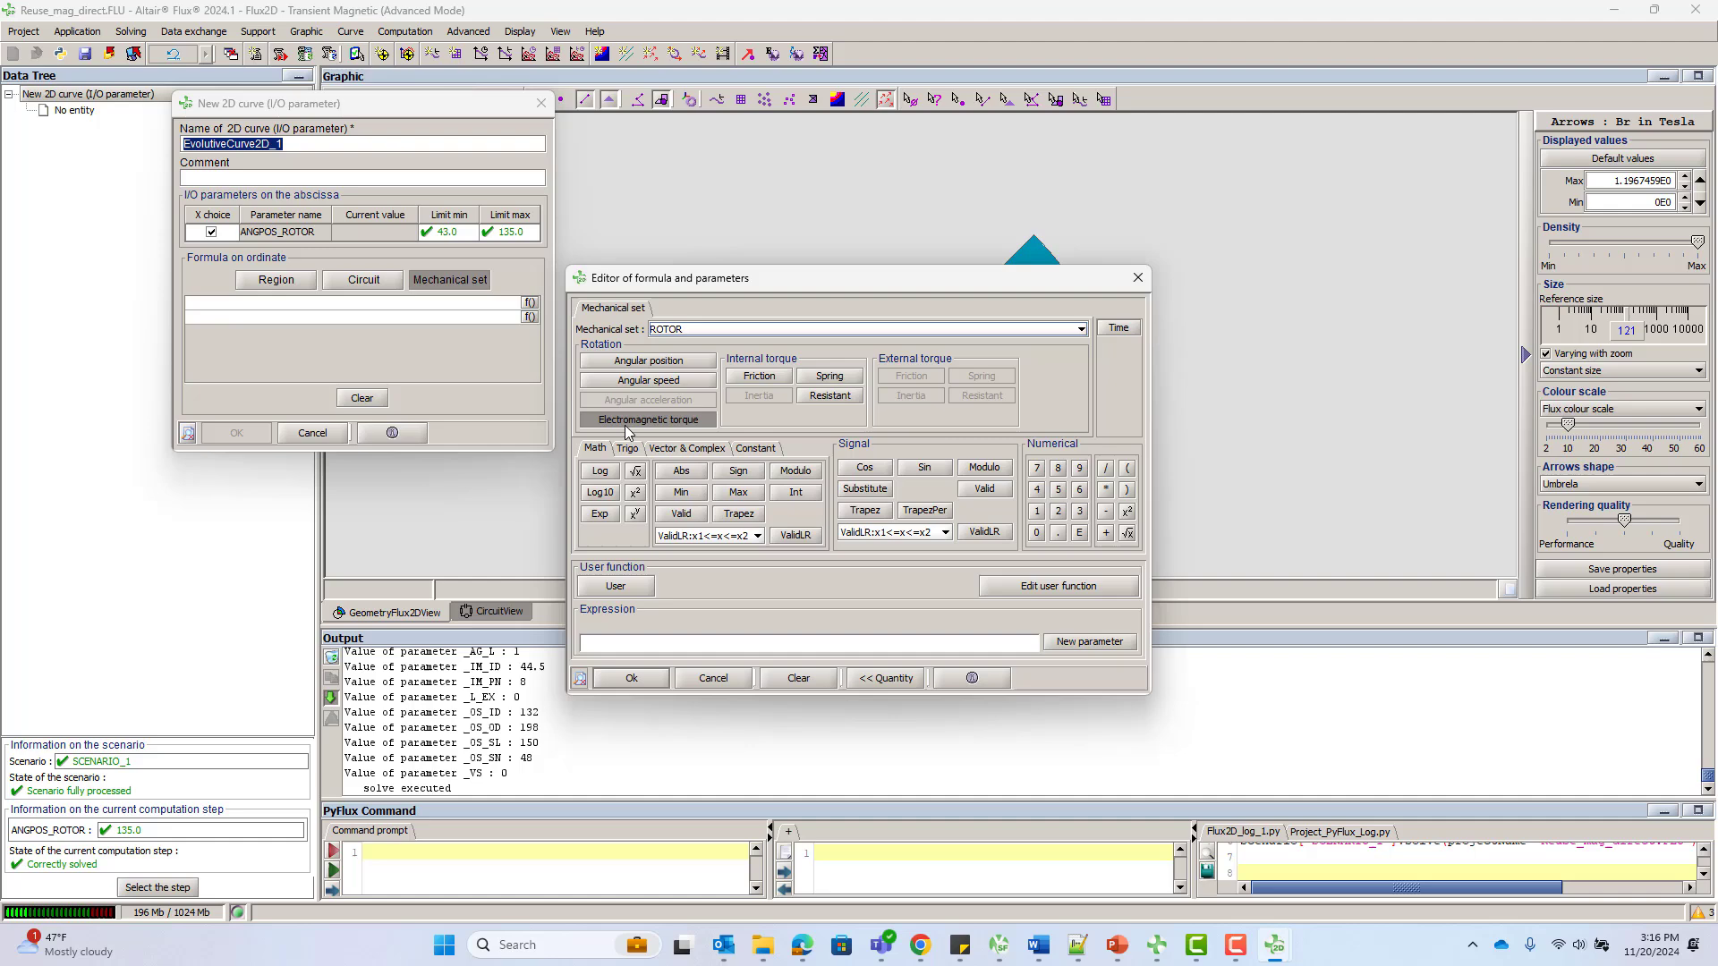
{"action": "left_click", "coordinate": [631, 680]}
{"action": "left_click", "coordinate": [450, 232]}
{"action": "left_click", "coordinate": [443, 275]}
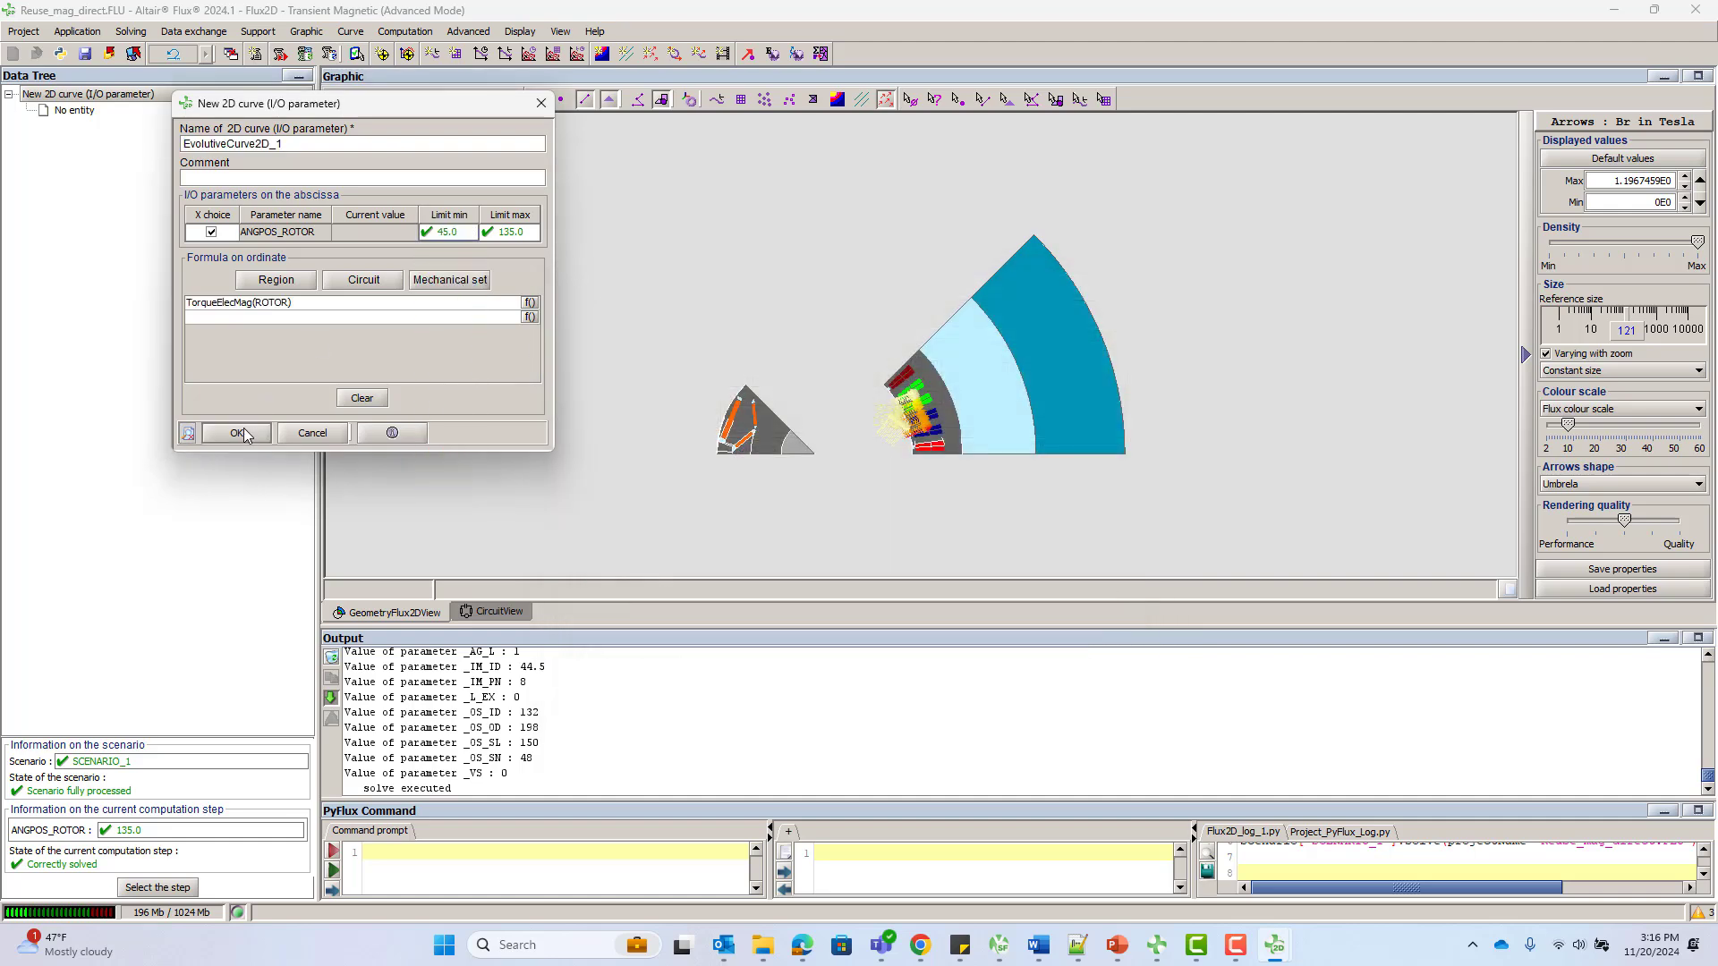
{"action": "left_click", "coordinate": [241, 430]}
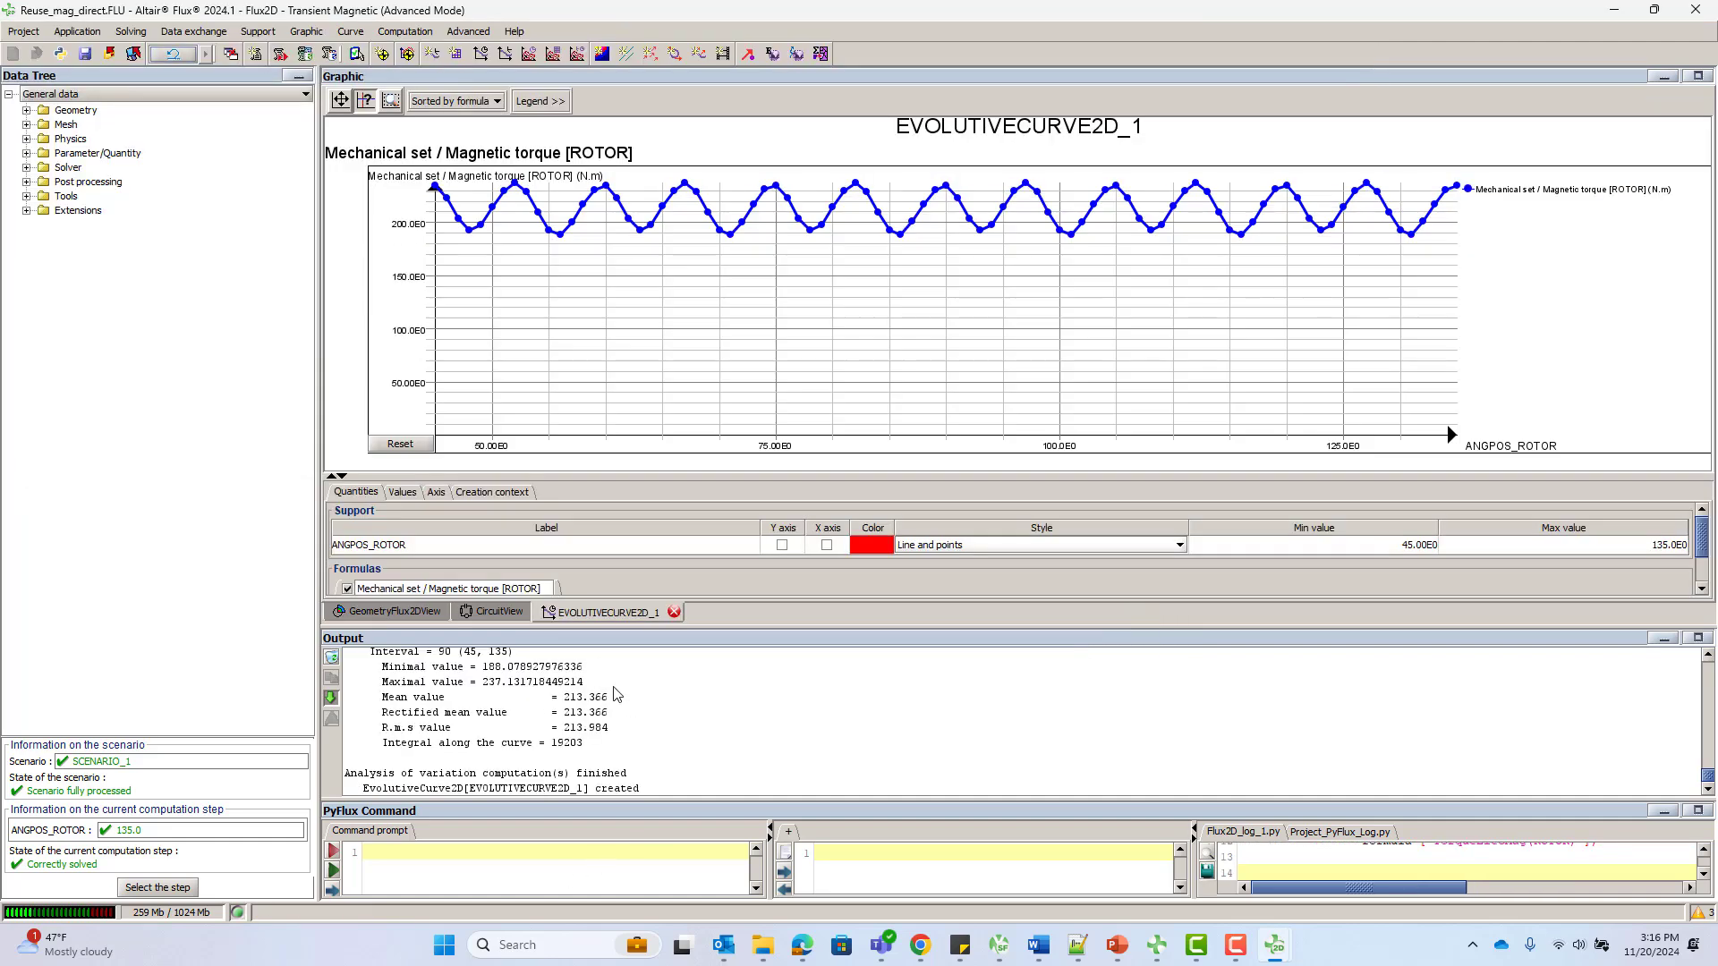
Return to the geometry view and display the BrMagnet isovalues on the rotor magnets without the arrows
{"action": "left_click", "coordinate": [414, 613]}
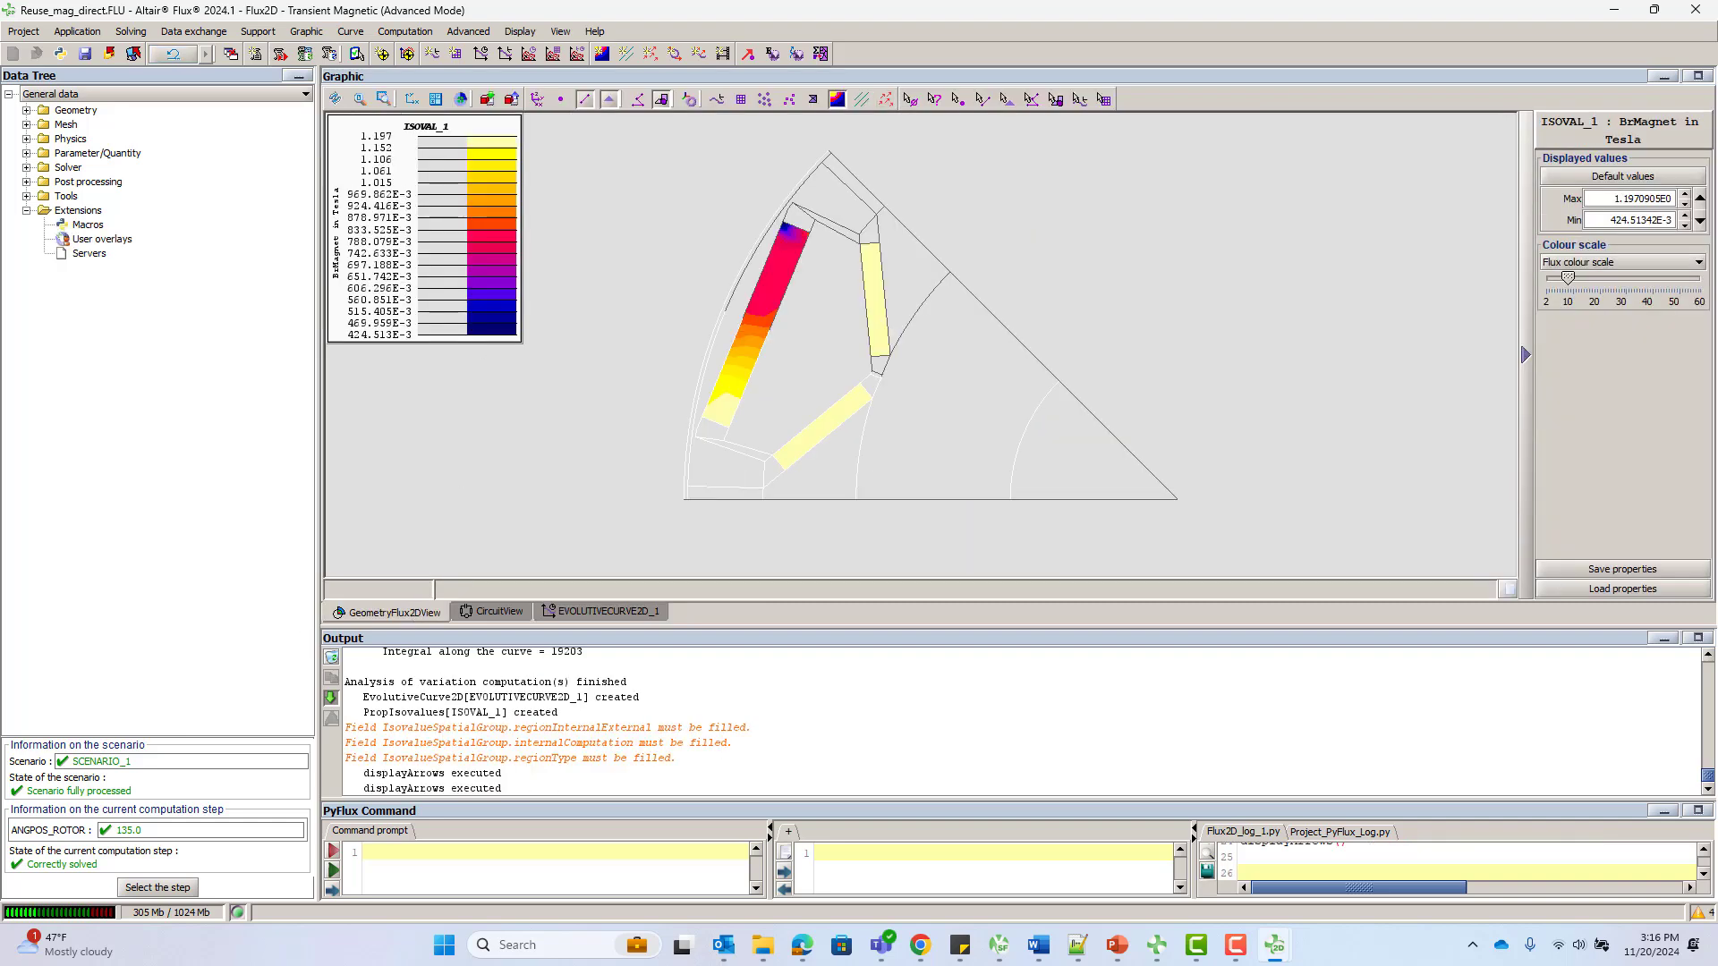